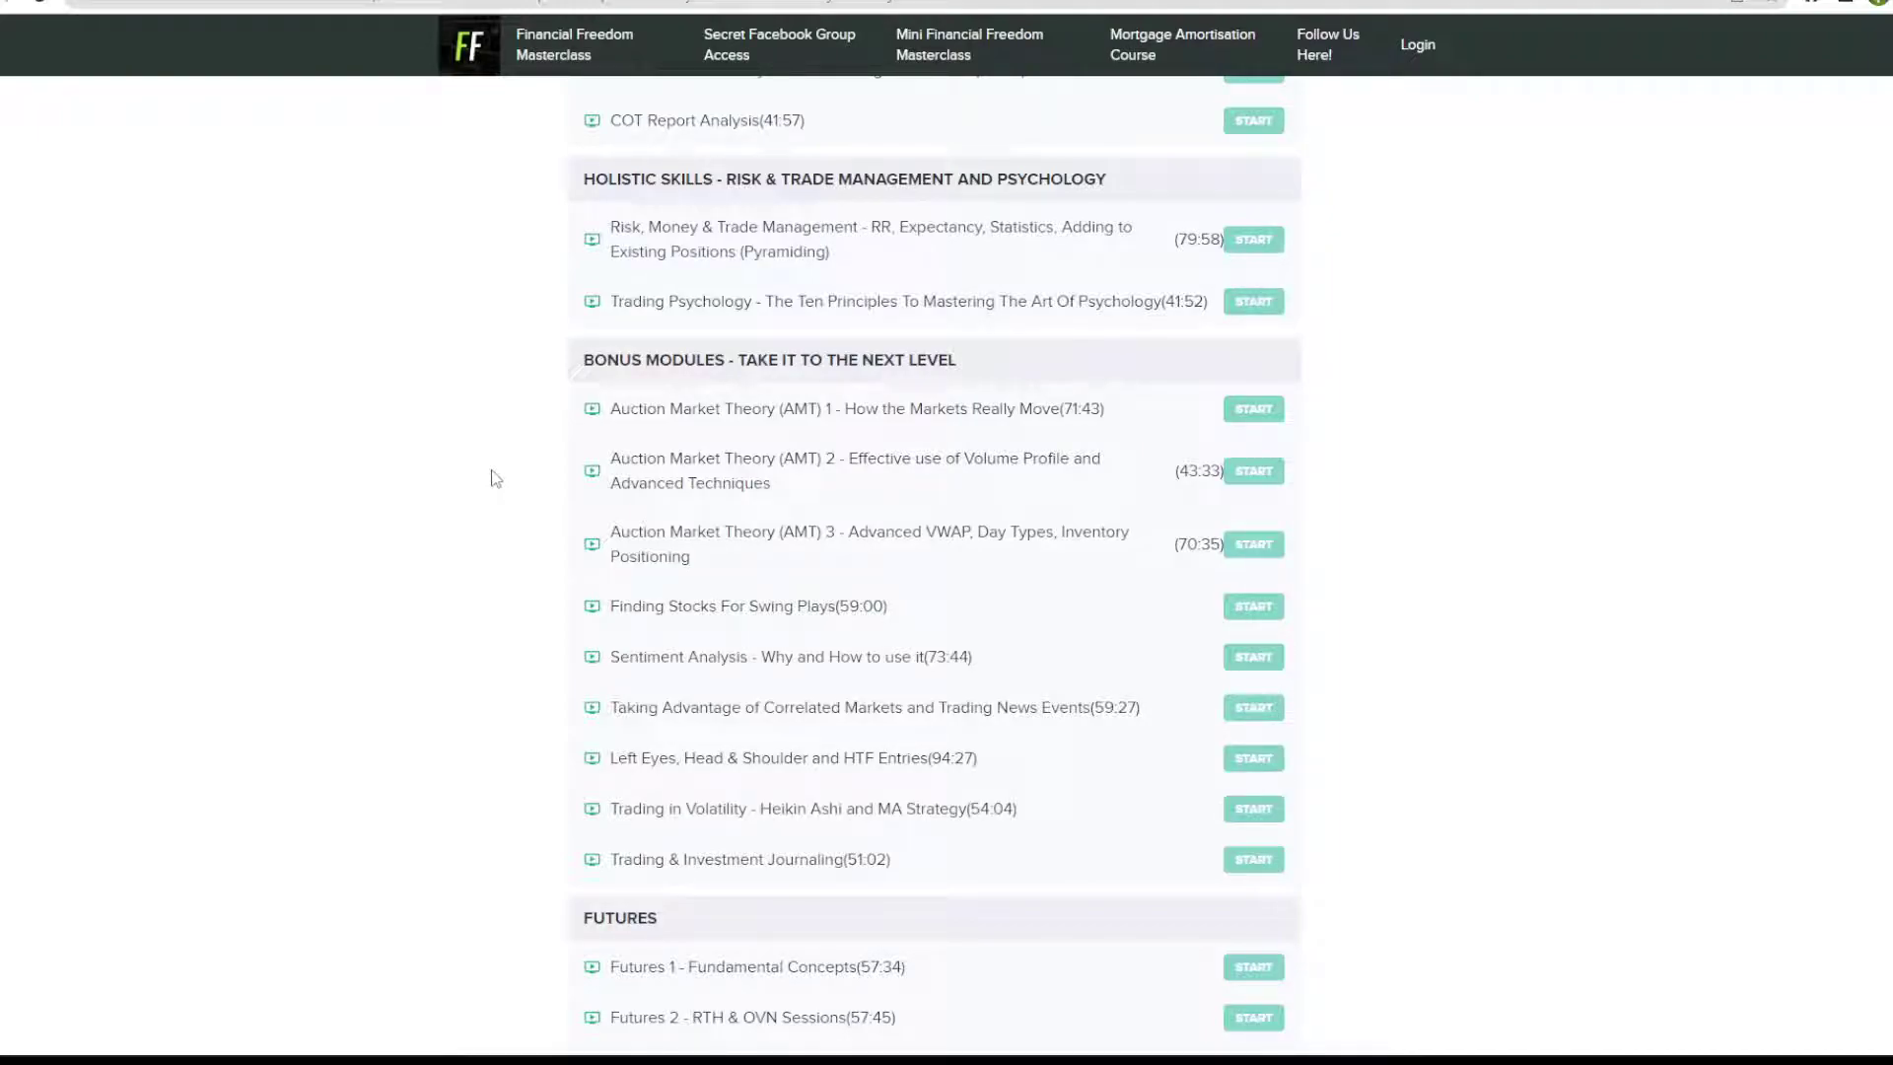
Step: Scroll the Financial Freedom Masterclass curriculum back up to the Introduction and Core Skills lessons
scroll(496, 479, "up", 10)
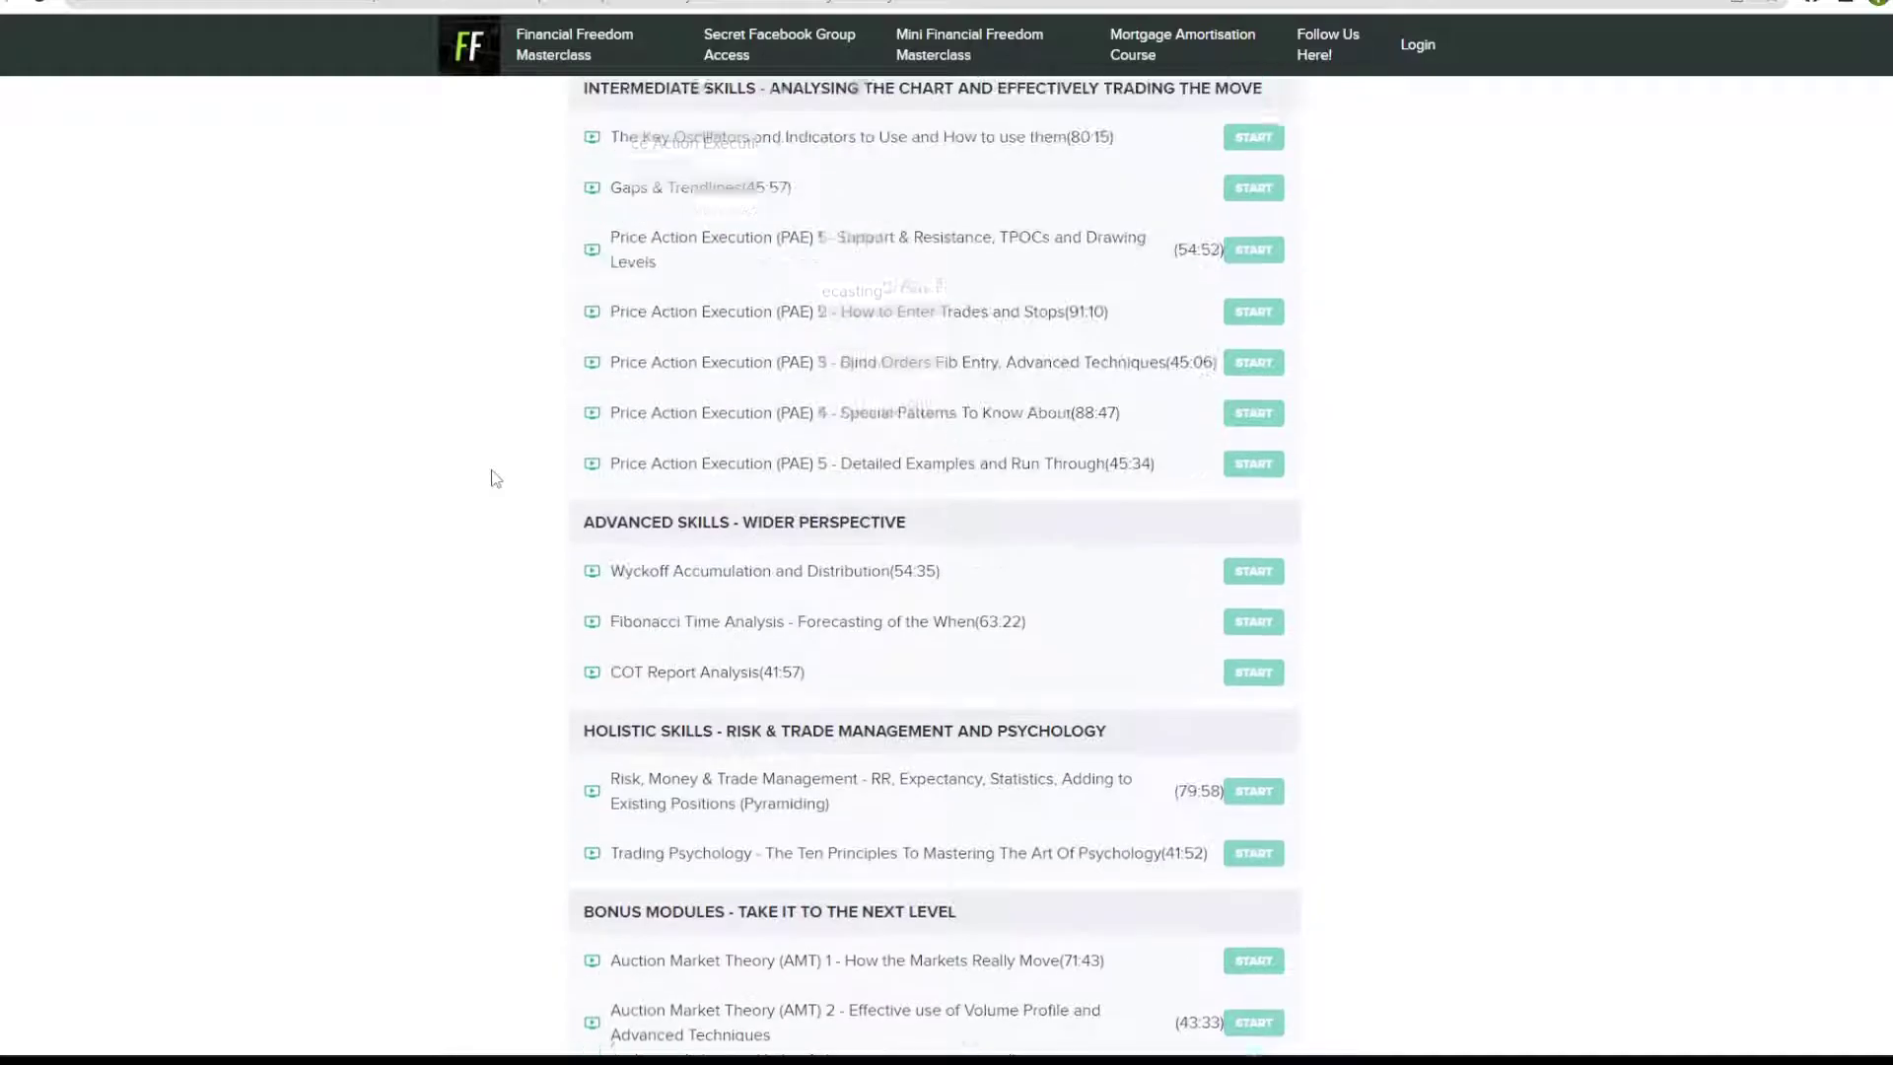
scroll(496, 479, "up", 2)
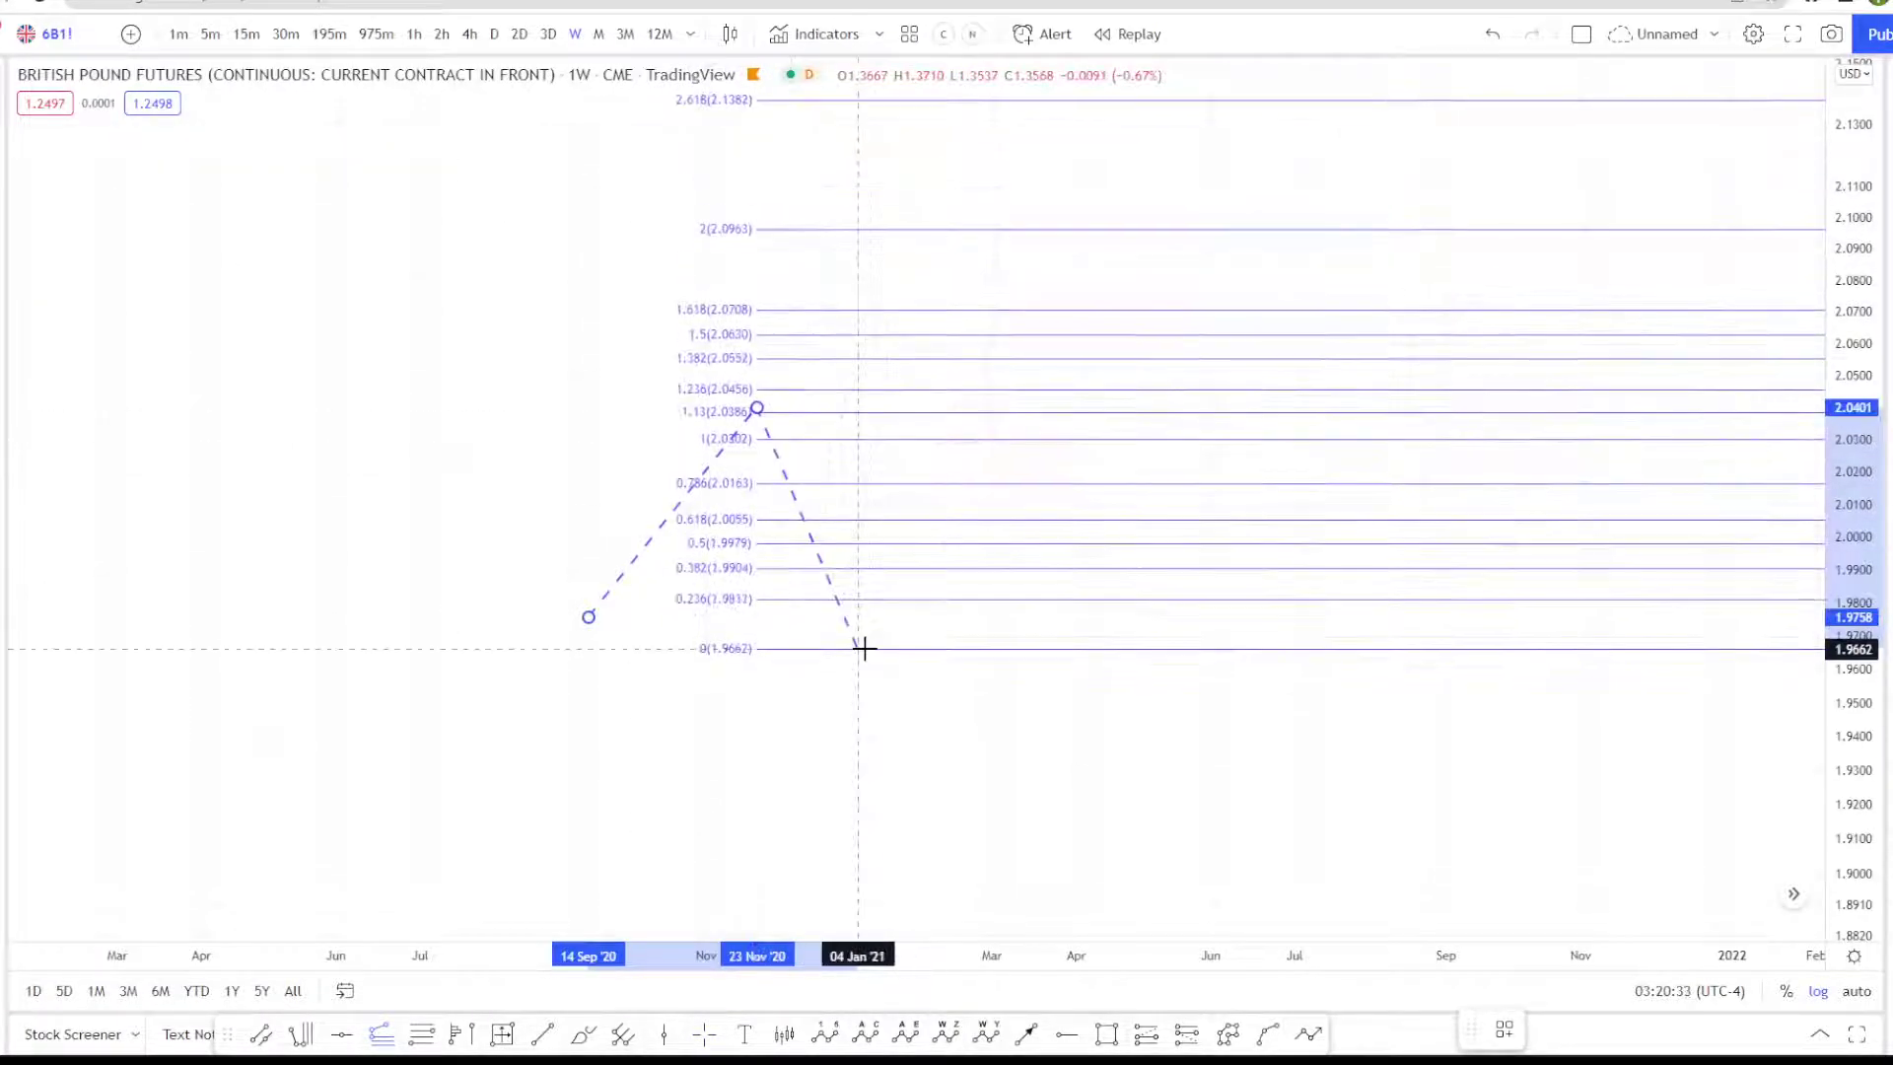
Step: Anchor the Fib extension's third point at the Jan '21 low, review its Style settings, and apply them
left_click(859, 650)
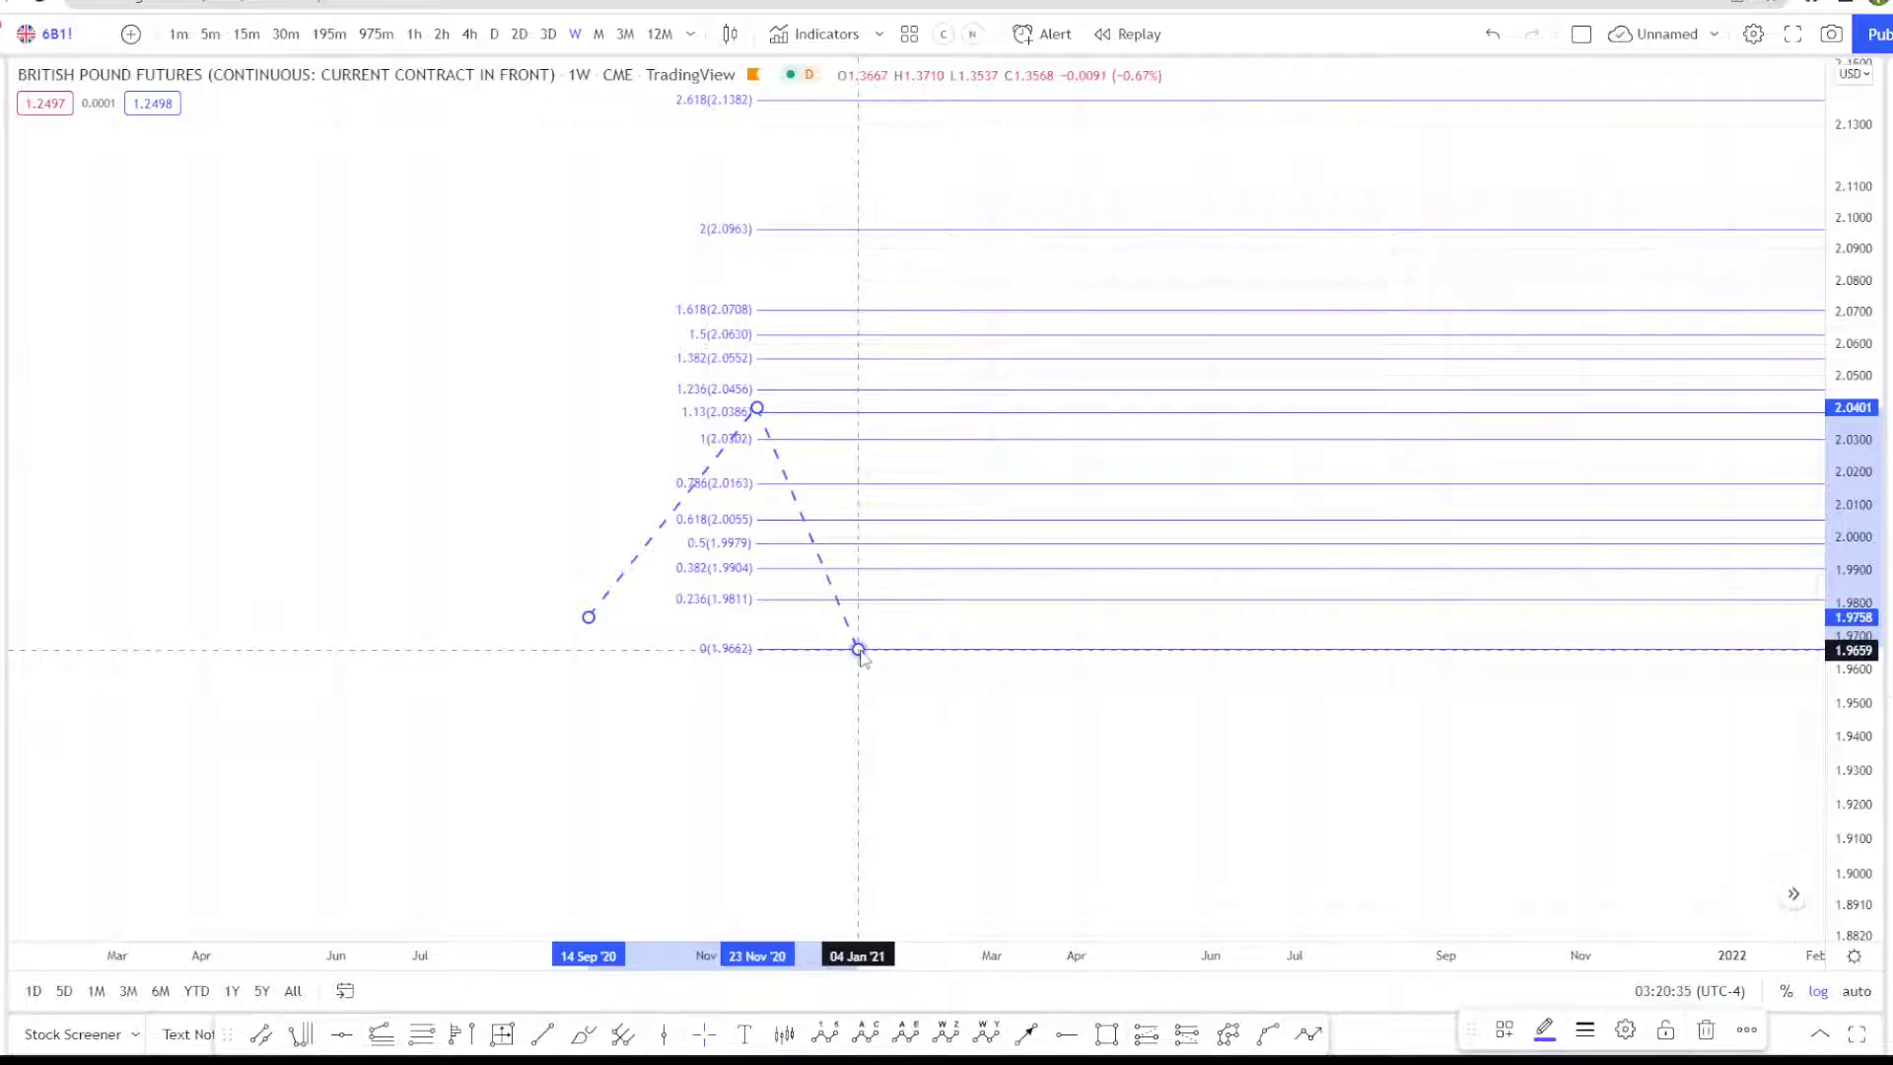
double_click(859, 649)
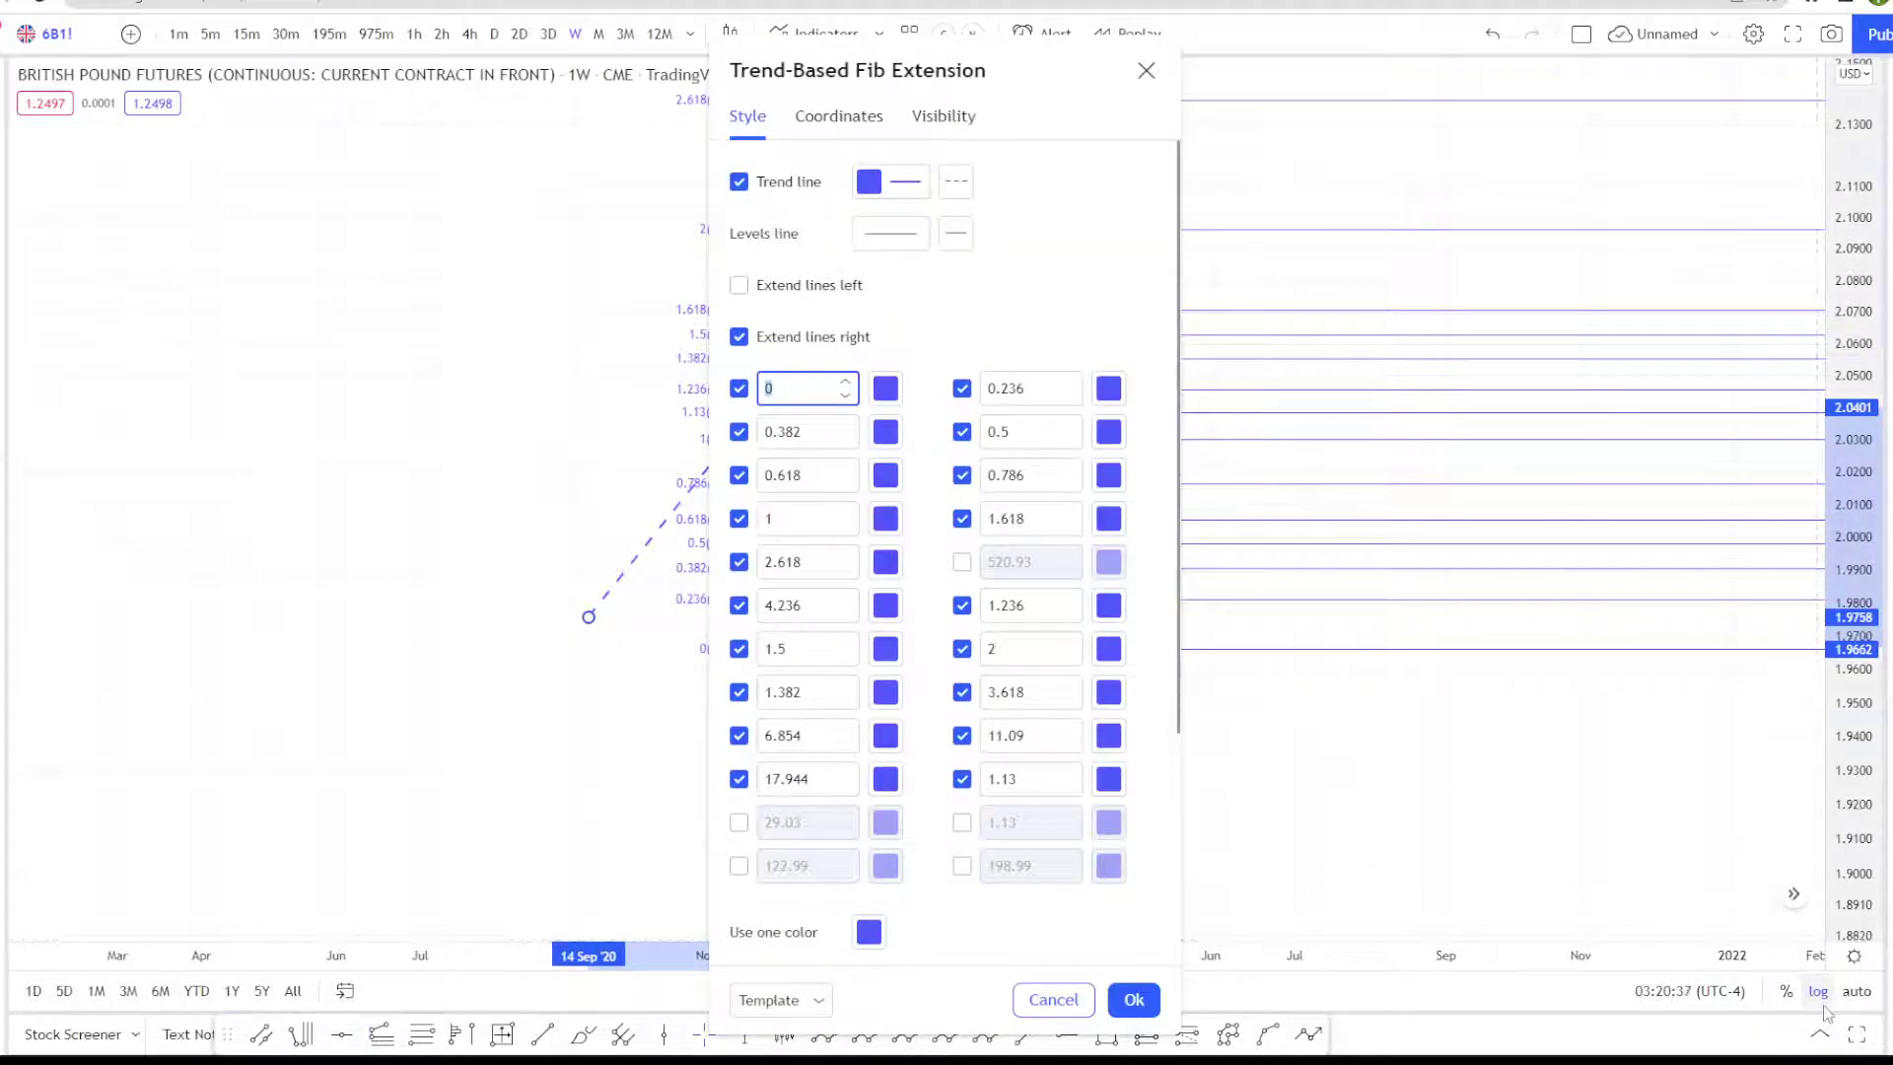
scroll(963, 789, "down", 3)
scroll(845, 903, "up", 1)
scroll(937, 863, "down", 1)
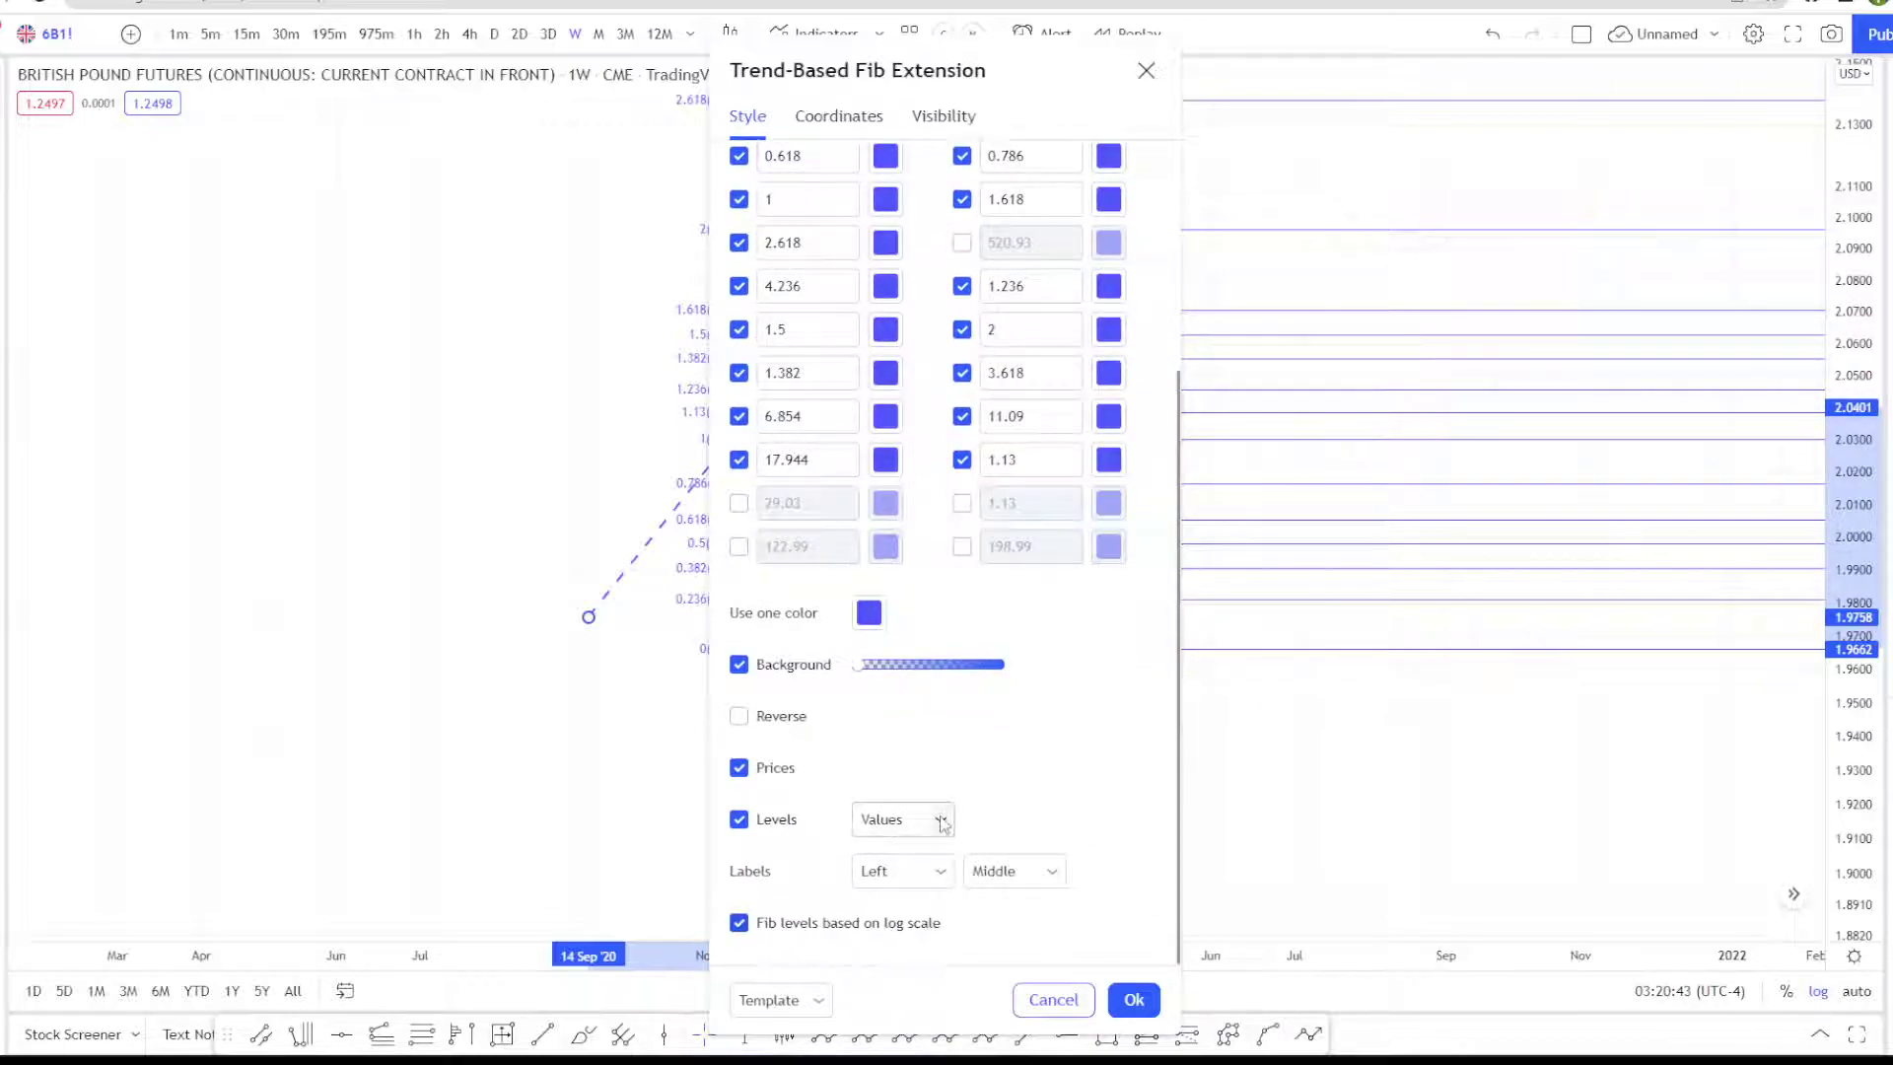
scroll(1035, 782, "up", 1)
scroll(1035, 781, "up", 5)
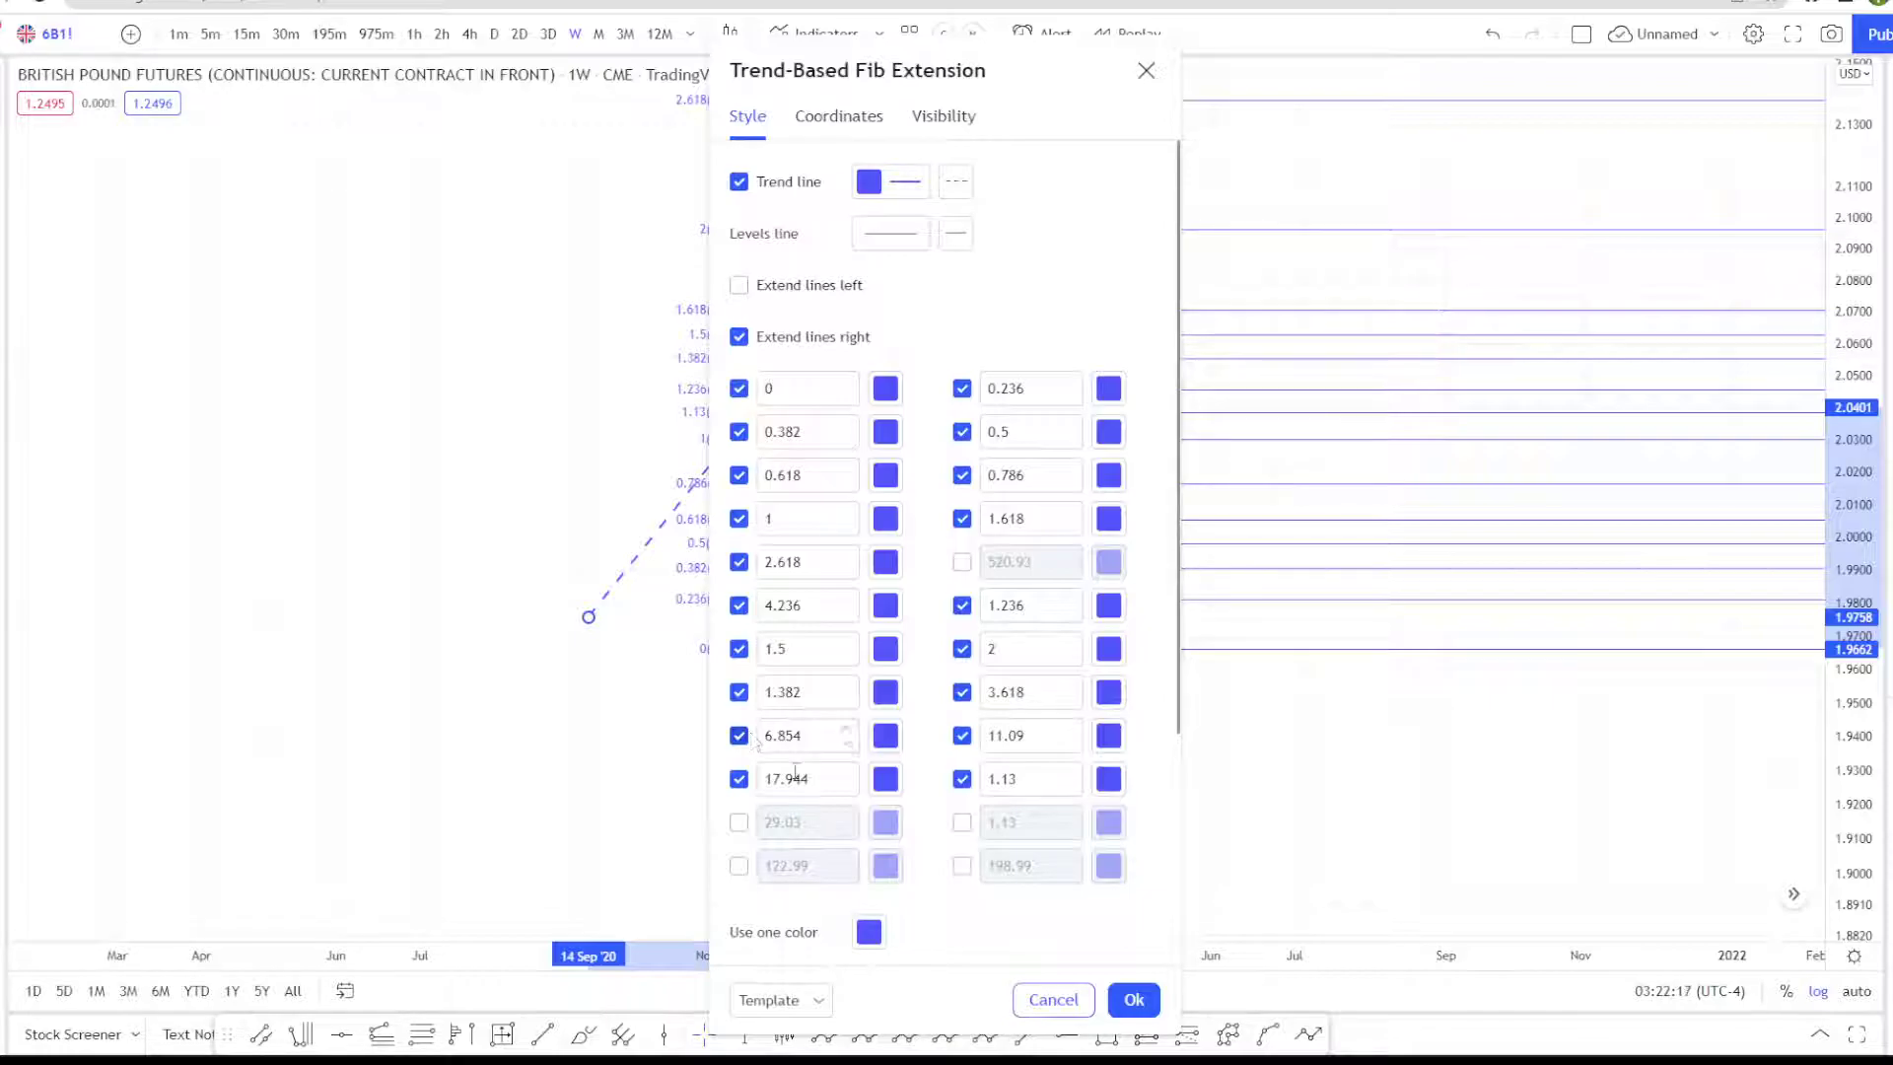
scroll(1020, 917, "down", 3)
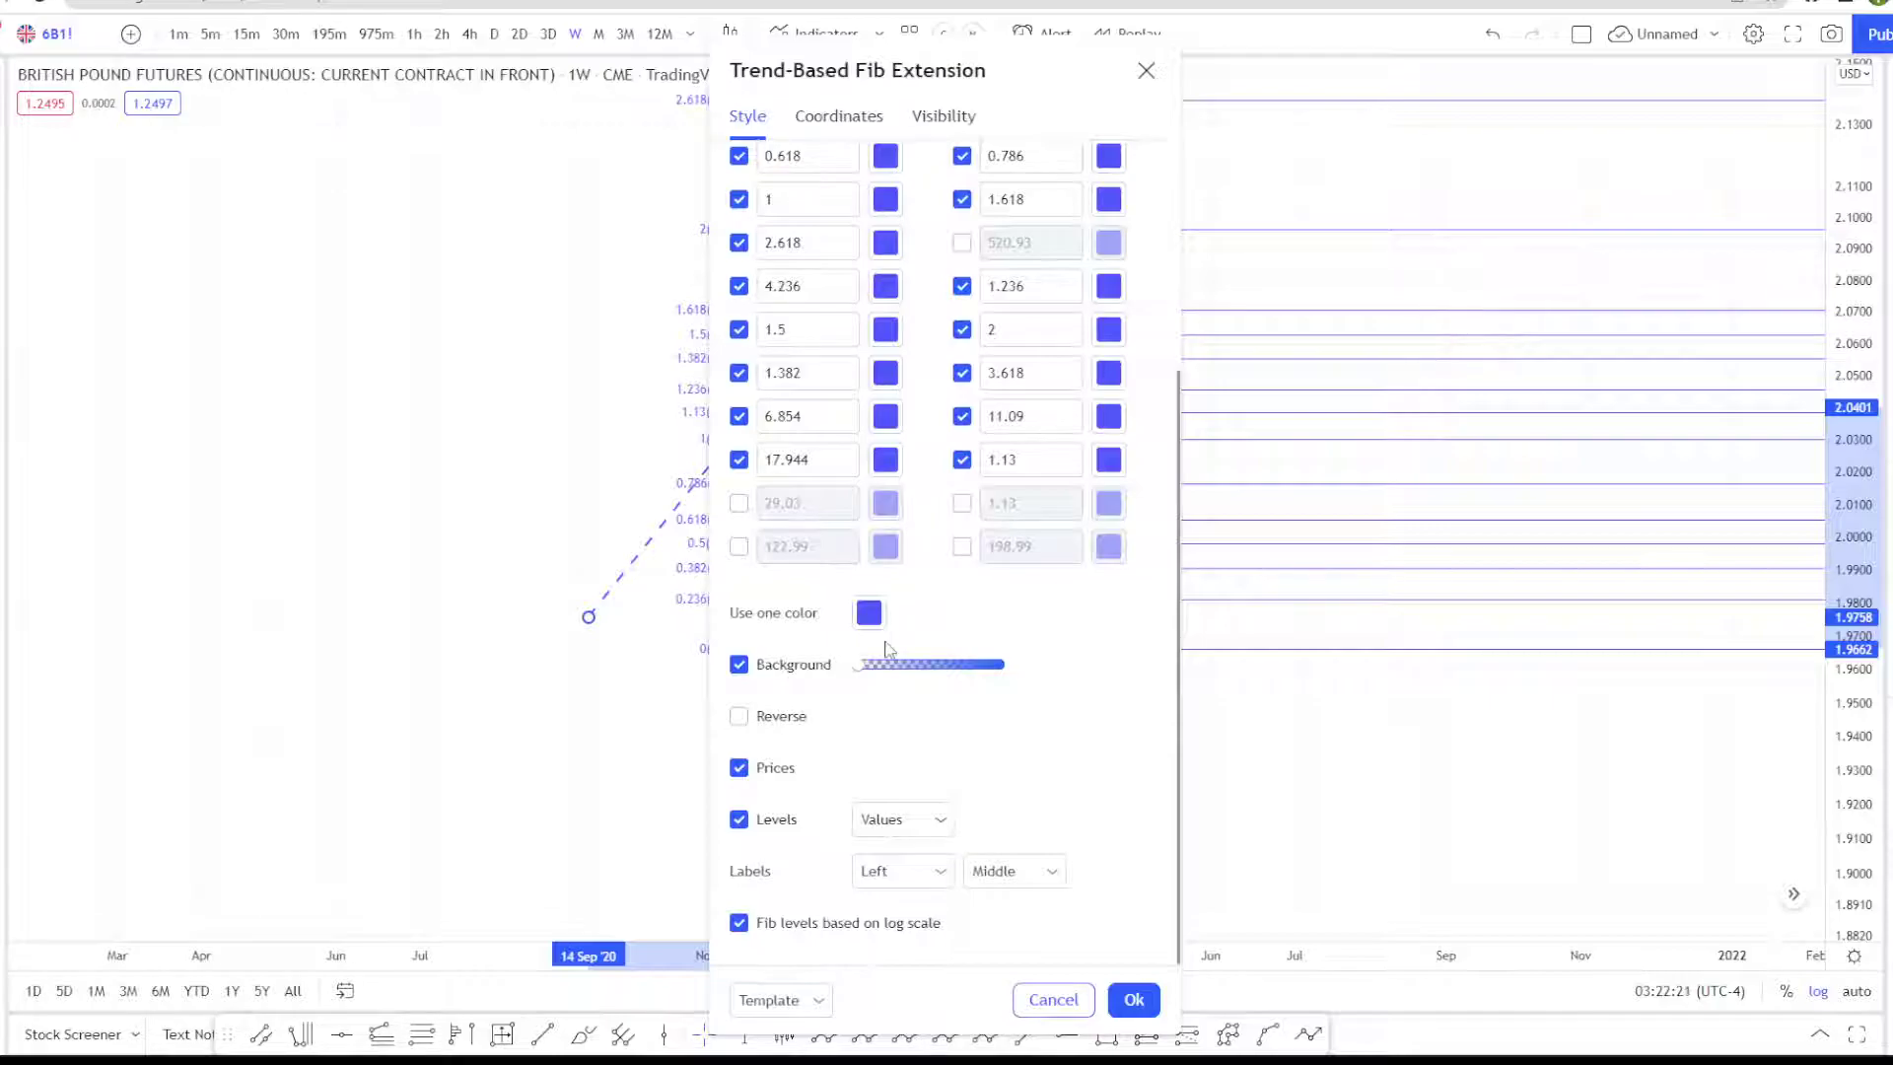
scroll(887, 649, "up", 3)
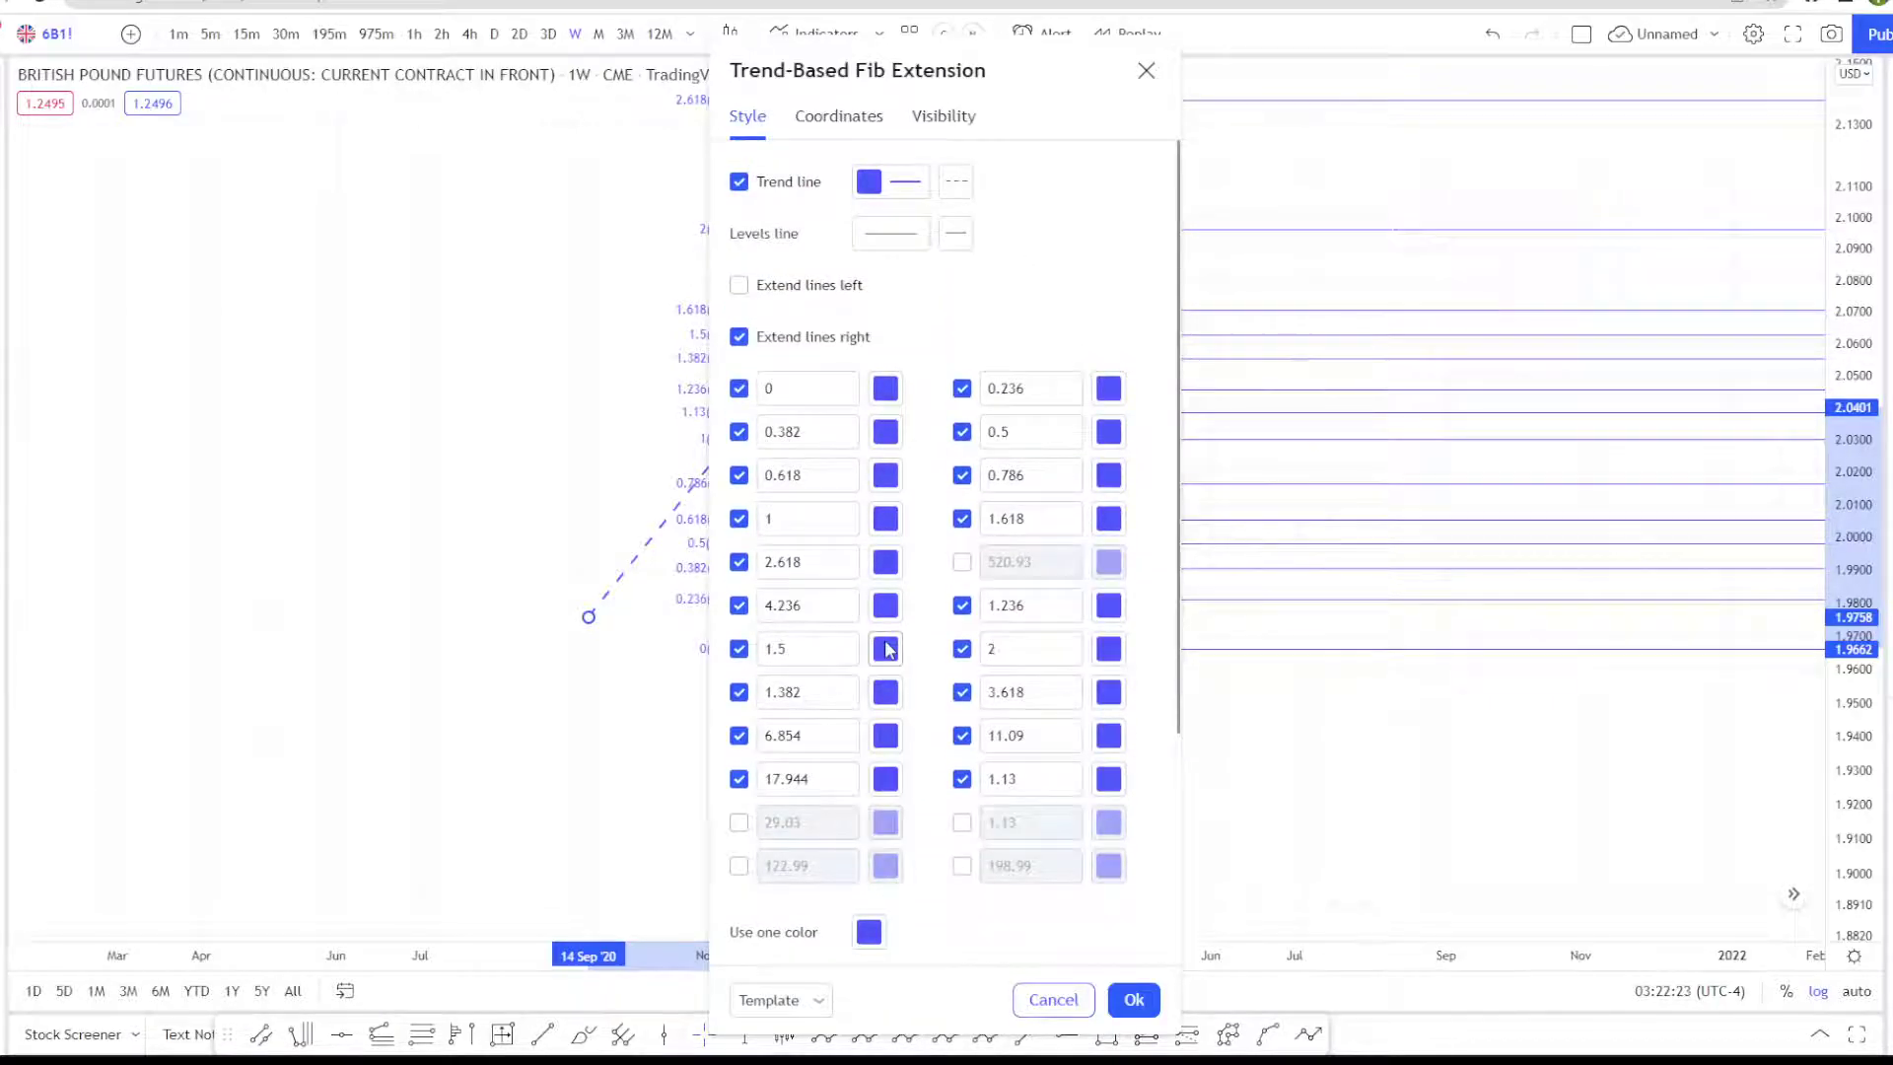
left_click(1134, 1000)
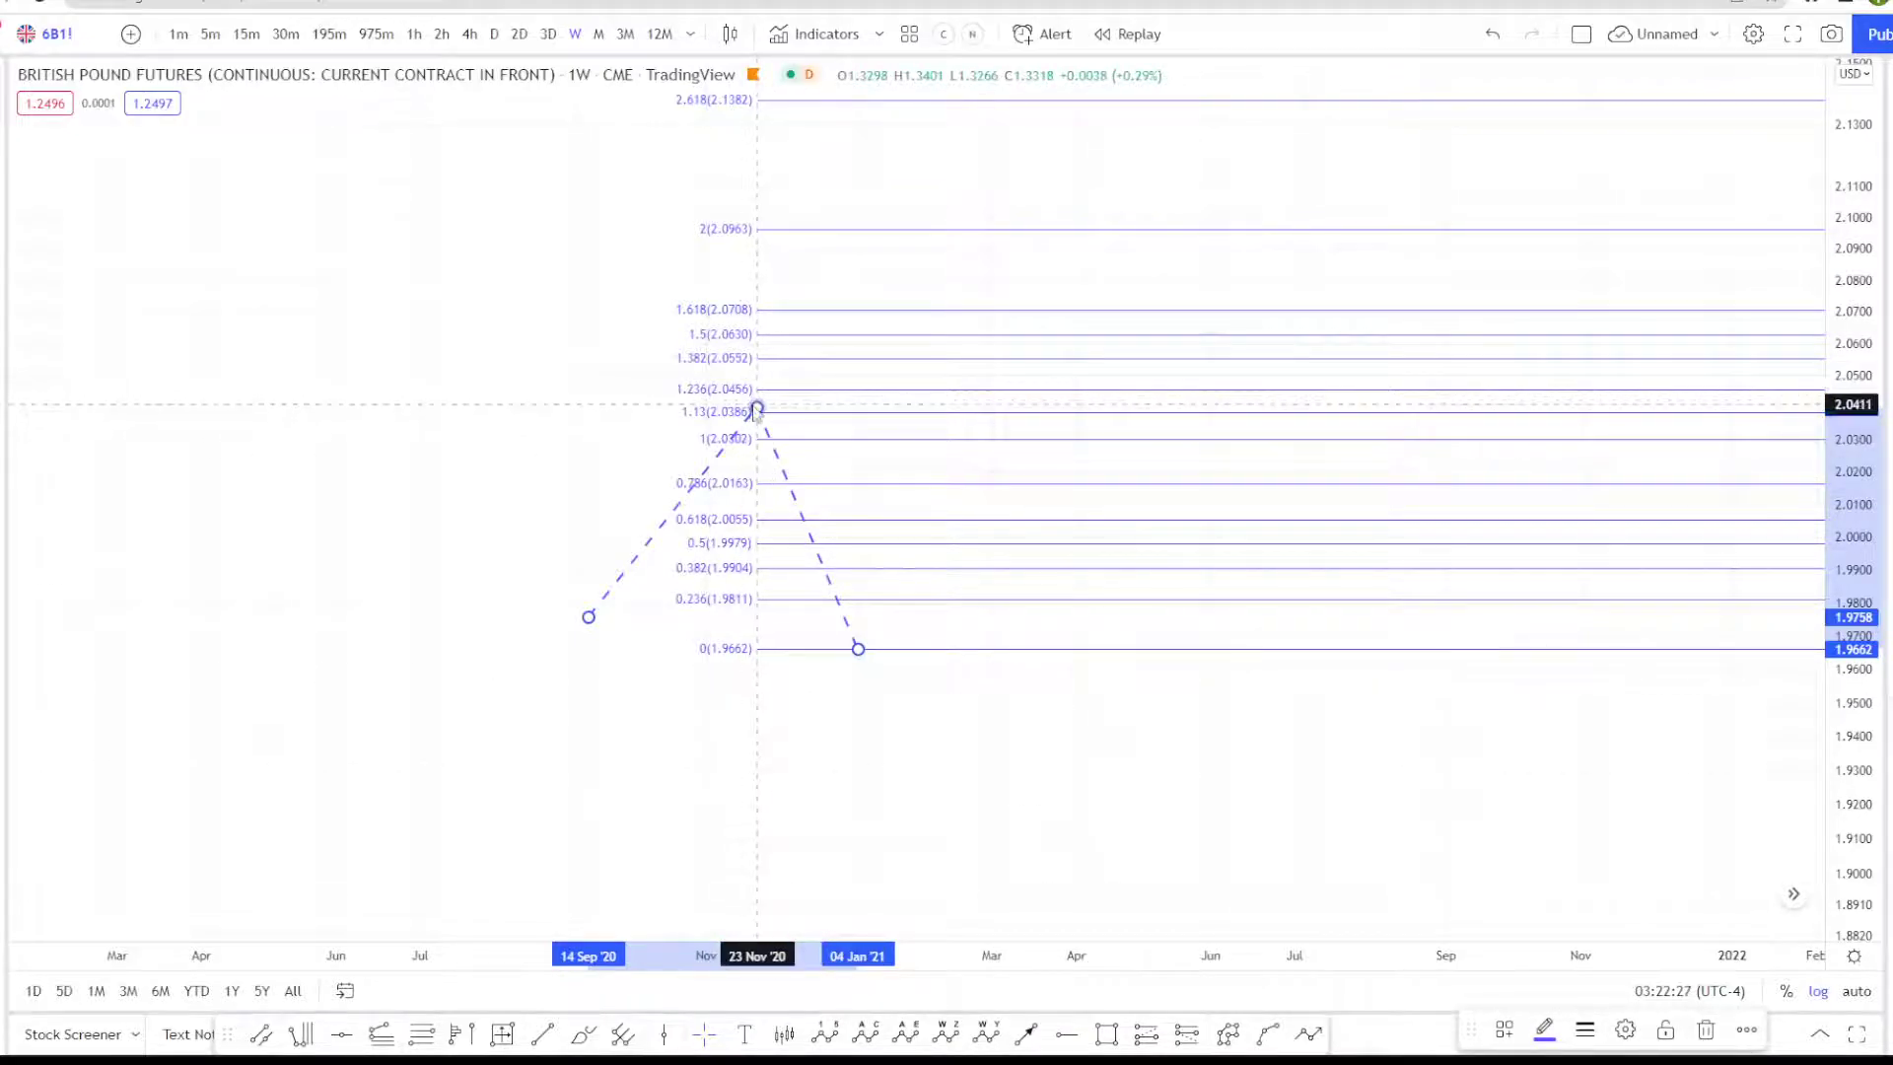
Step: Delete the Fib extension and draw a five-wave Elliott impulse (0)–(v) starting in early 2020
key("Delete")
left_click_drag(752, 404, 879, 424)
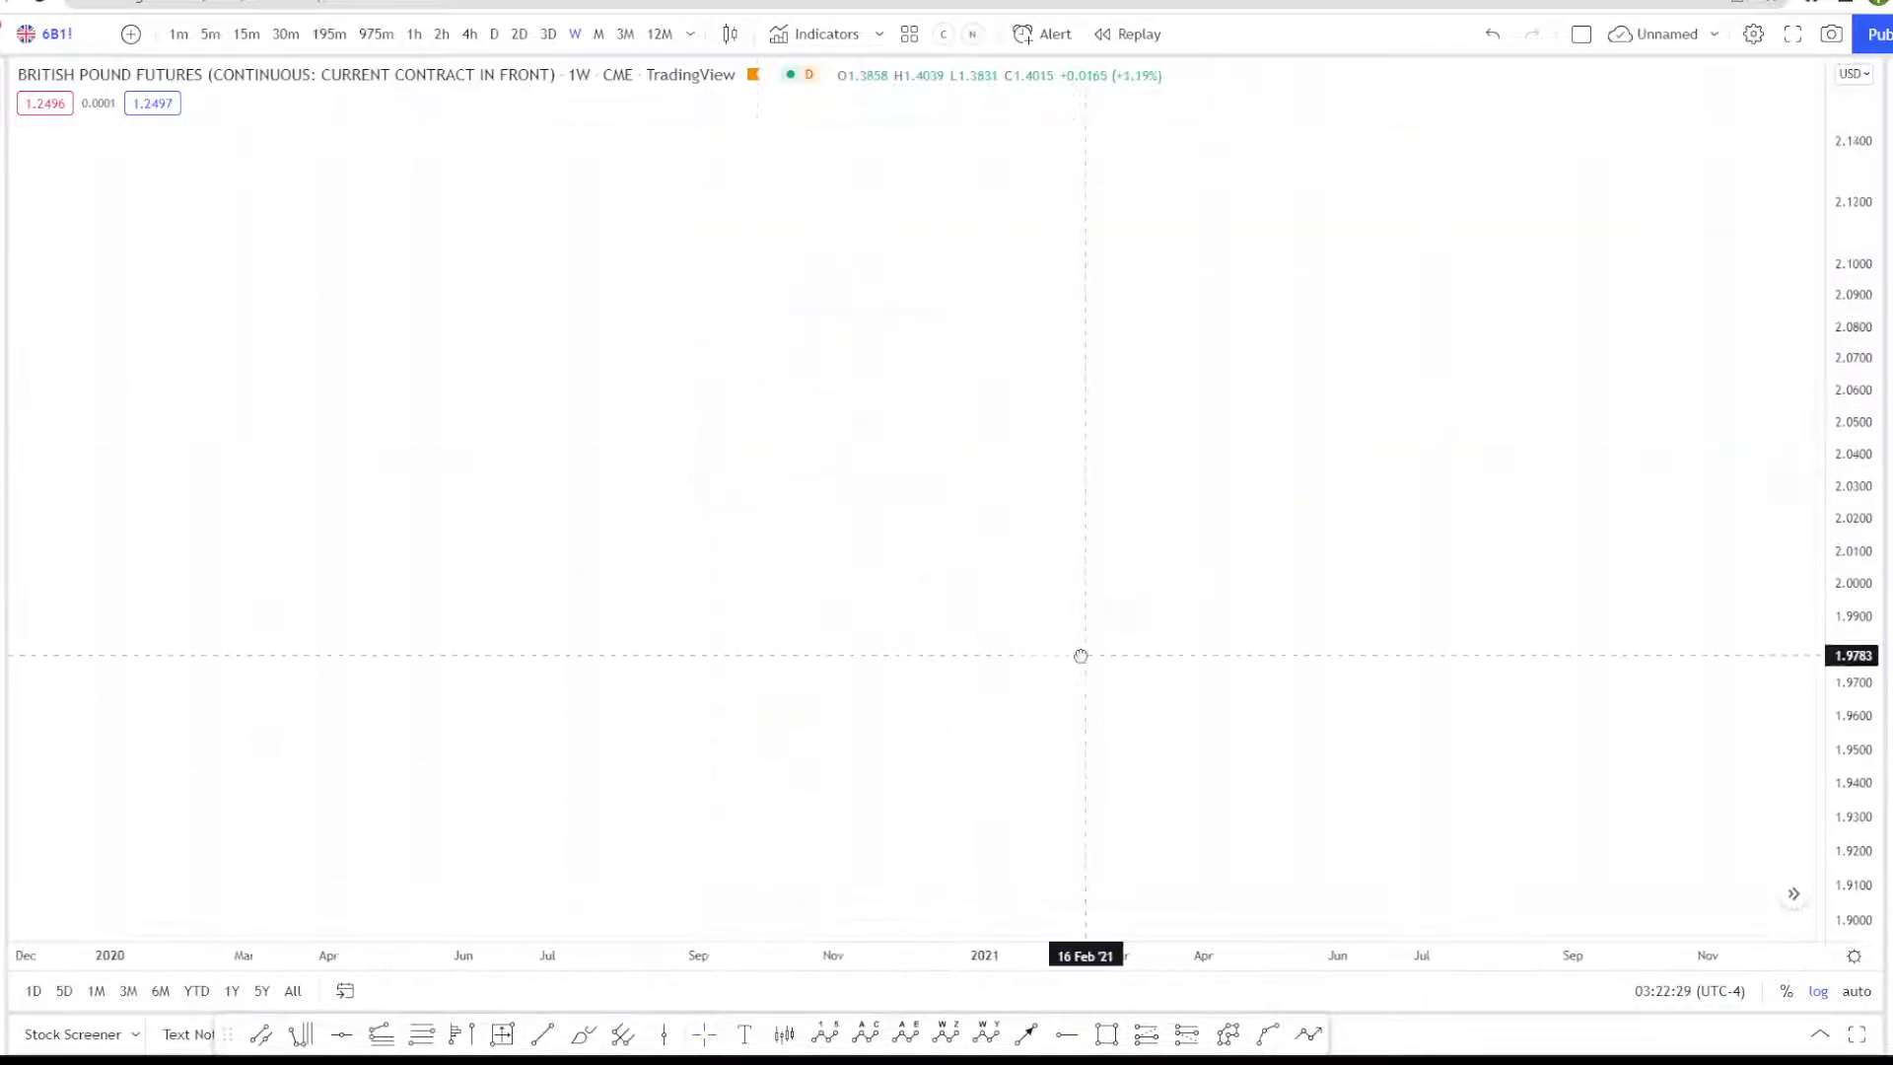
left_click(824, 1033)
left_click(440, 732)
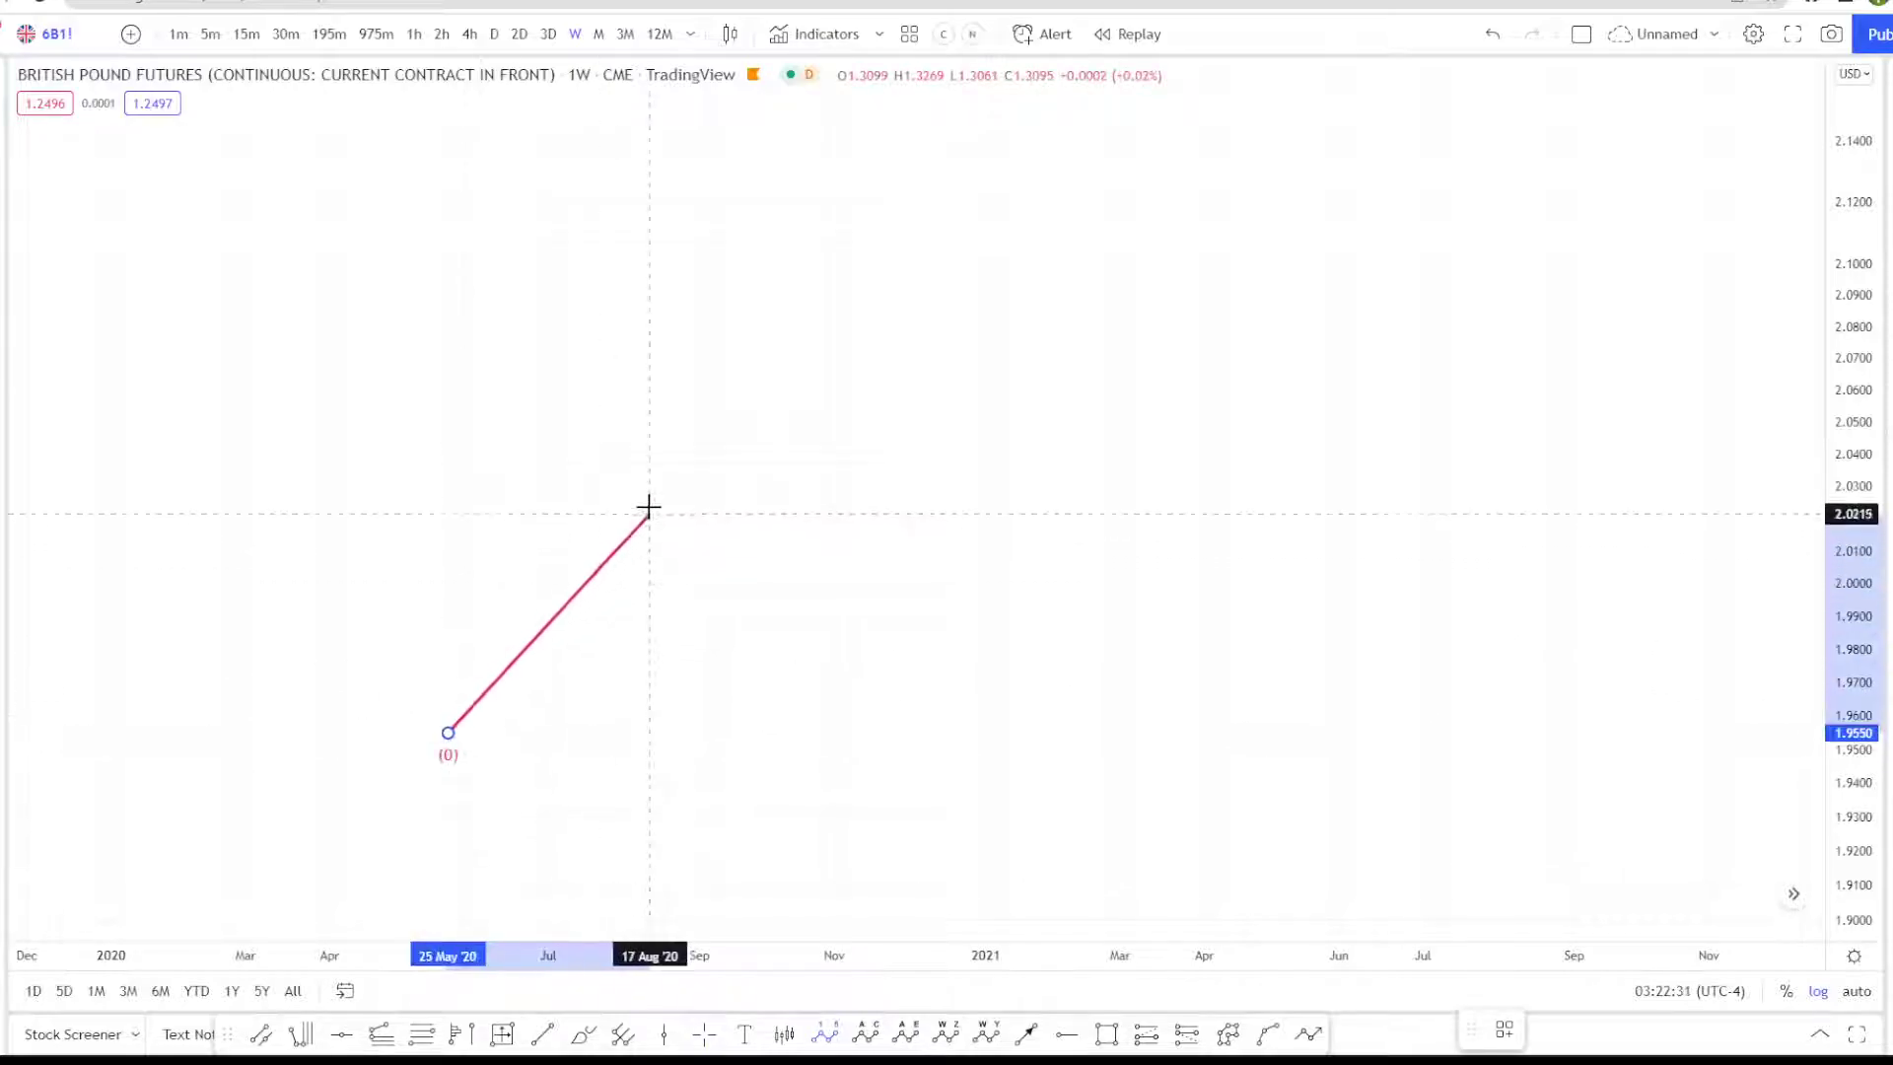
left_click(649, 502)
left_click(717, 605)
left_click(984, 327)
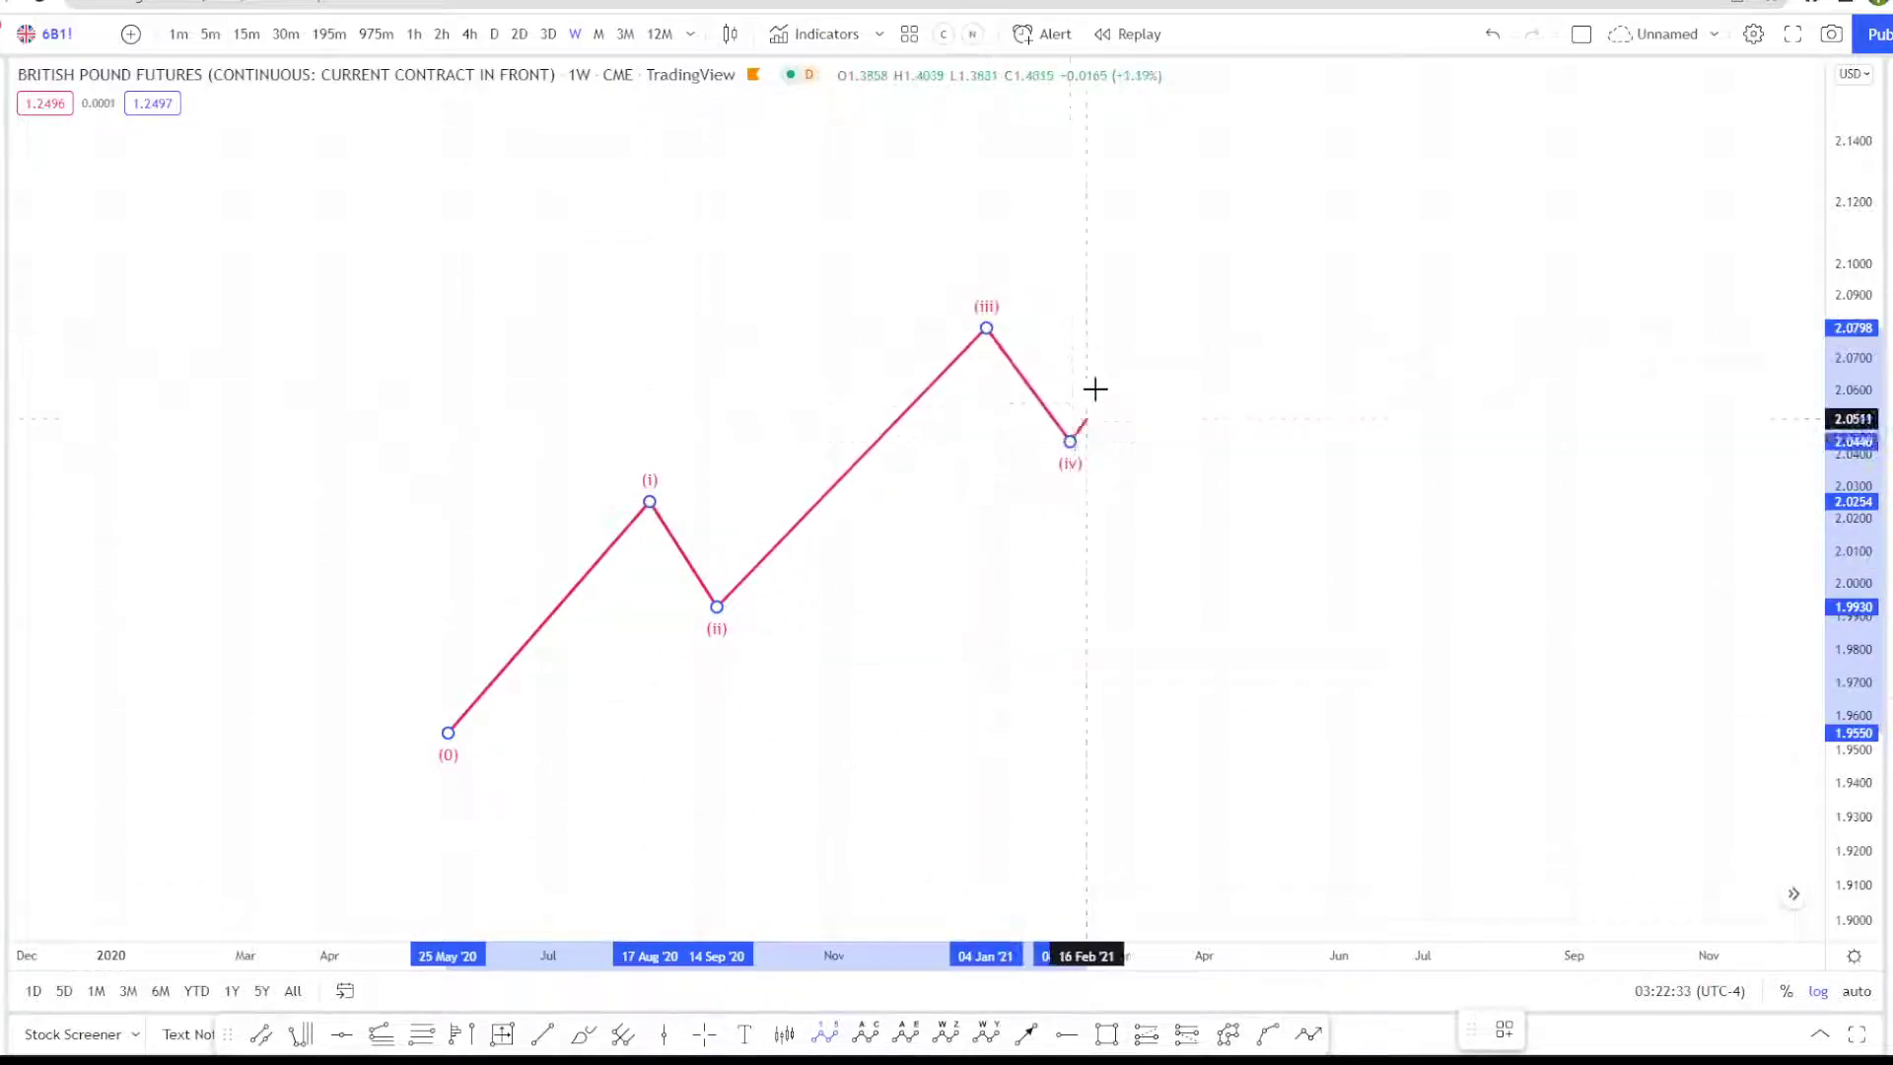
left_click(1070, 441)
left_click(1288, 135)
Step: Adjust the wave points: (iii) to late December, (i) ~2.0076, (ii) ~1.9789, (v) toward 2.1, (0) lower
left_click_drag(986, 327, 969, 339)
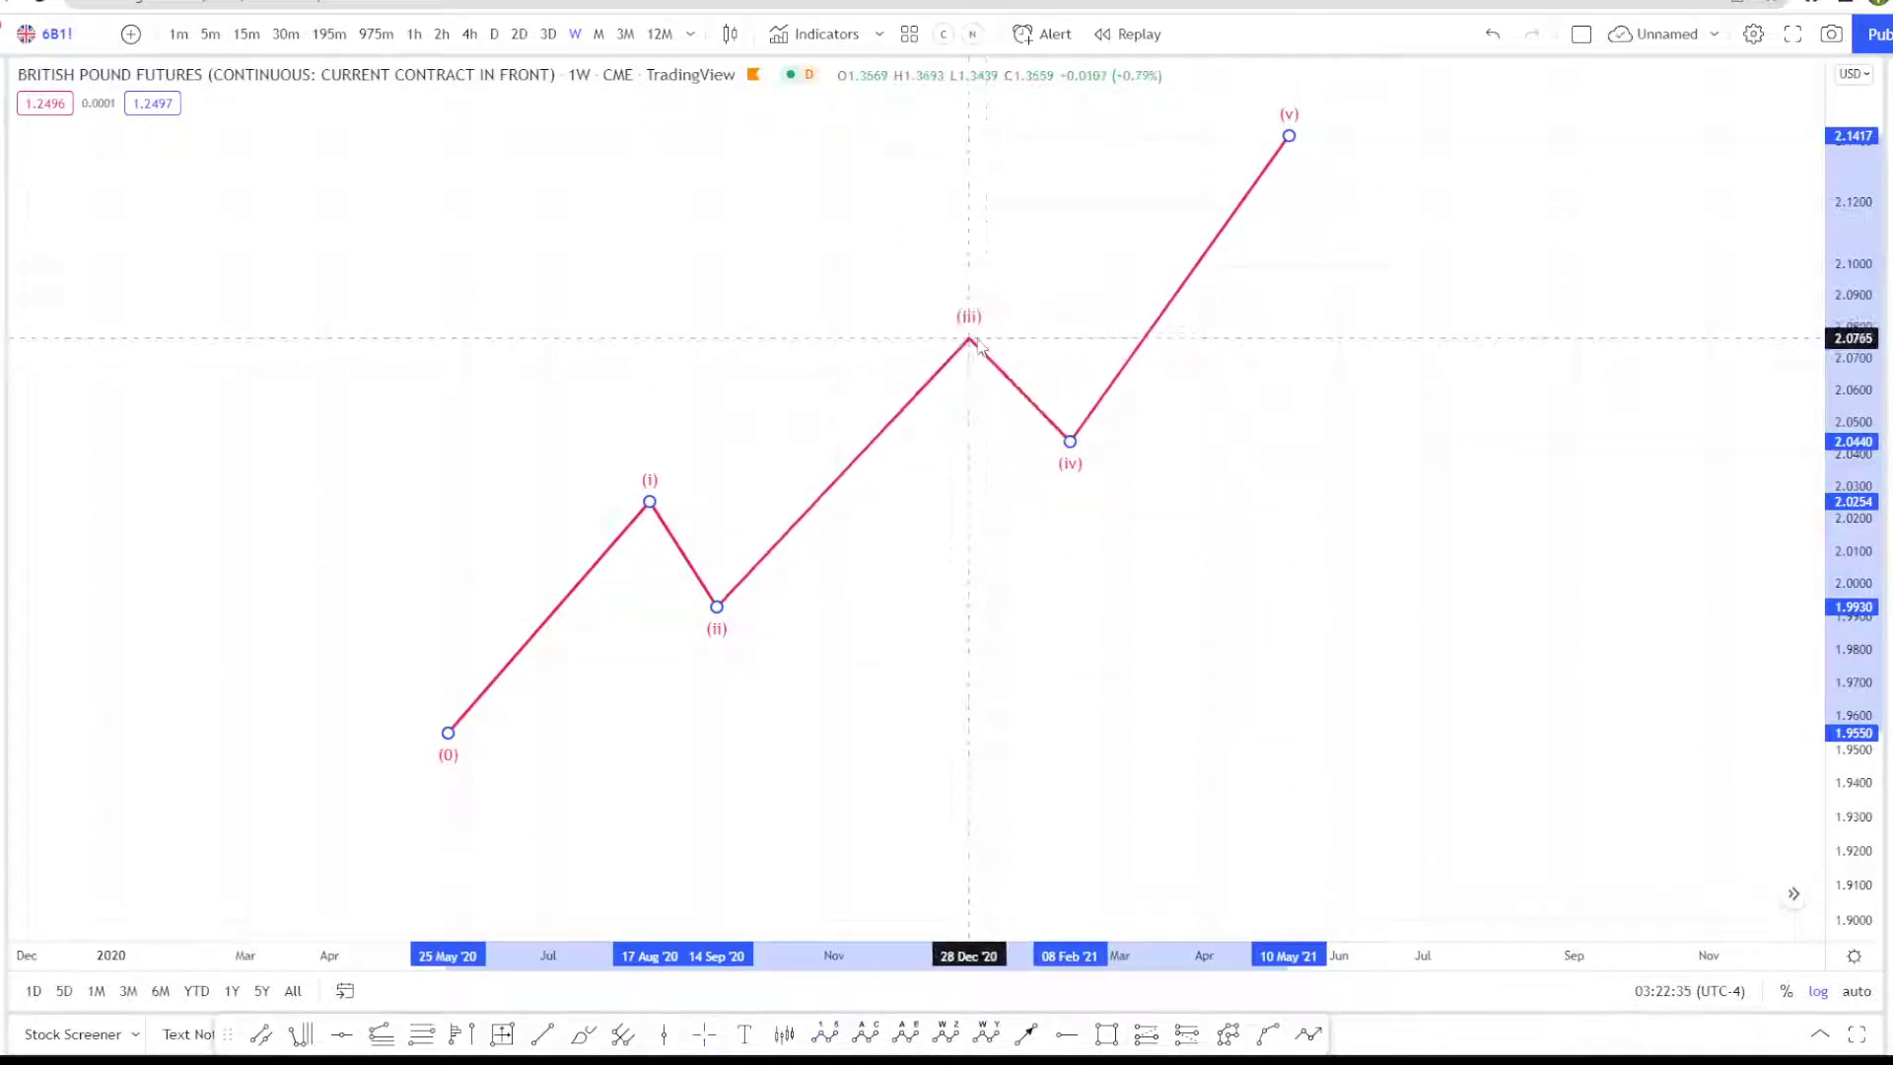
left_click_drag(649, 502, 599, 559)
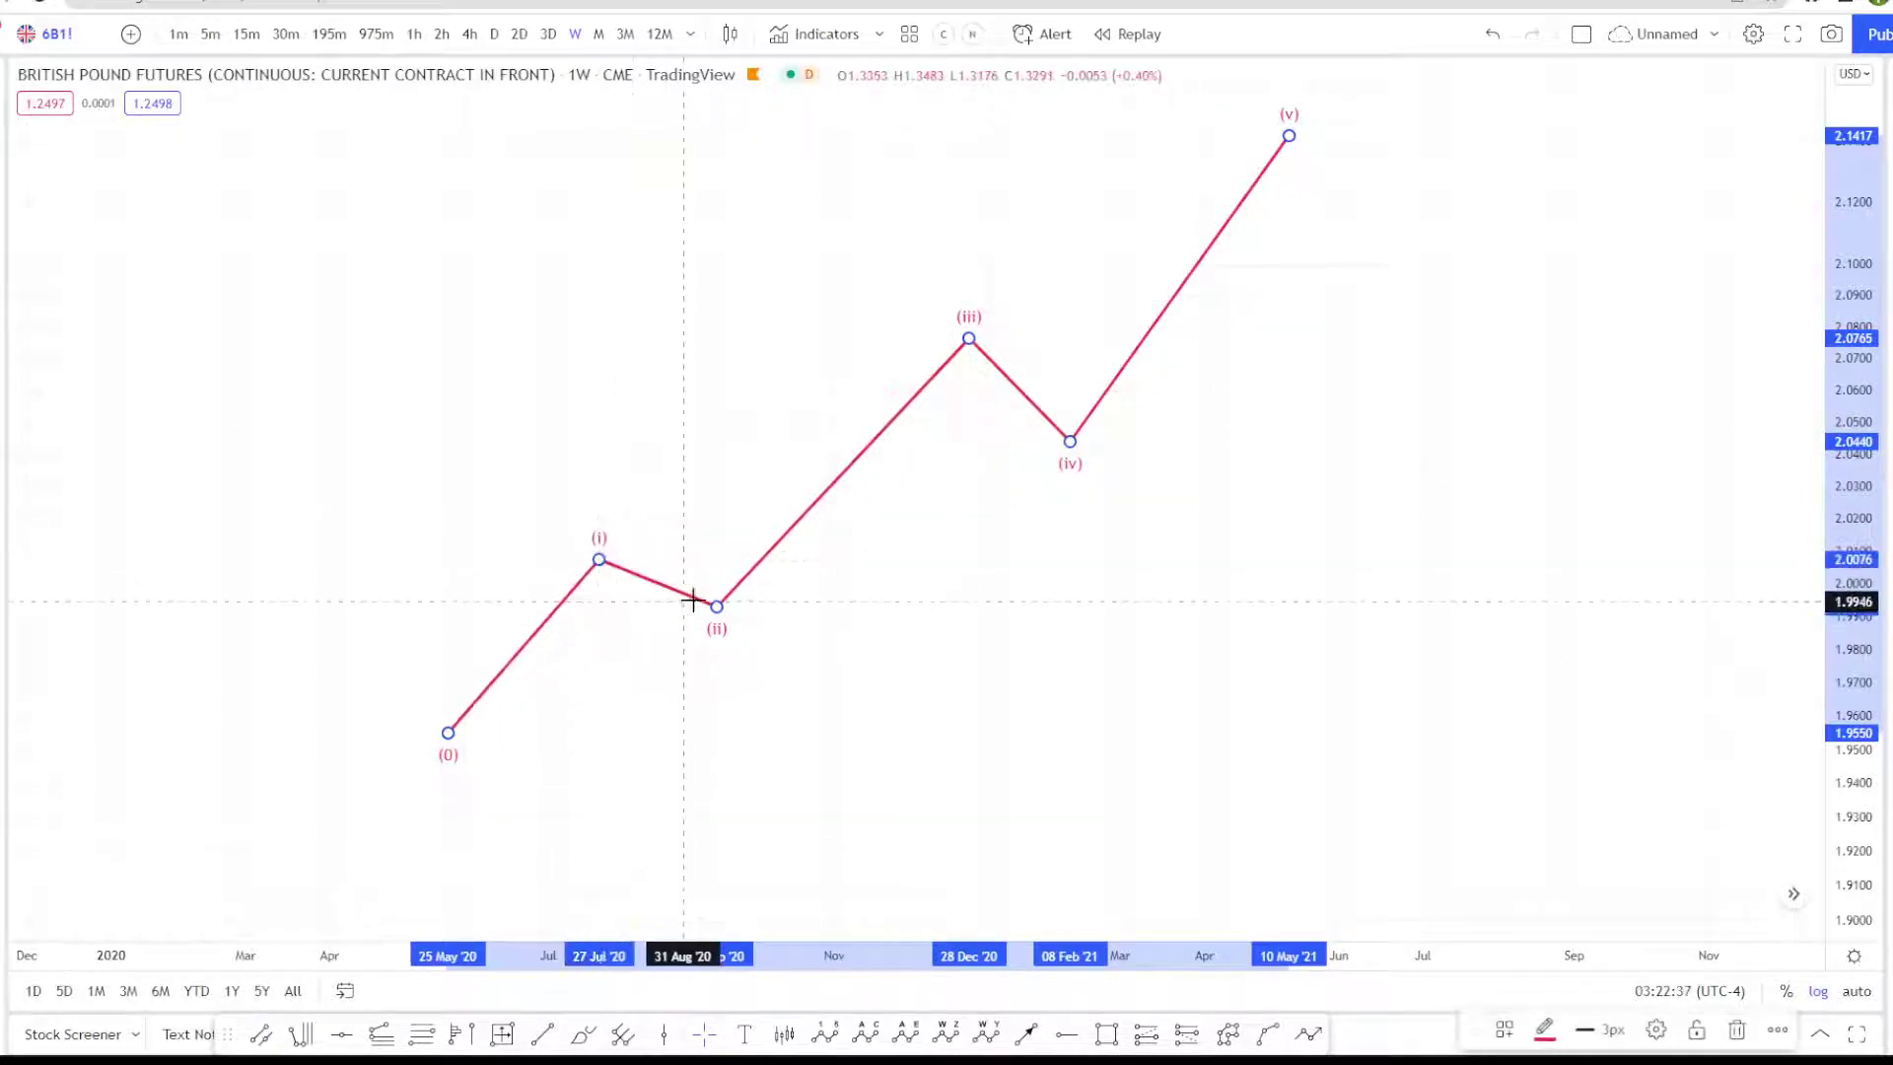
left_click_drag(717, 606, 683, 652)
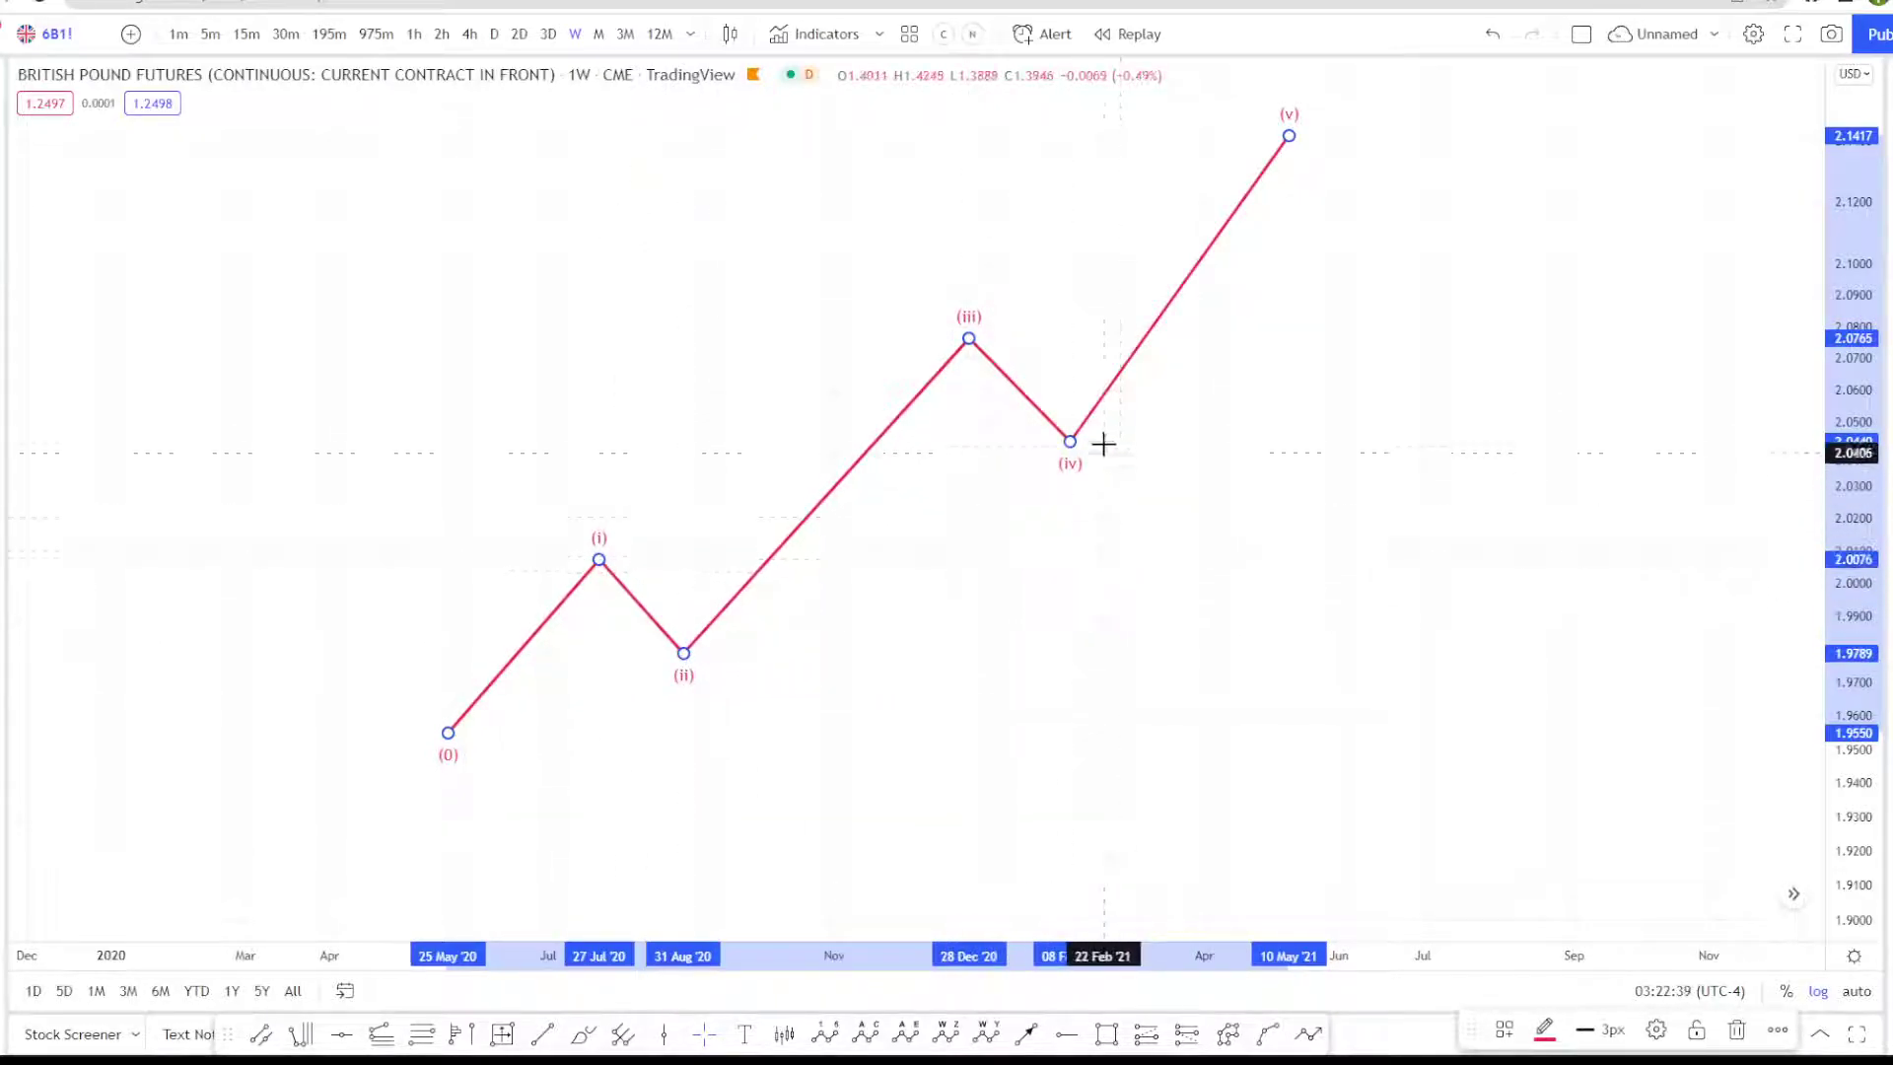
left_click_drag(1289, 135, 1238, 241)
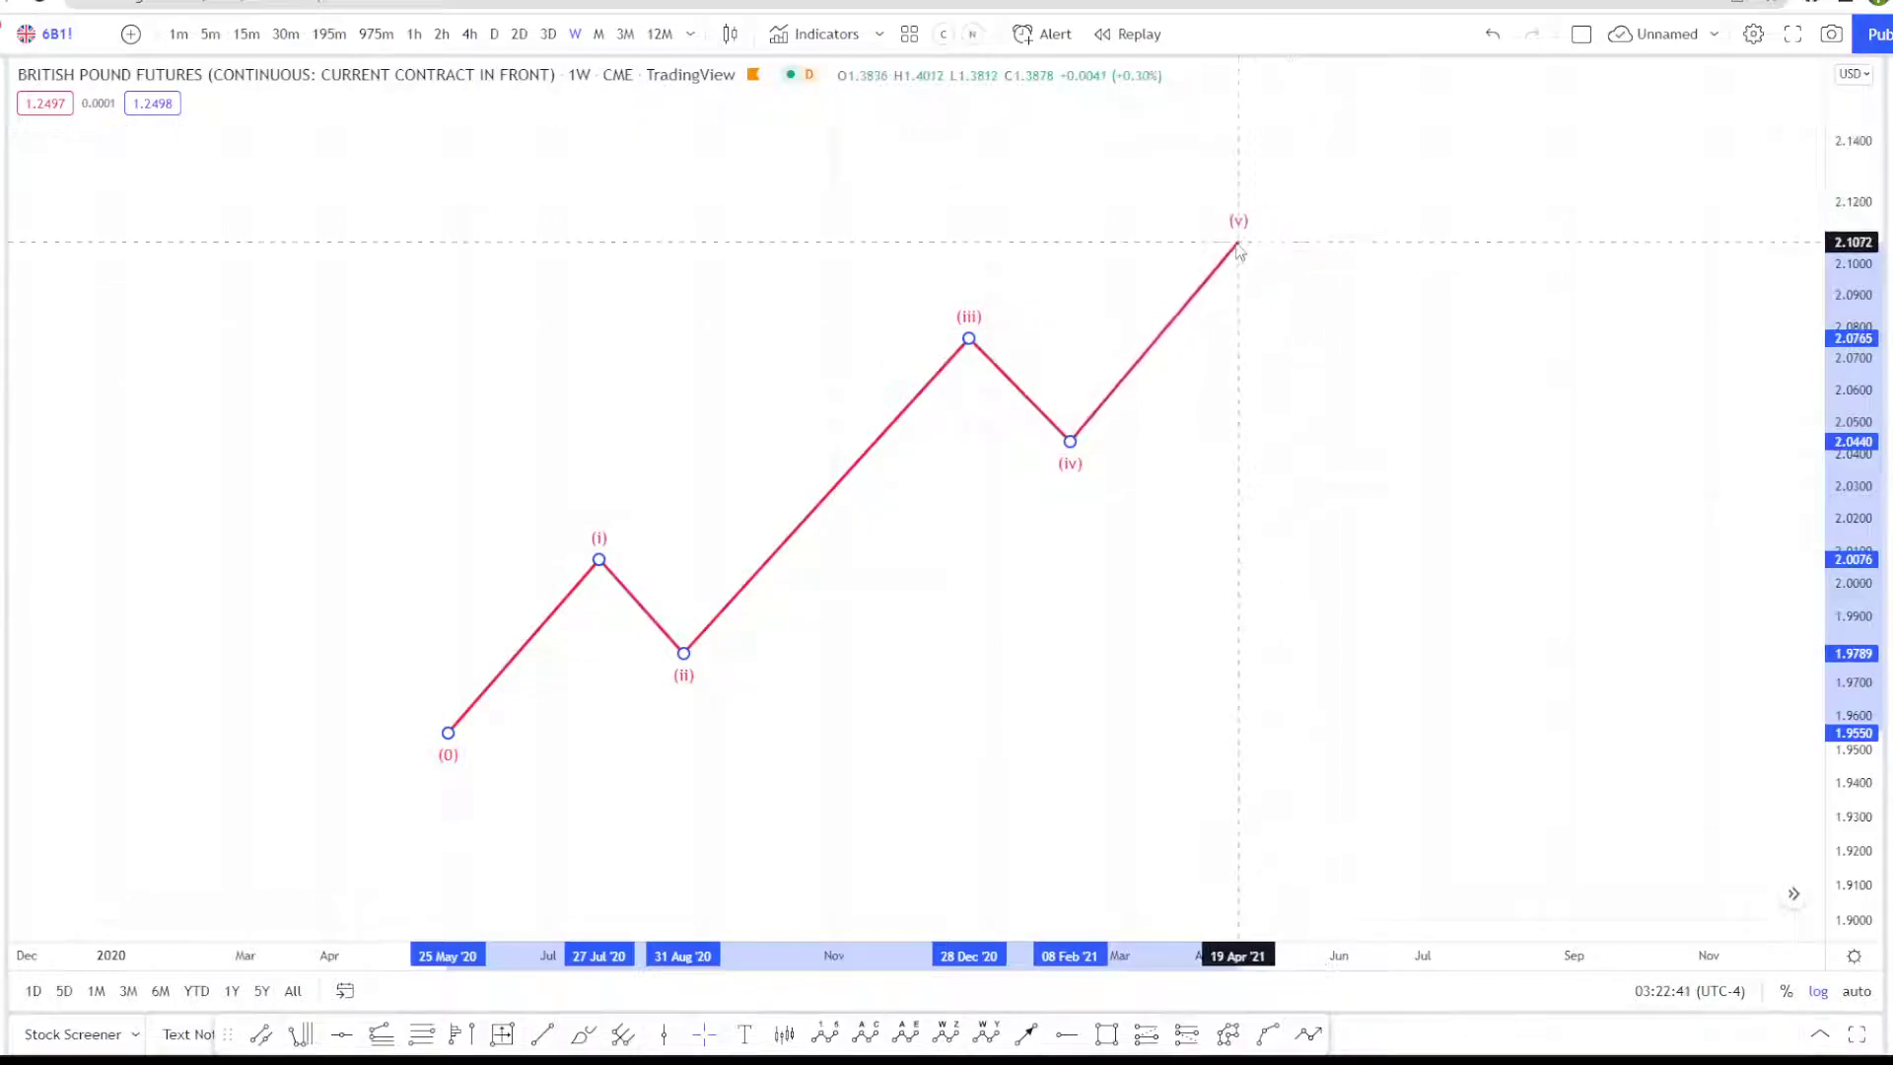
left_click(1246, 384)
left_click_drag(449, 664, 490, 654)
left_click_drag(499, 723, 439, 753)
left_click(792, 744)
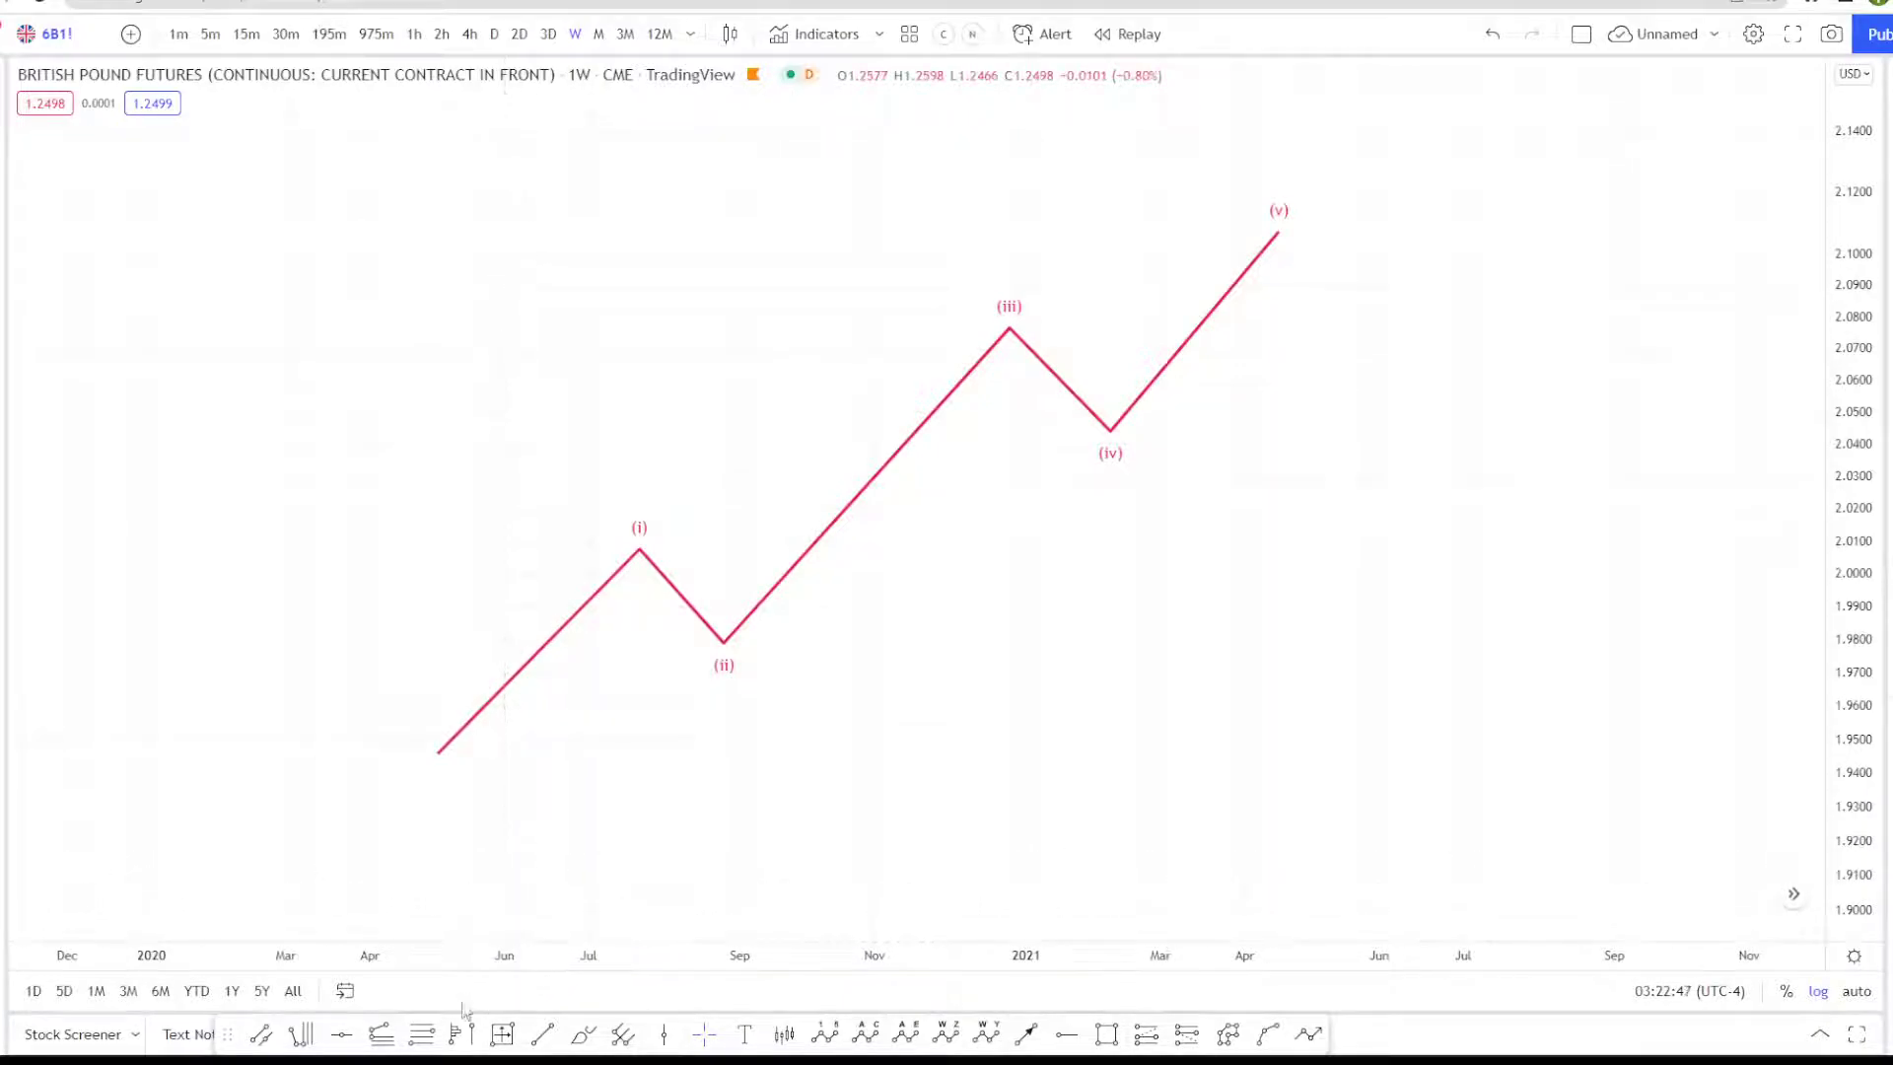
Step: Start an arrow at the lower right of the chart, then cancel it
left_click(1025, 1034)
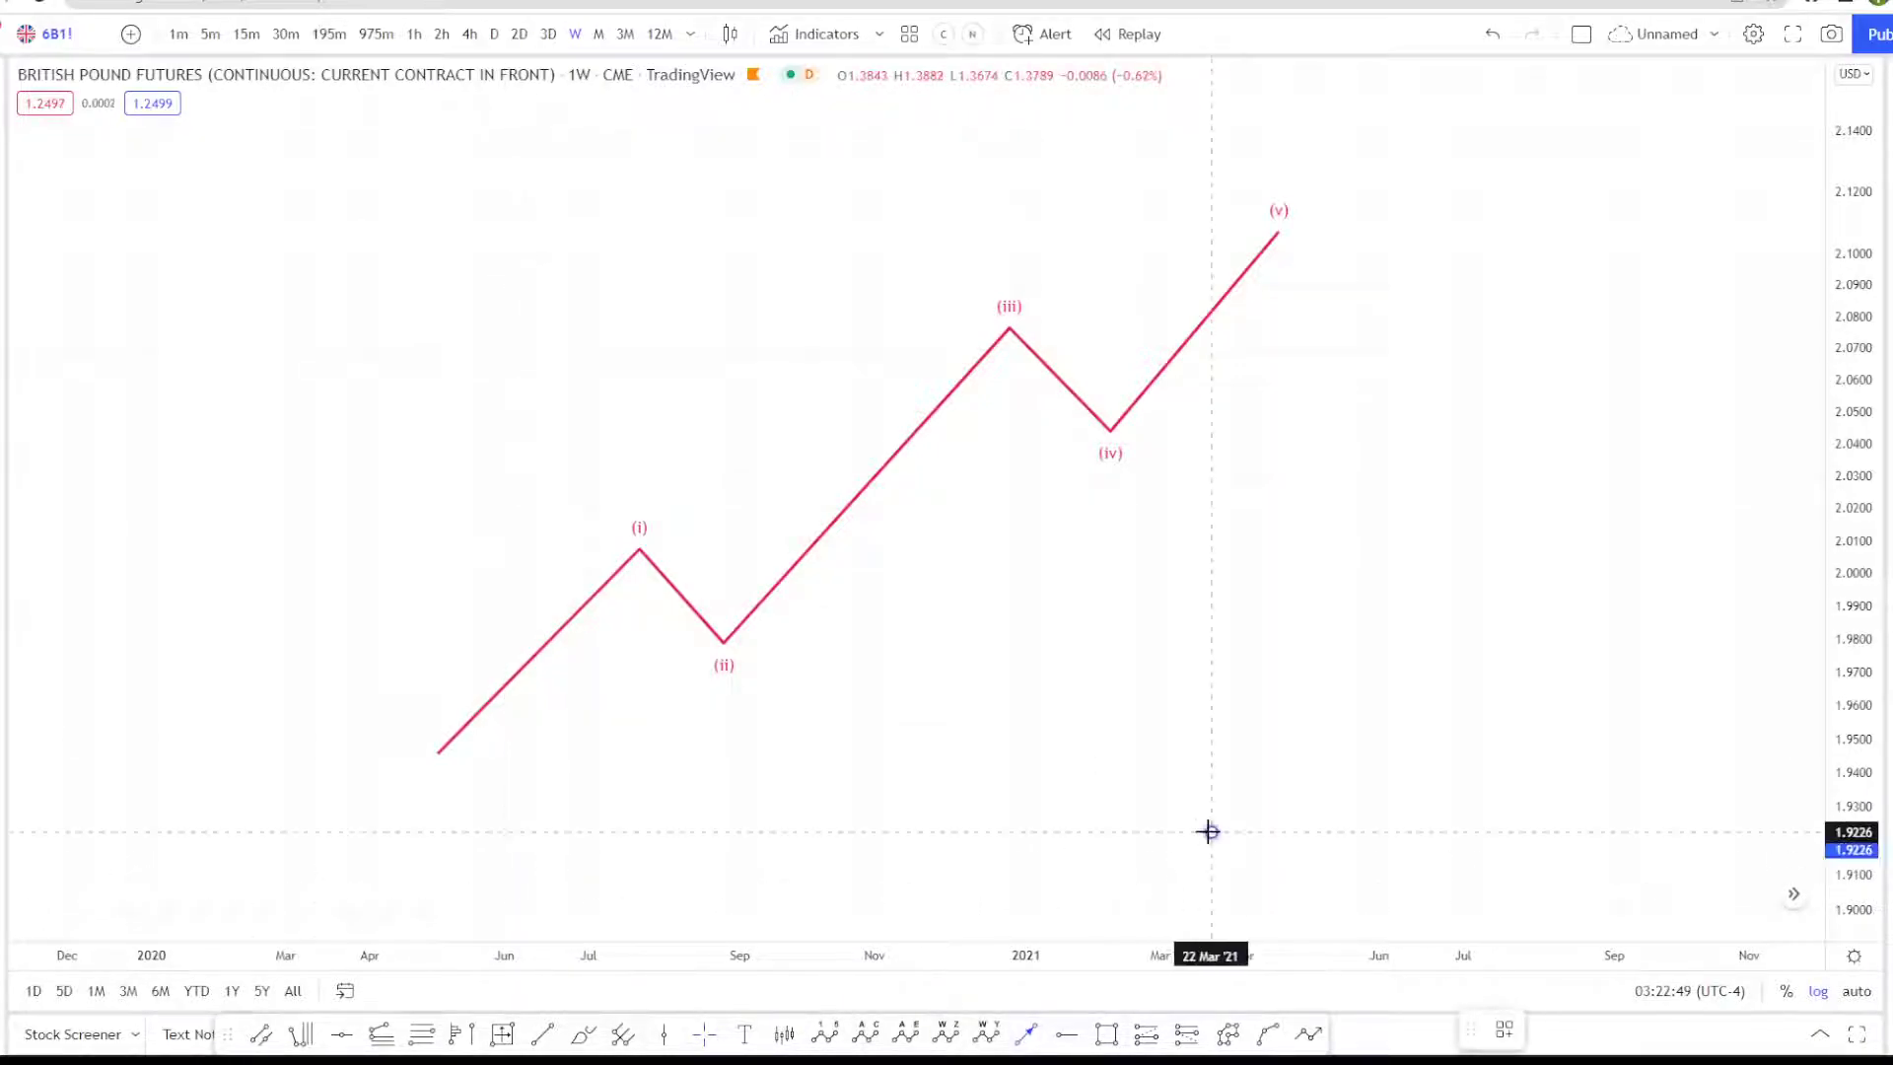
left_click(1212, 831)
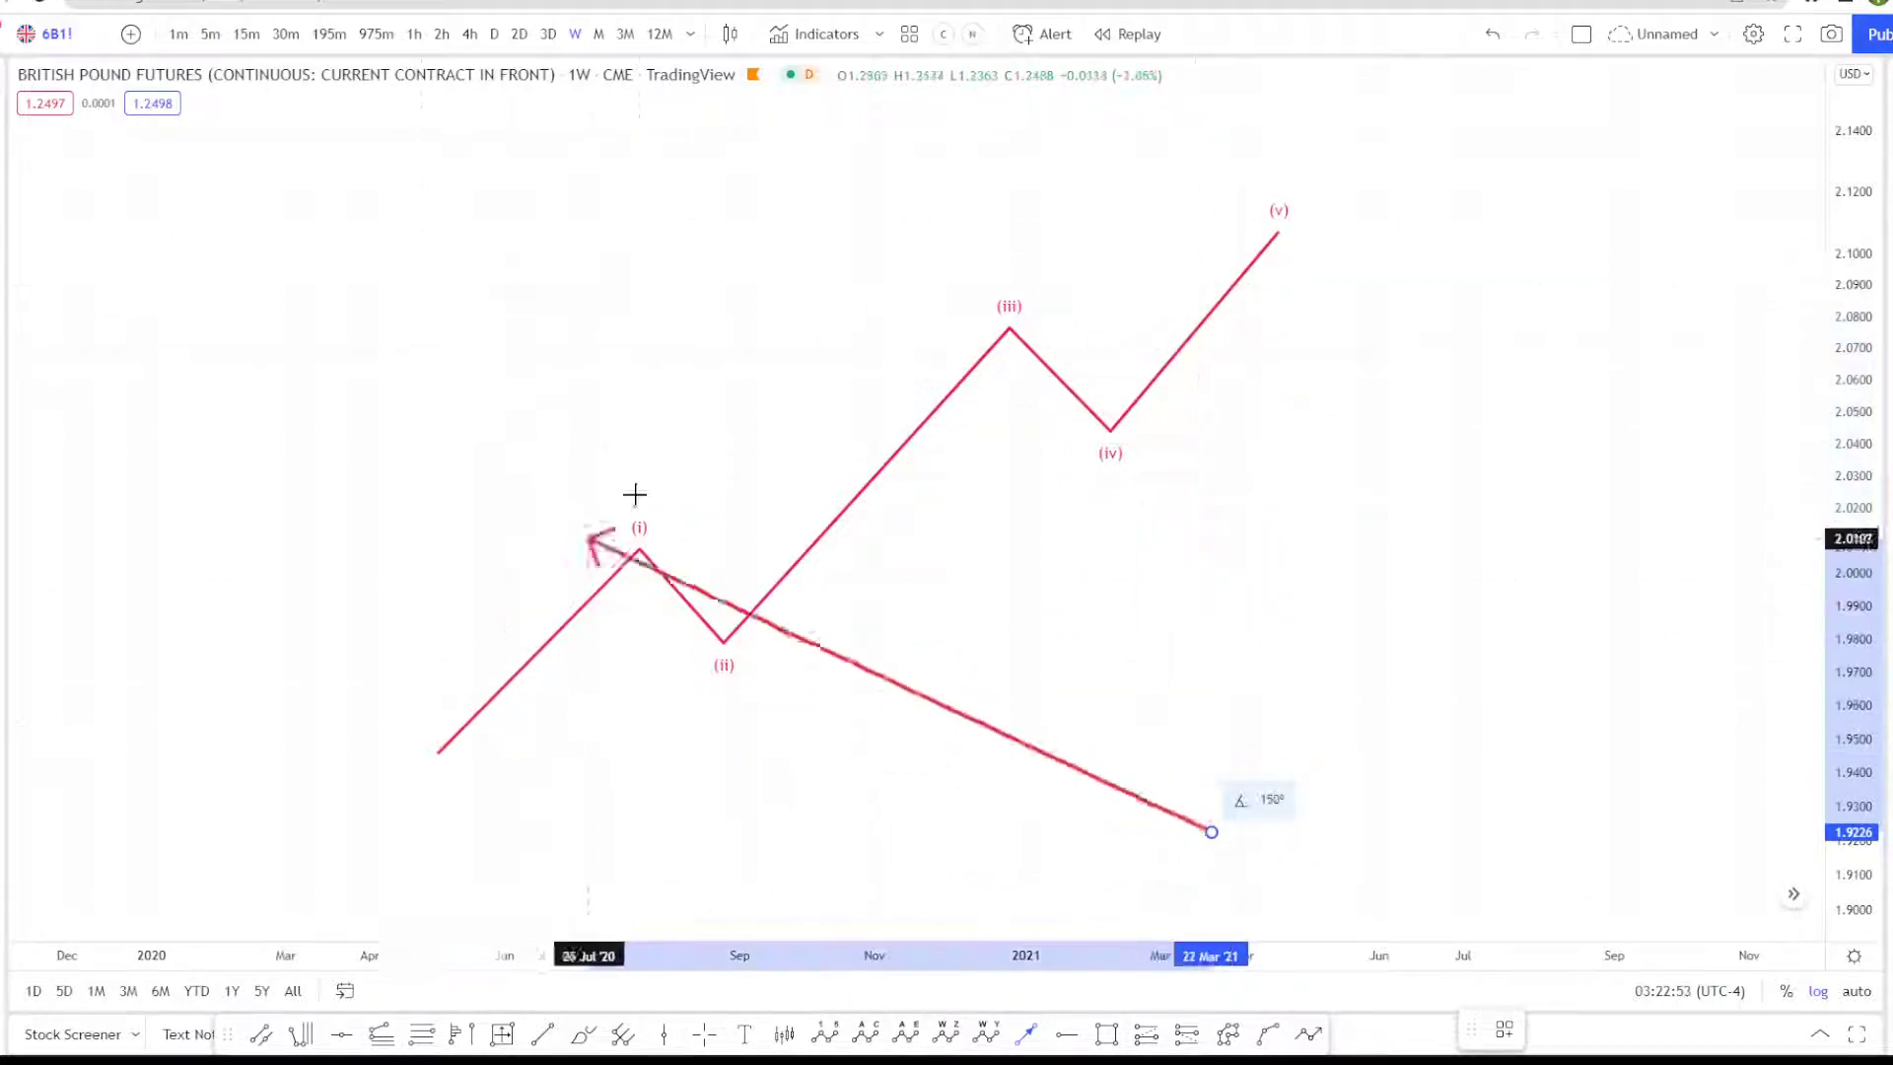
key("Escape")
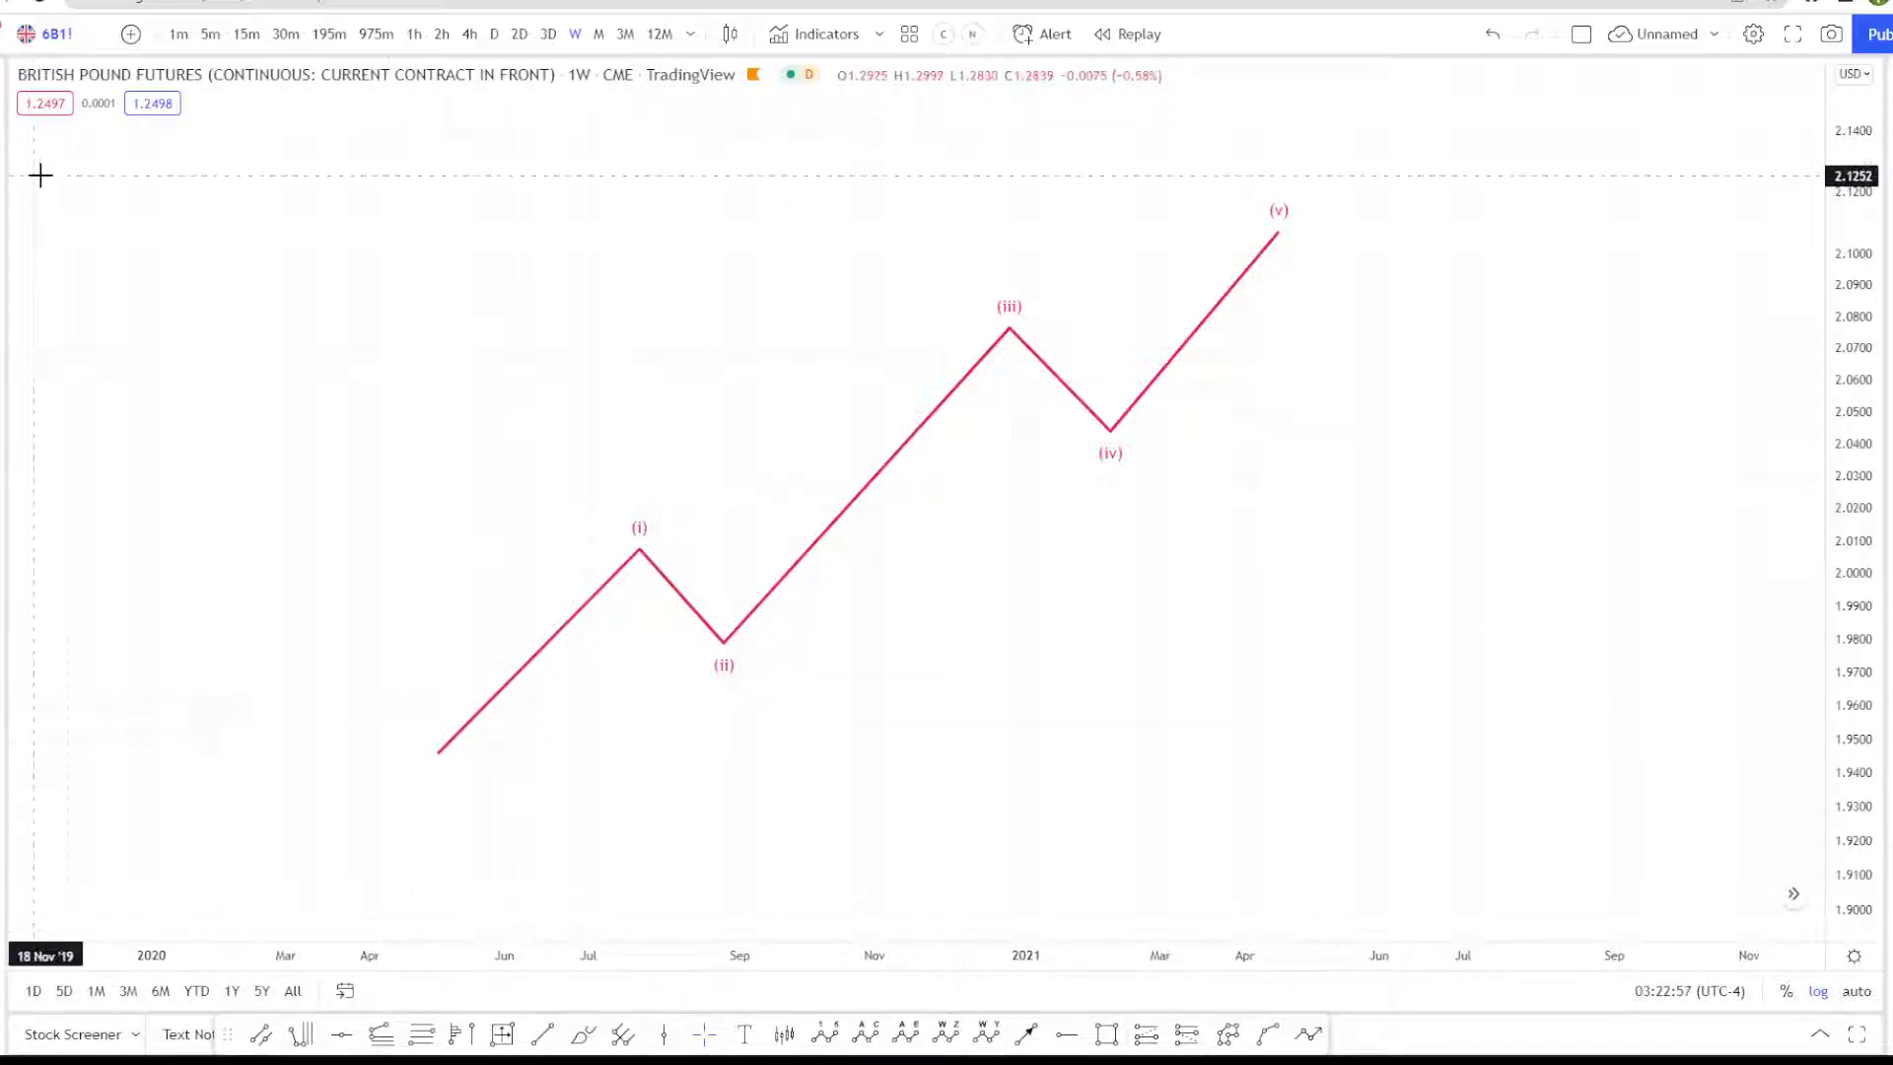
Step: Draw a trend-based Fib extension from the wave's start through (i) to (ii)
left_click(8, 165)
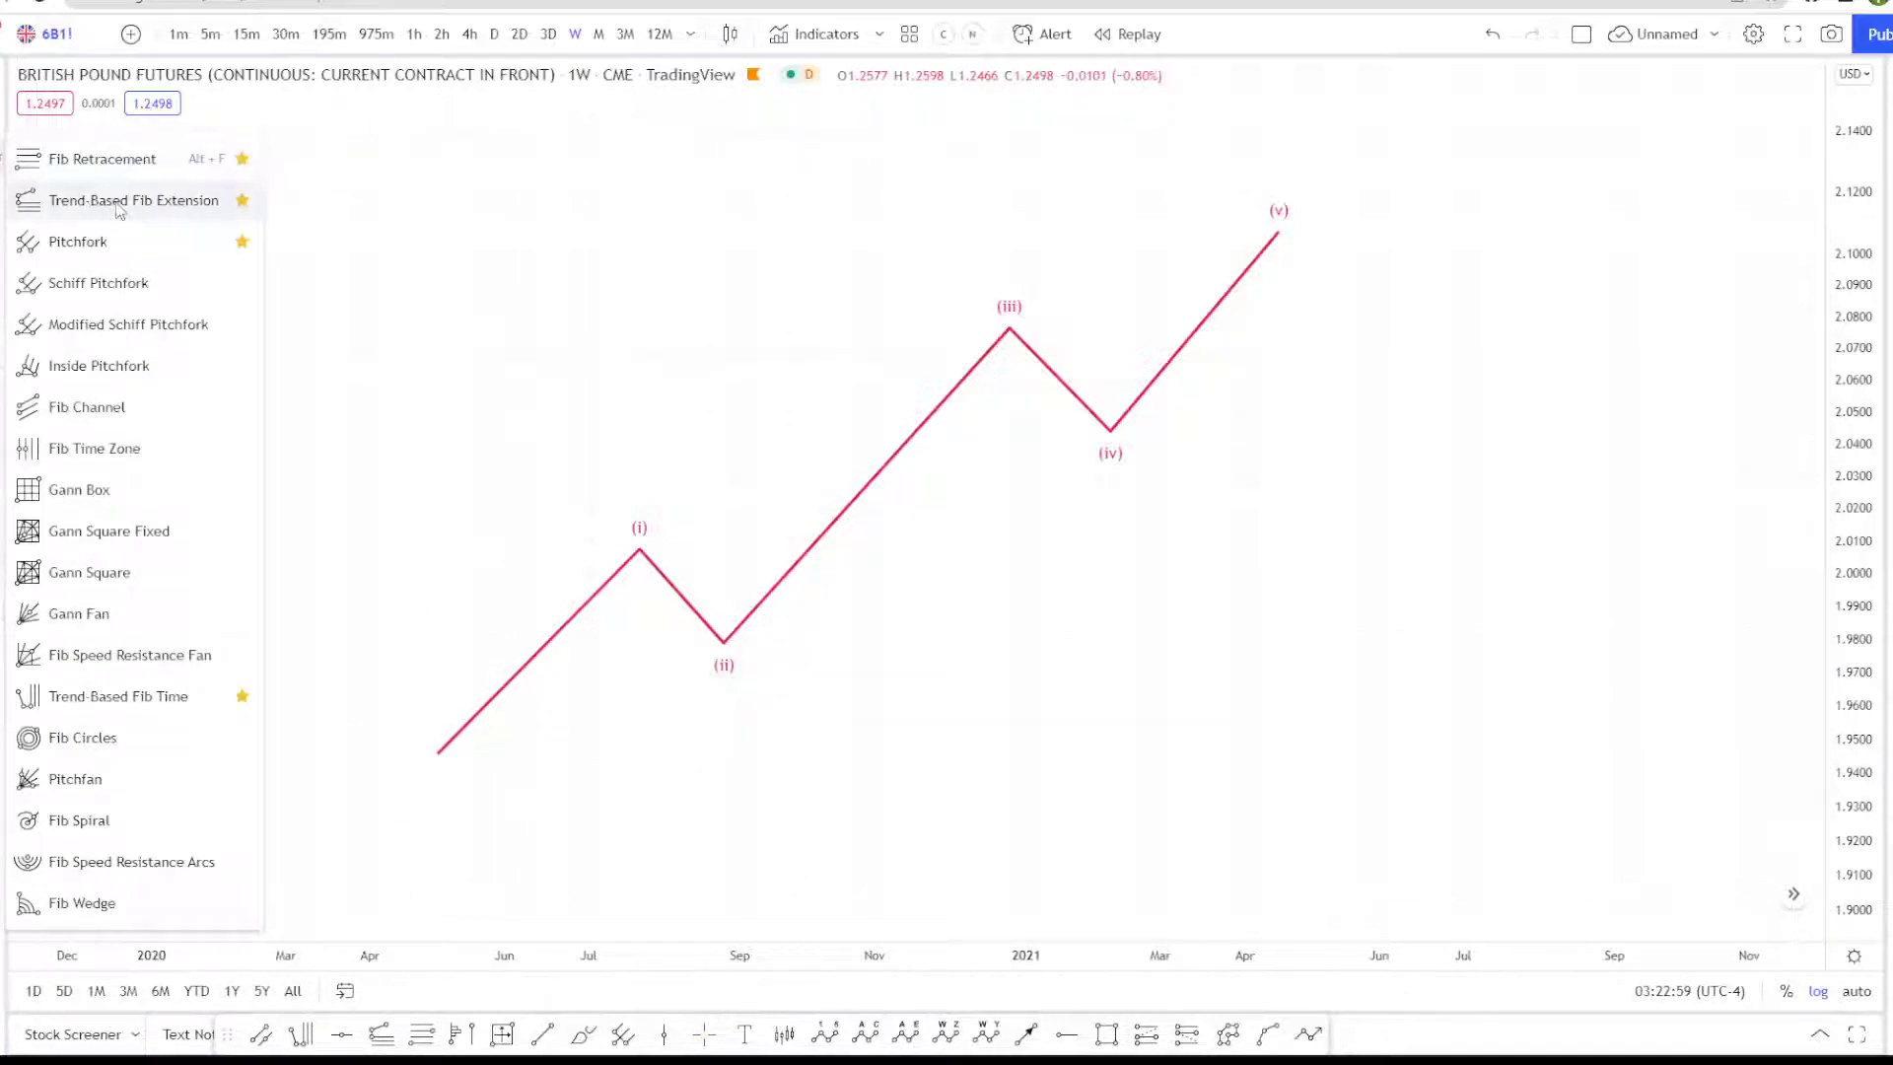
left_click(118, 202)
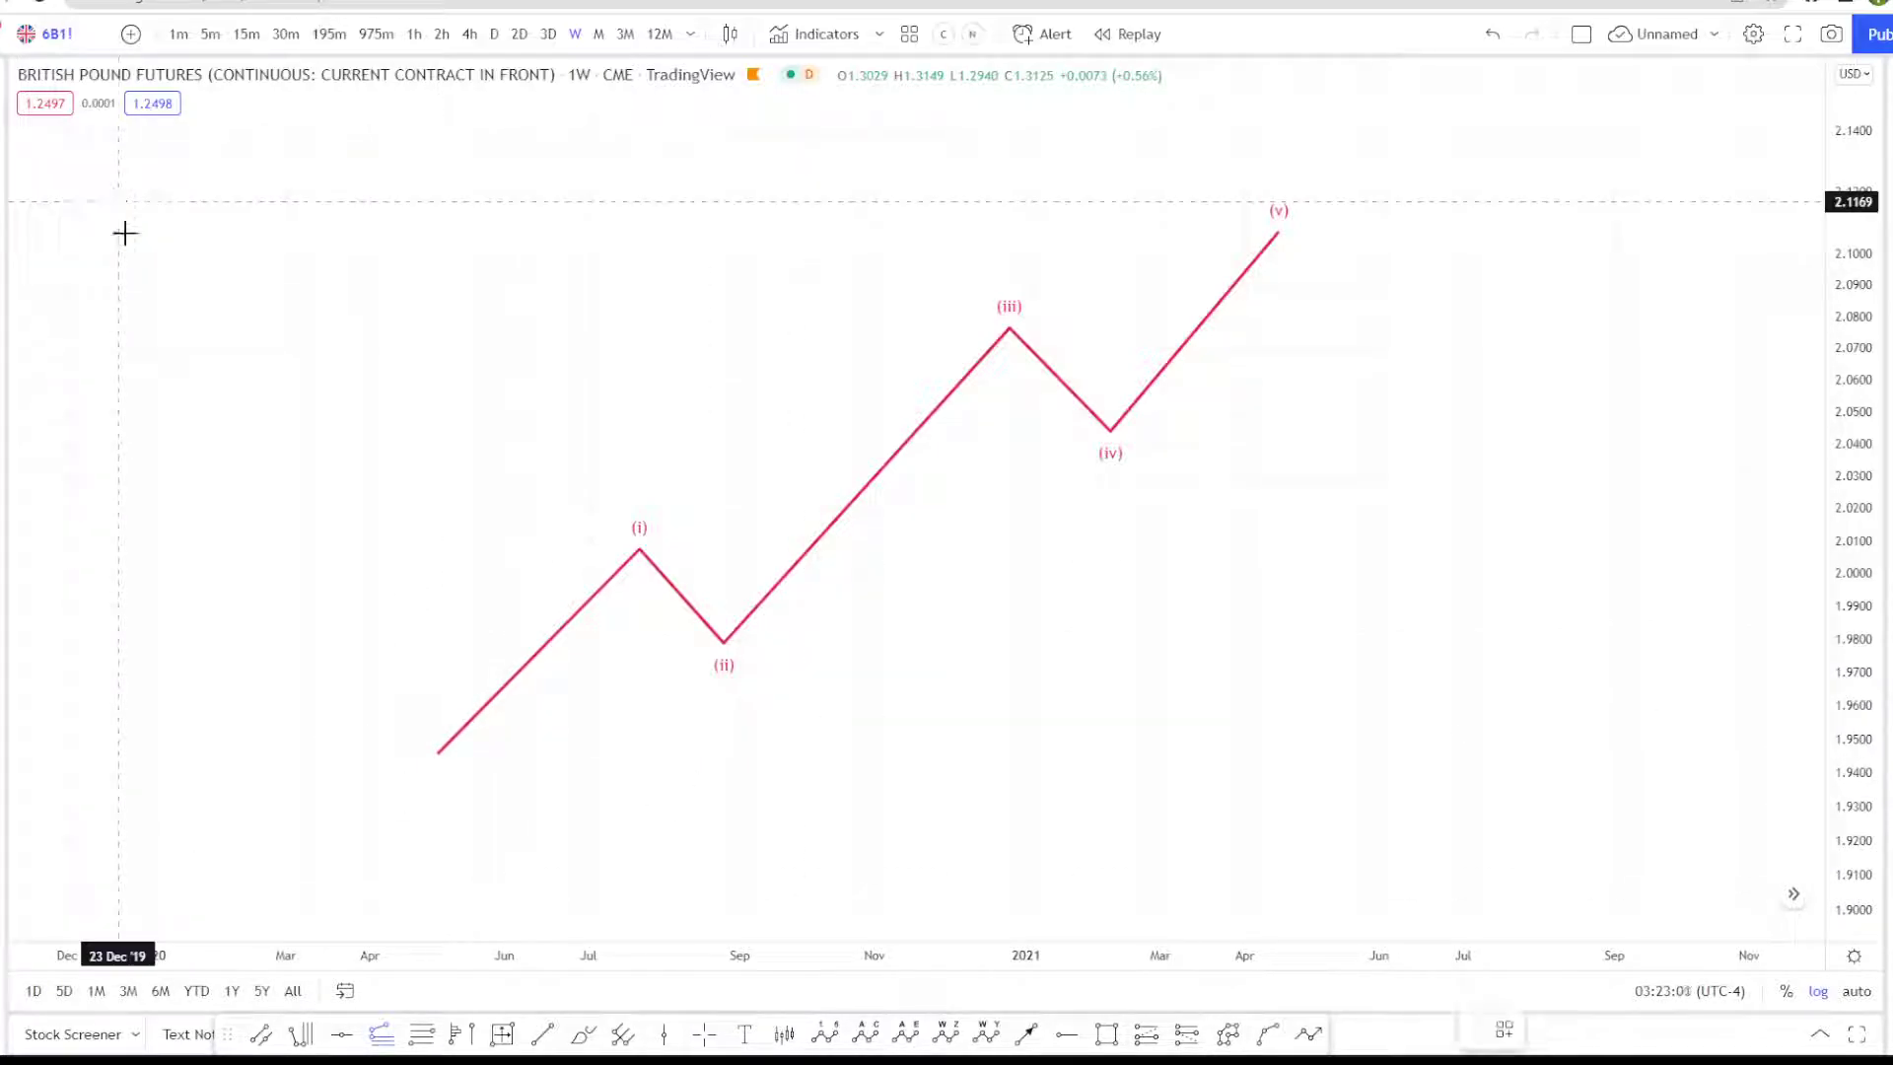
left_click(435, 751)
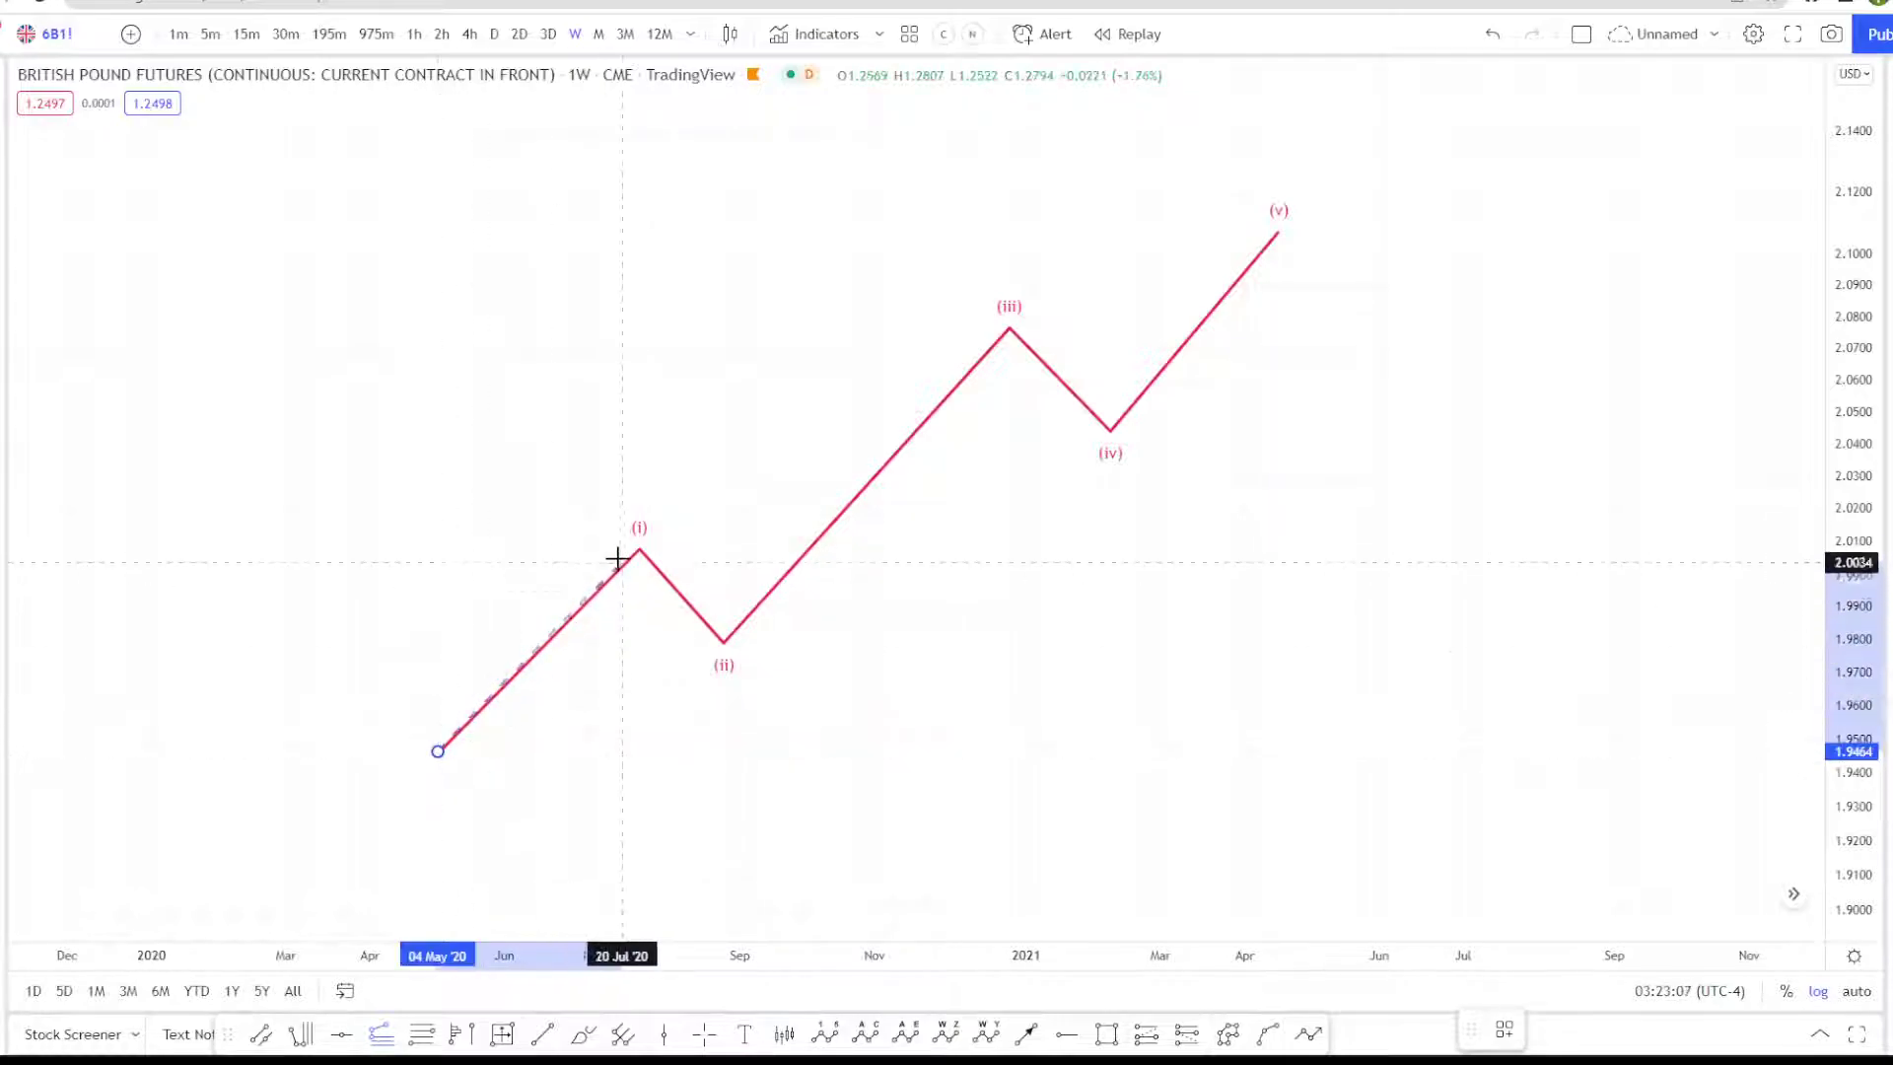
left_click(639, 545)
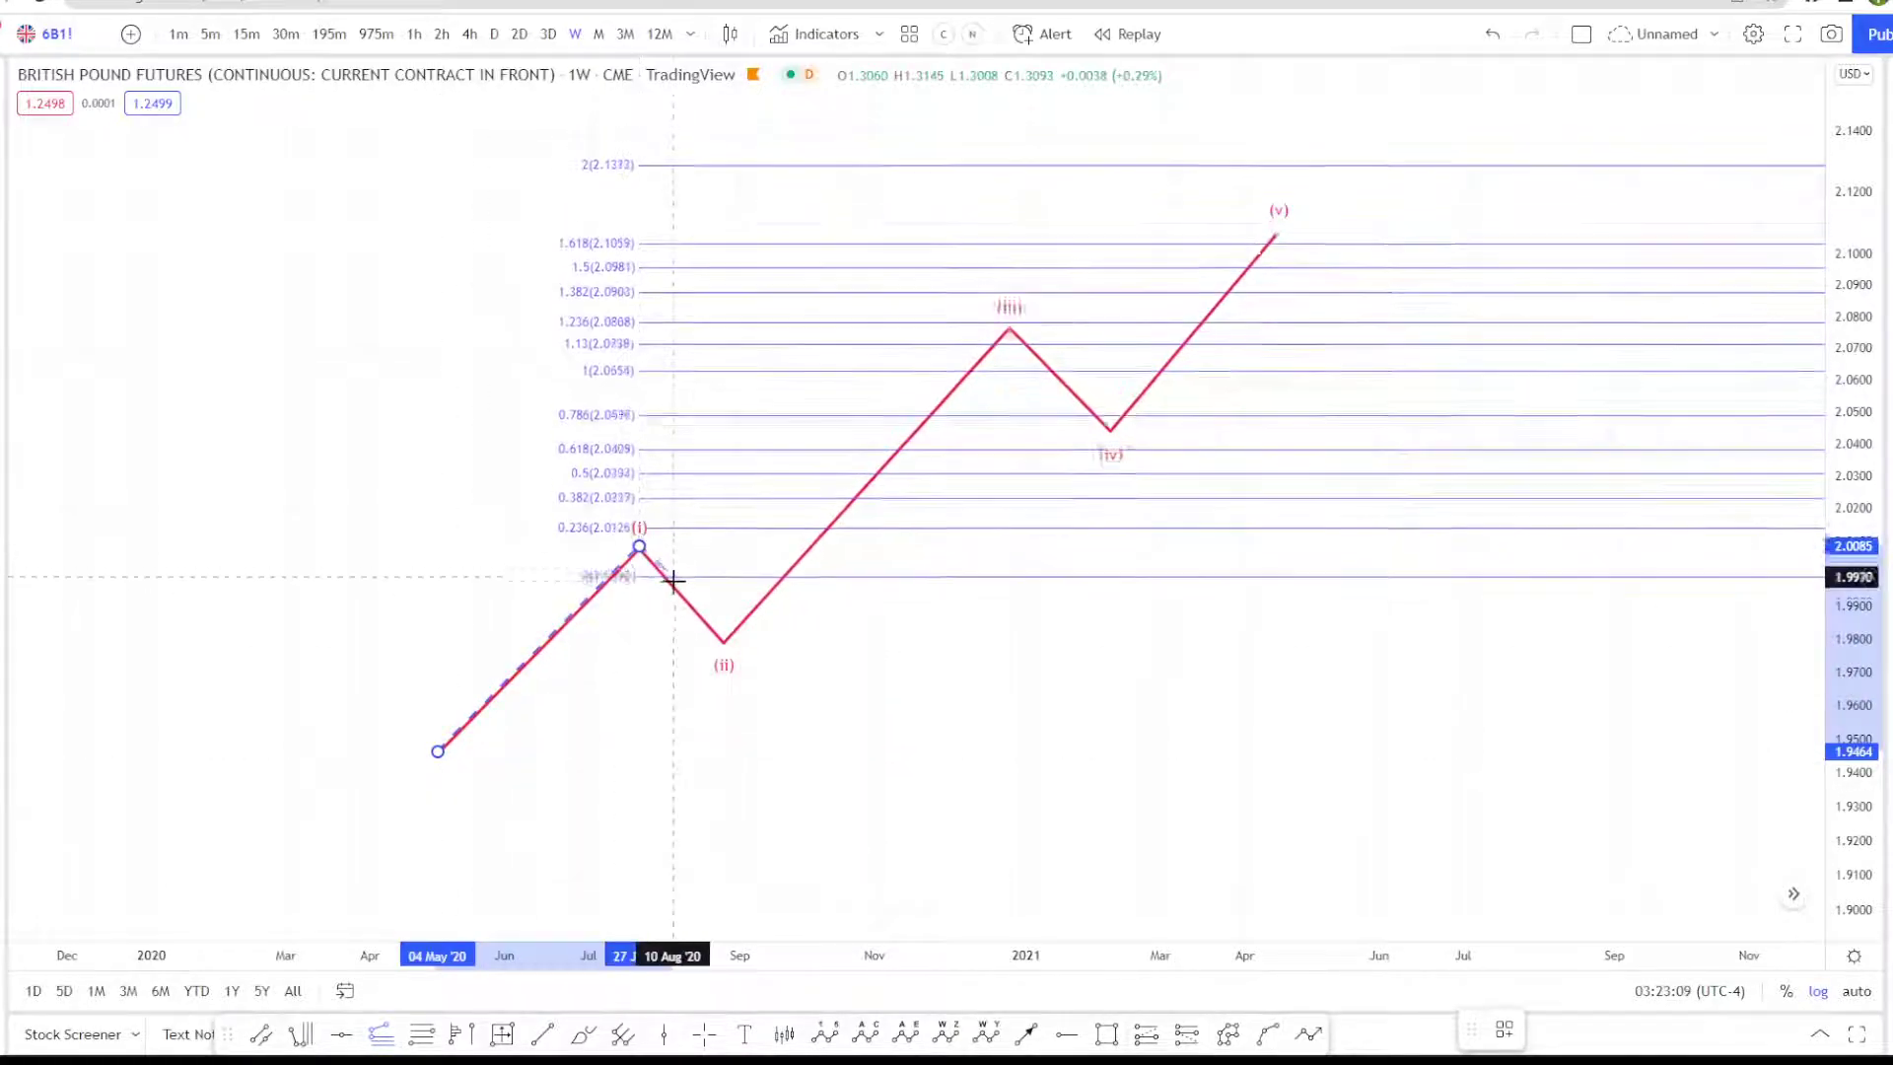
left_click(722, 642)
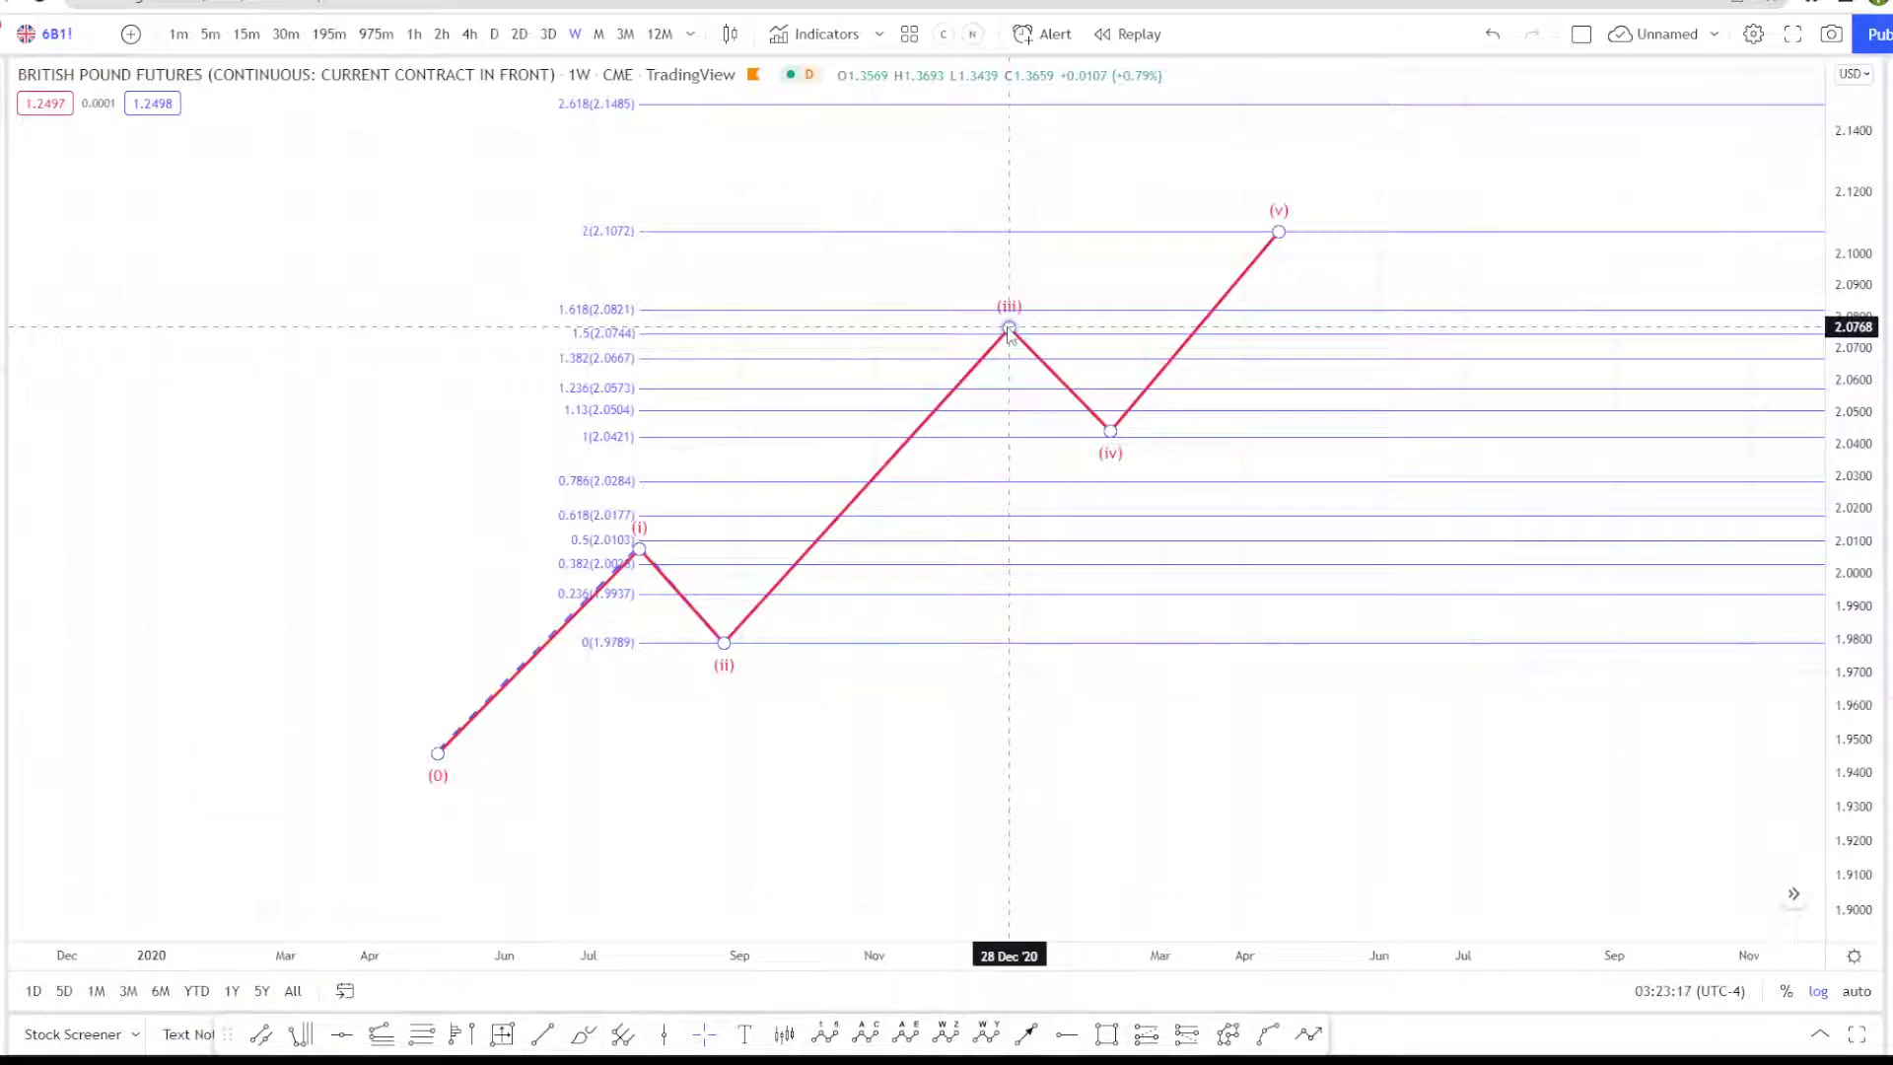
Step: Raise (iii) toward the 1.618 level, set (iv) near 1.13, and lift (v) to 2.1189
left_click_drag(1009, 328, 1008, 311)
left_click_drag(1110, 431, 1147, 420)
left_click_drag(1281, 235, 1304, 203)
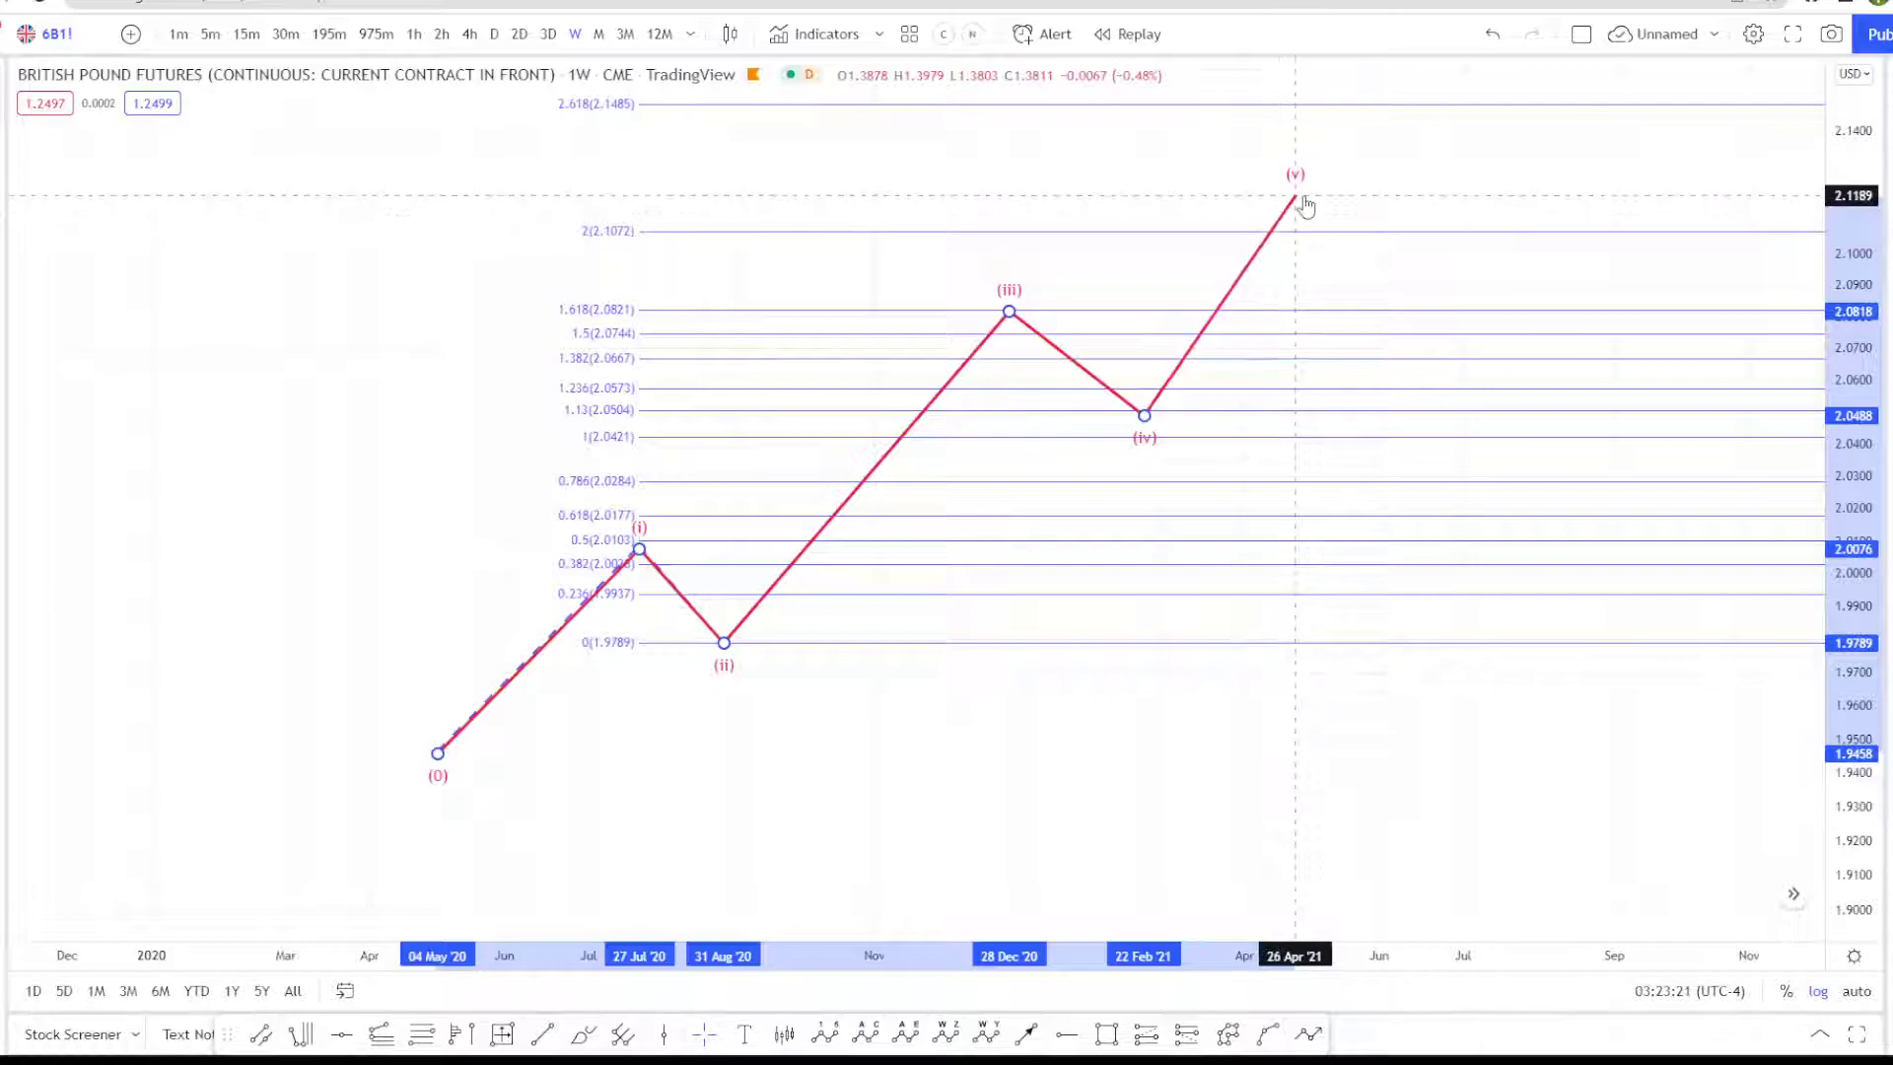
Step: Move wave (iv) left toward early February so it rests near 2.0495 at the 1.13 level
left_click(1326, 276)
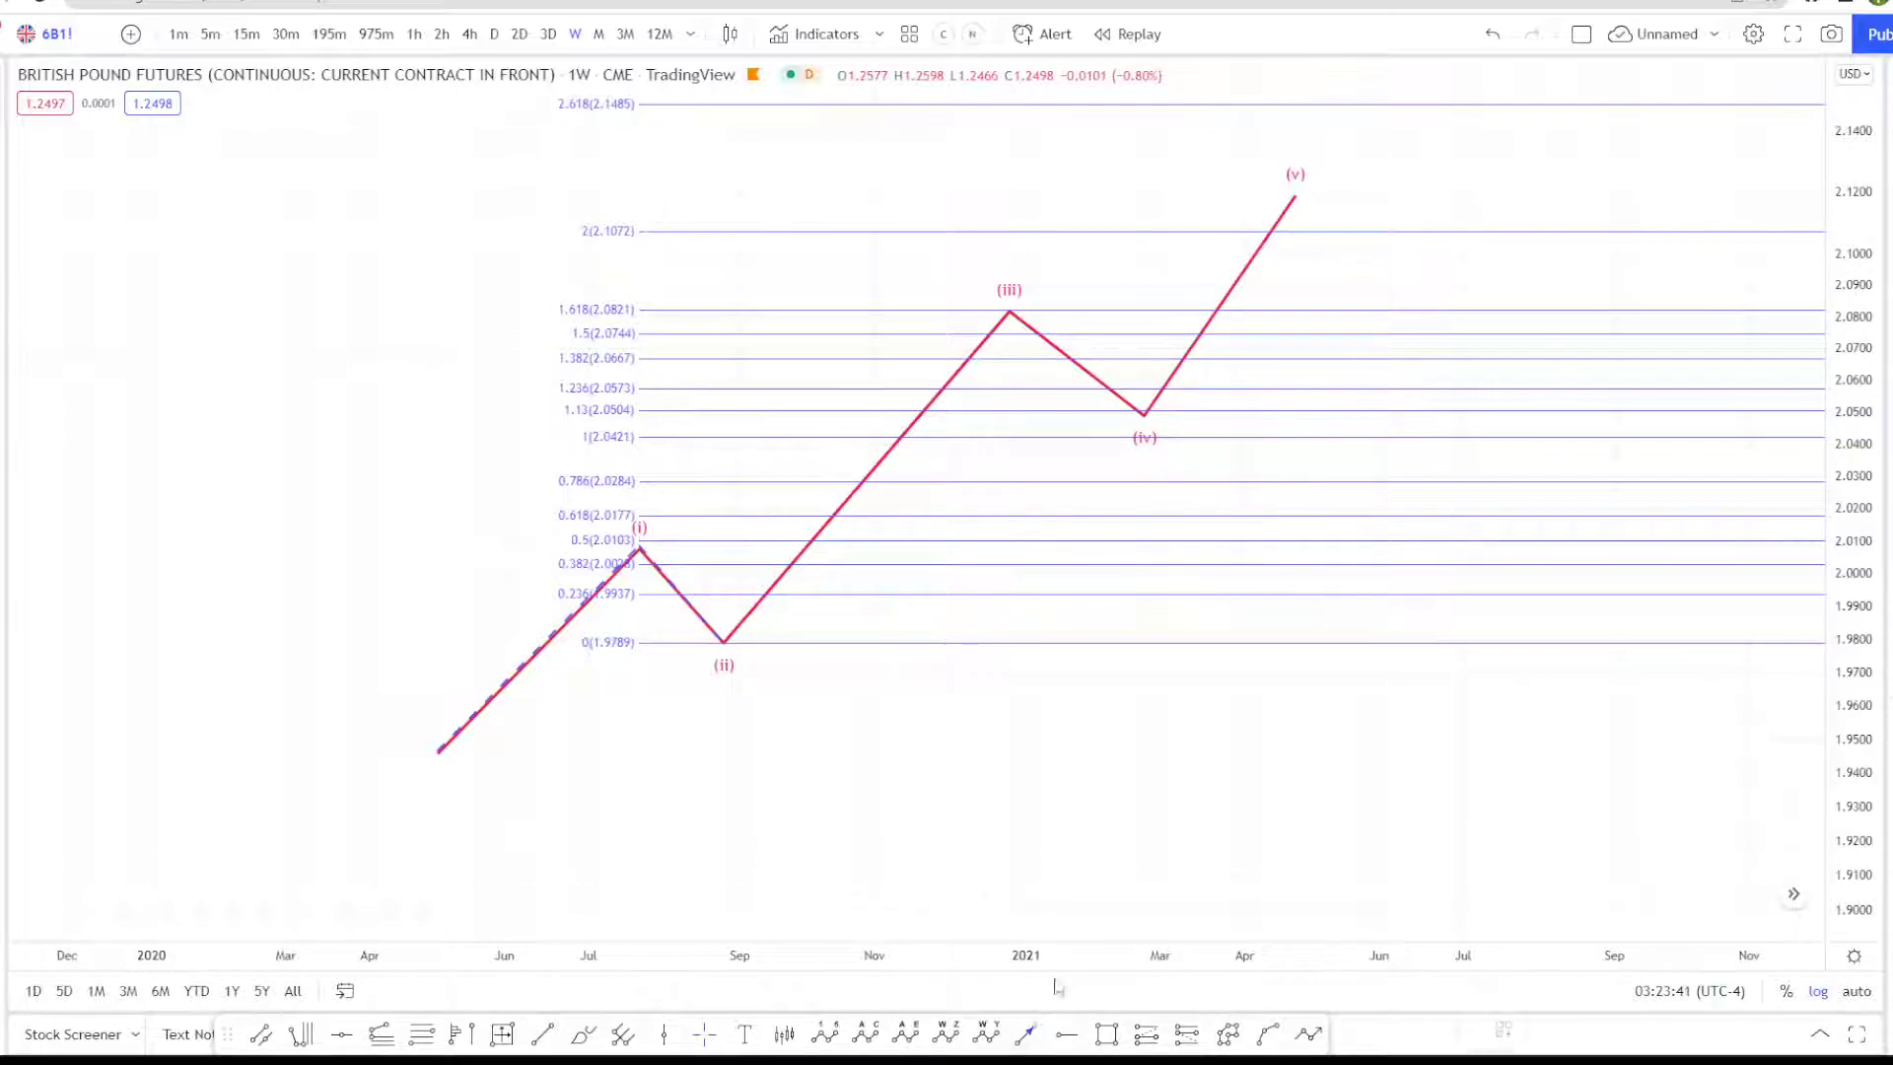
left_click(1329, 796)
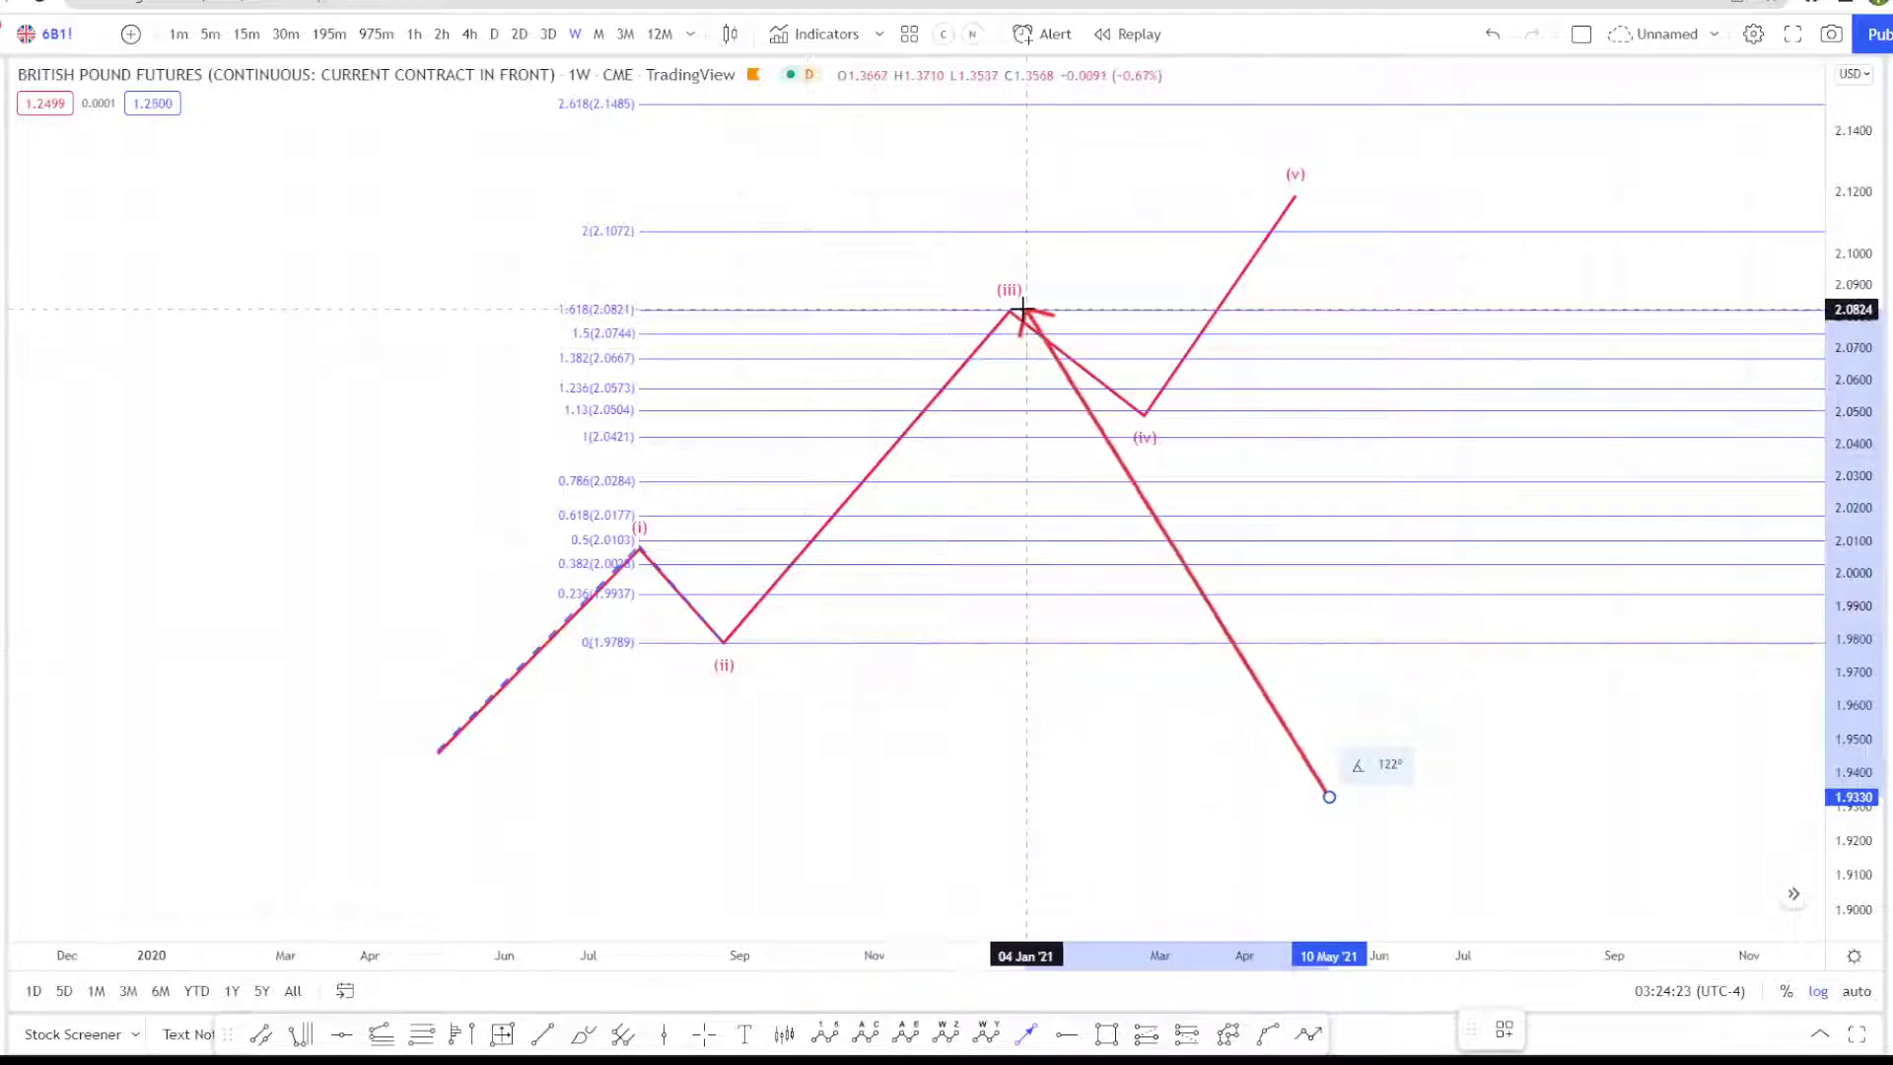
key("Escape")
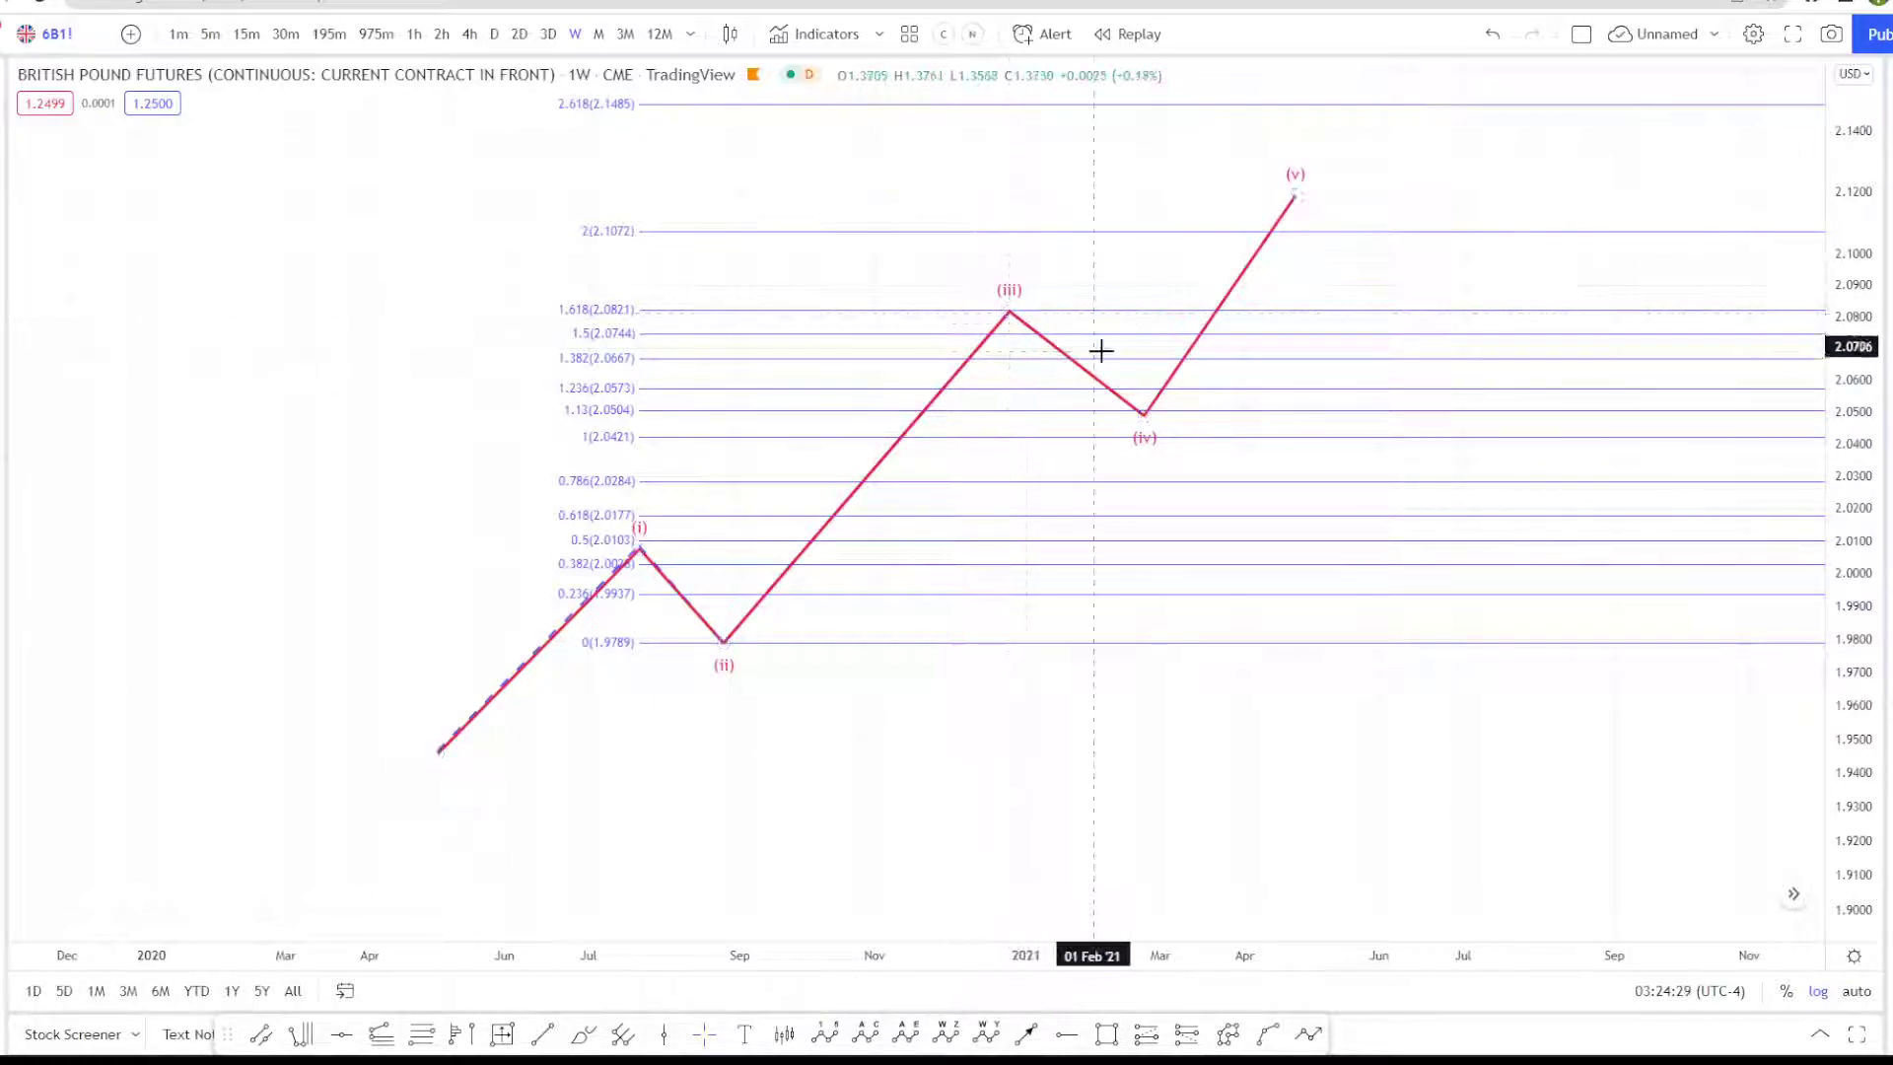
left_click_drag(1144, 415, 1130, 418)
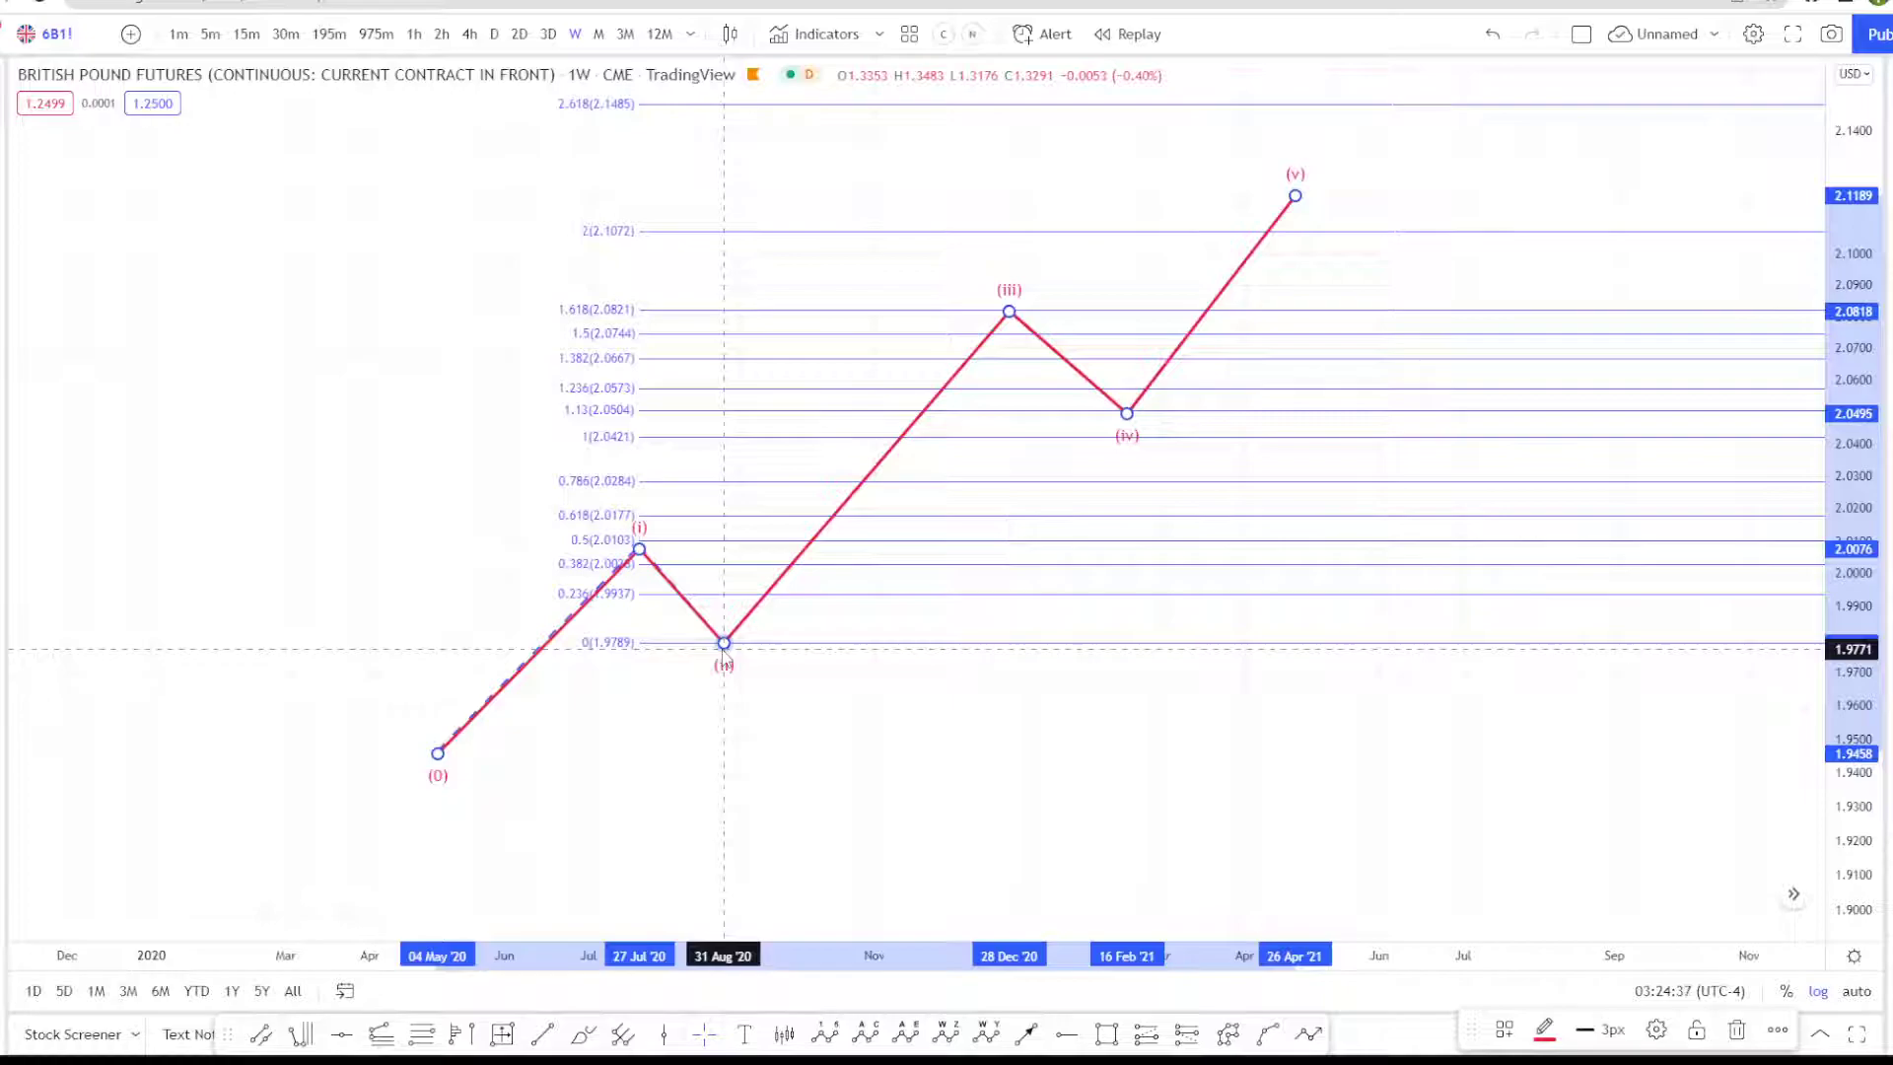
Step: Restore the accidentally deleted wave, remove the old Fib extension, and compress the price scale
key("Delete")
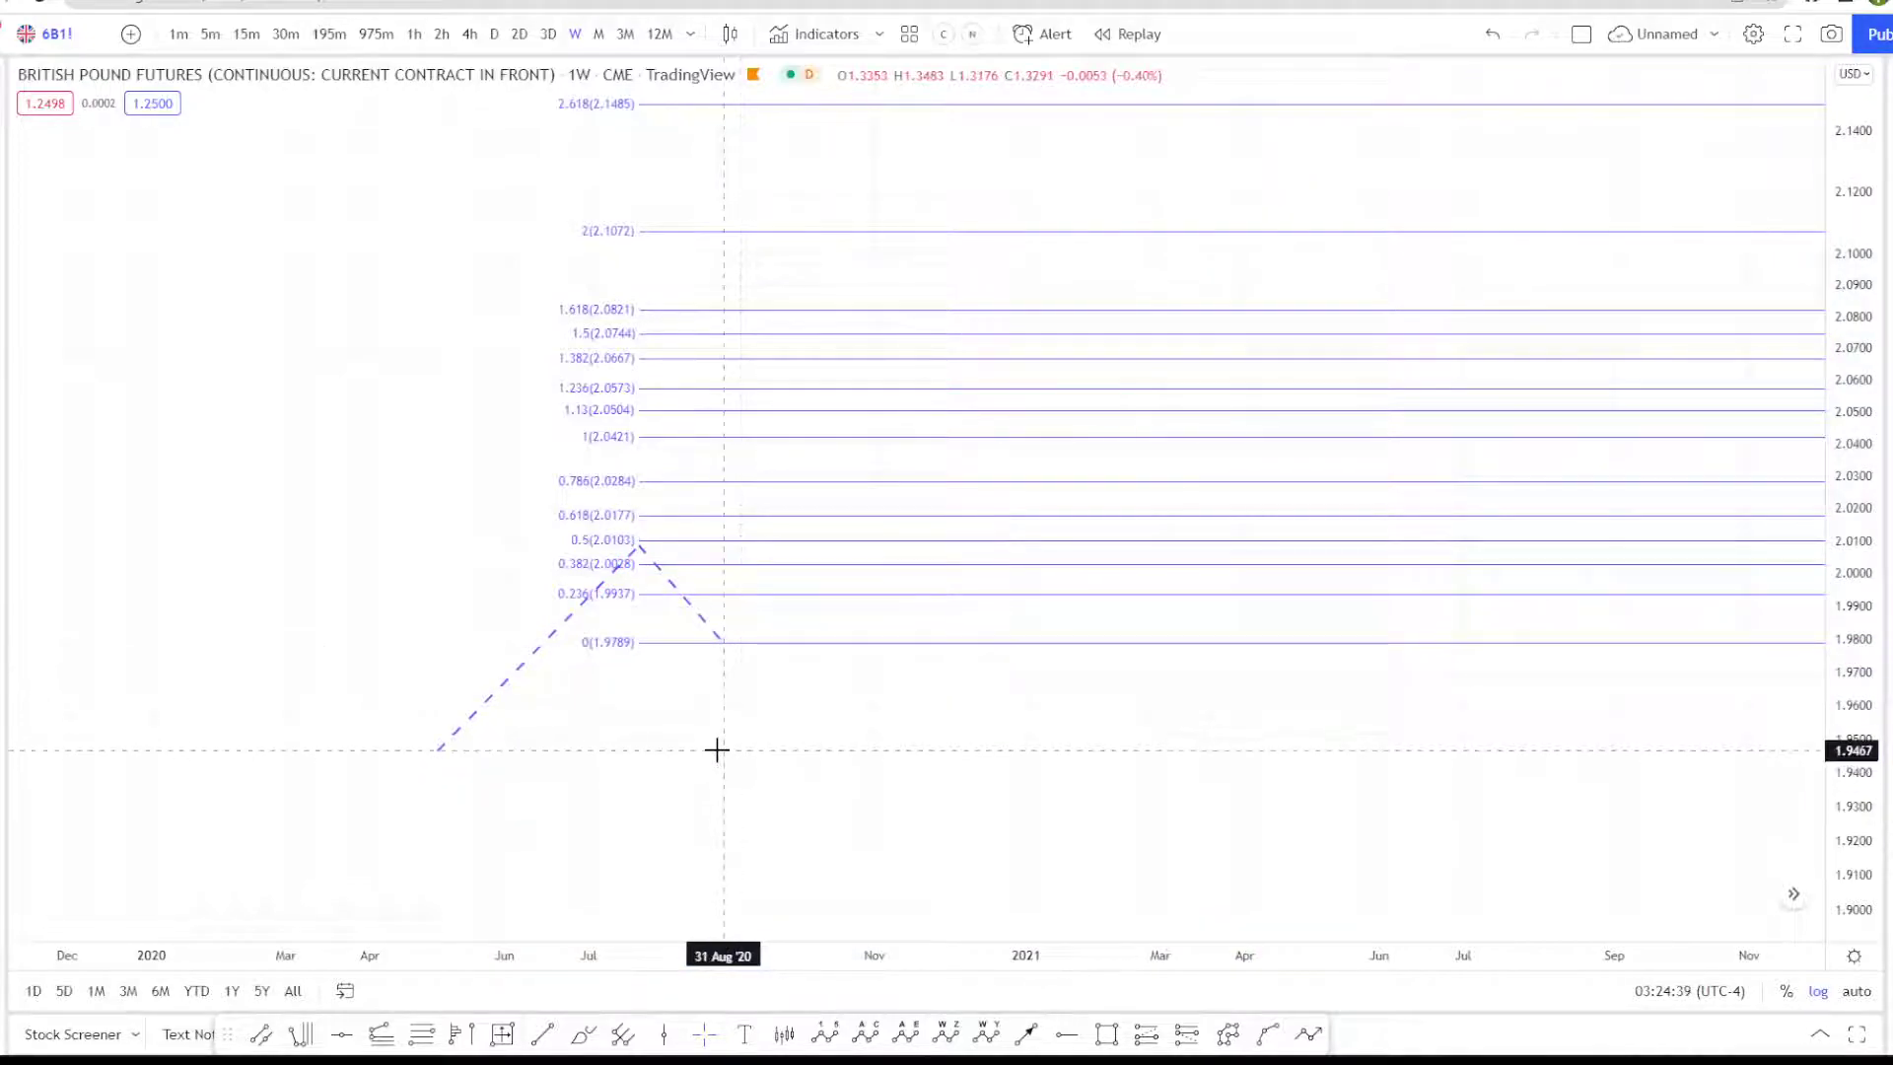
key("ctrl+z")
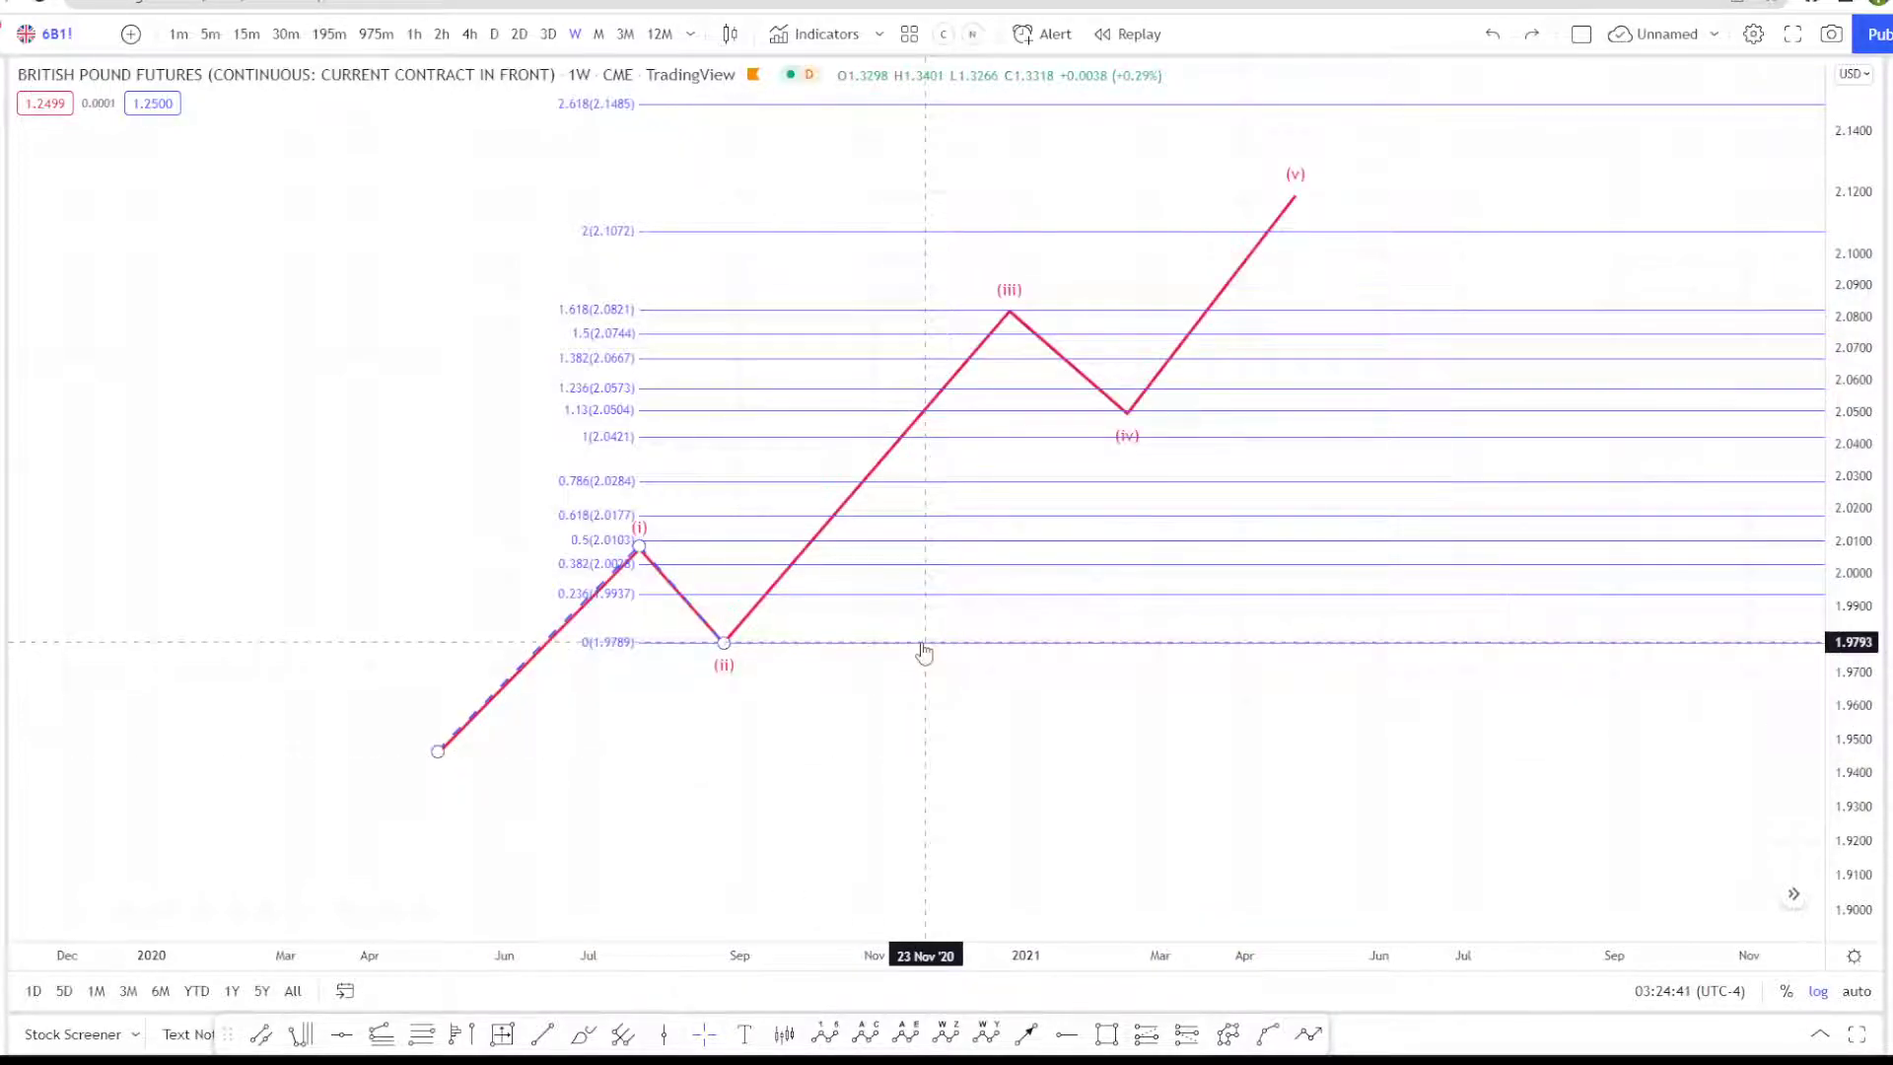
key("Delete")
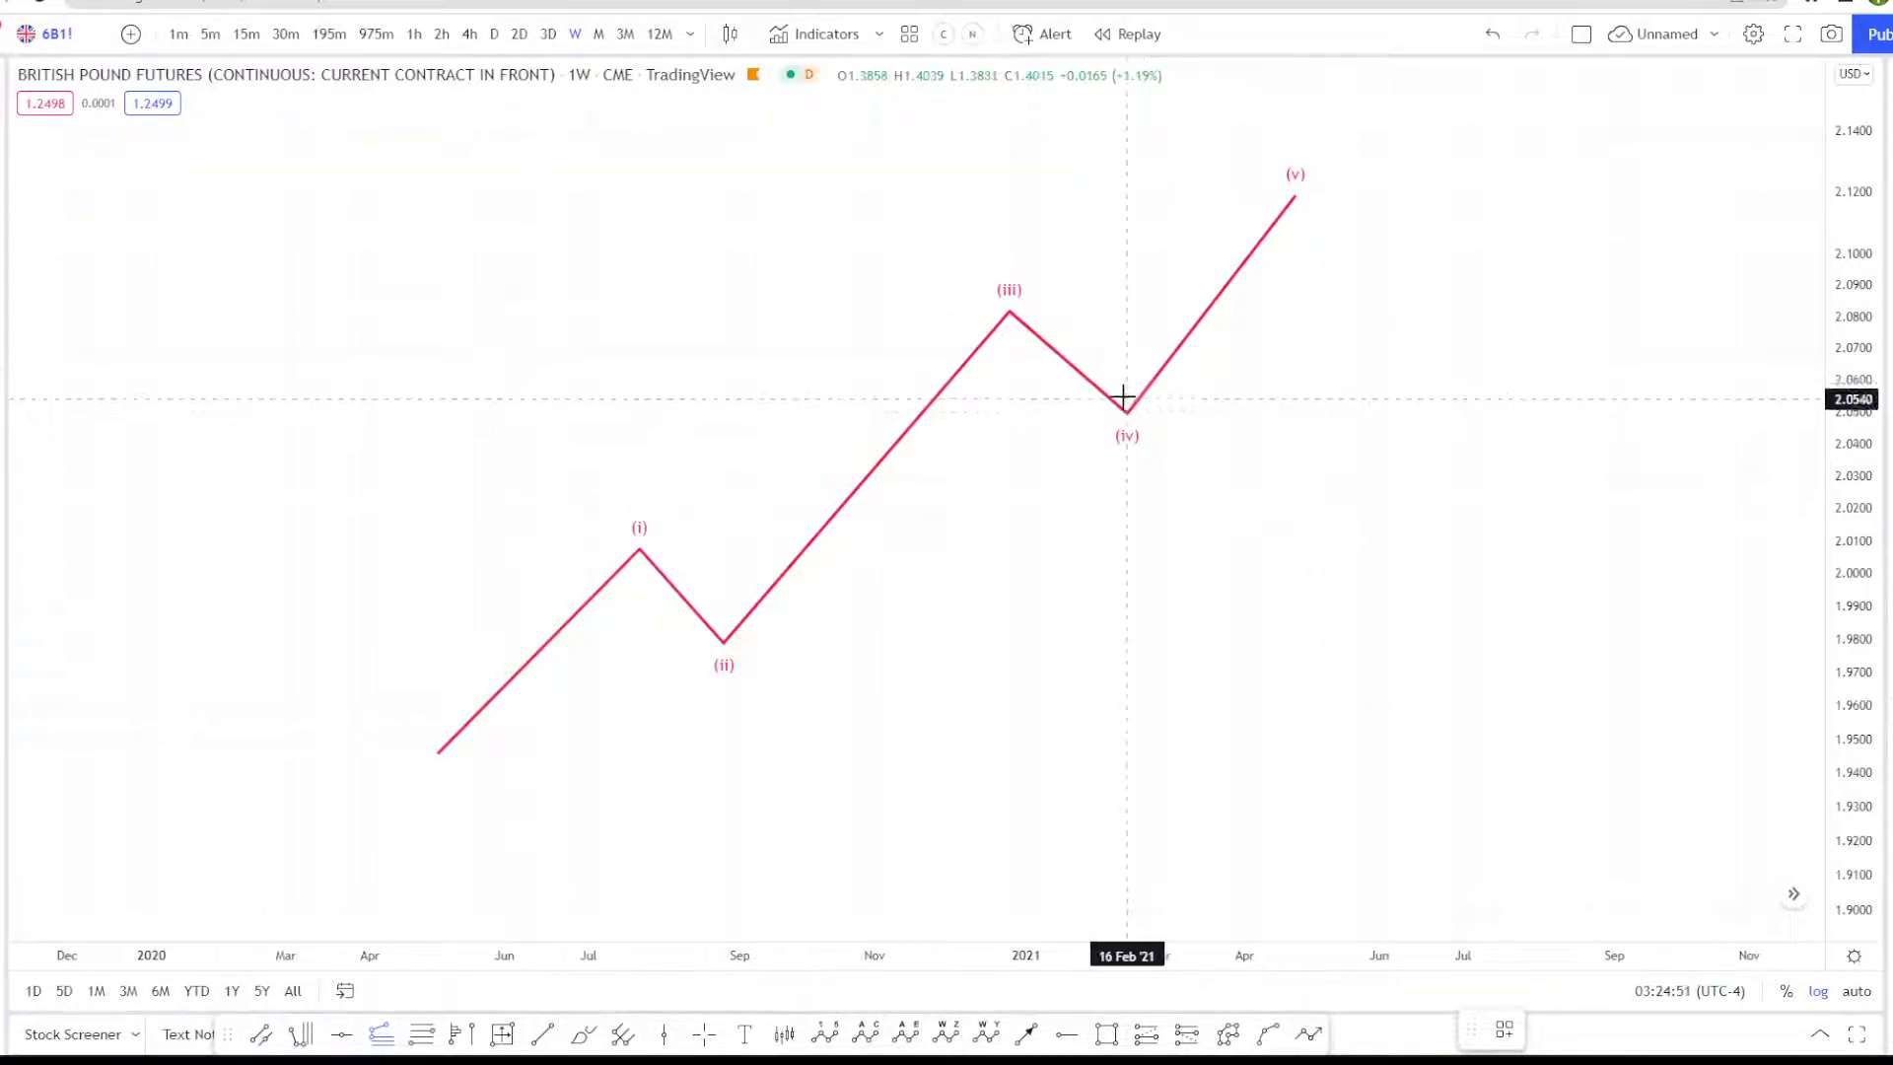
left_click_drag(1852, 313, 1852, 341)
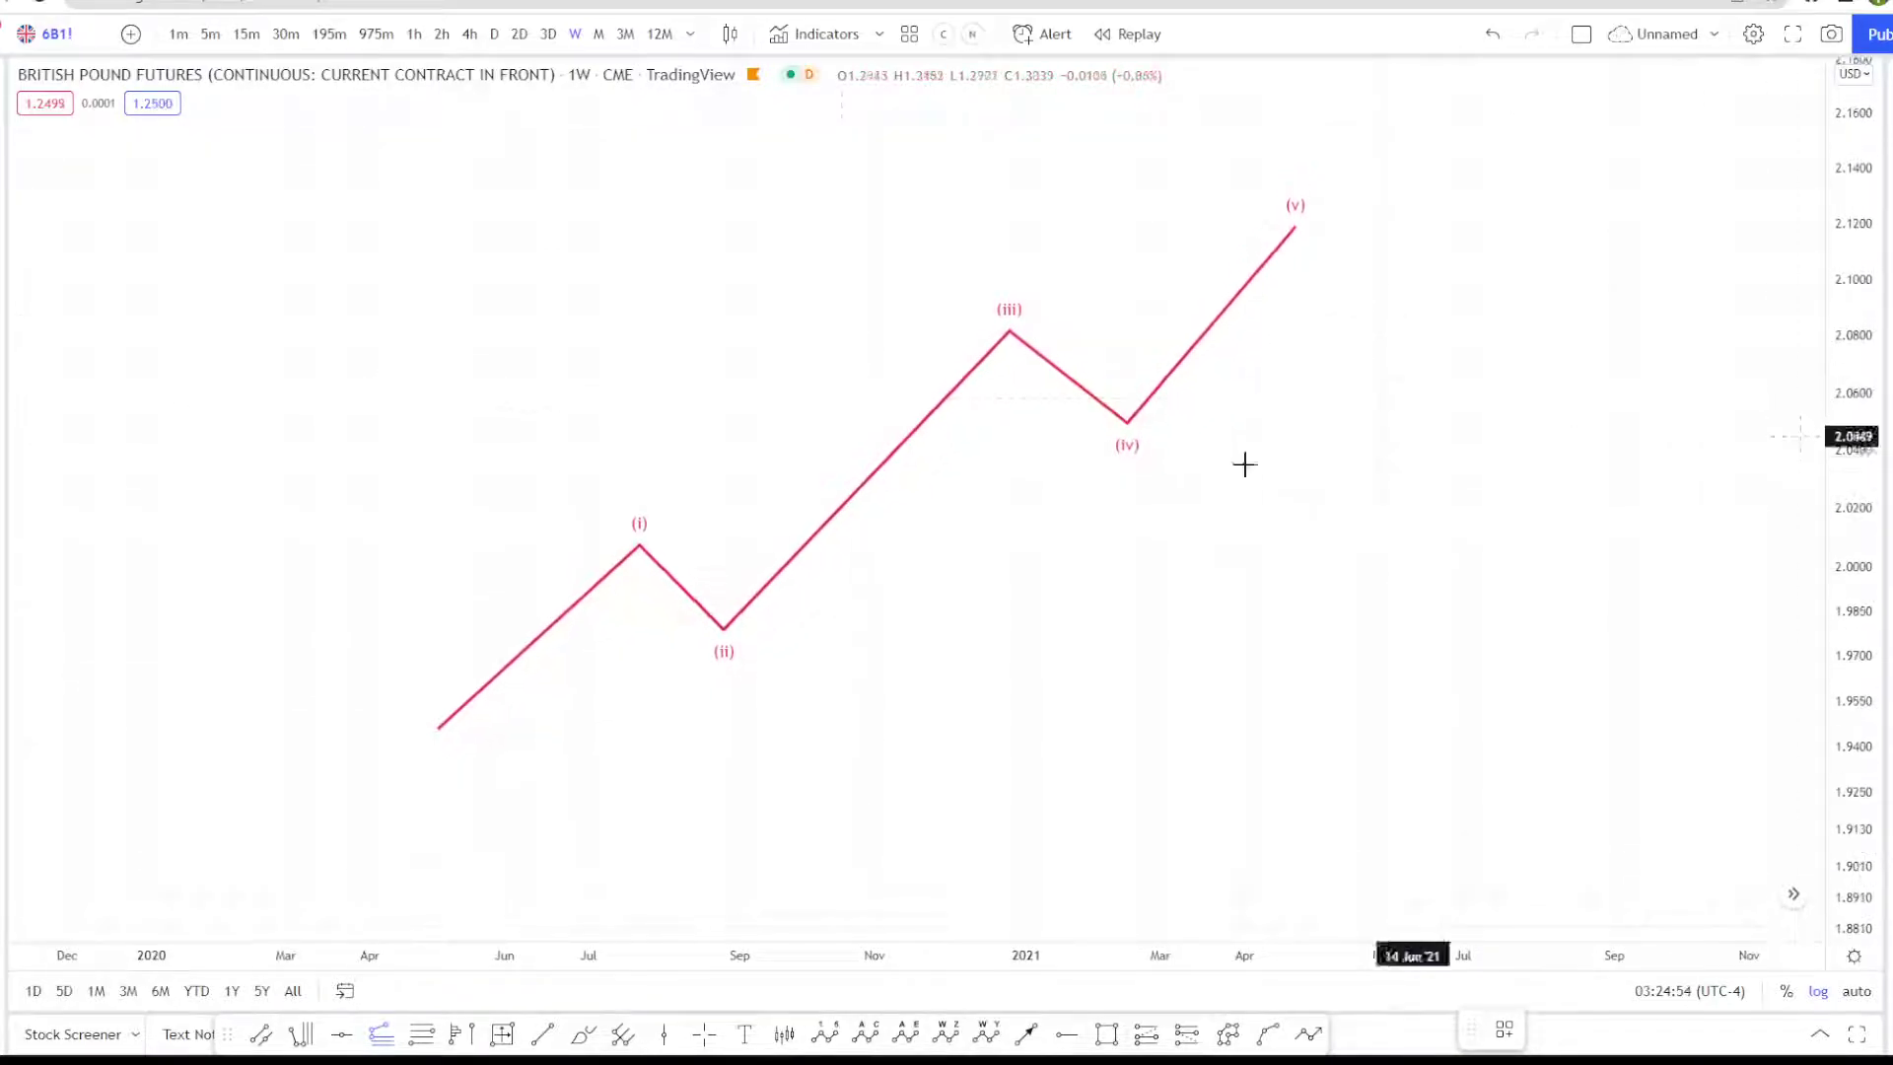
Step: Draw a trend-based Fib extension from the wave start through (iii) to the (iv) low
left_click(438, 729)
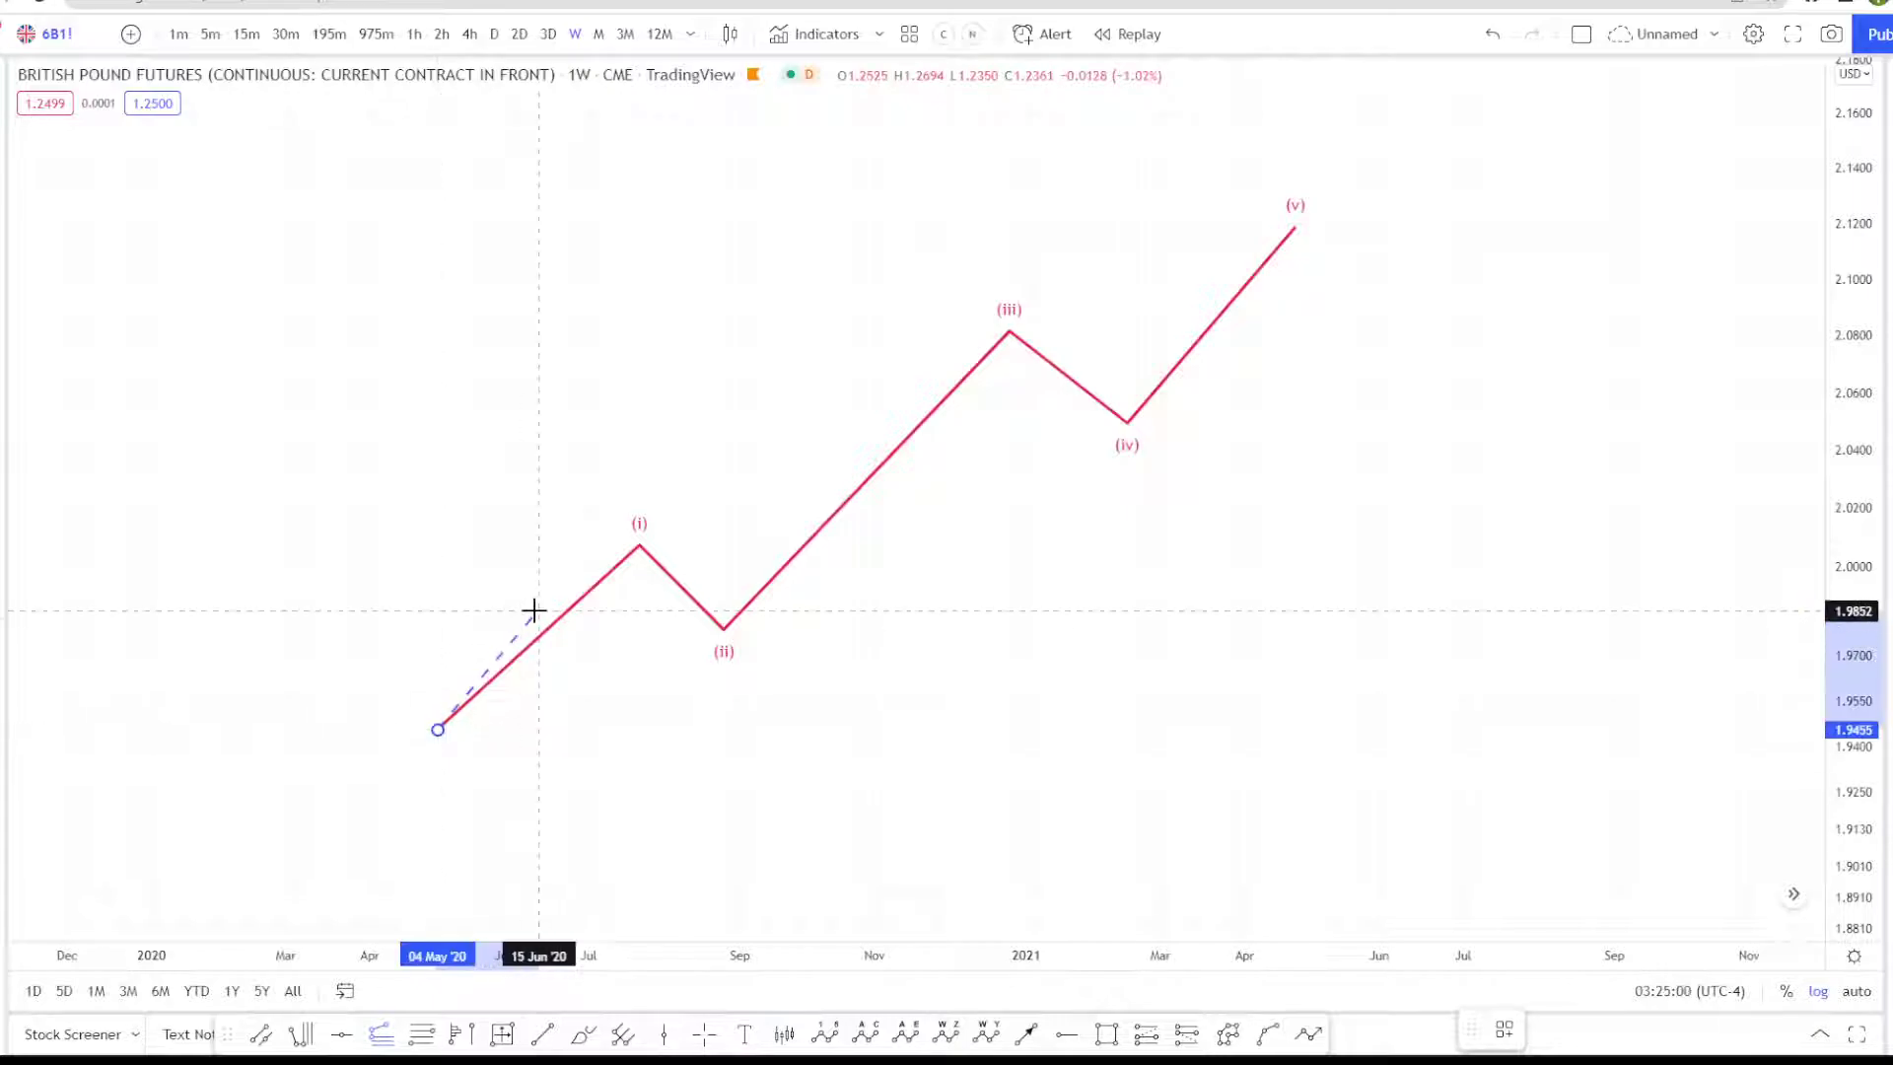
left_click(1008, 329)
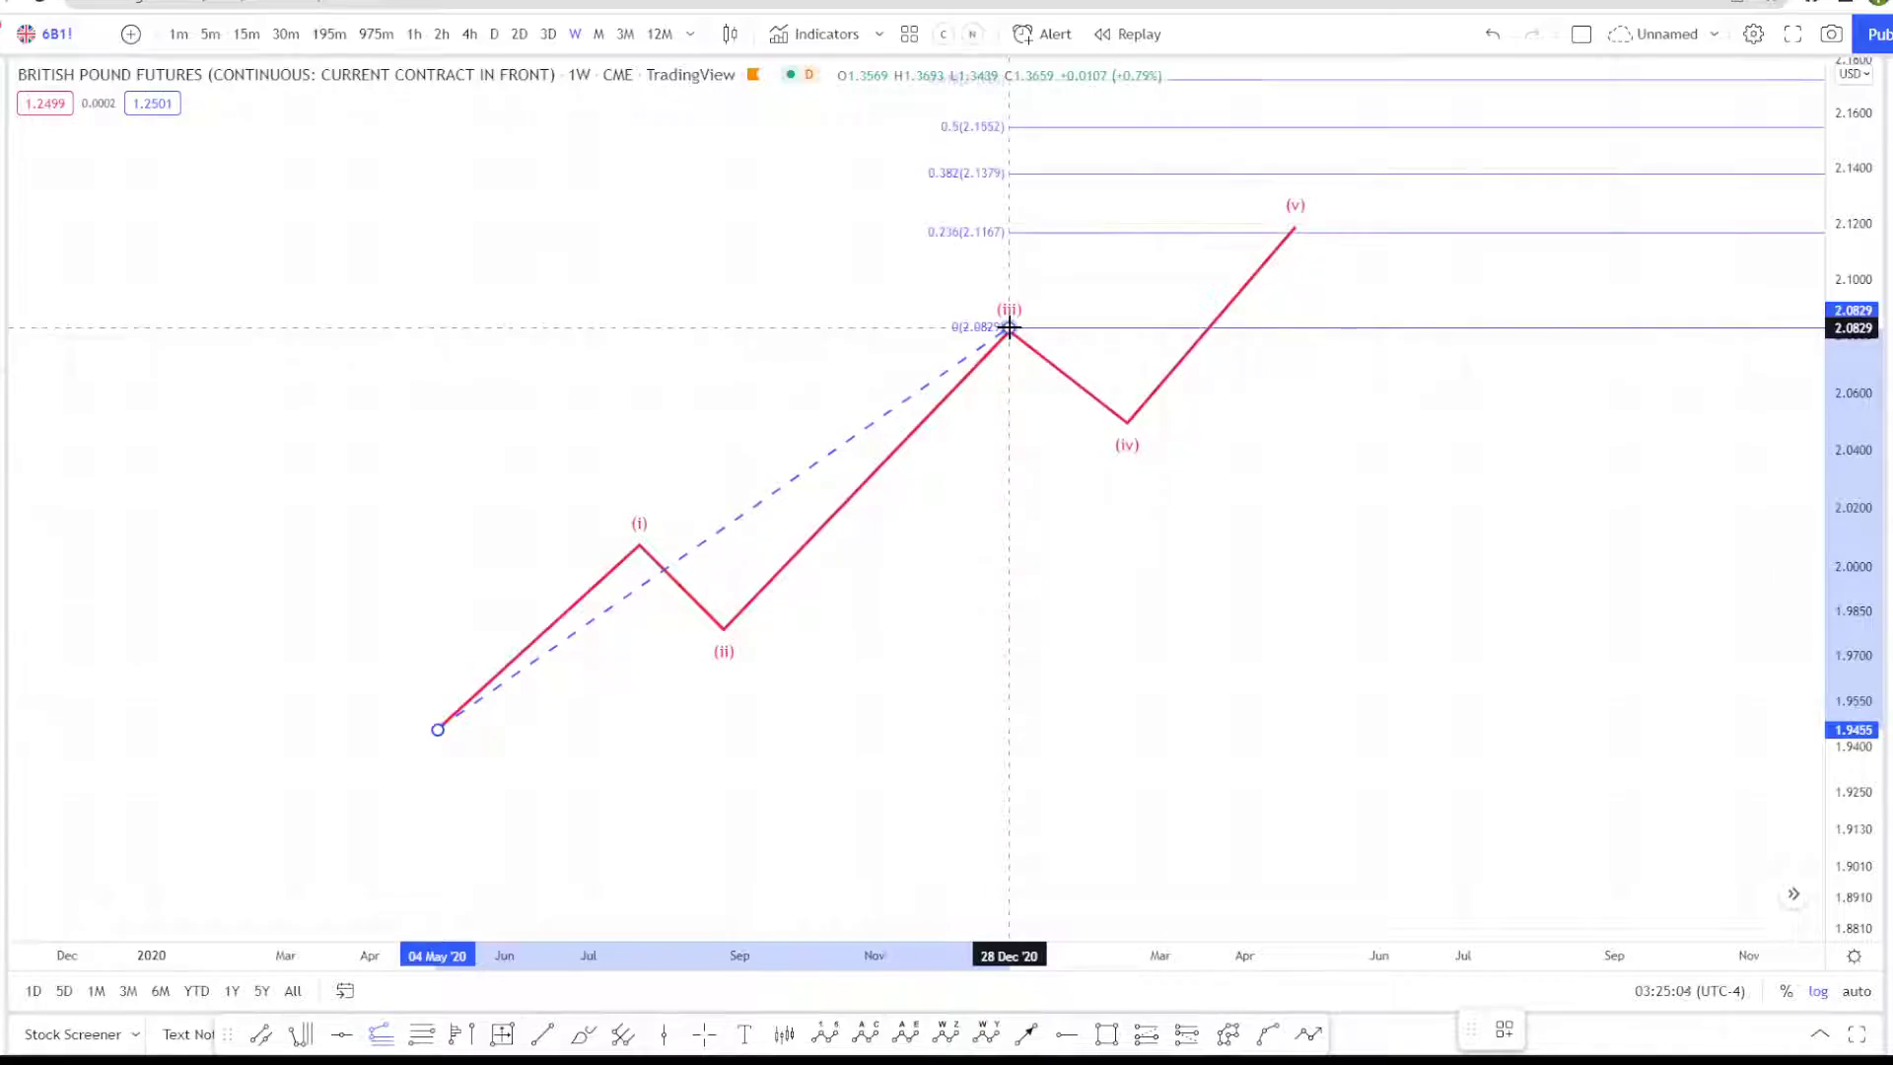
left_click(1126, 421)
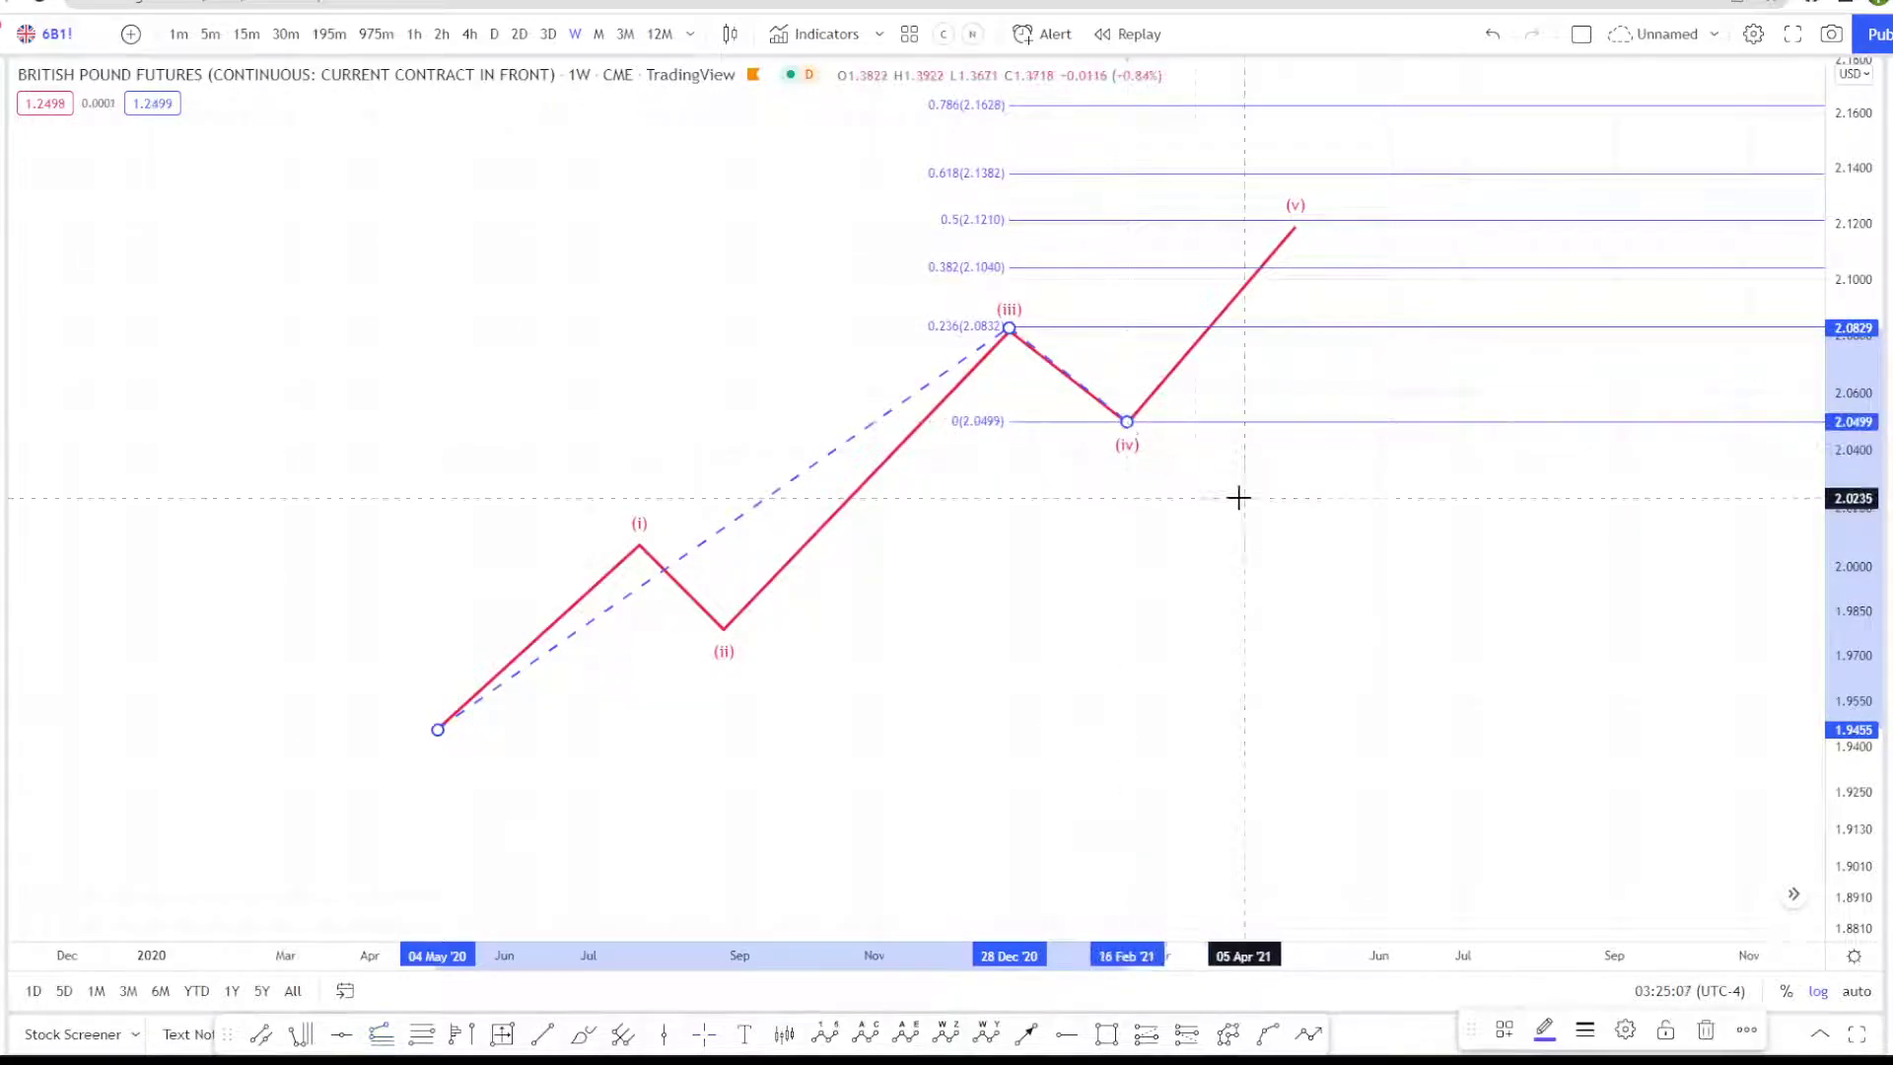
left_click_drag(1212, 523, 1182, 543)
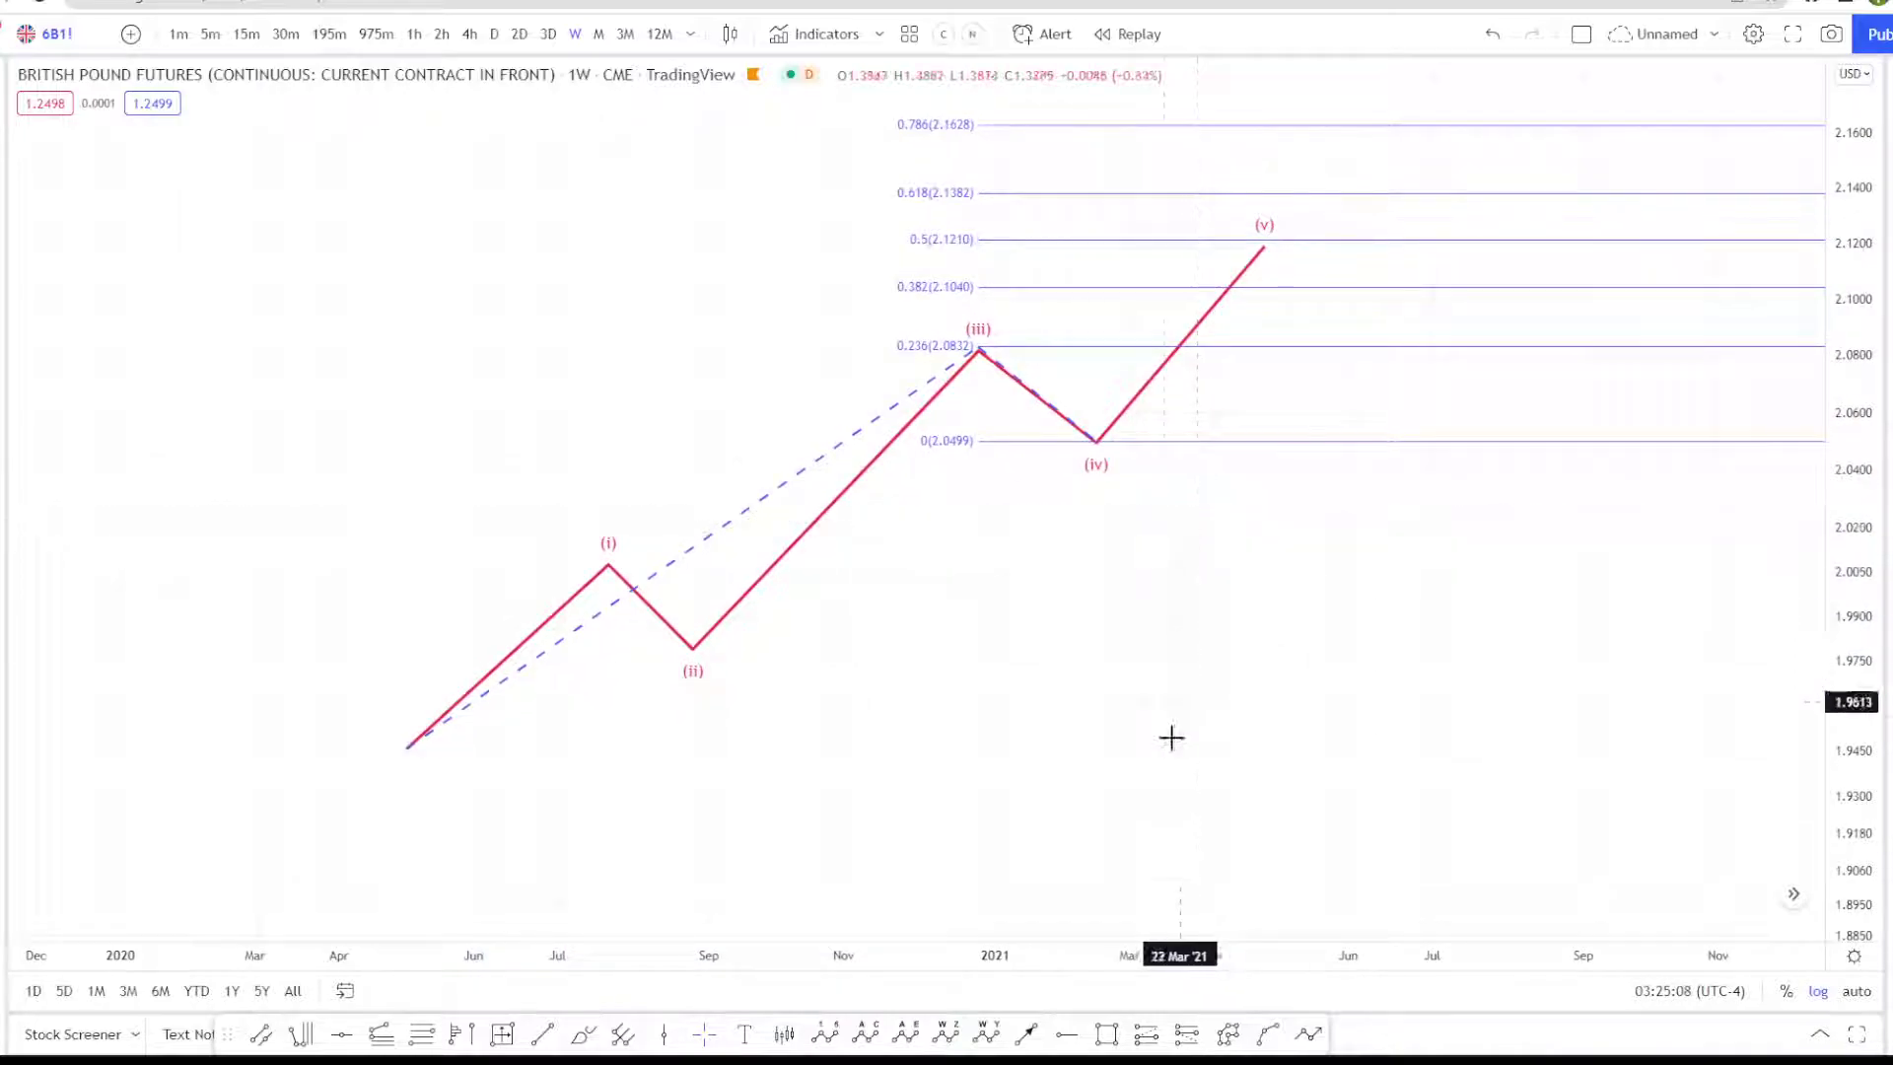
Step: Settle wave (v) on the 0.618 extension level after briefly testing the 1 level
left_click(1030, 1033)
left_click(1381, 827)
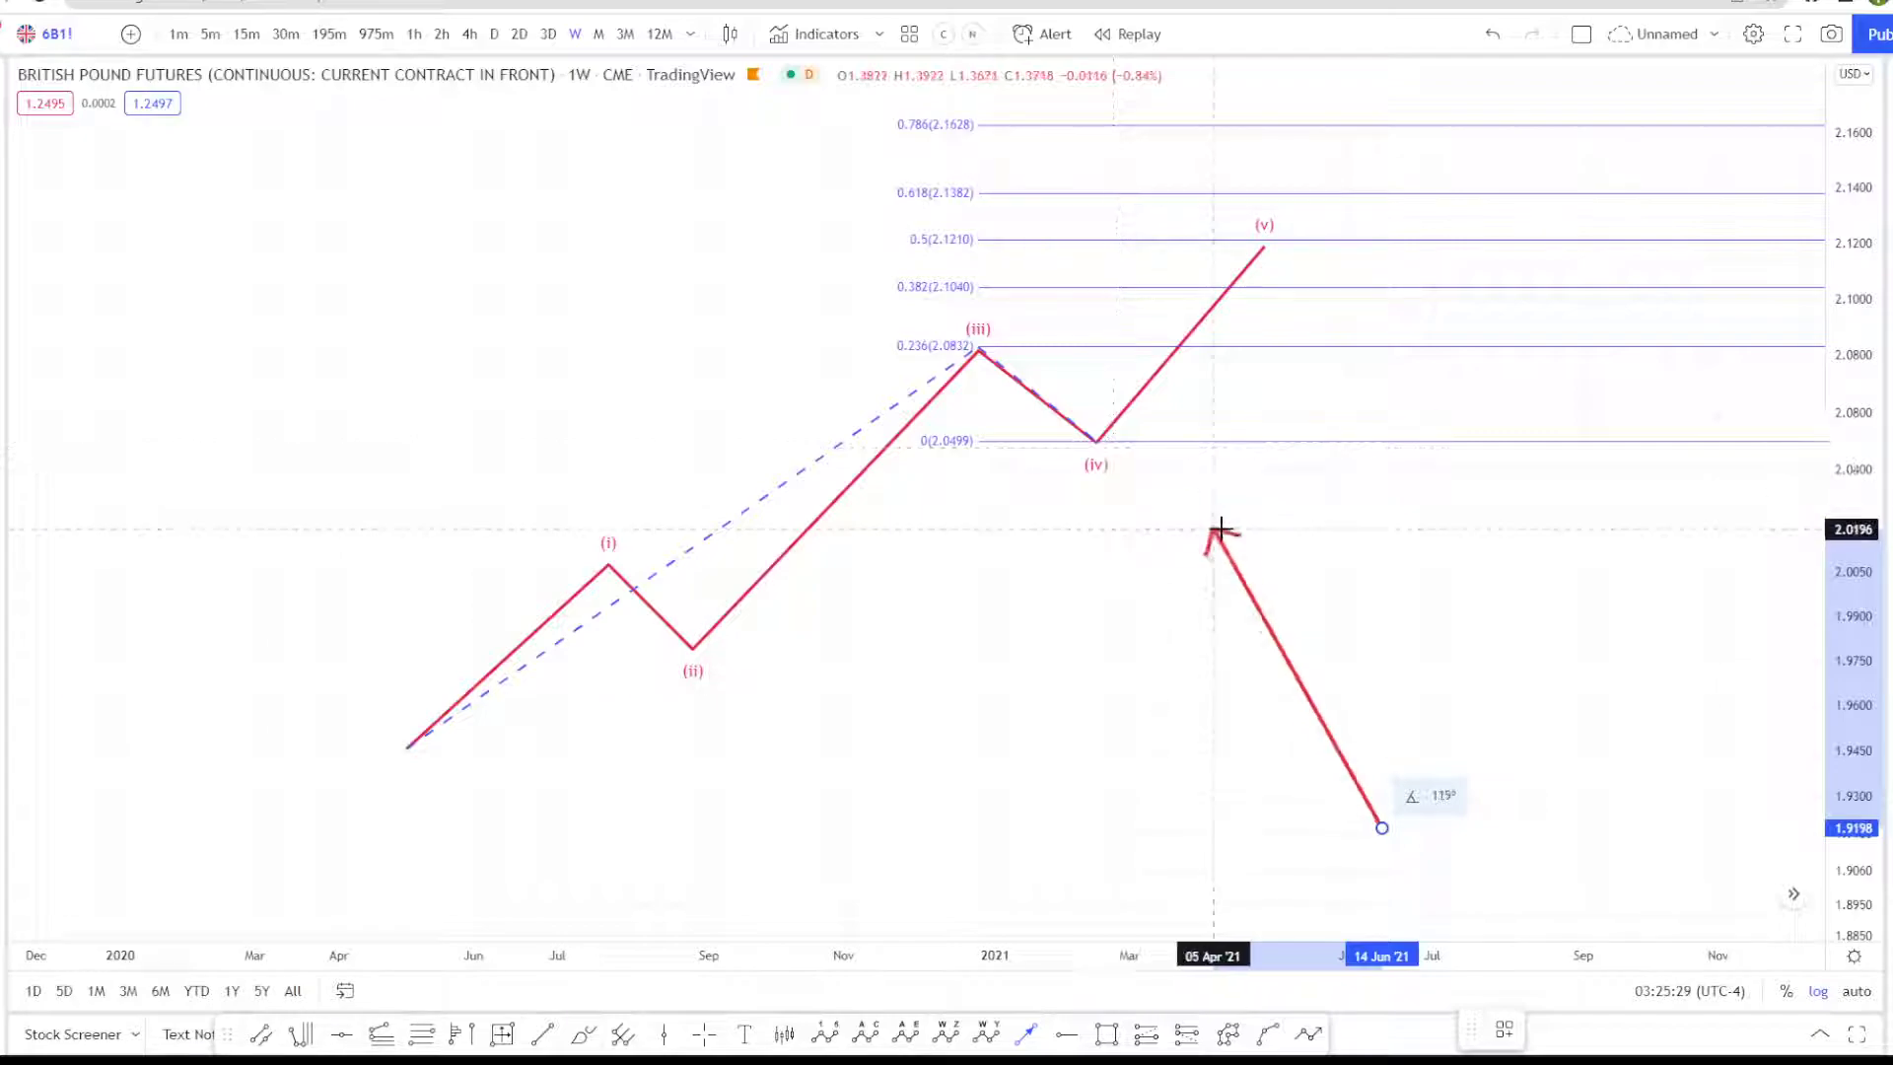
key("Escape")
left_click_drag(1225, 533, 1149, 634)
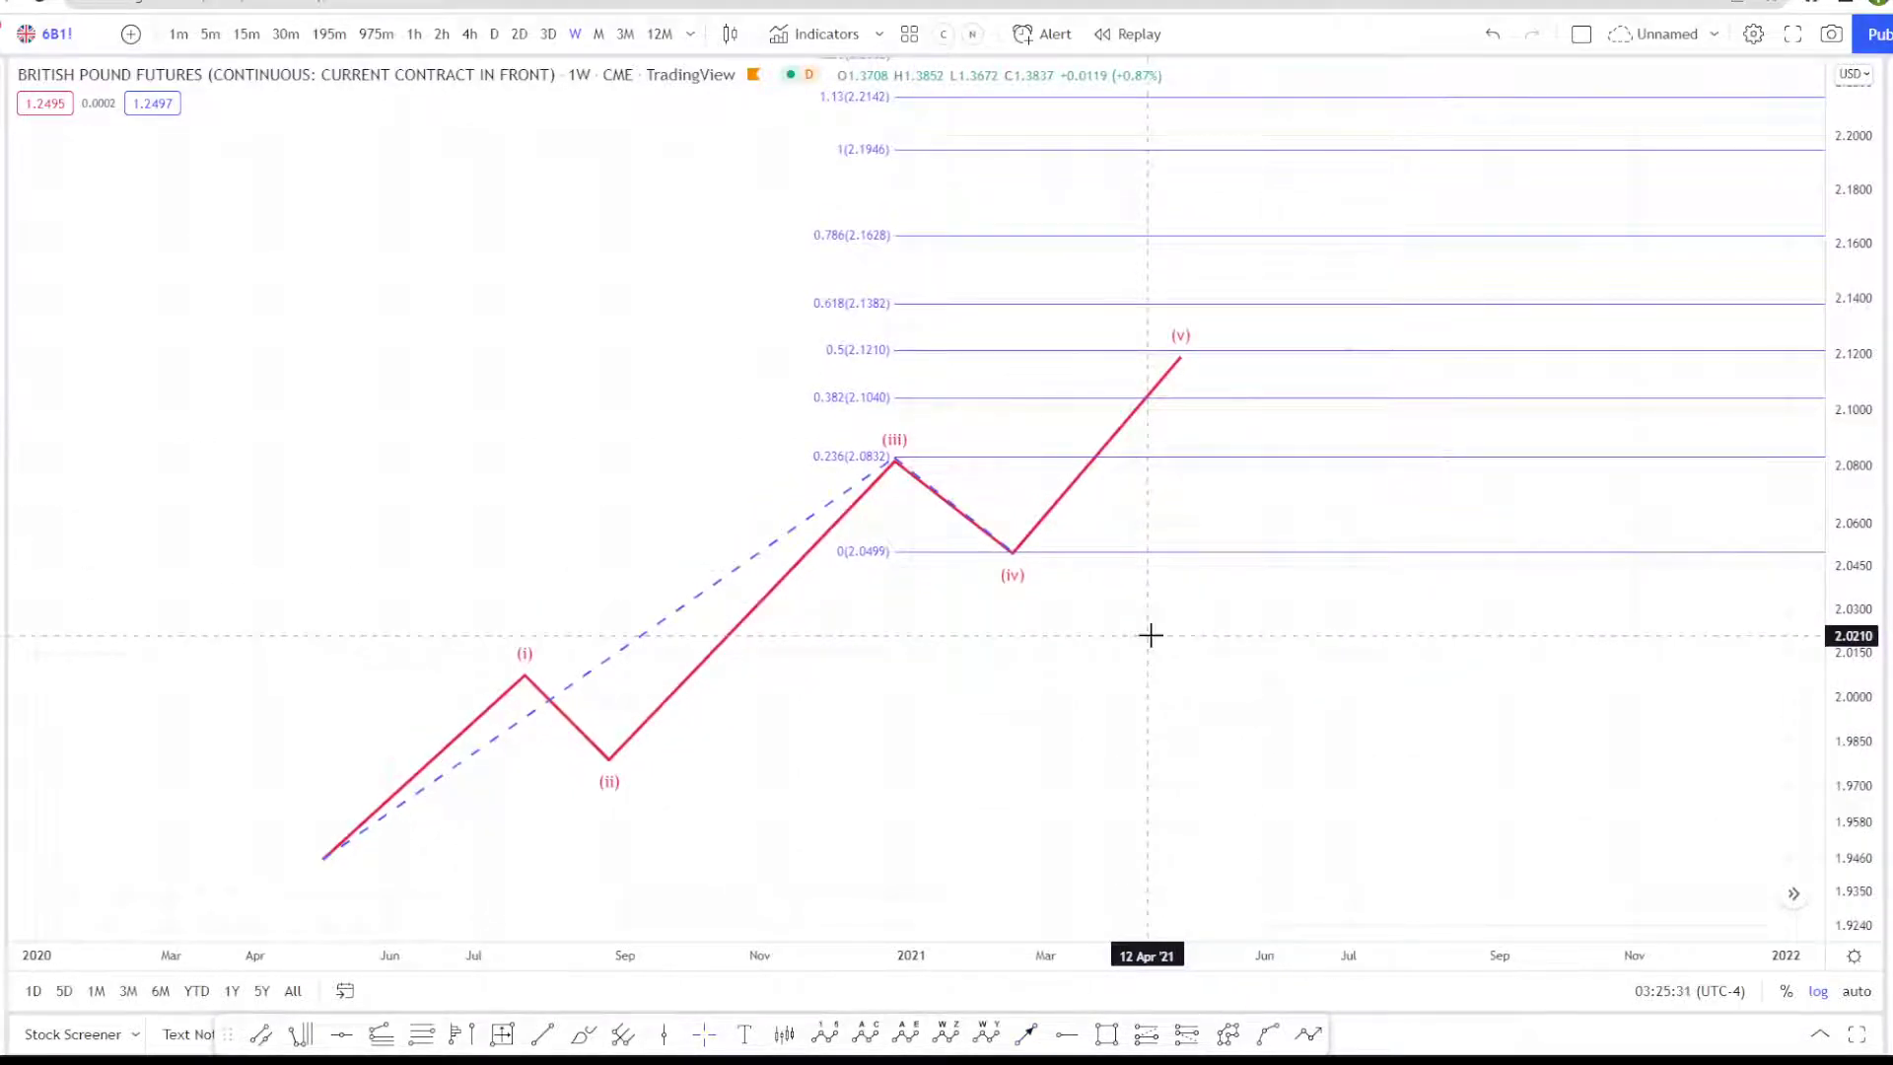
left_click_drag(1180, 357, 1164, 308)
left_click(1152, 498)
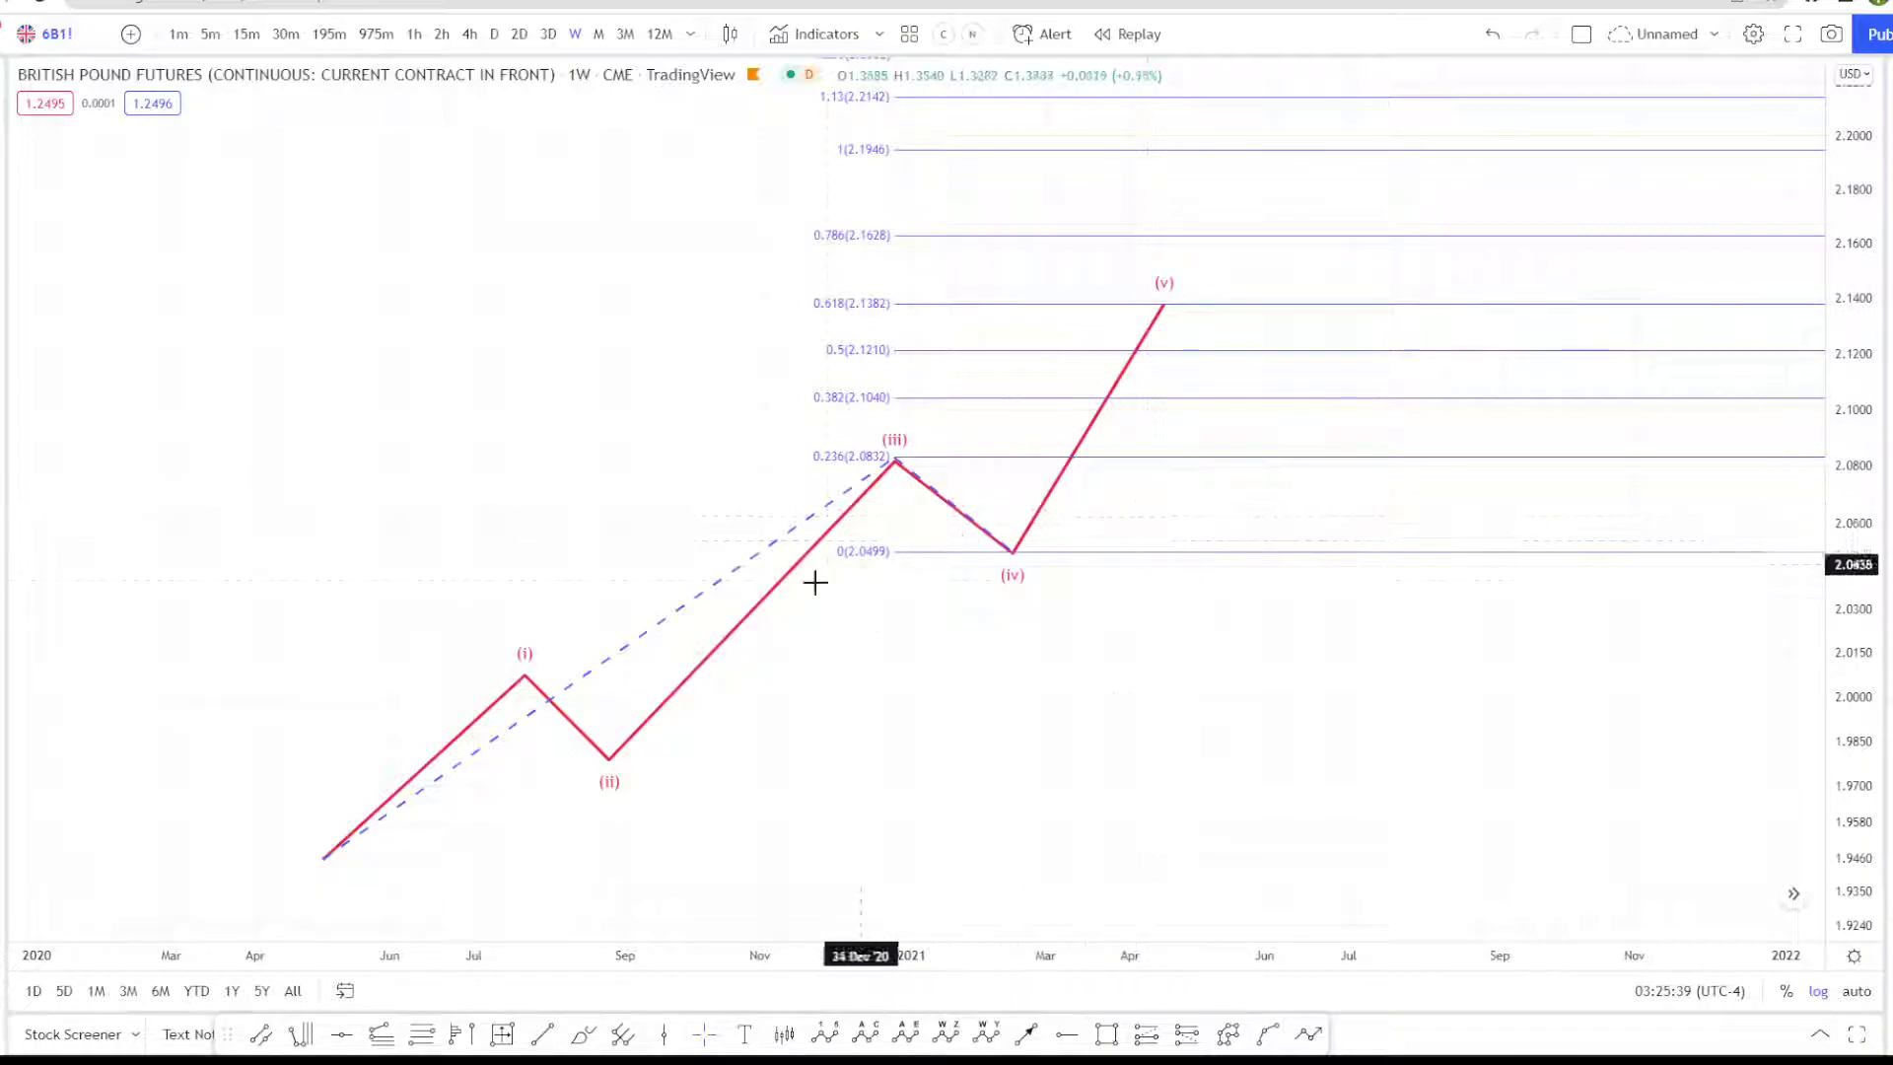
left_click(324, 859)
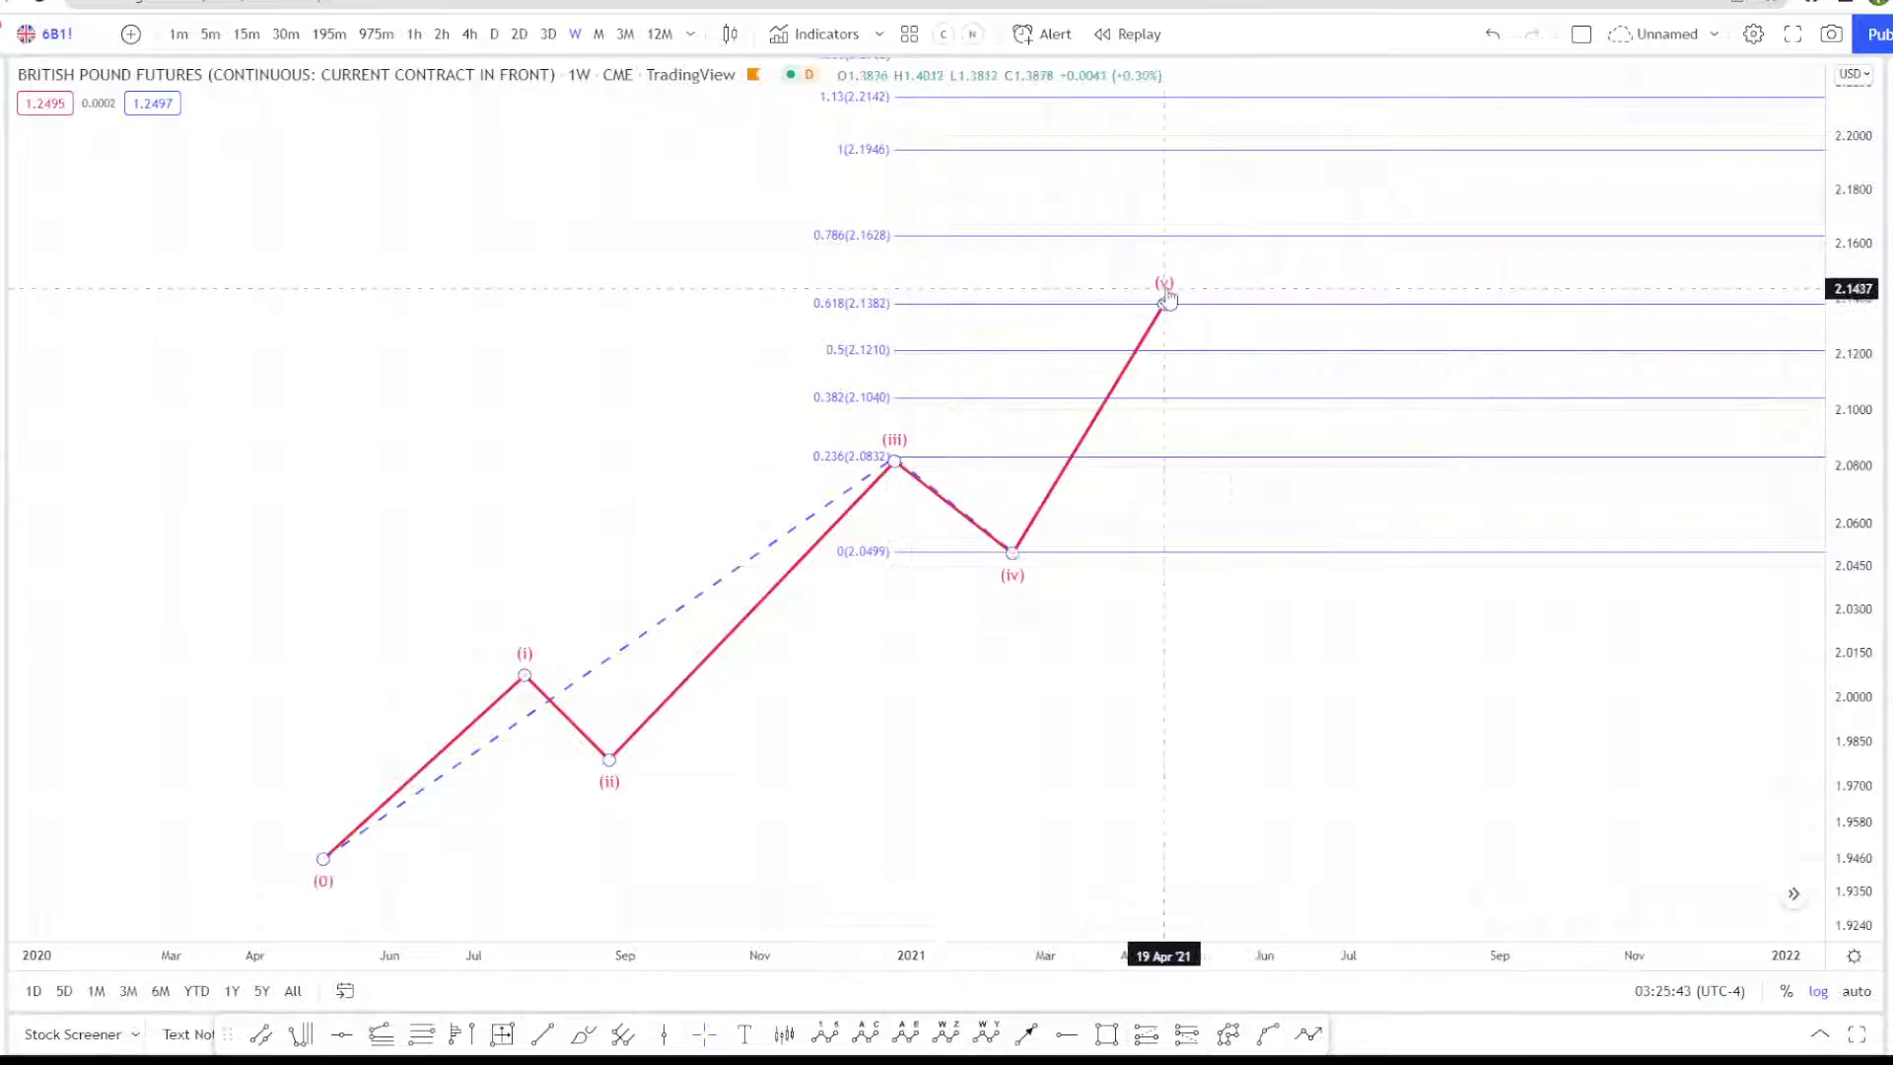
left_click_drag(1165, 304, 1197, 150)
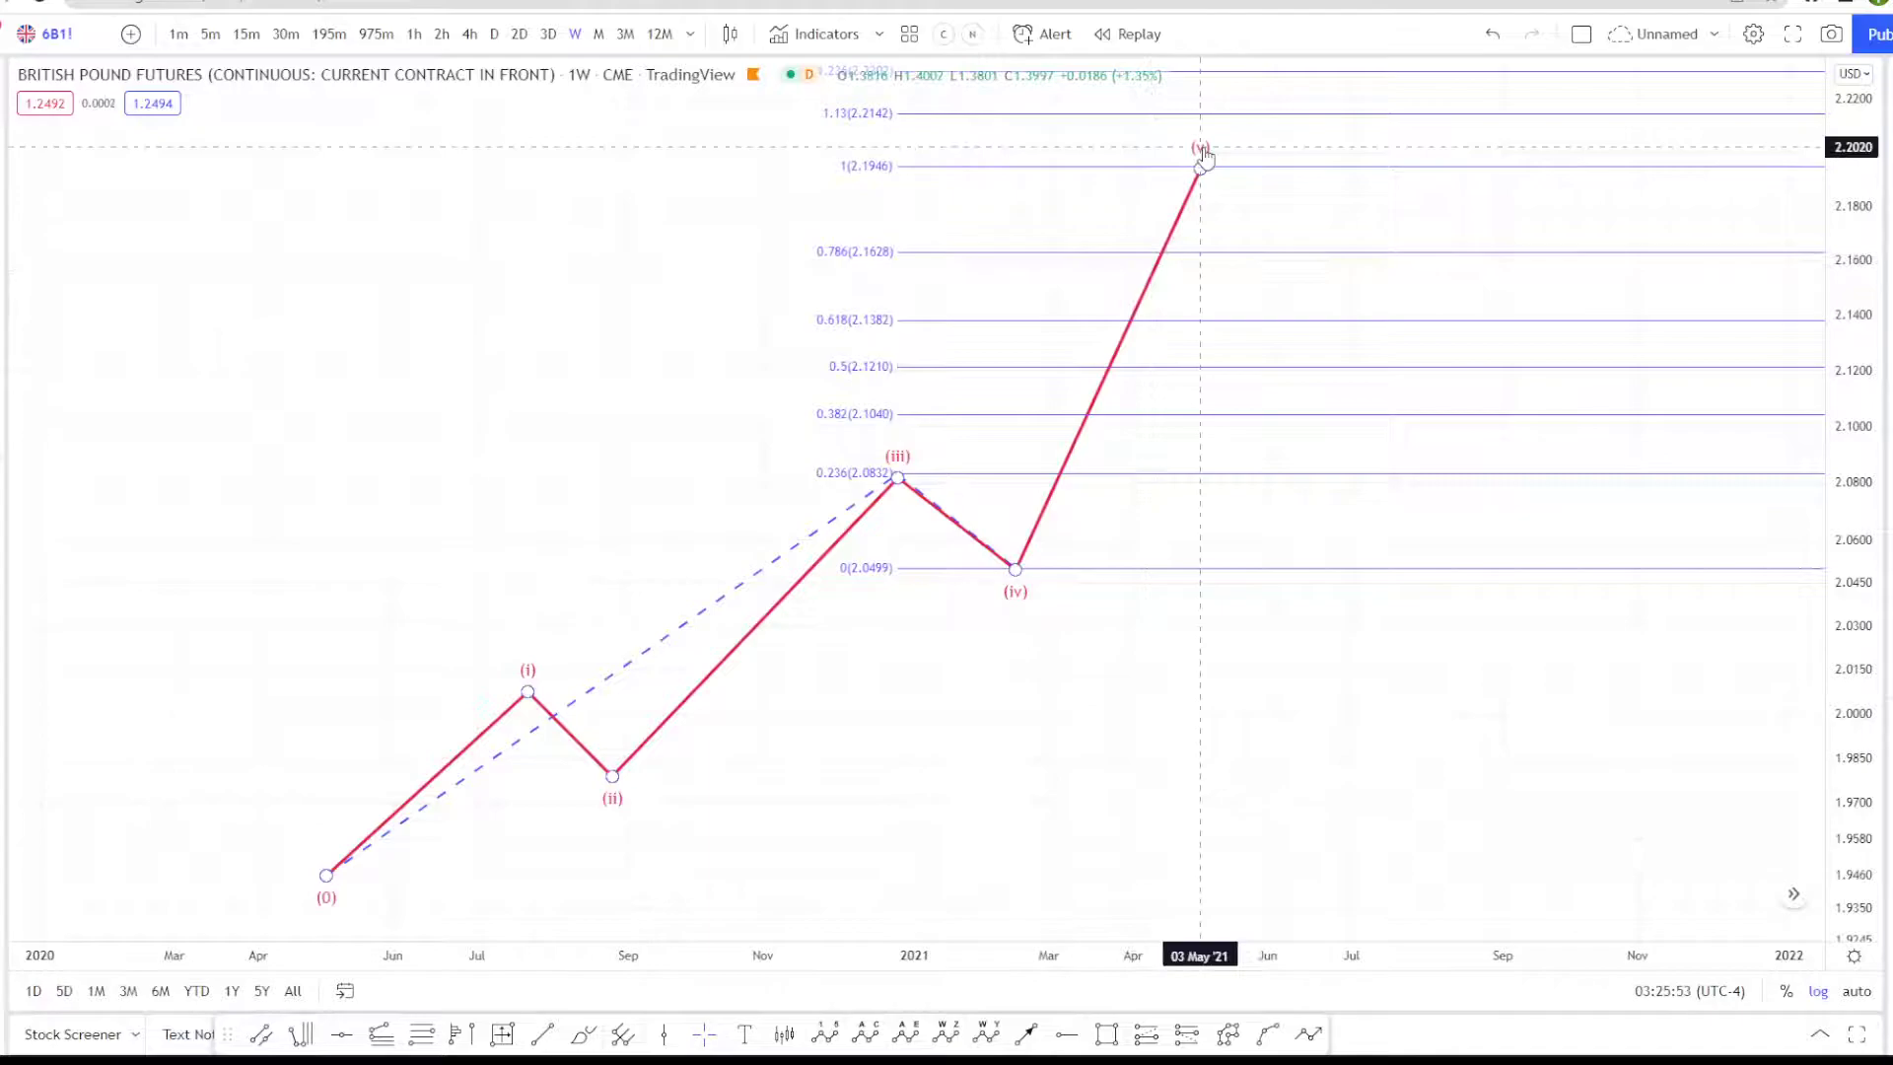
left_click_drag(1202, 165, 1150, 322)
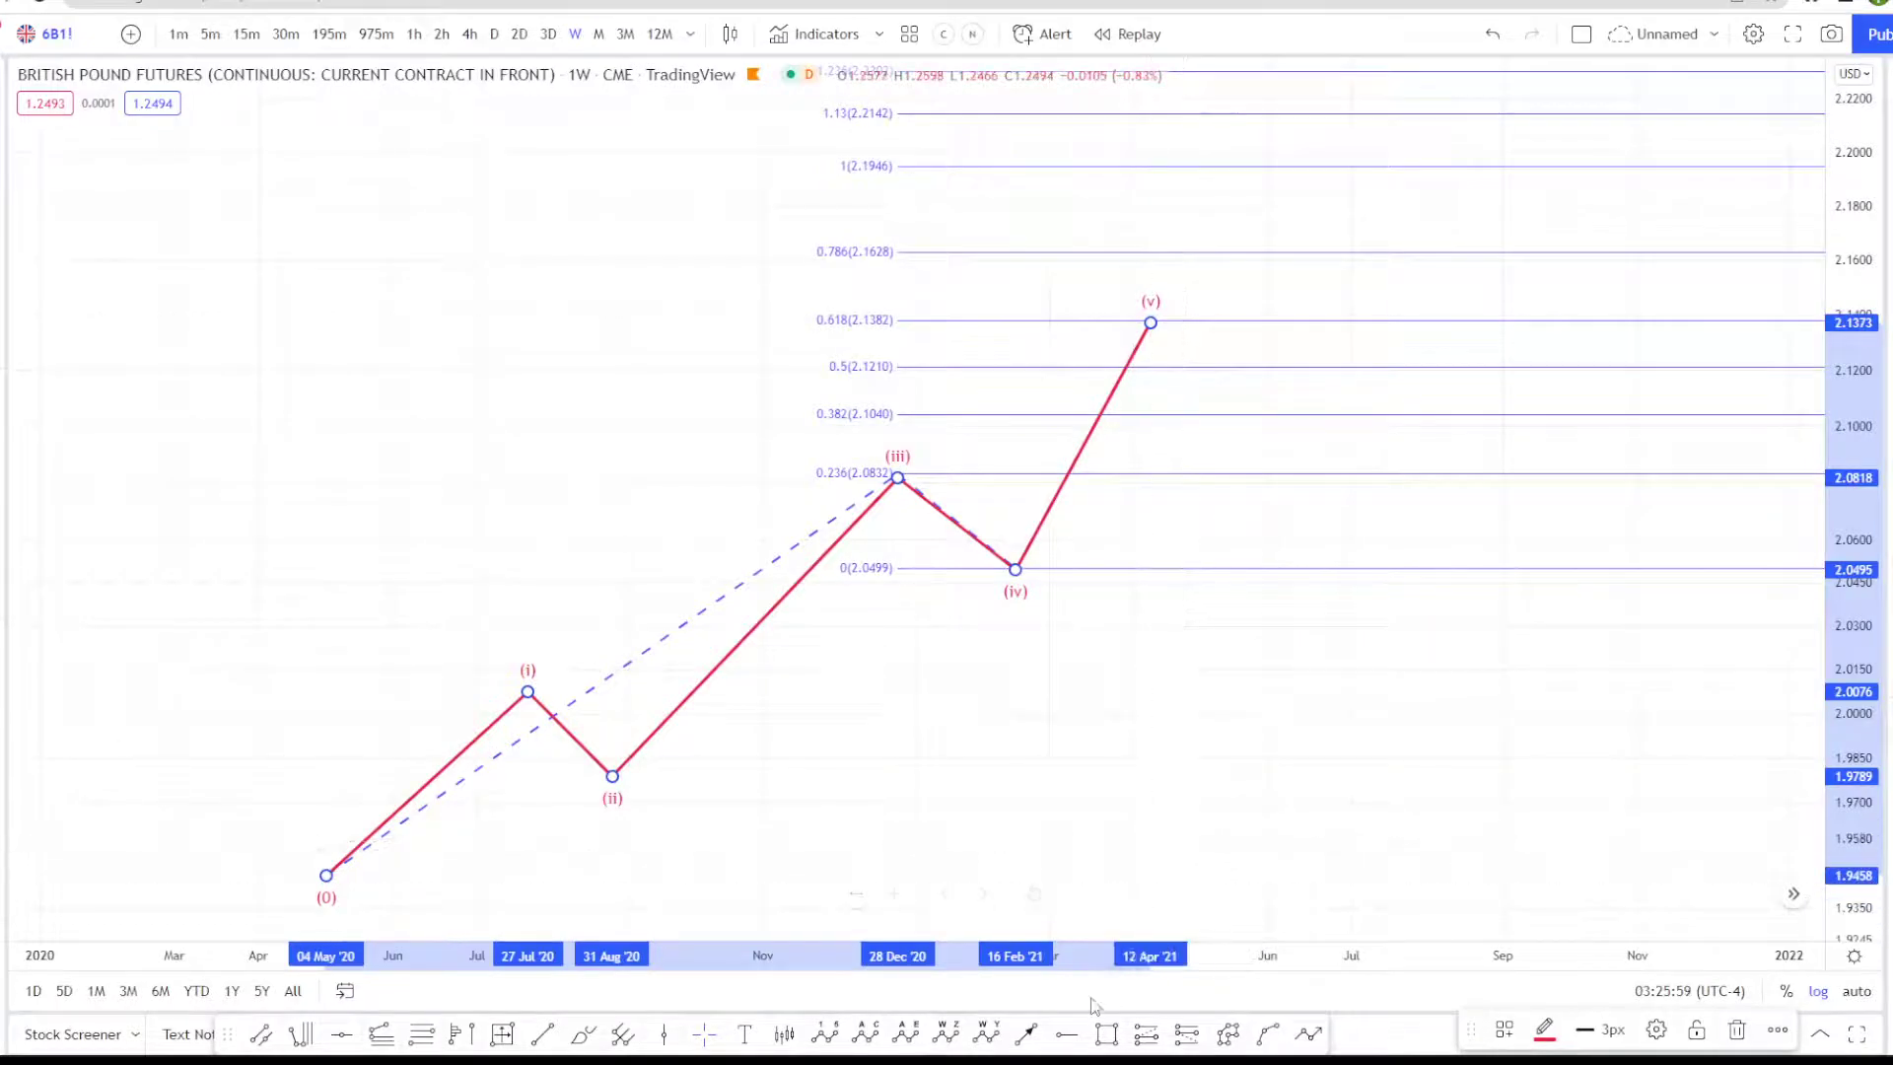
Step: Mark the (v) peak at 2.1377 with a horizontal ray and delete the Fib extension
left_click(1067, 1034)
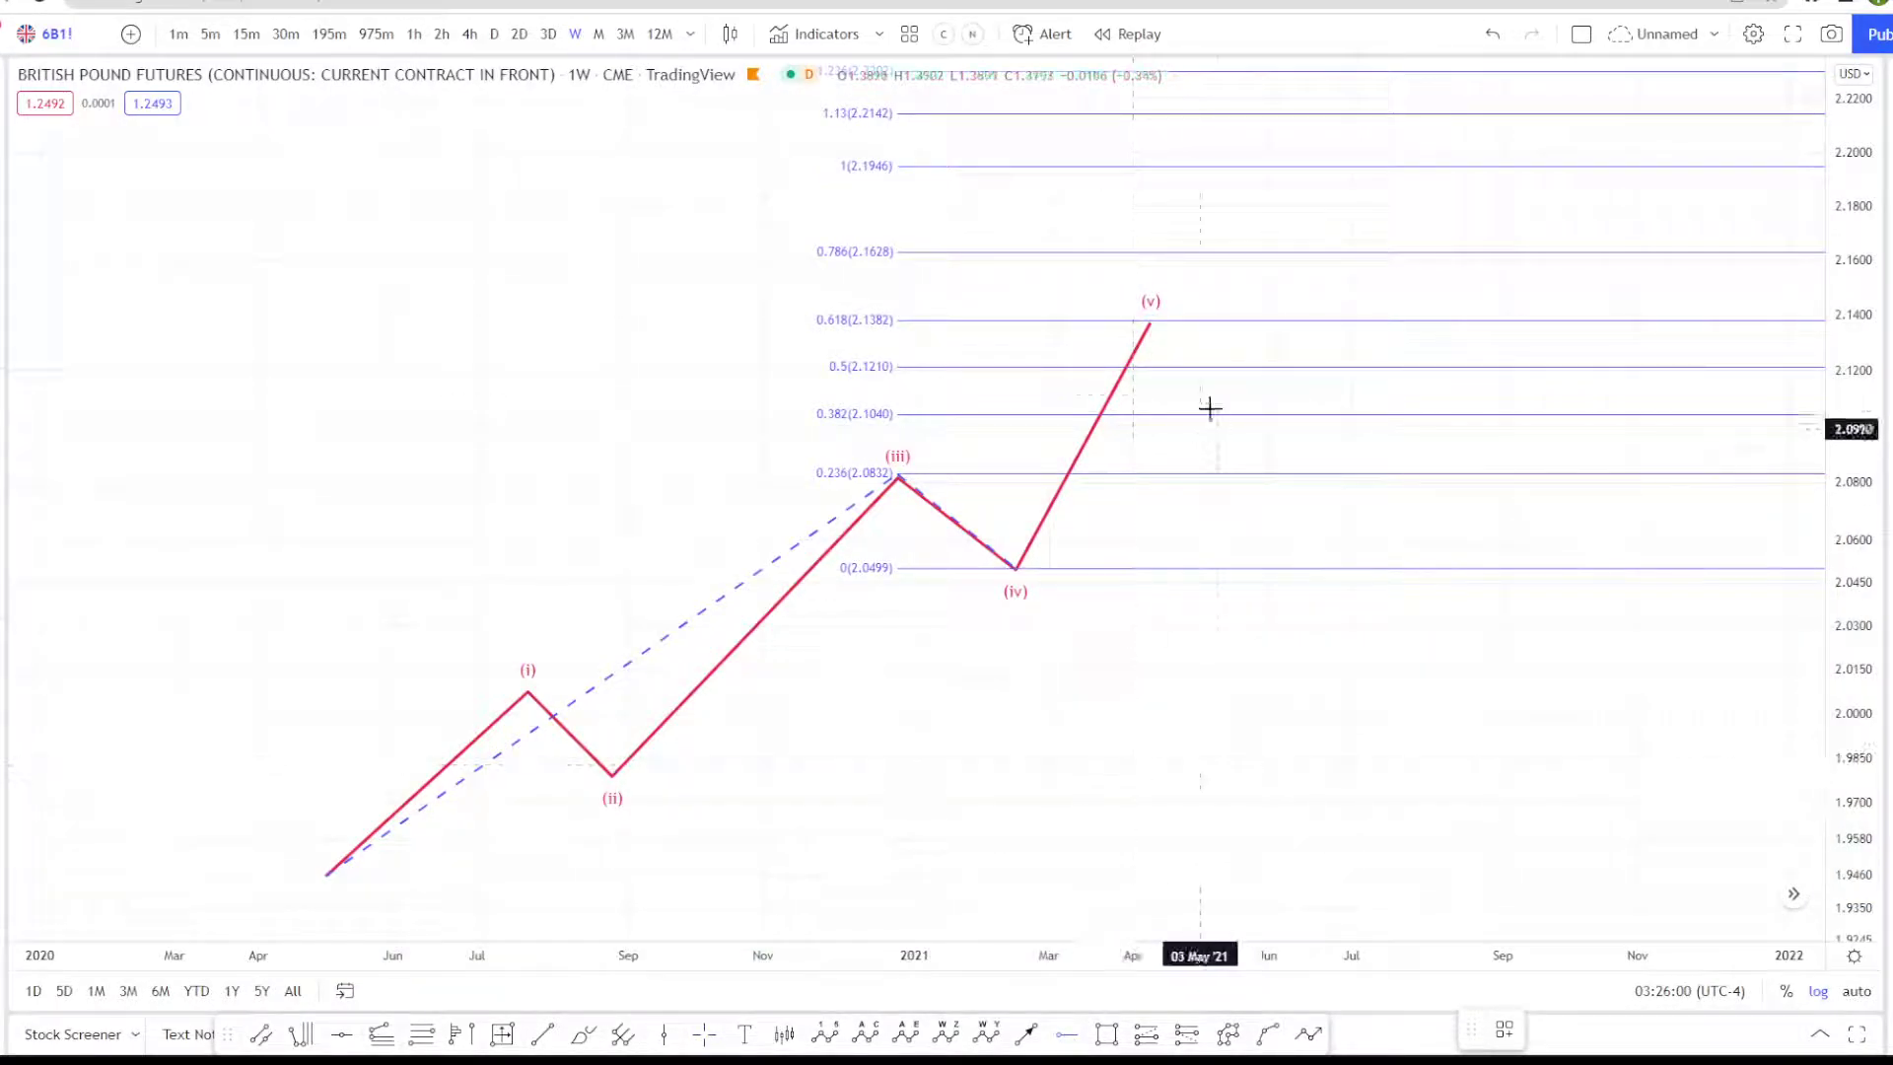
left_click(1219, 323)
left_click(1217, 368)
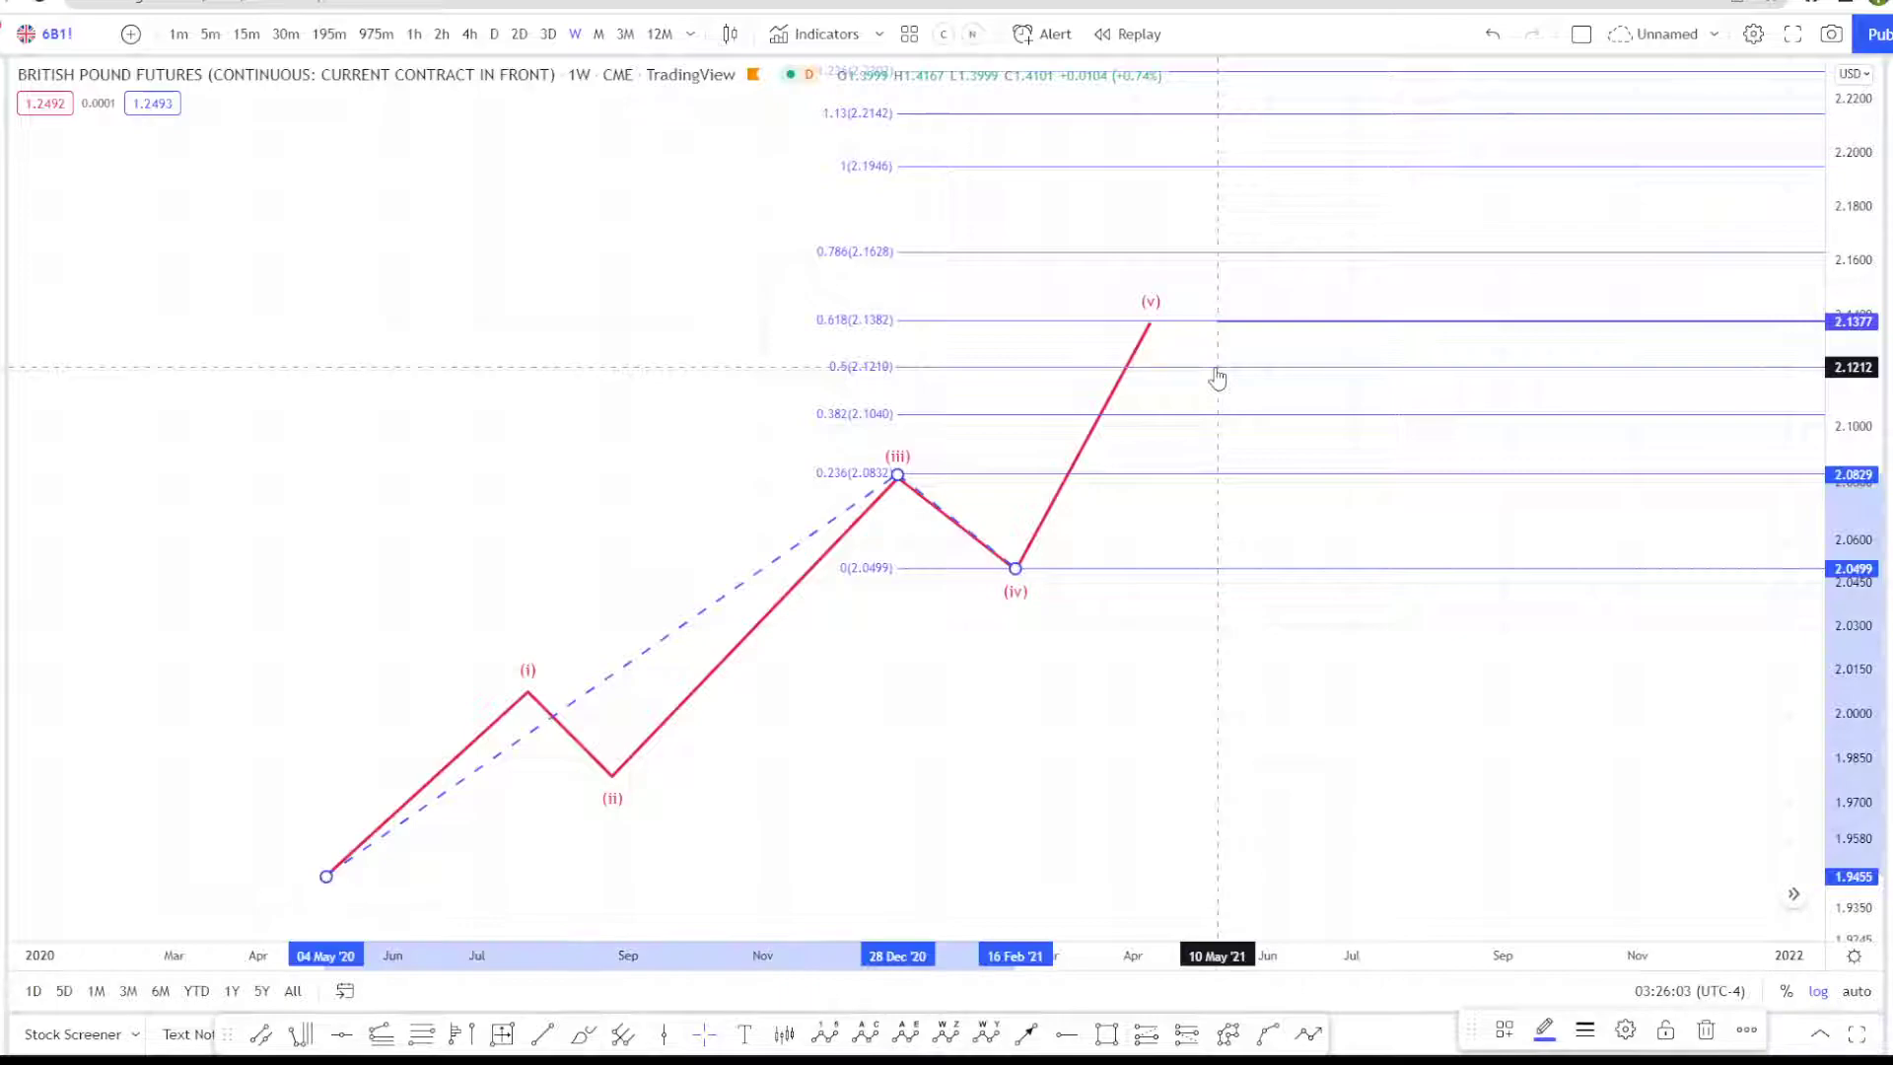
key("Delete")
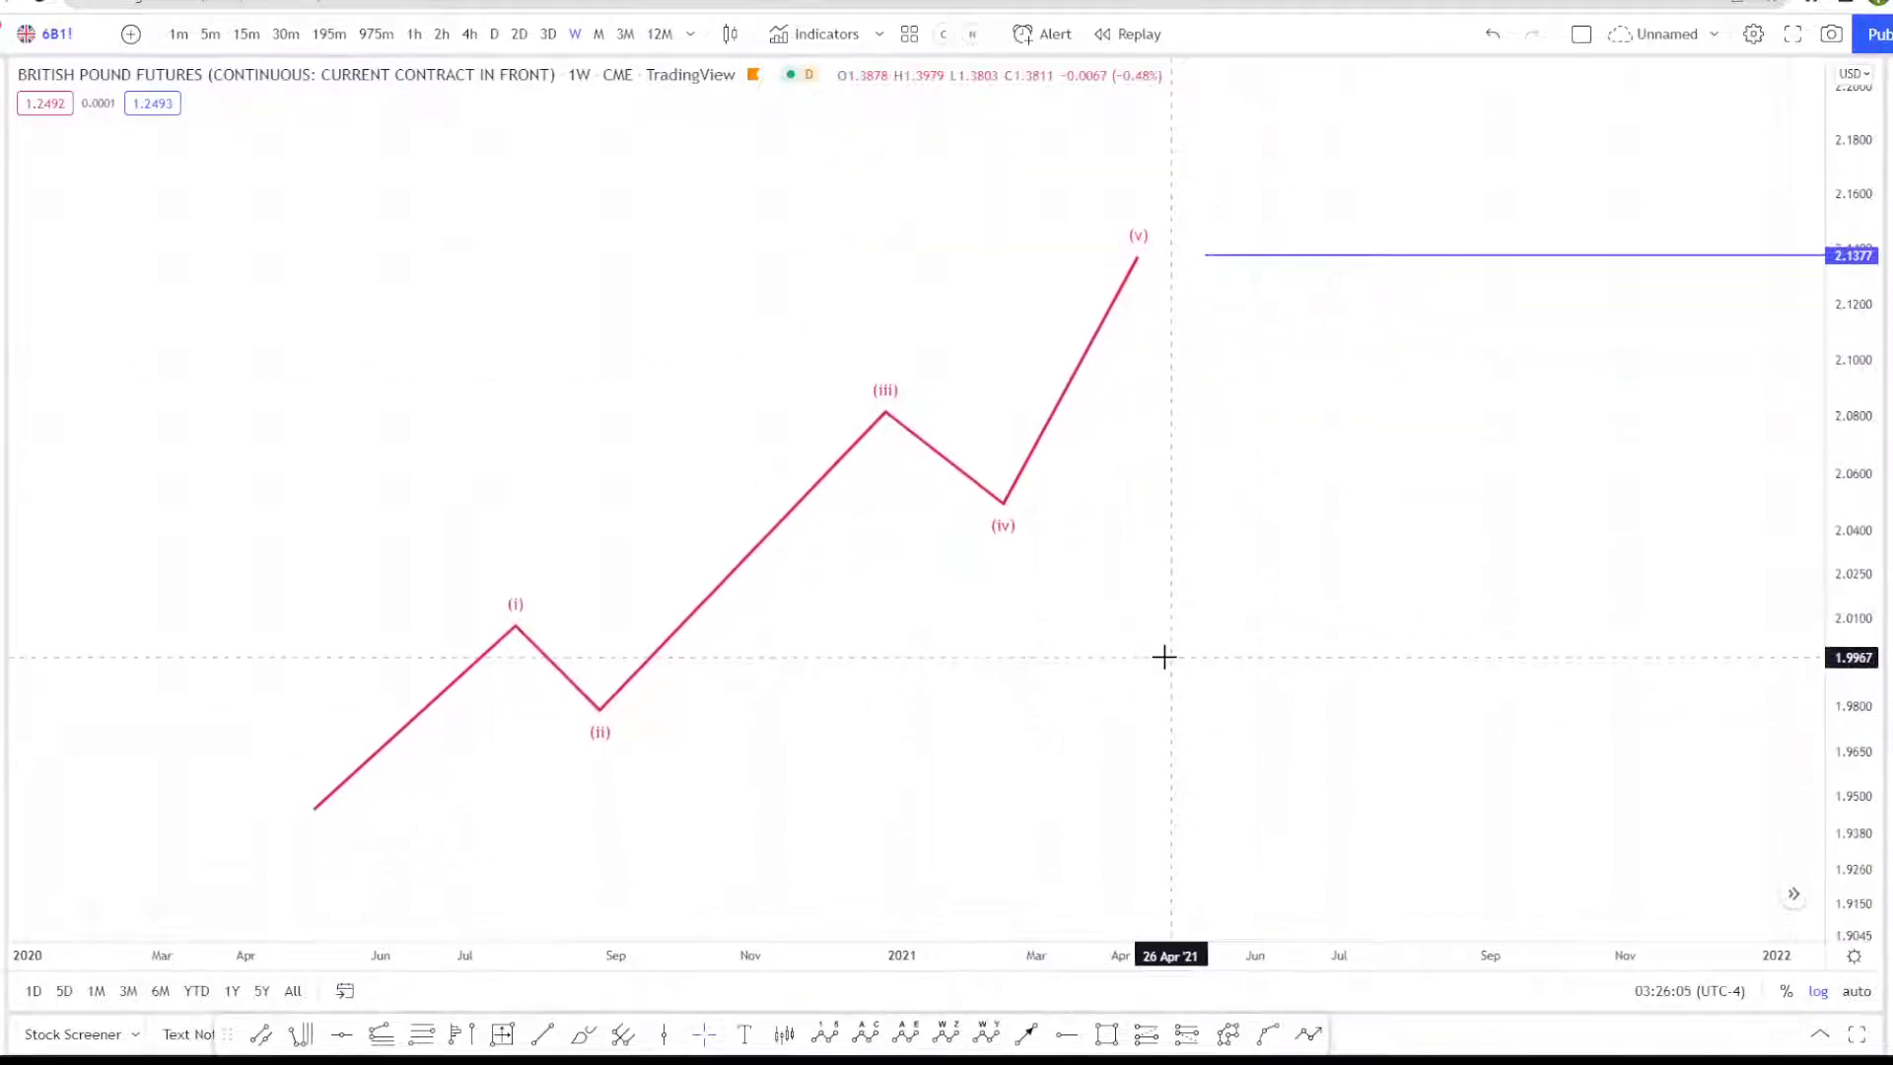
Step: Draw a trend-based Fib extension on (0)–(i) projected from (iv), and stretch the price scale
left_click(382, 1035)
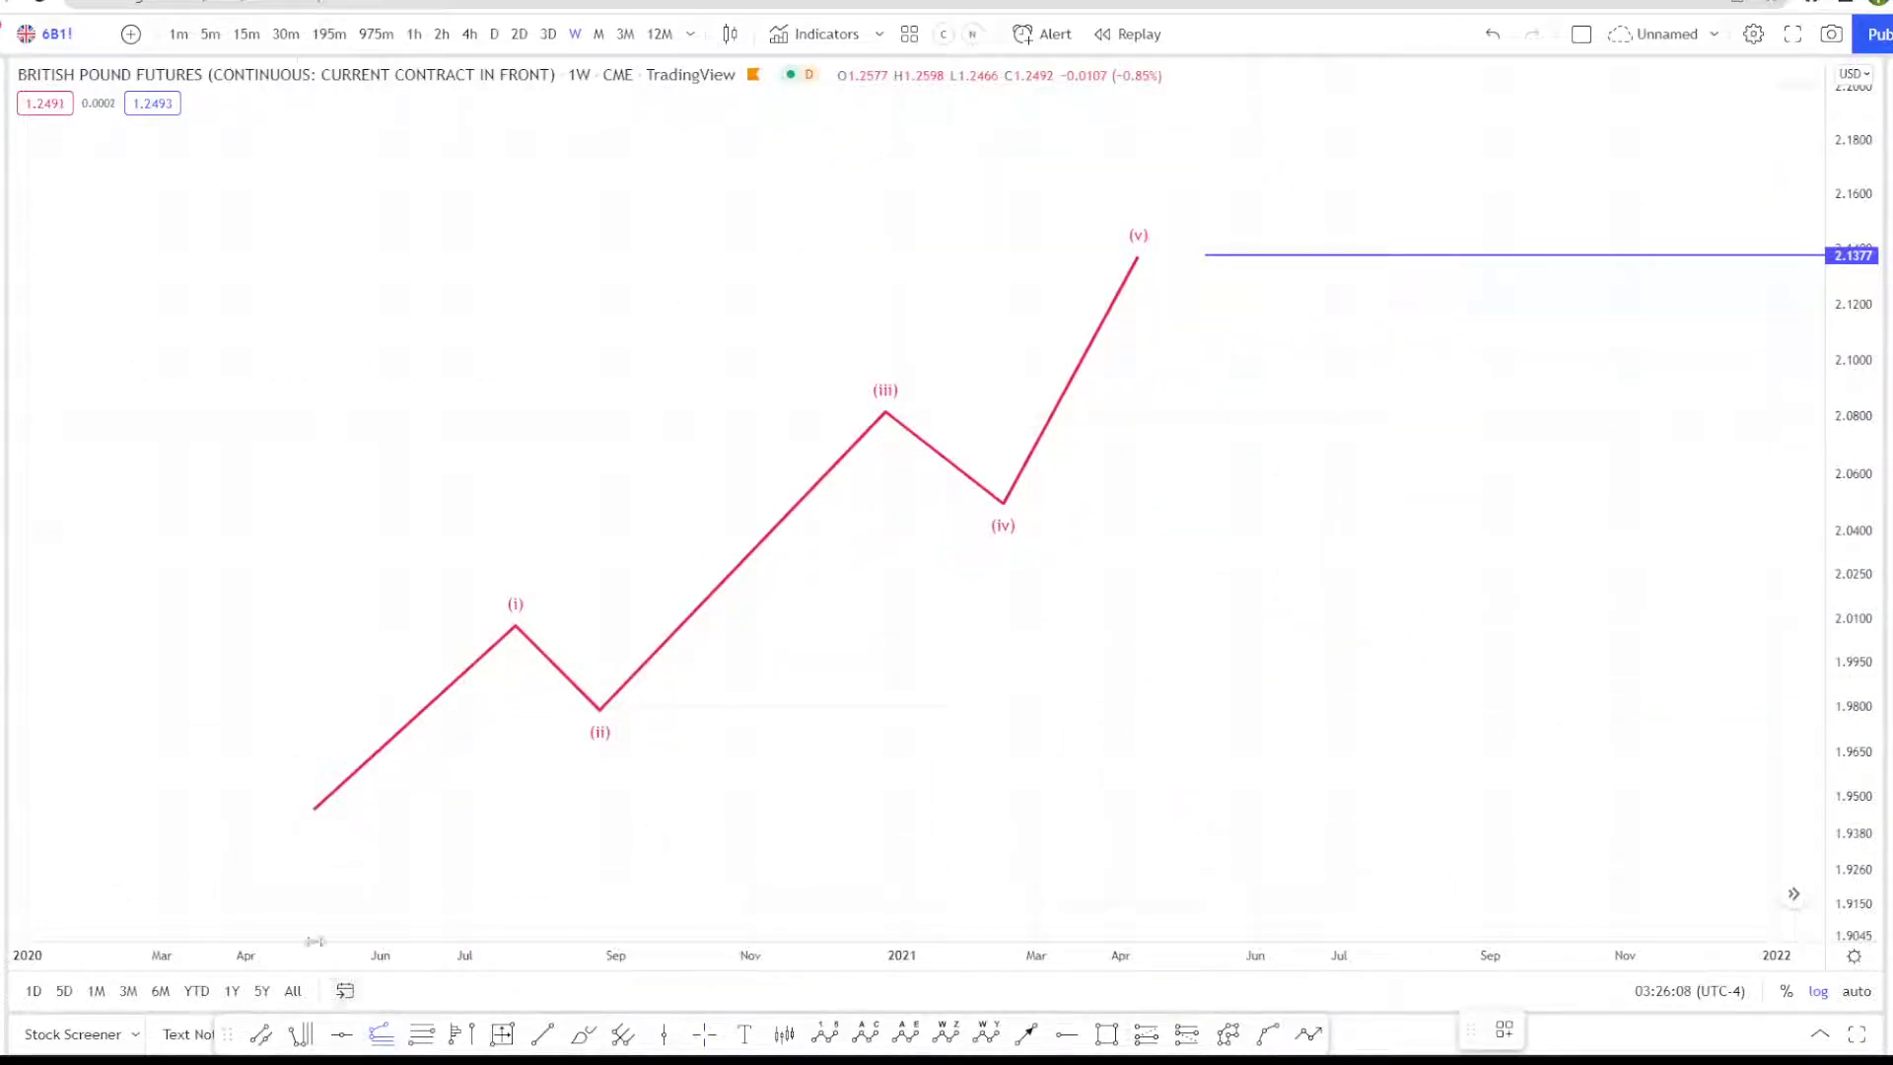
left_click(314, 805)
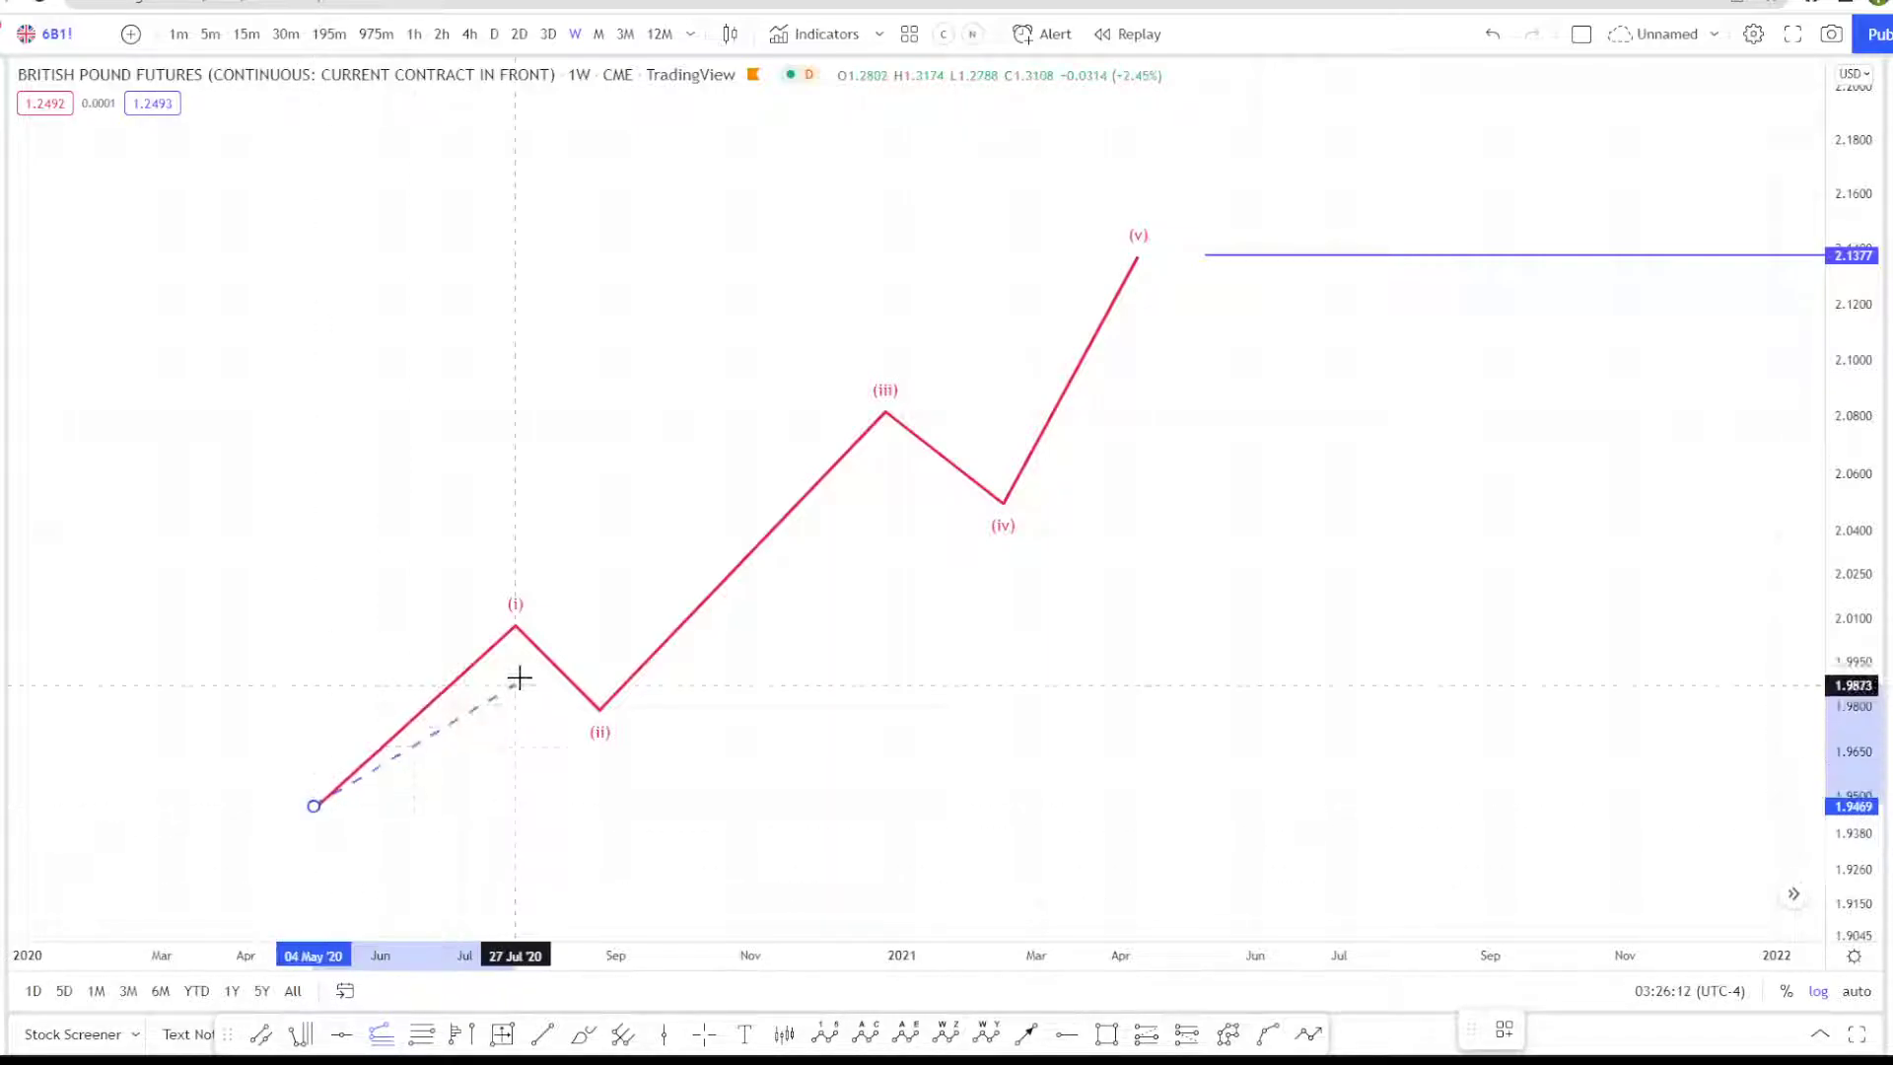
left_click(515, 628)
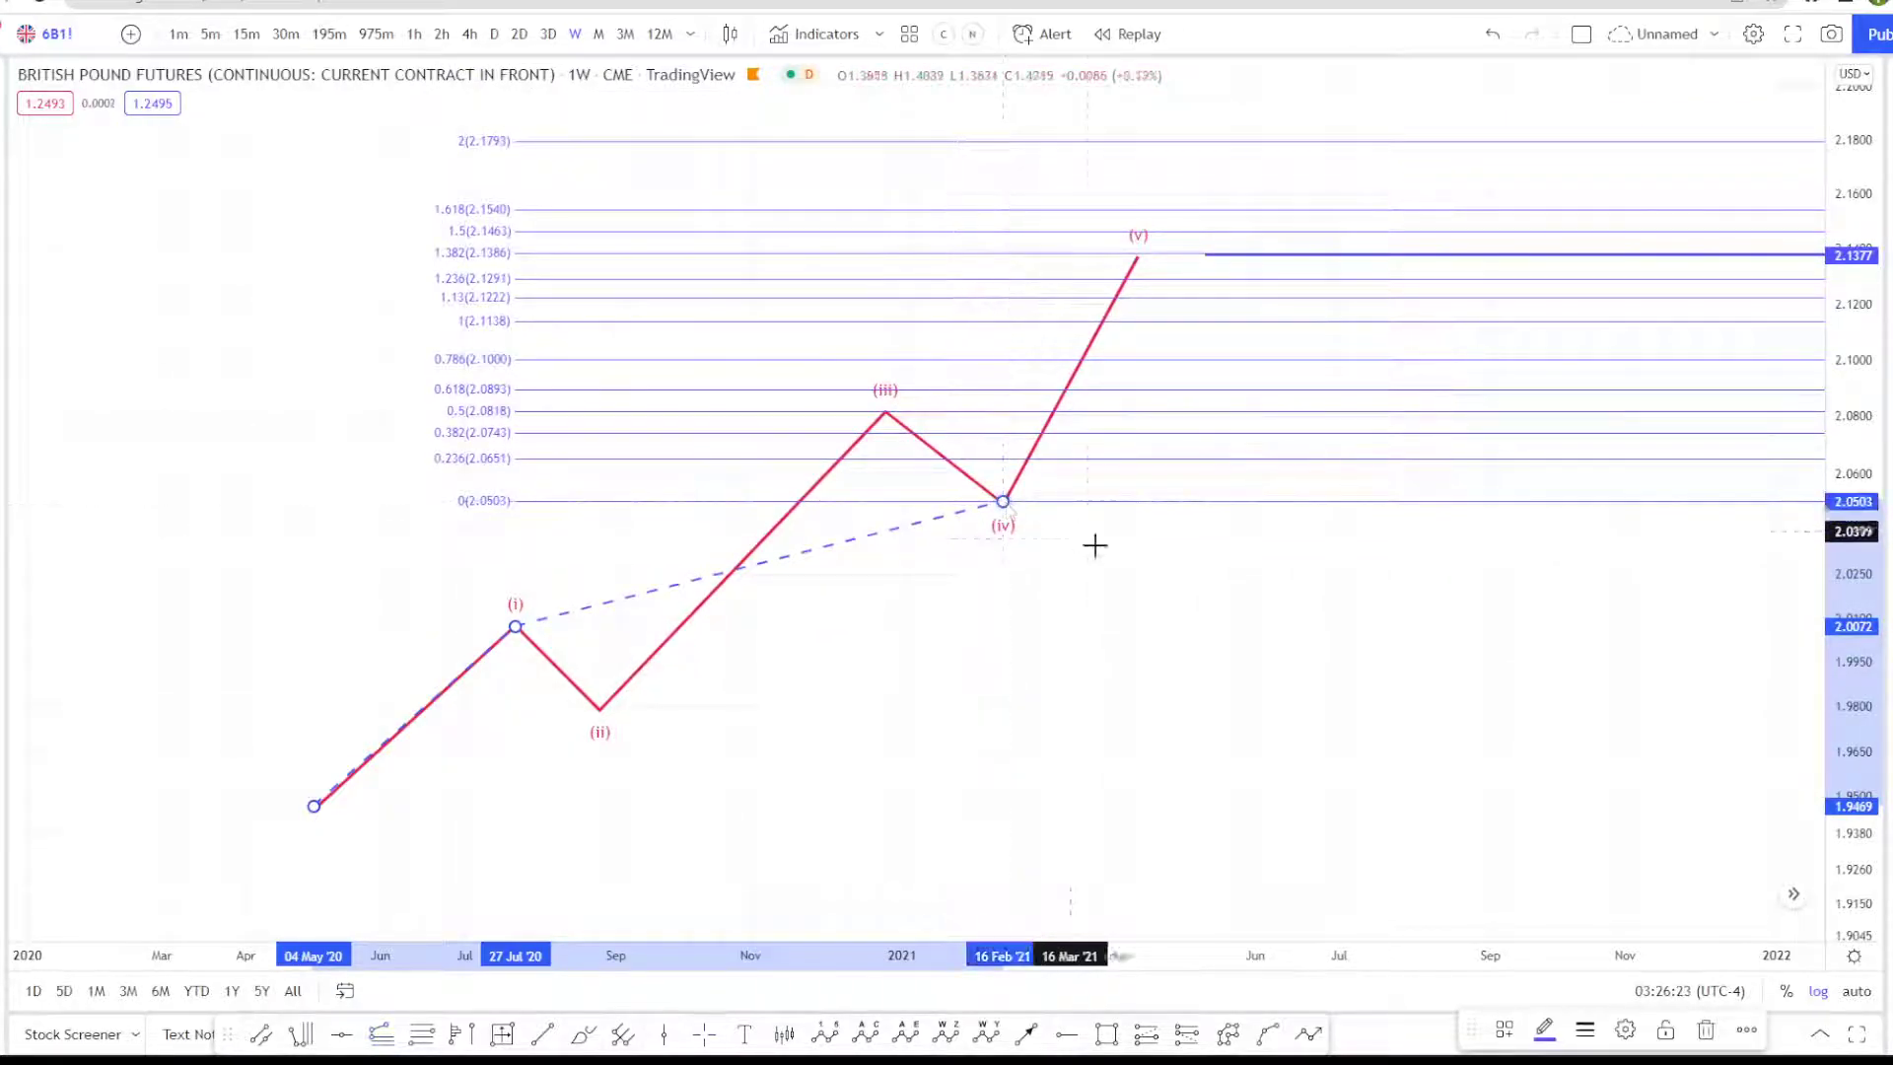
left_click(1200, 629)
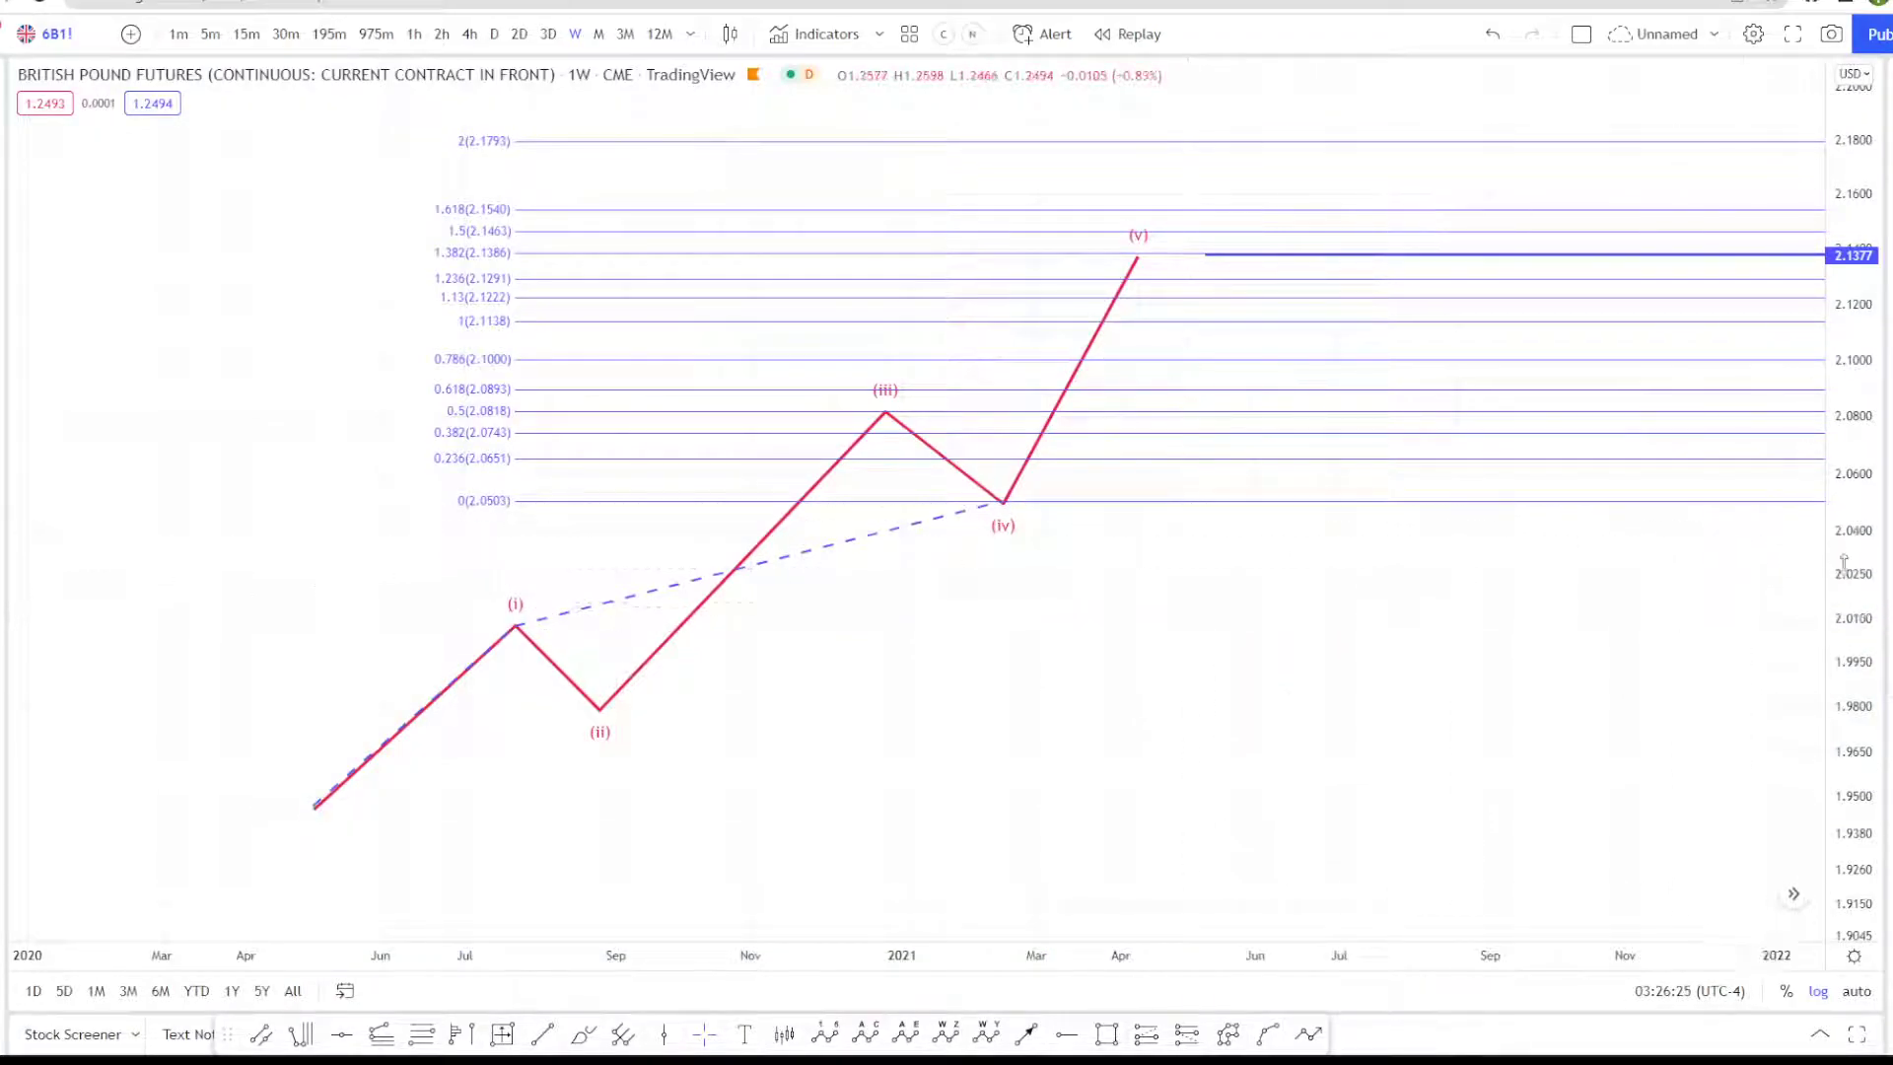
left_click_drag(1844, 564, 1852, 493)
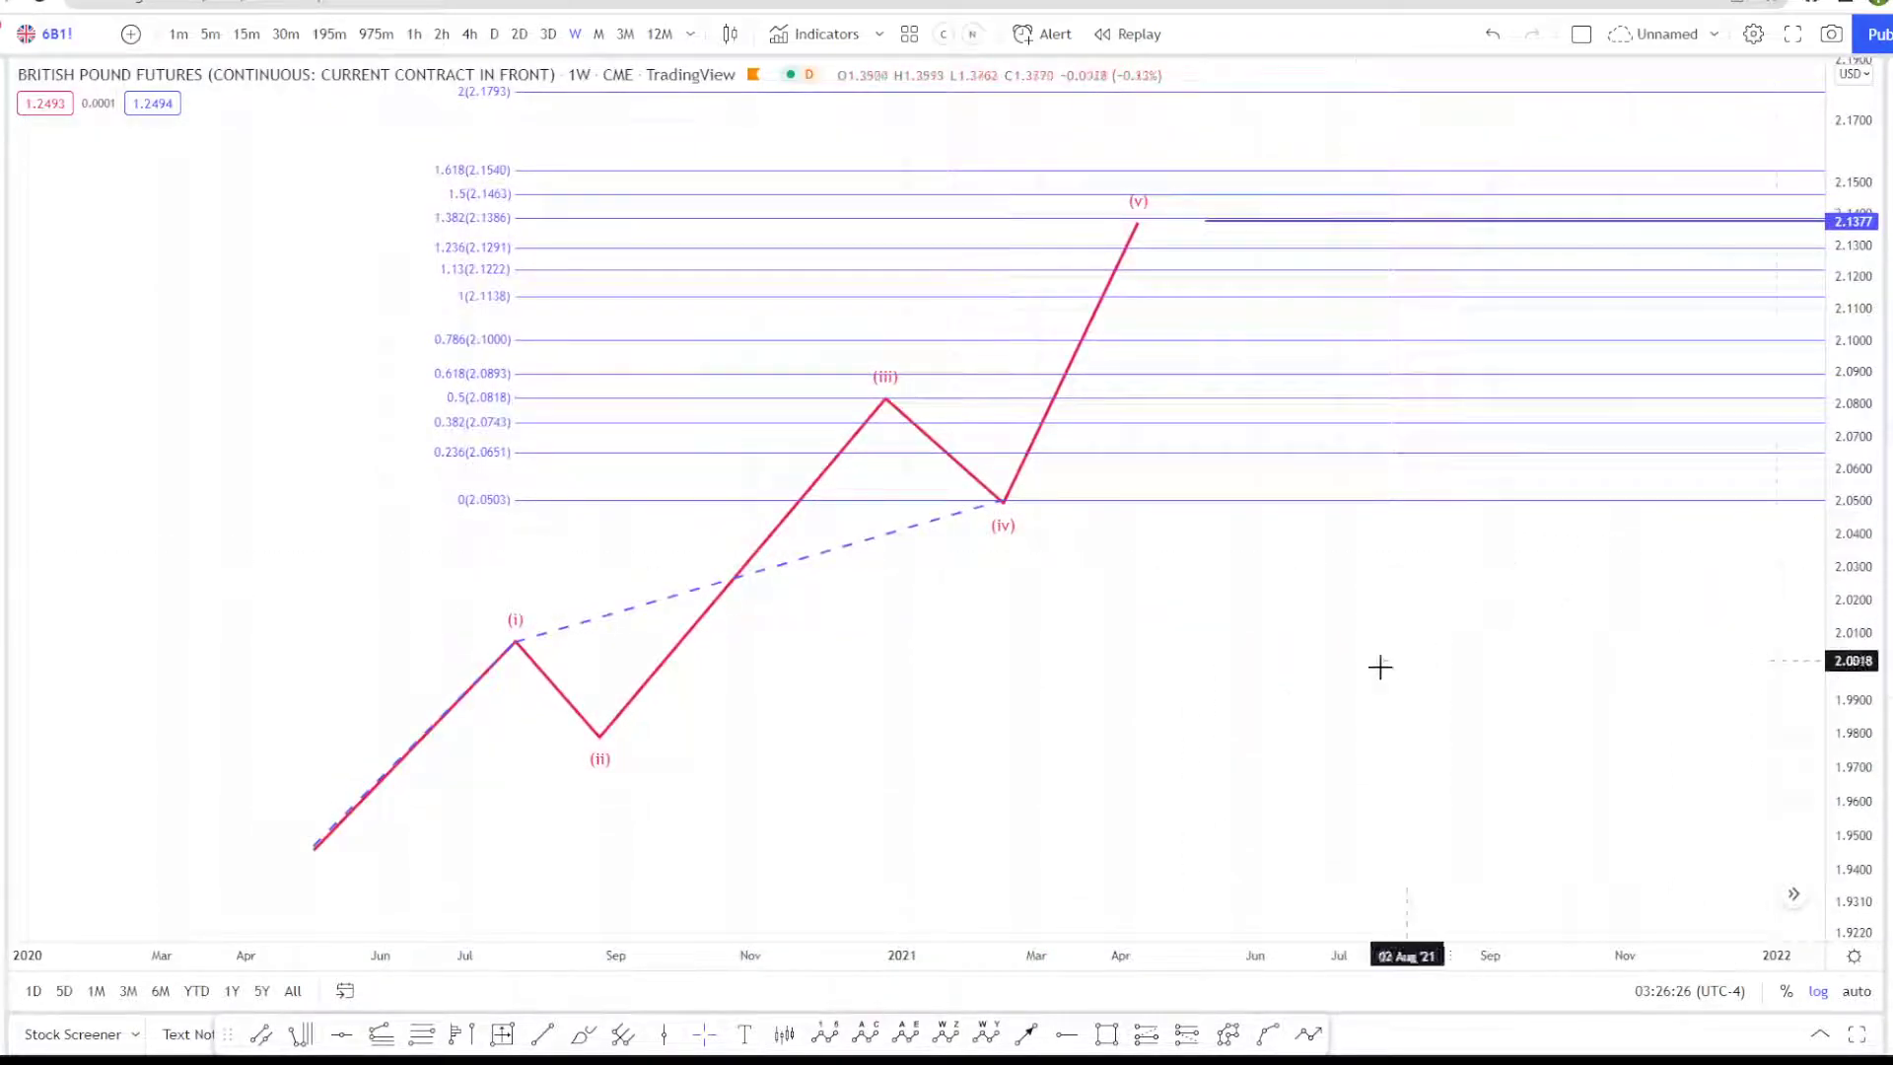
Step: Mark the 1 extension level at 2.1140 with a horizontal line, then delete the Fib extension
left_click(1068, 1035)
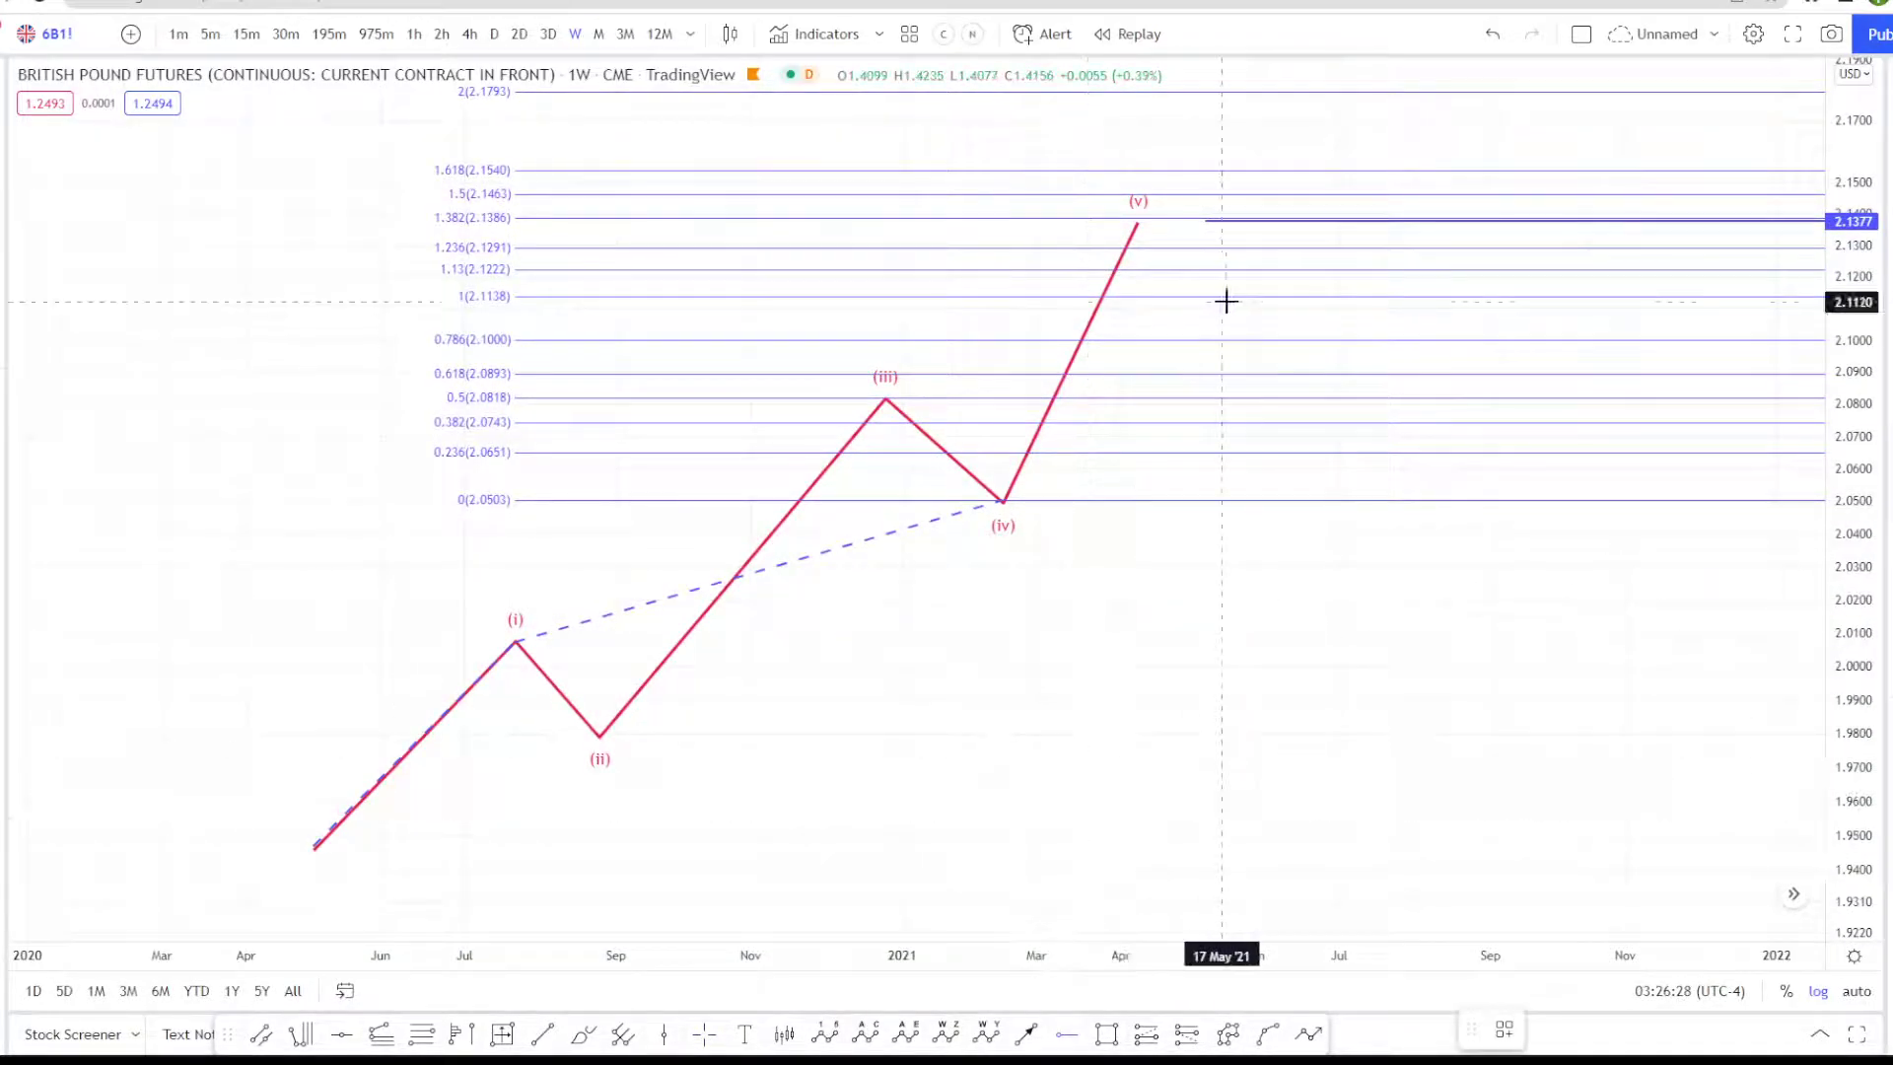
left_click(1172, 295)
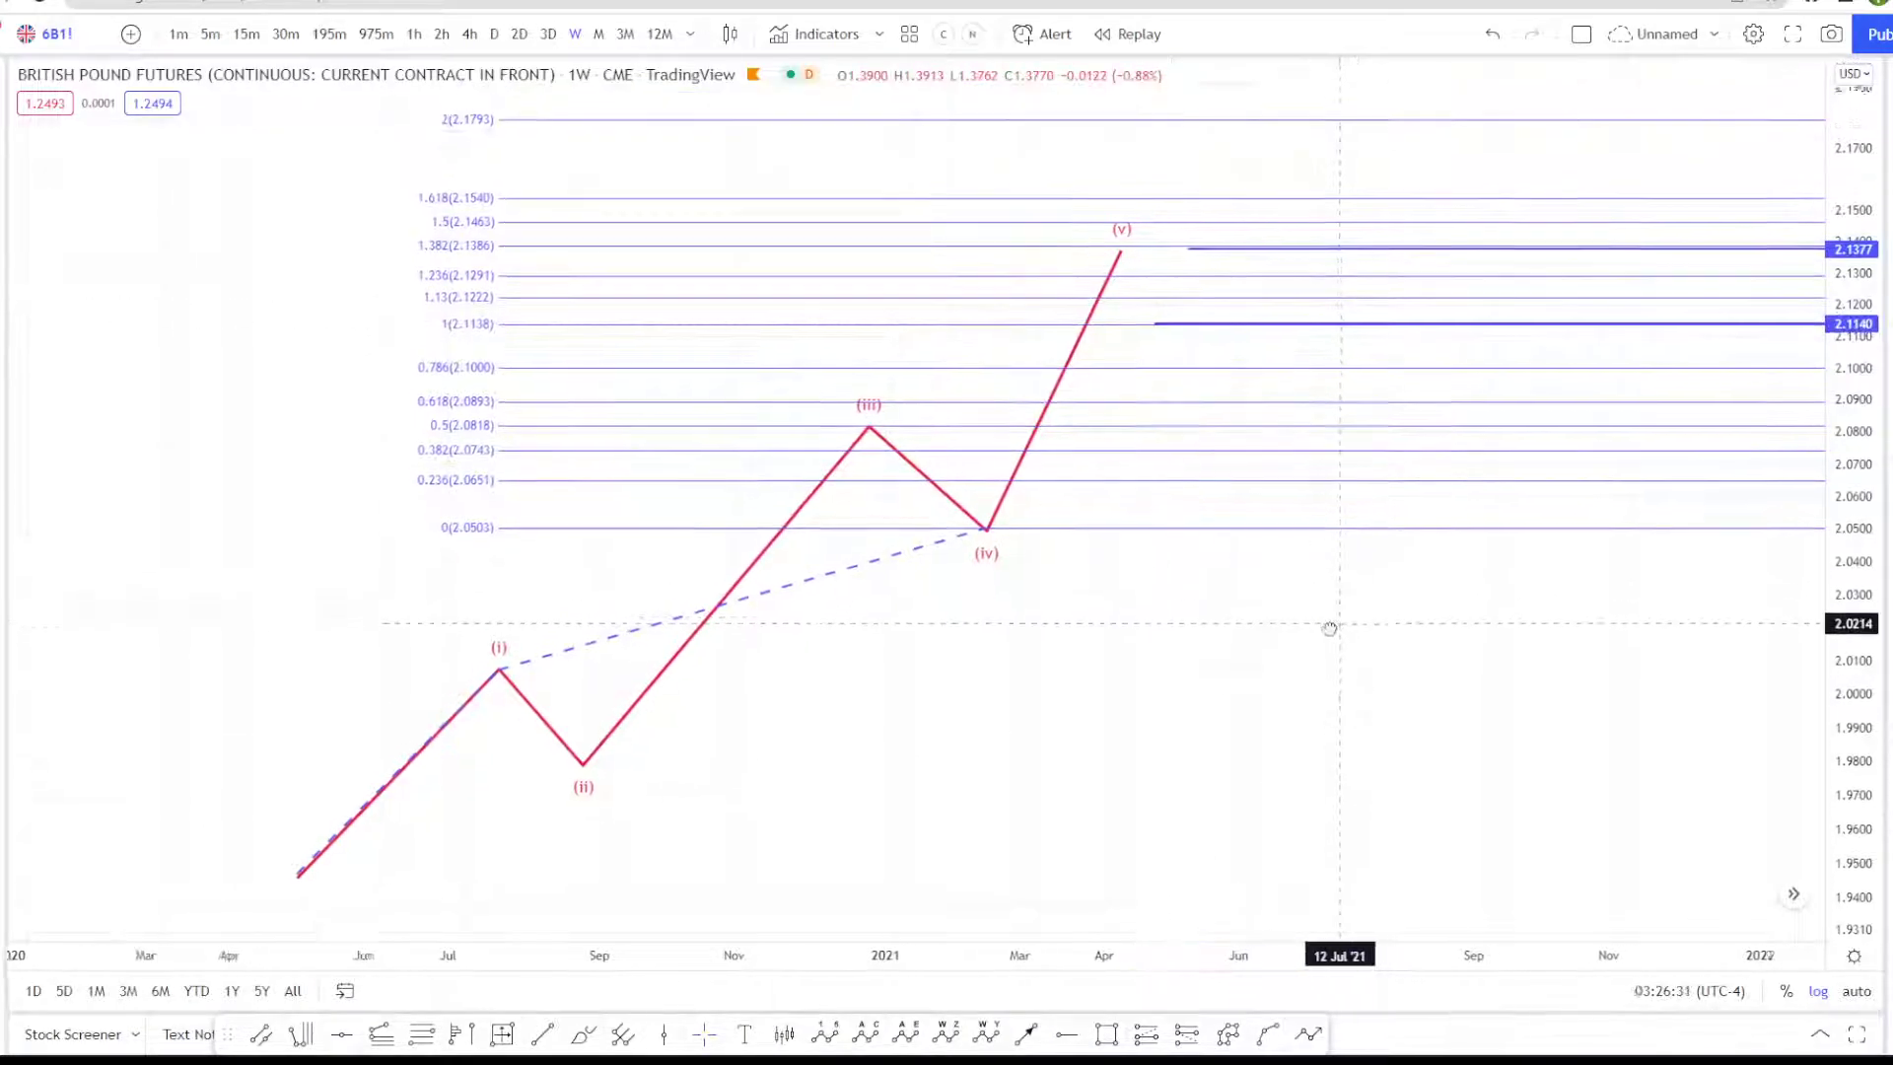
left_click_drag(1331, 625, 1308, 664)
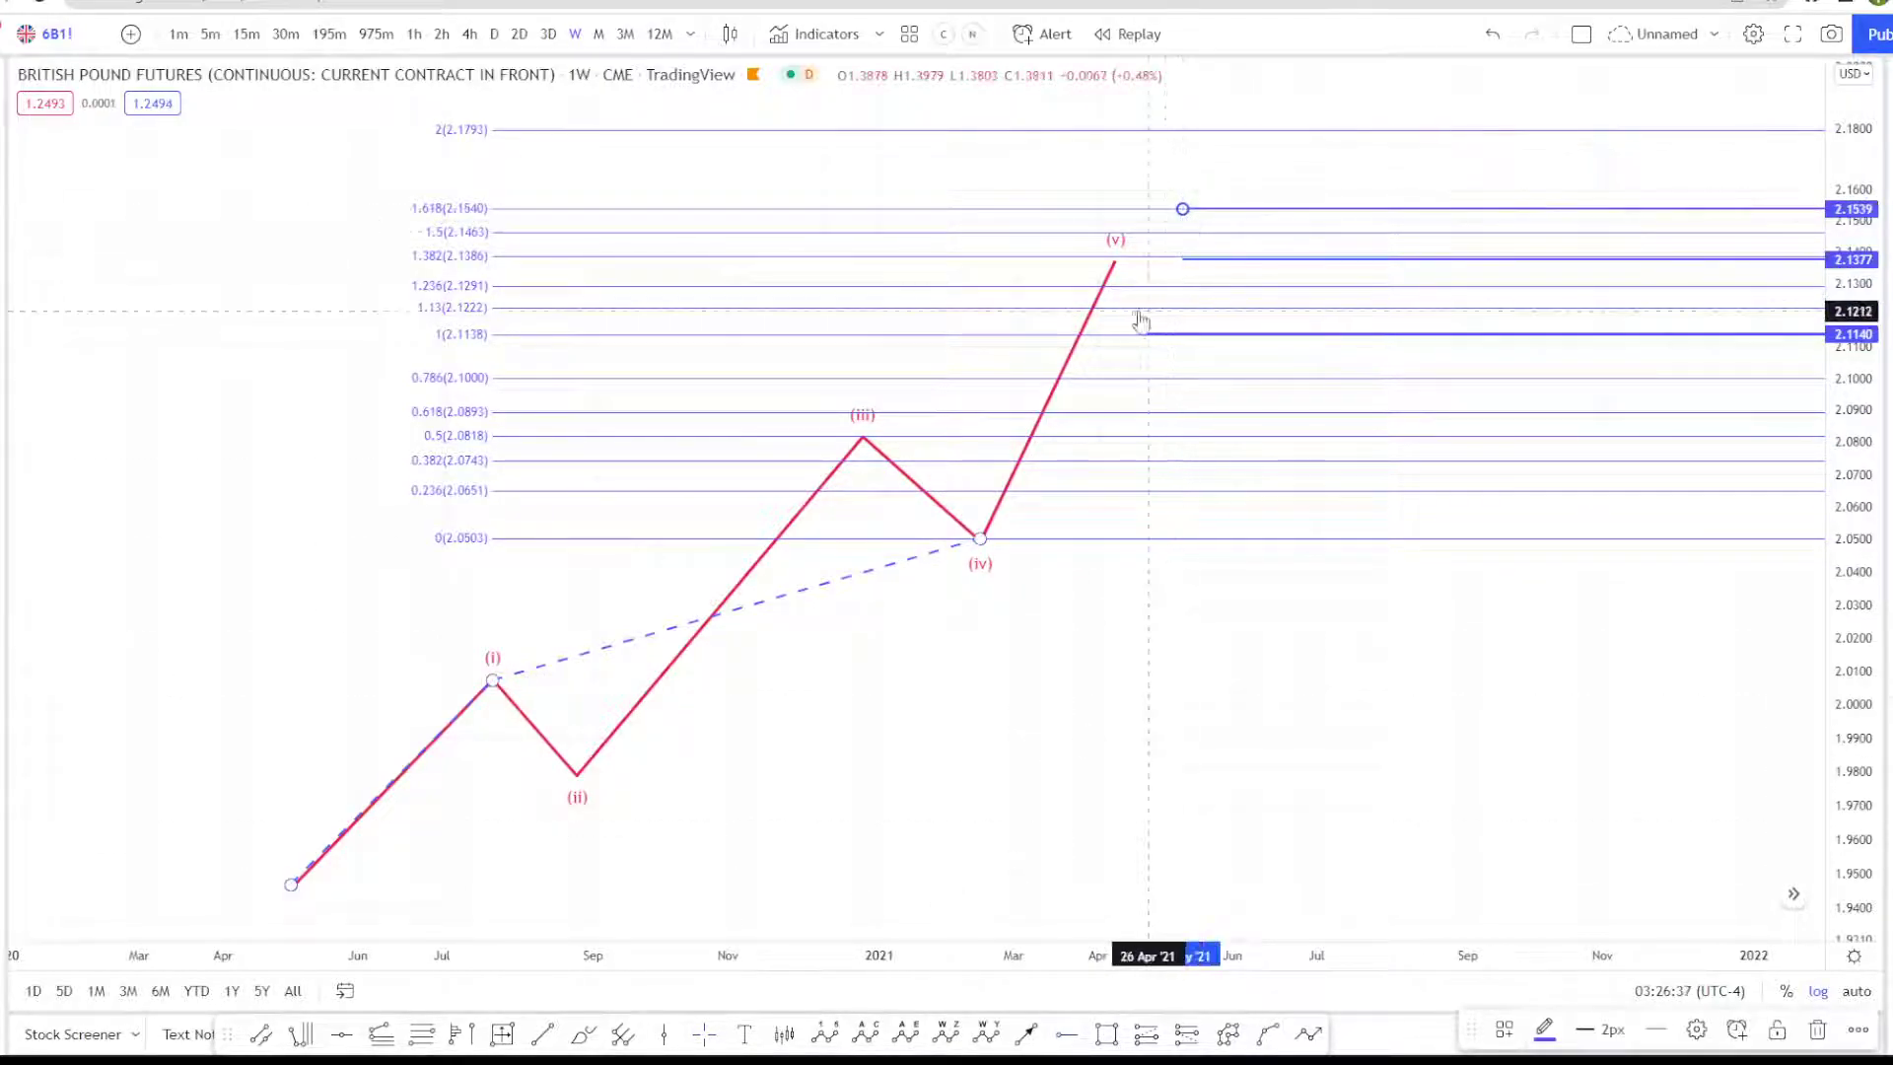
left_click(1173, 287)
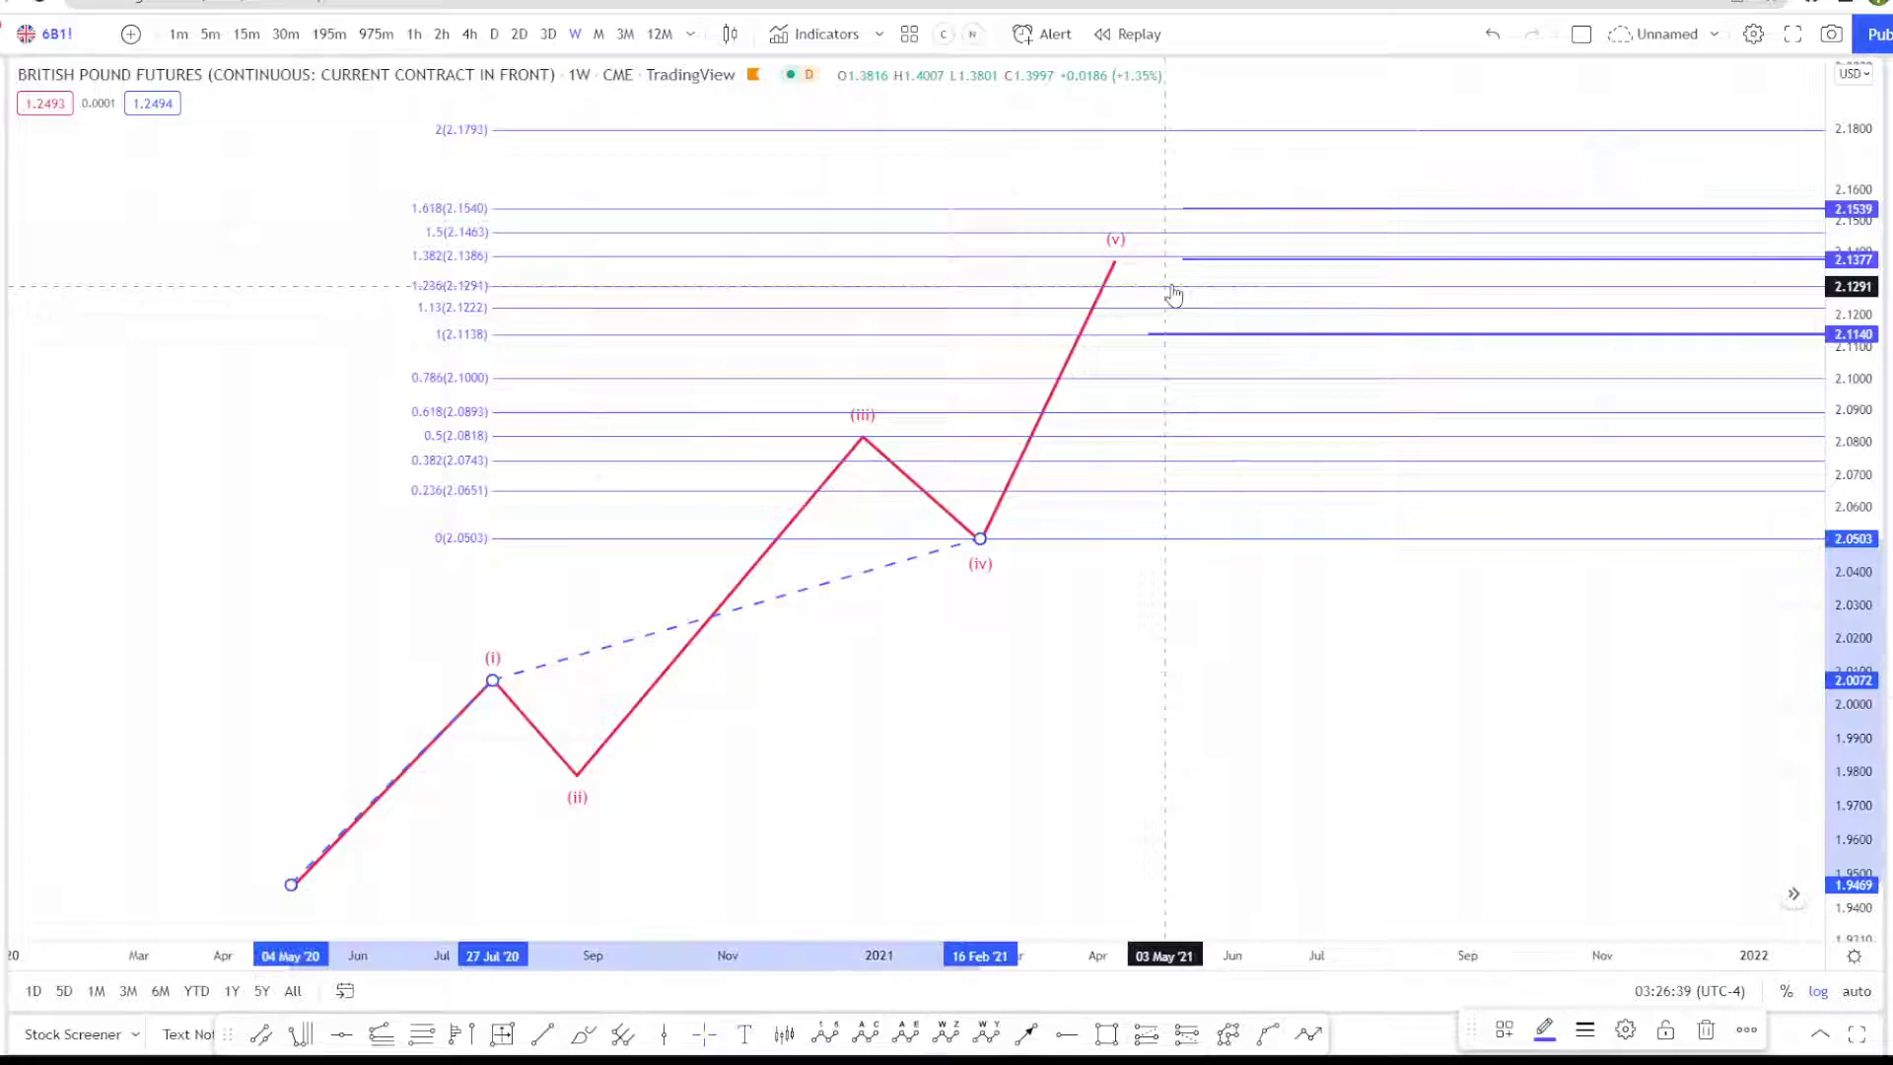
key("Delete")
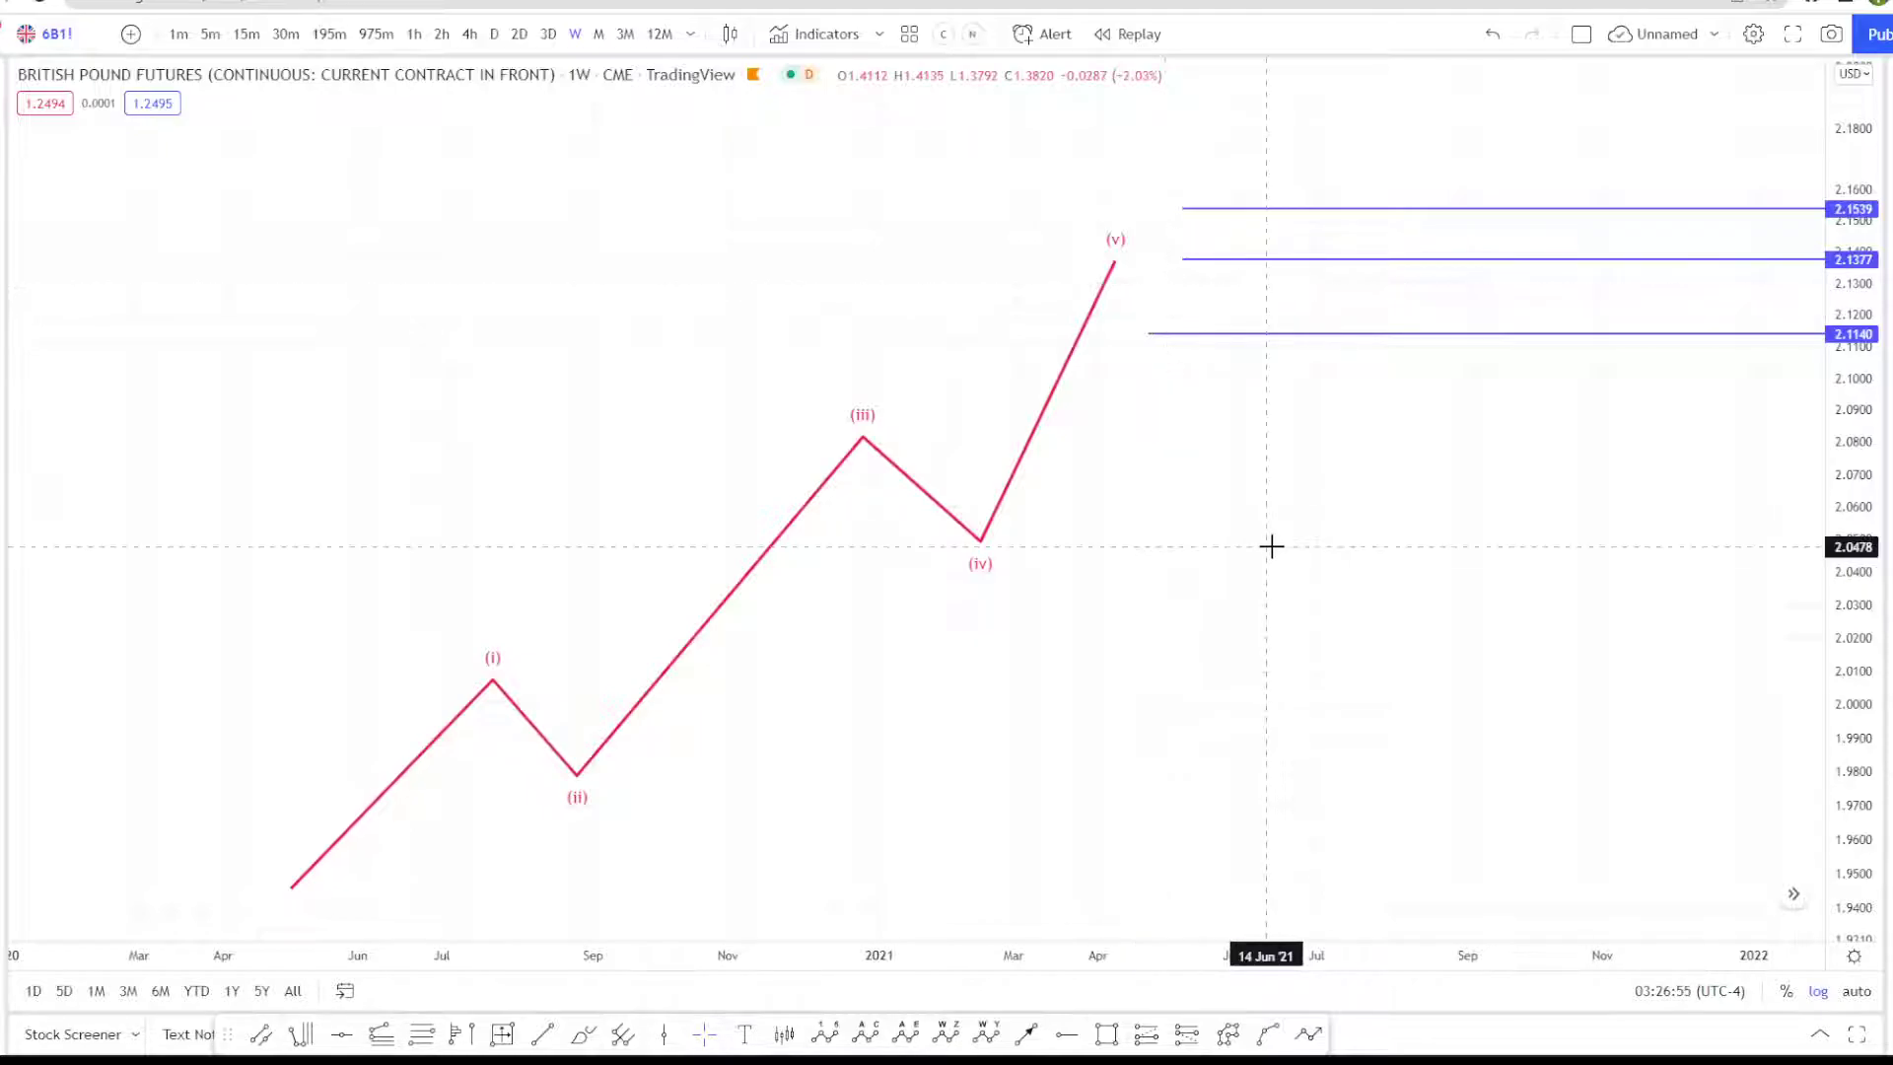
Step: Reset the chart view and compress the price scale around the wave
right_click(1339, 666)
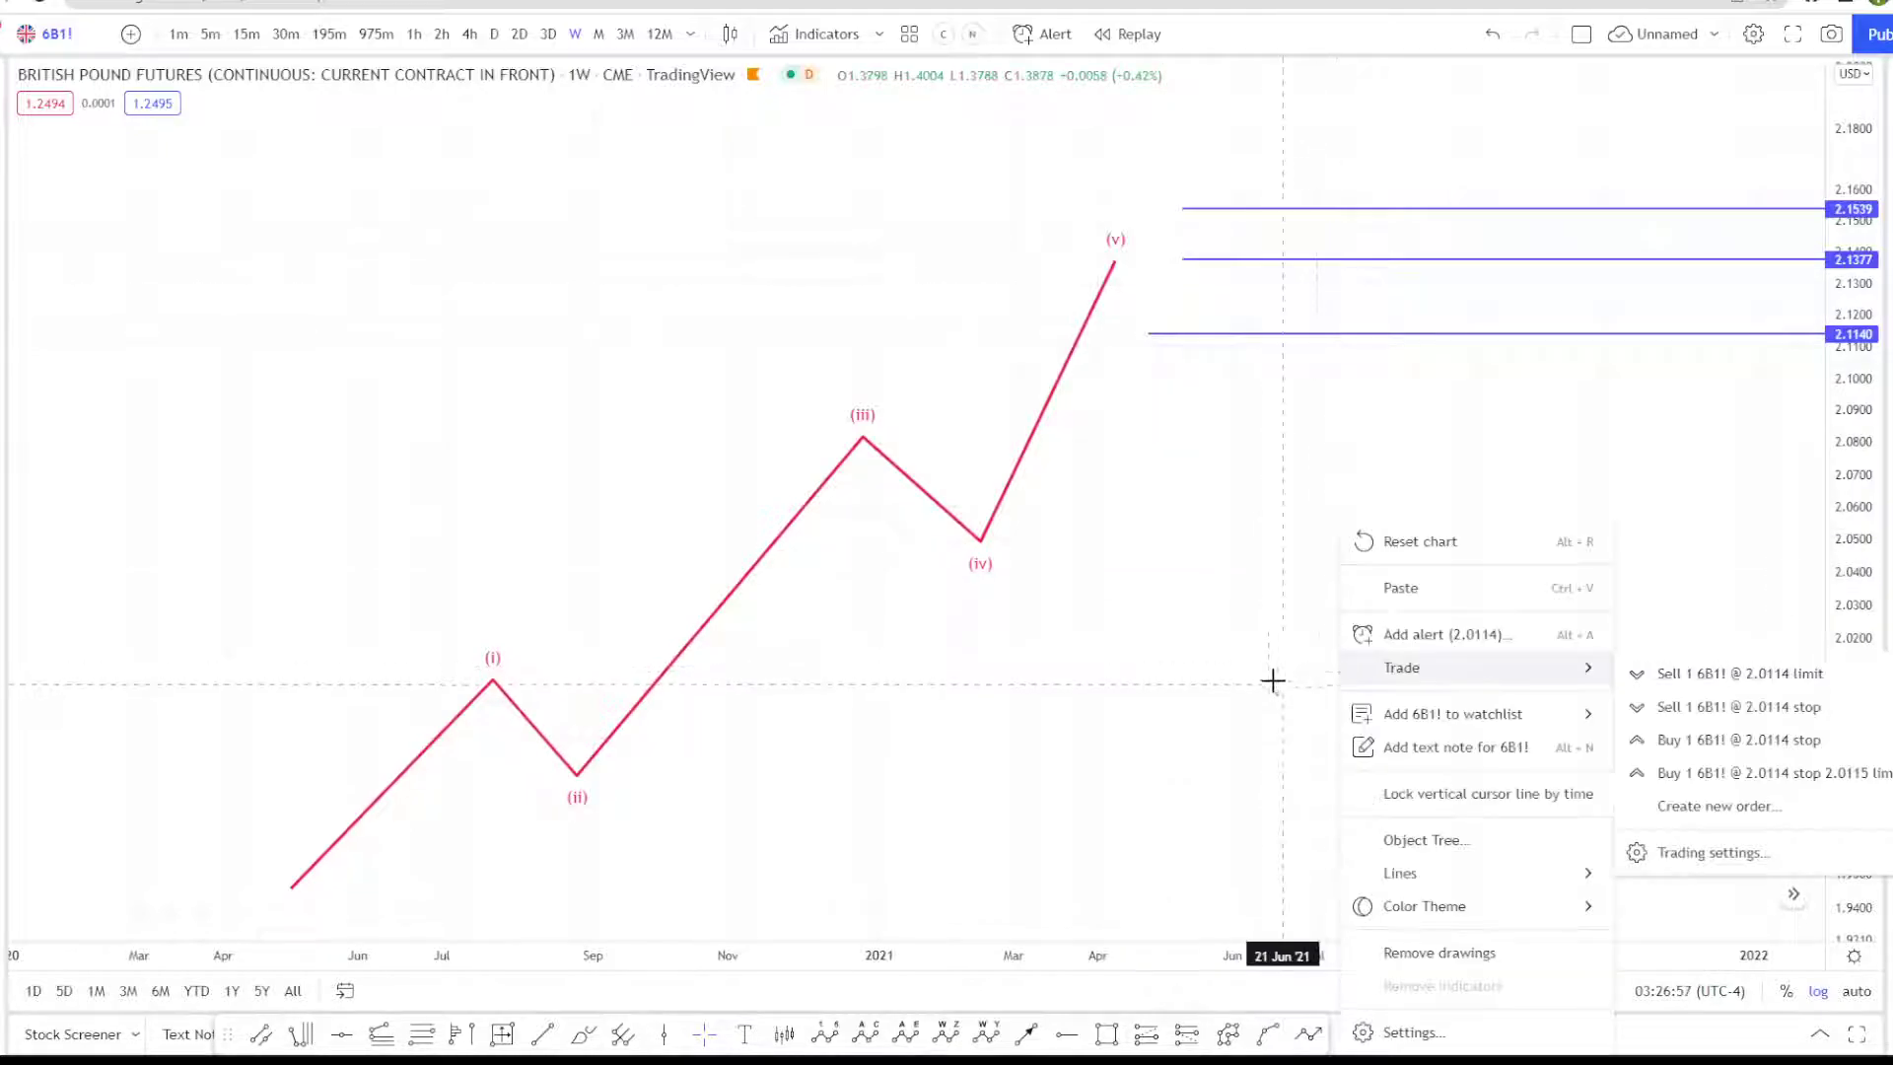
left_click(1512, 541)
left_click_drag(1860, 464, 1864, 539)
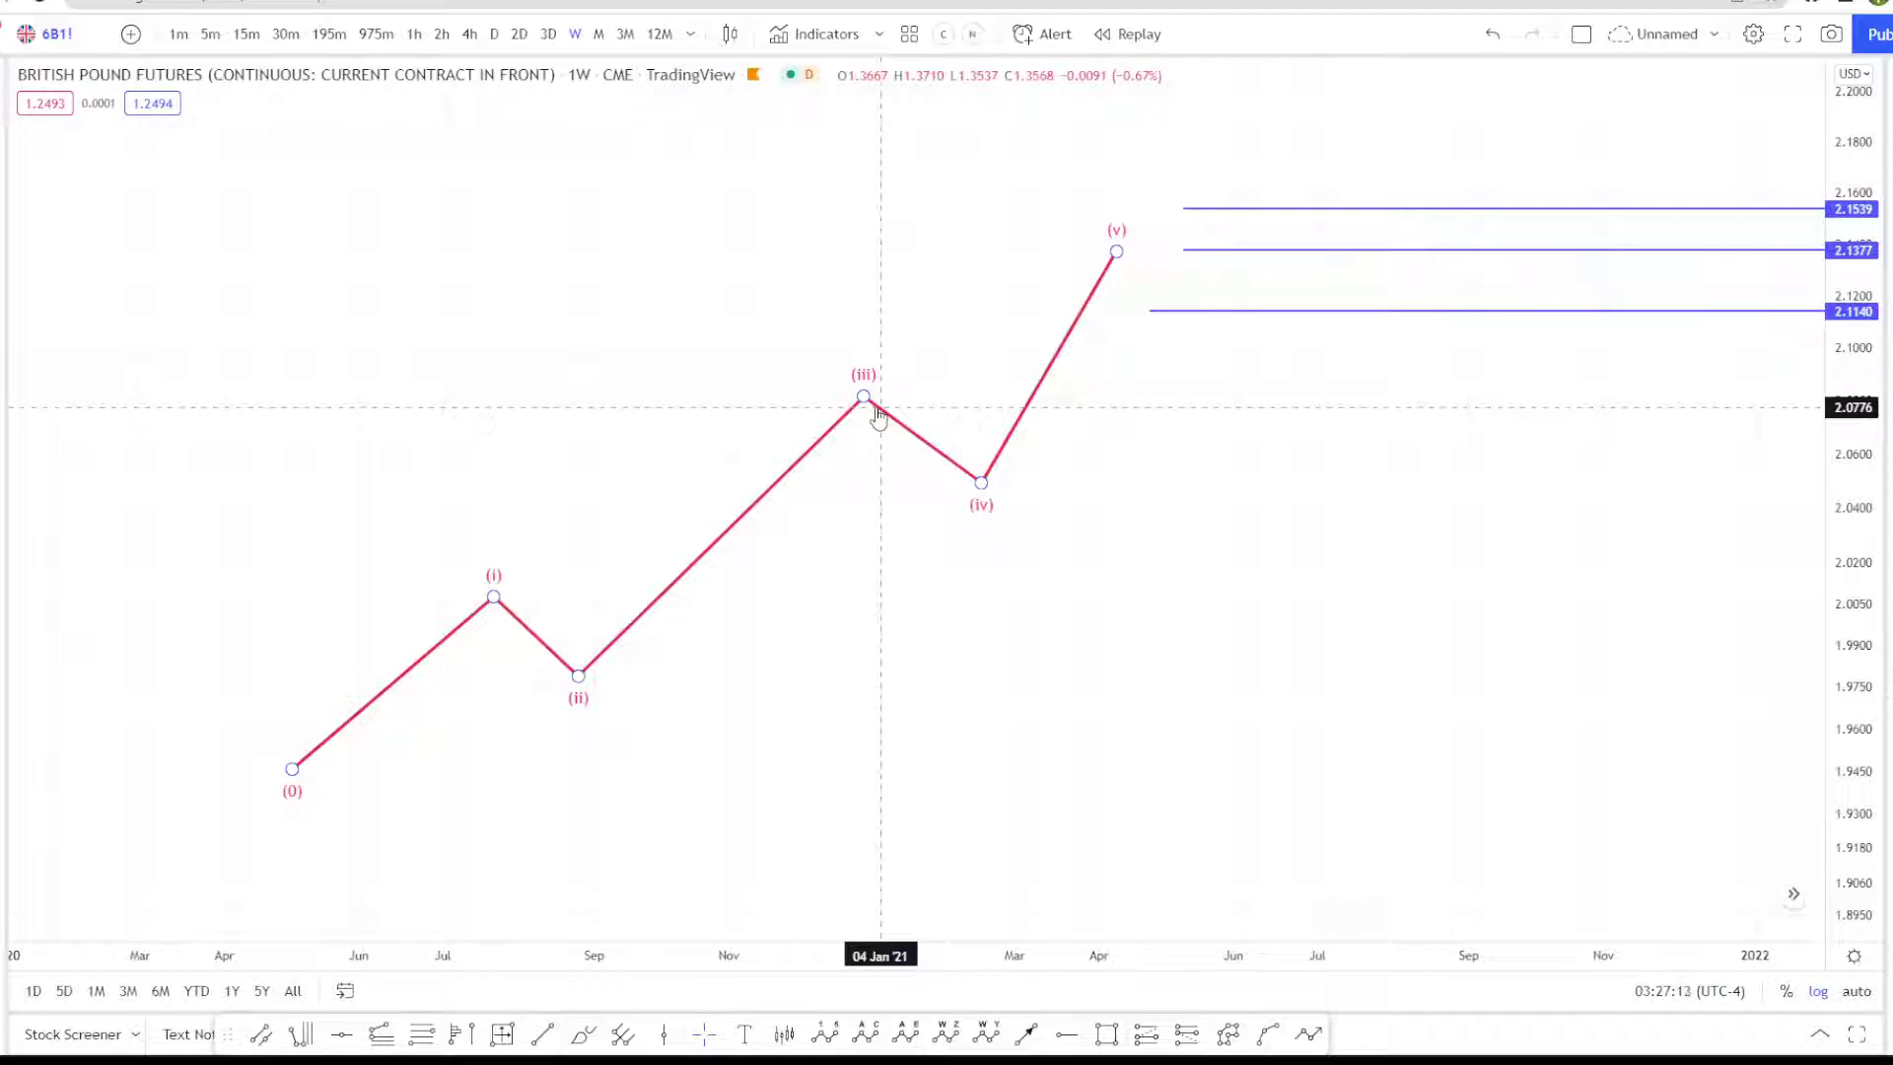
left_click(317, 706)
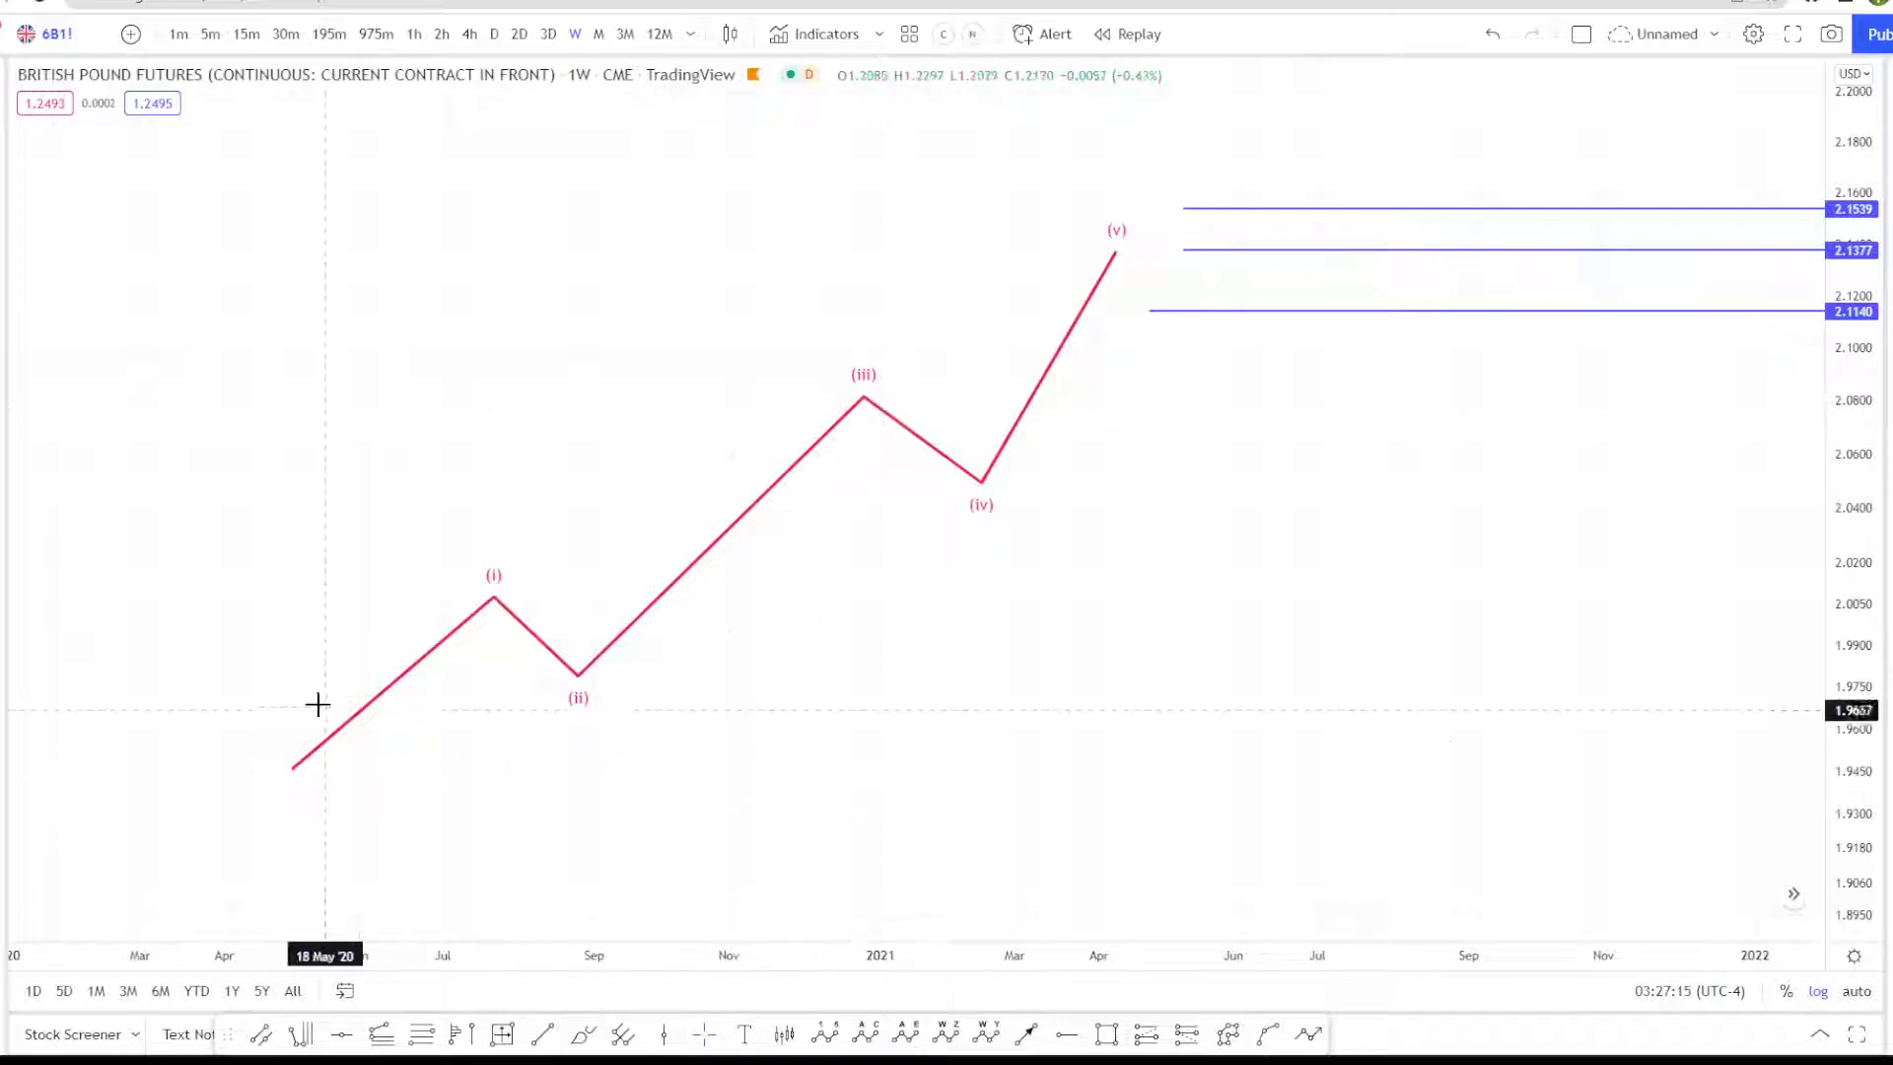
left_click_drag(1104, 616, 1058, 643)
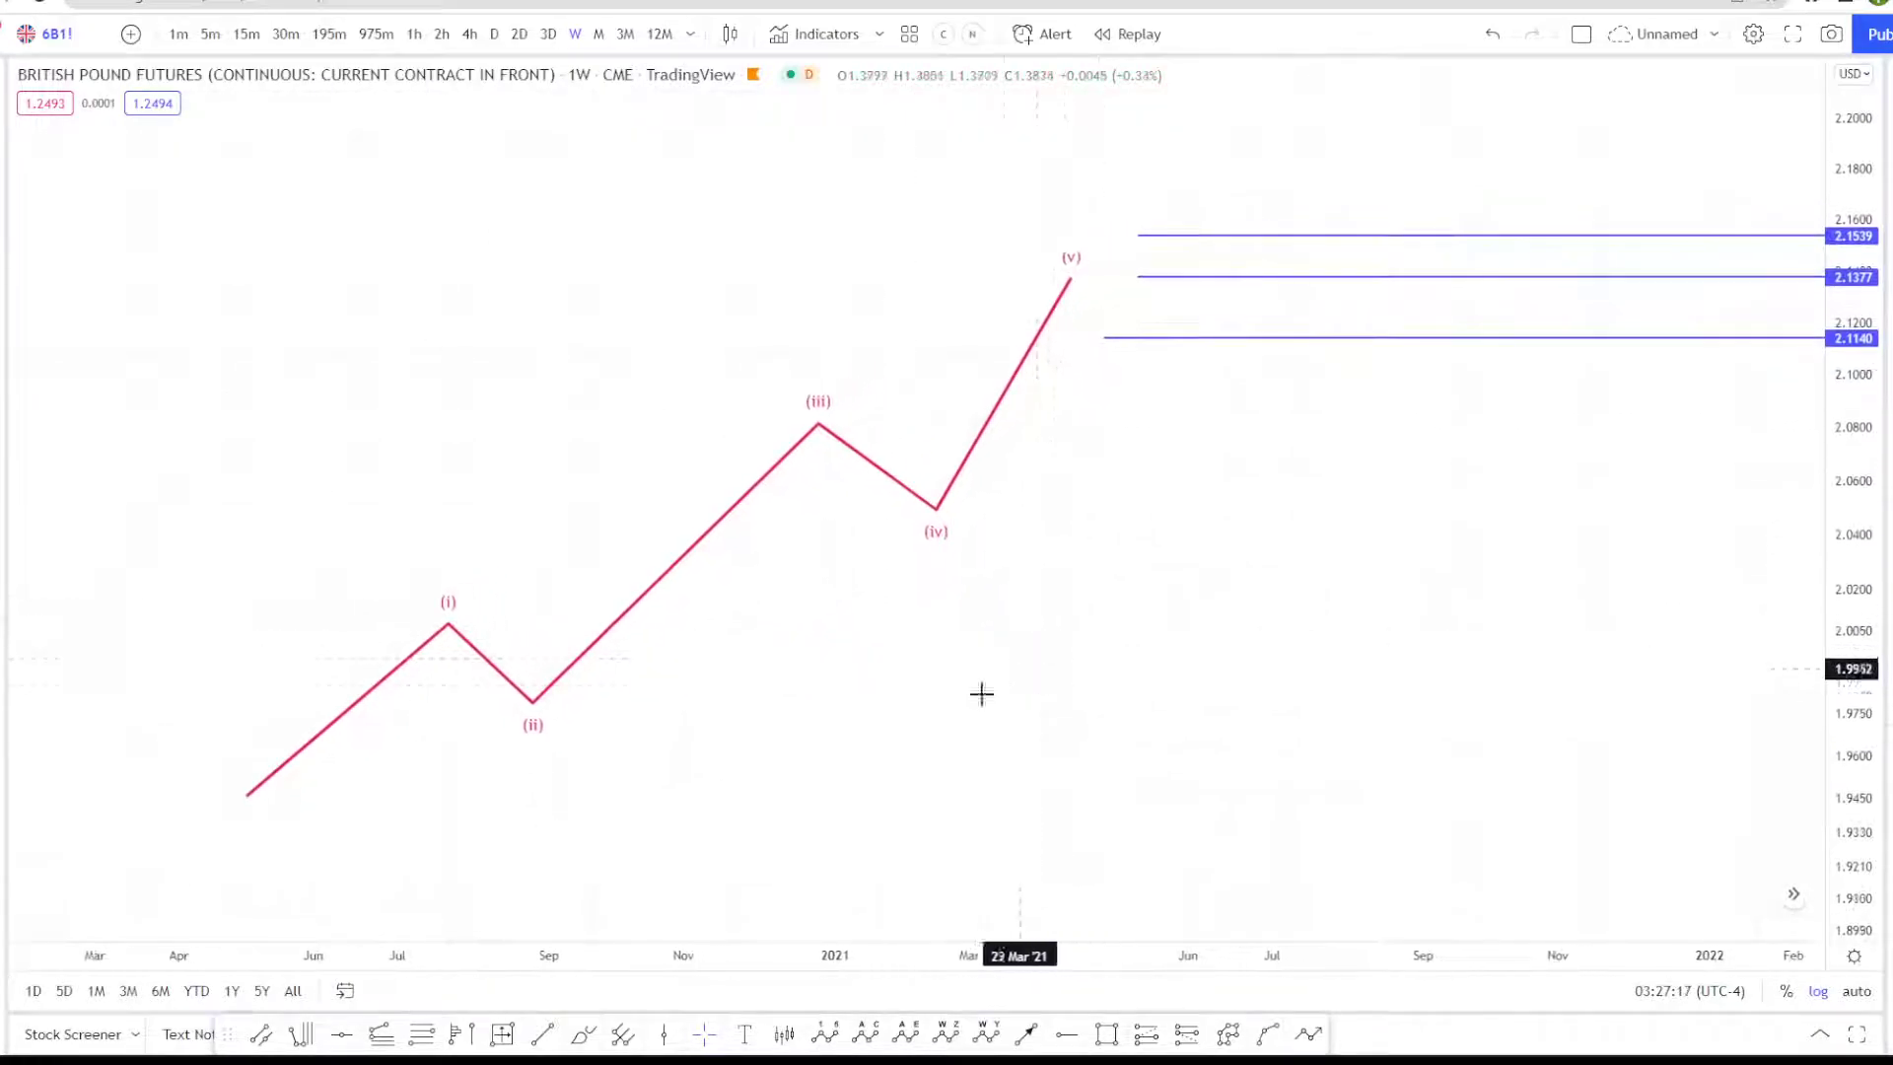
Step: Draw a trend-based Fib extension on (ii)–(iii)–(iv) and raise wave (v) to its 1.0 level
left_click(377, 1037)
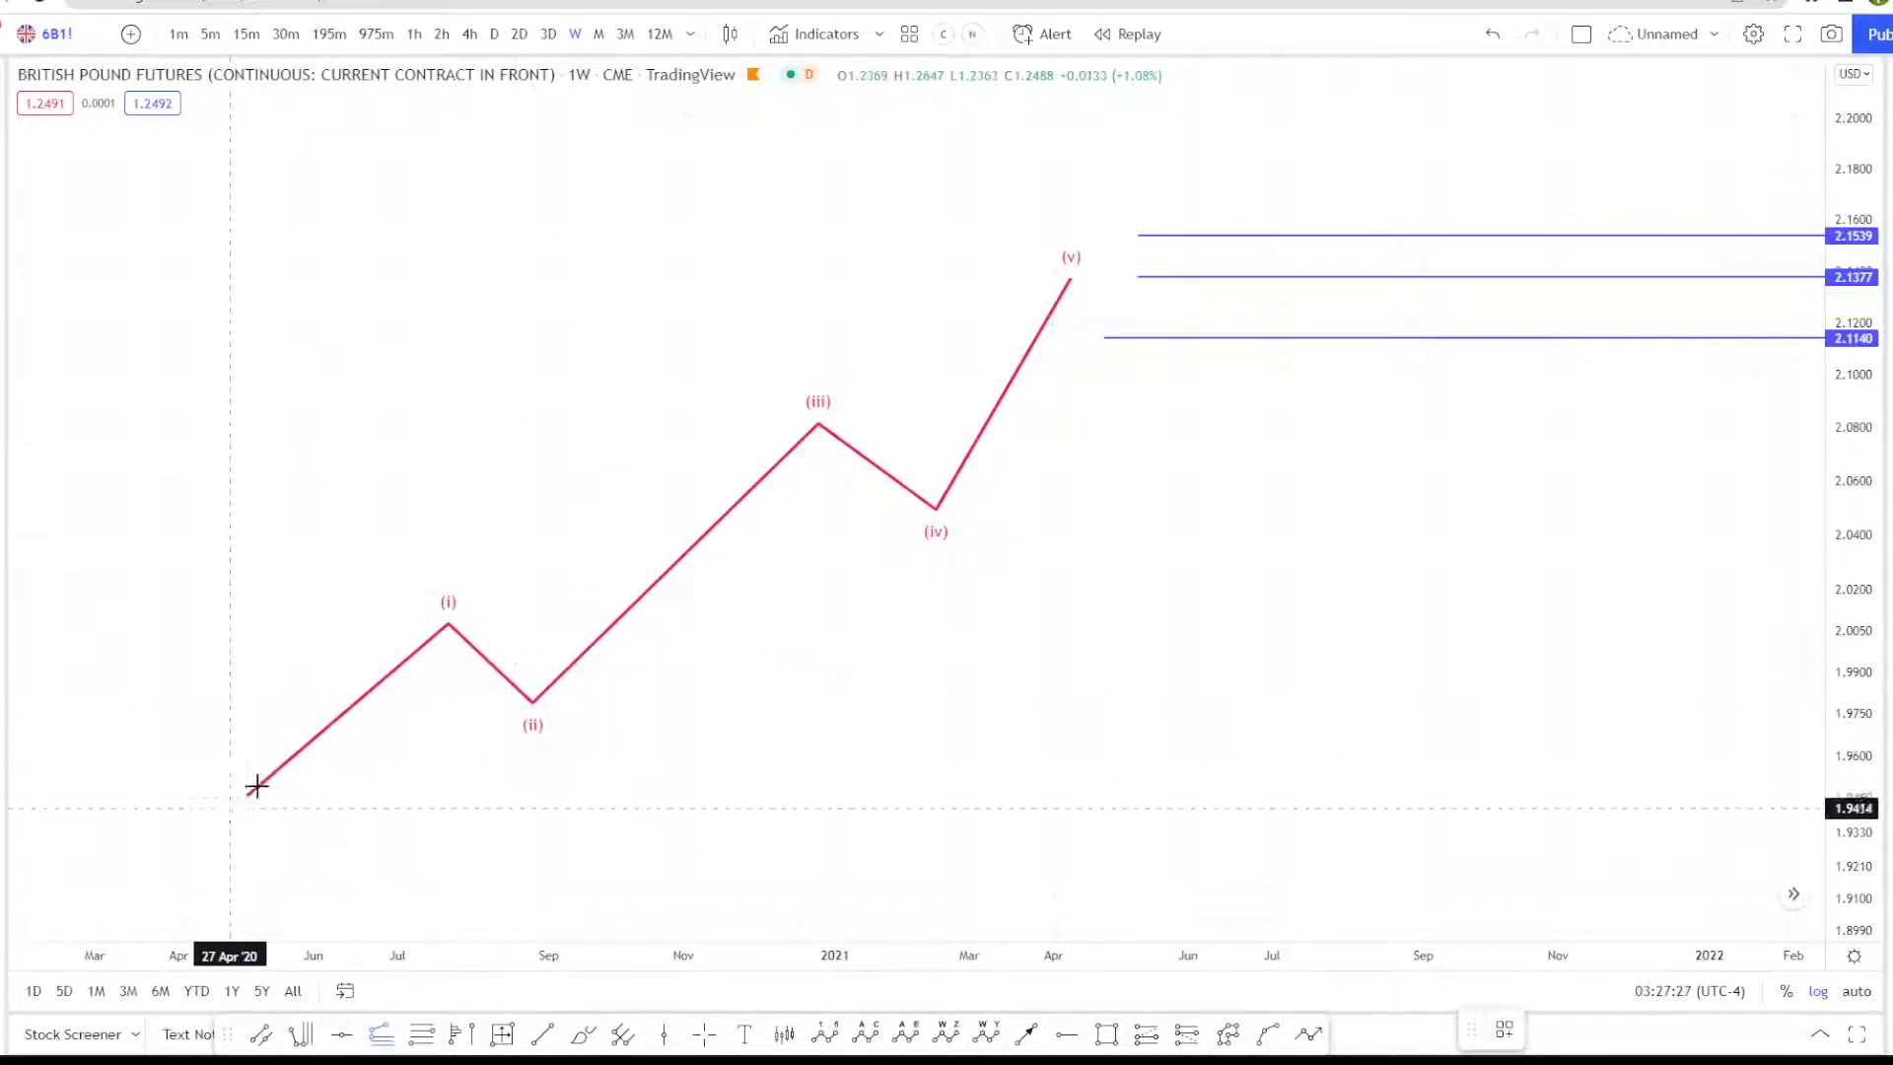
left_click(532, 703)
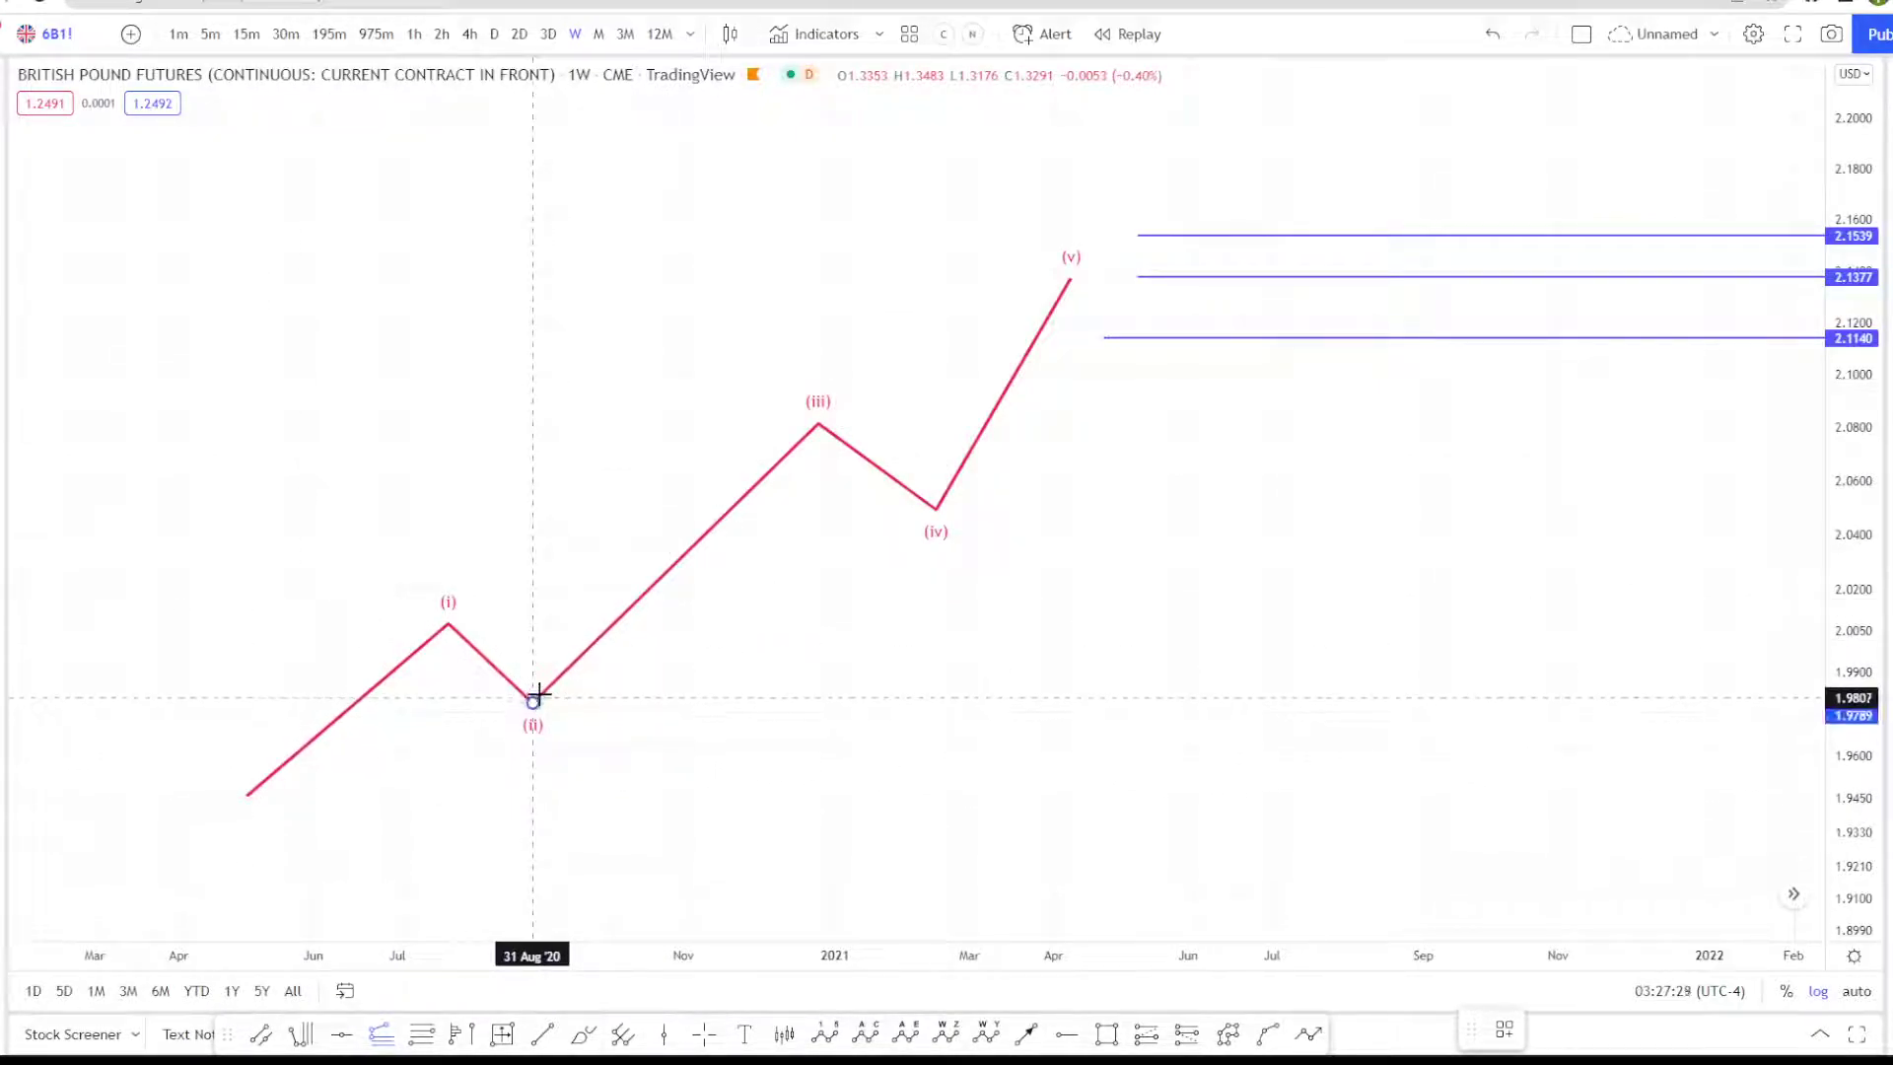
left_click(817, 425)
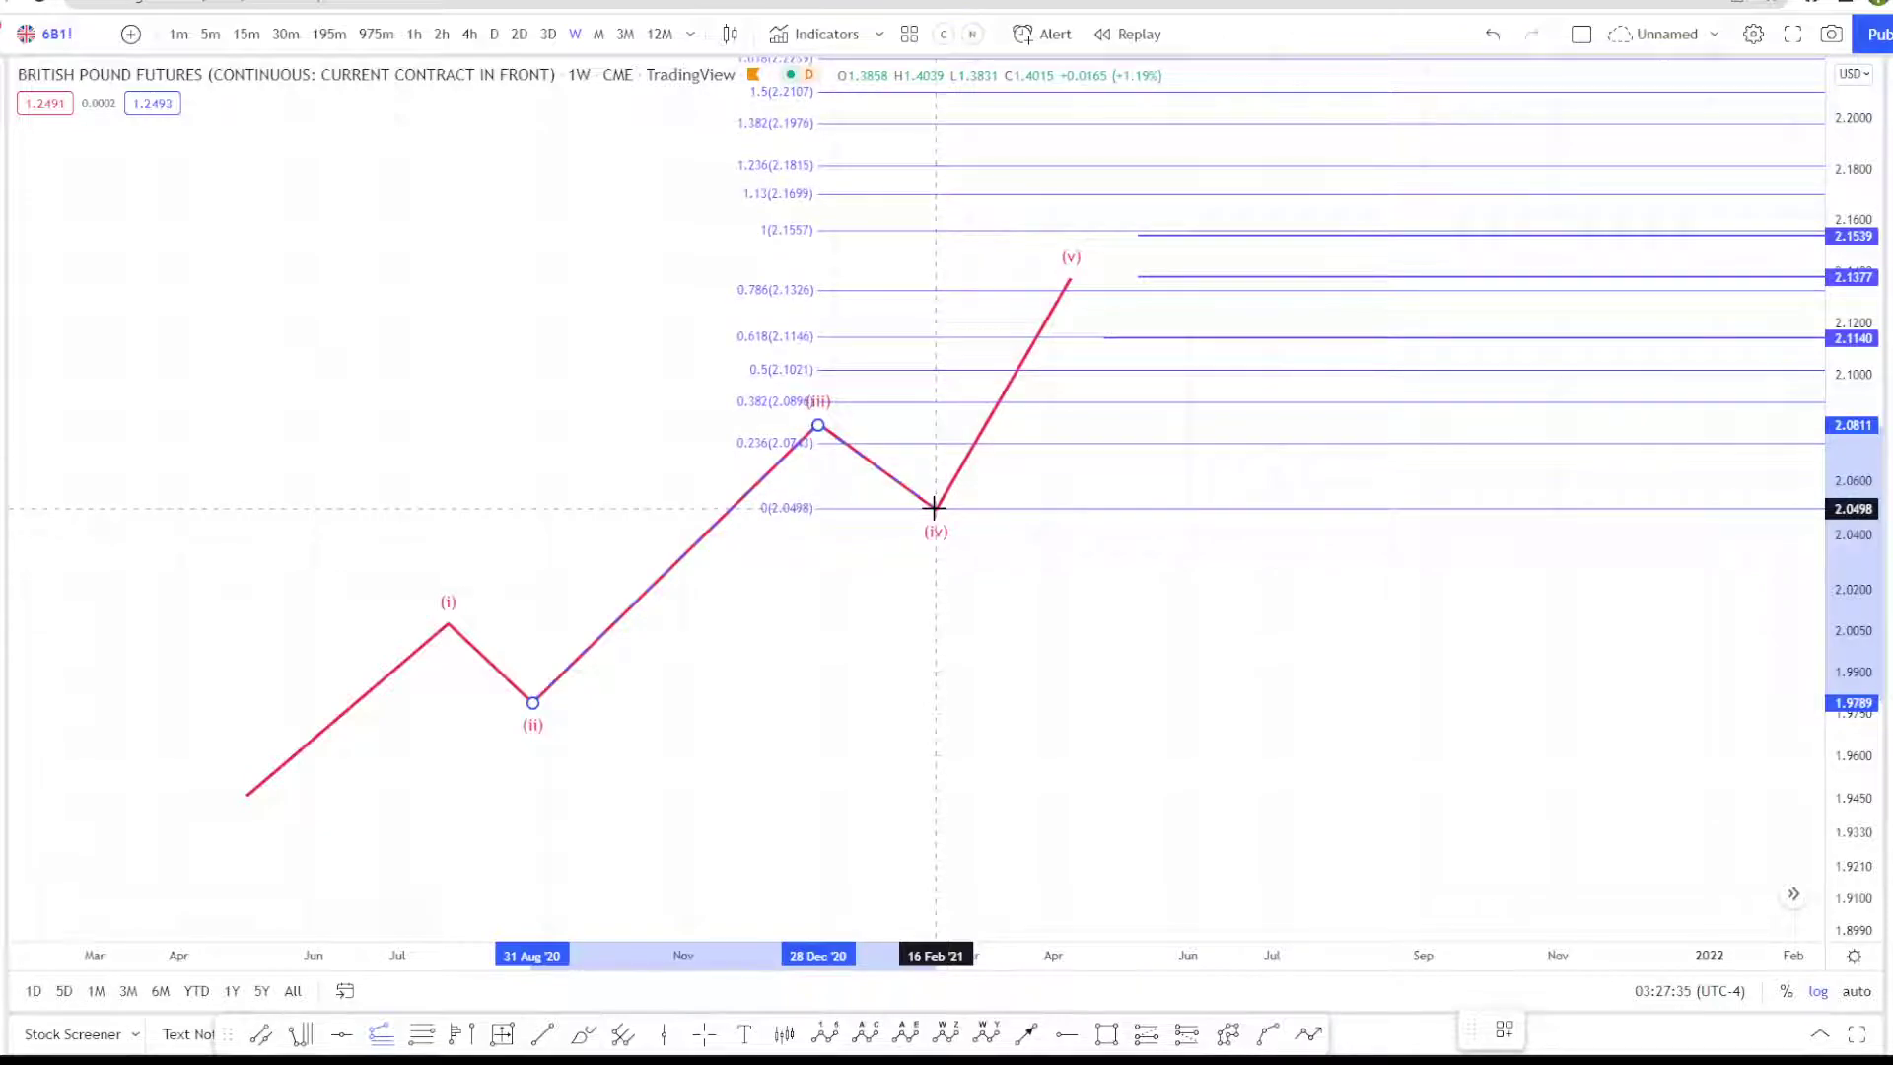
left_click(935, 508)
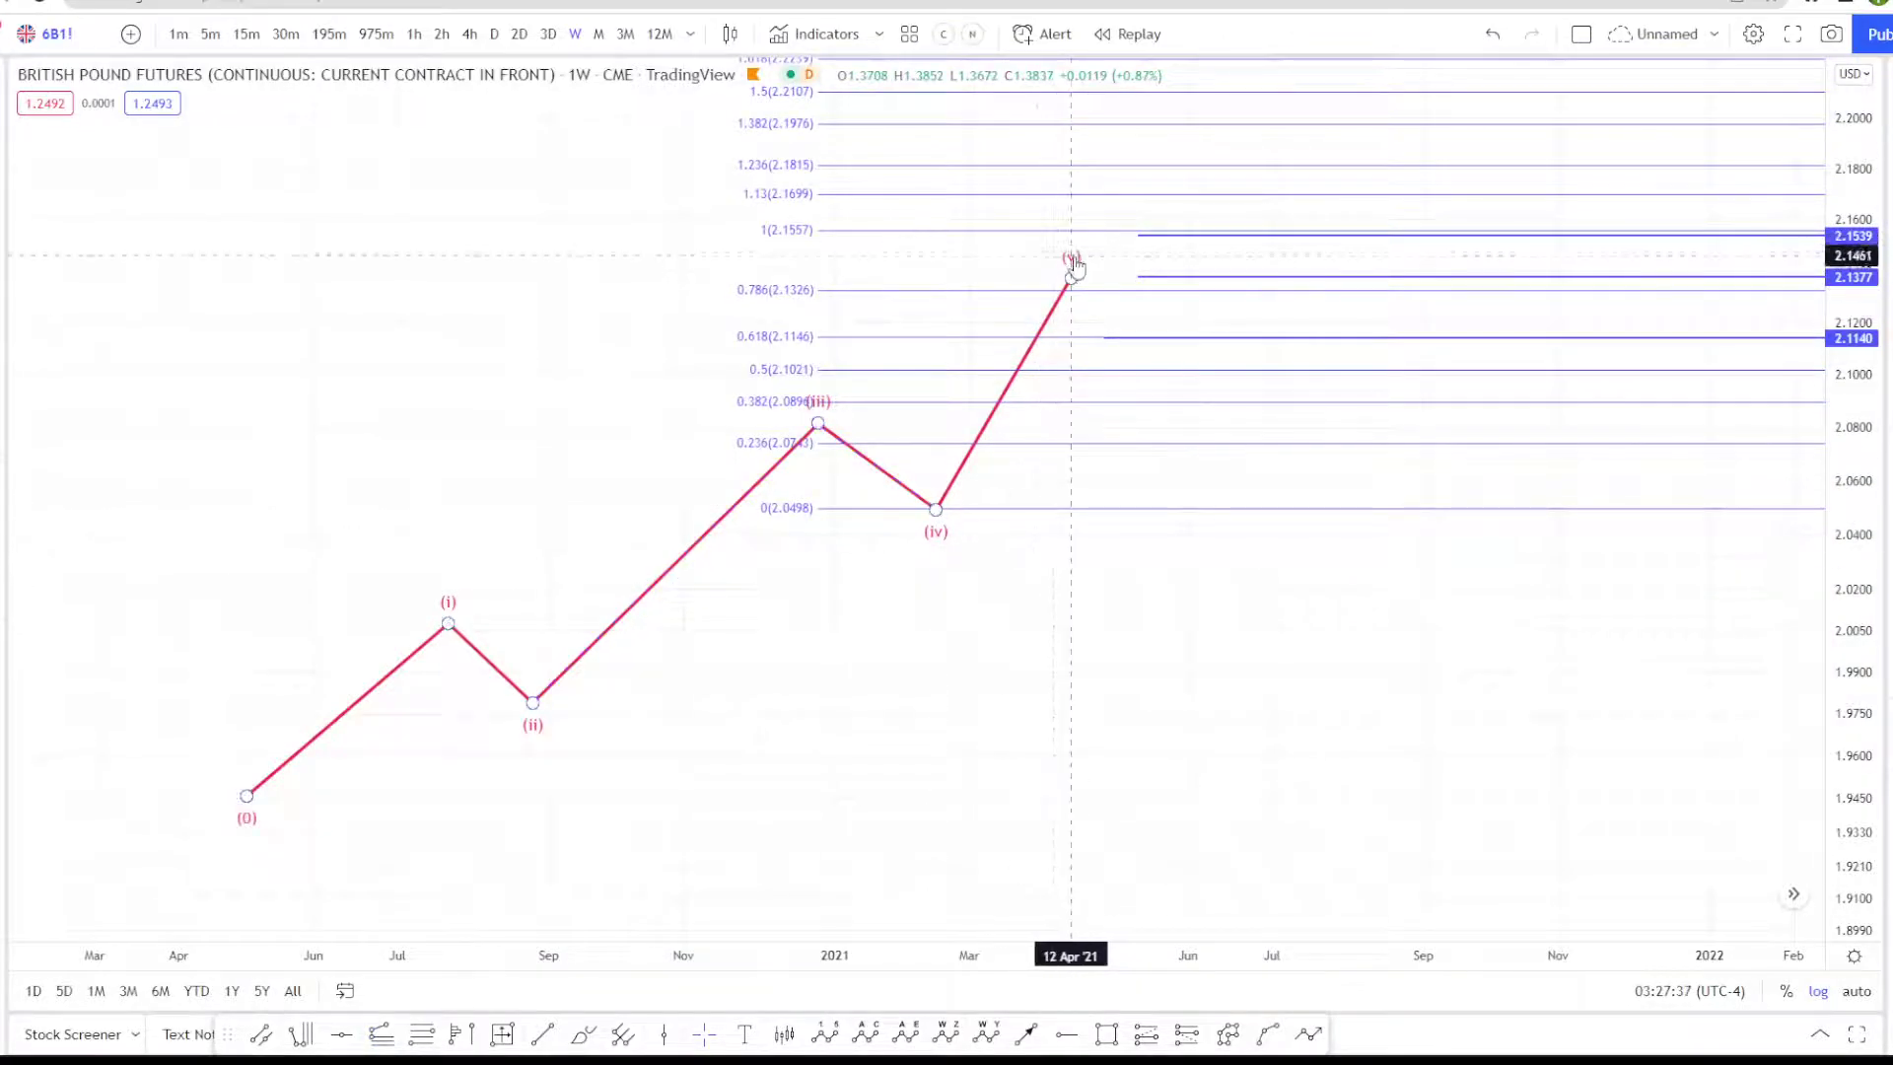
left_click_drag(1074, 265, 1091, 226)
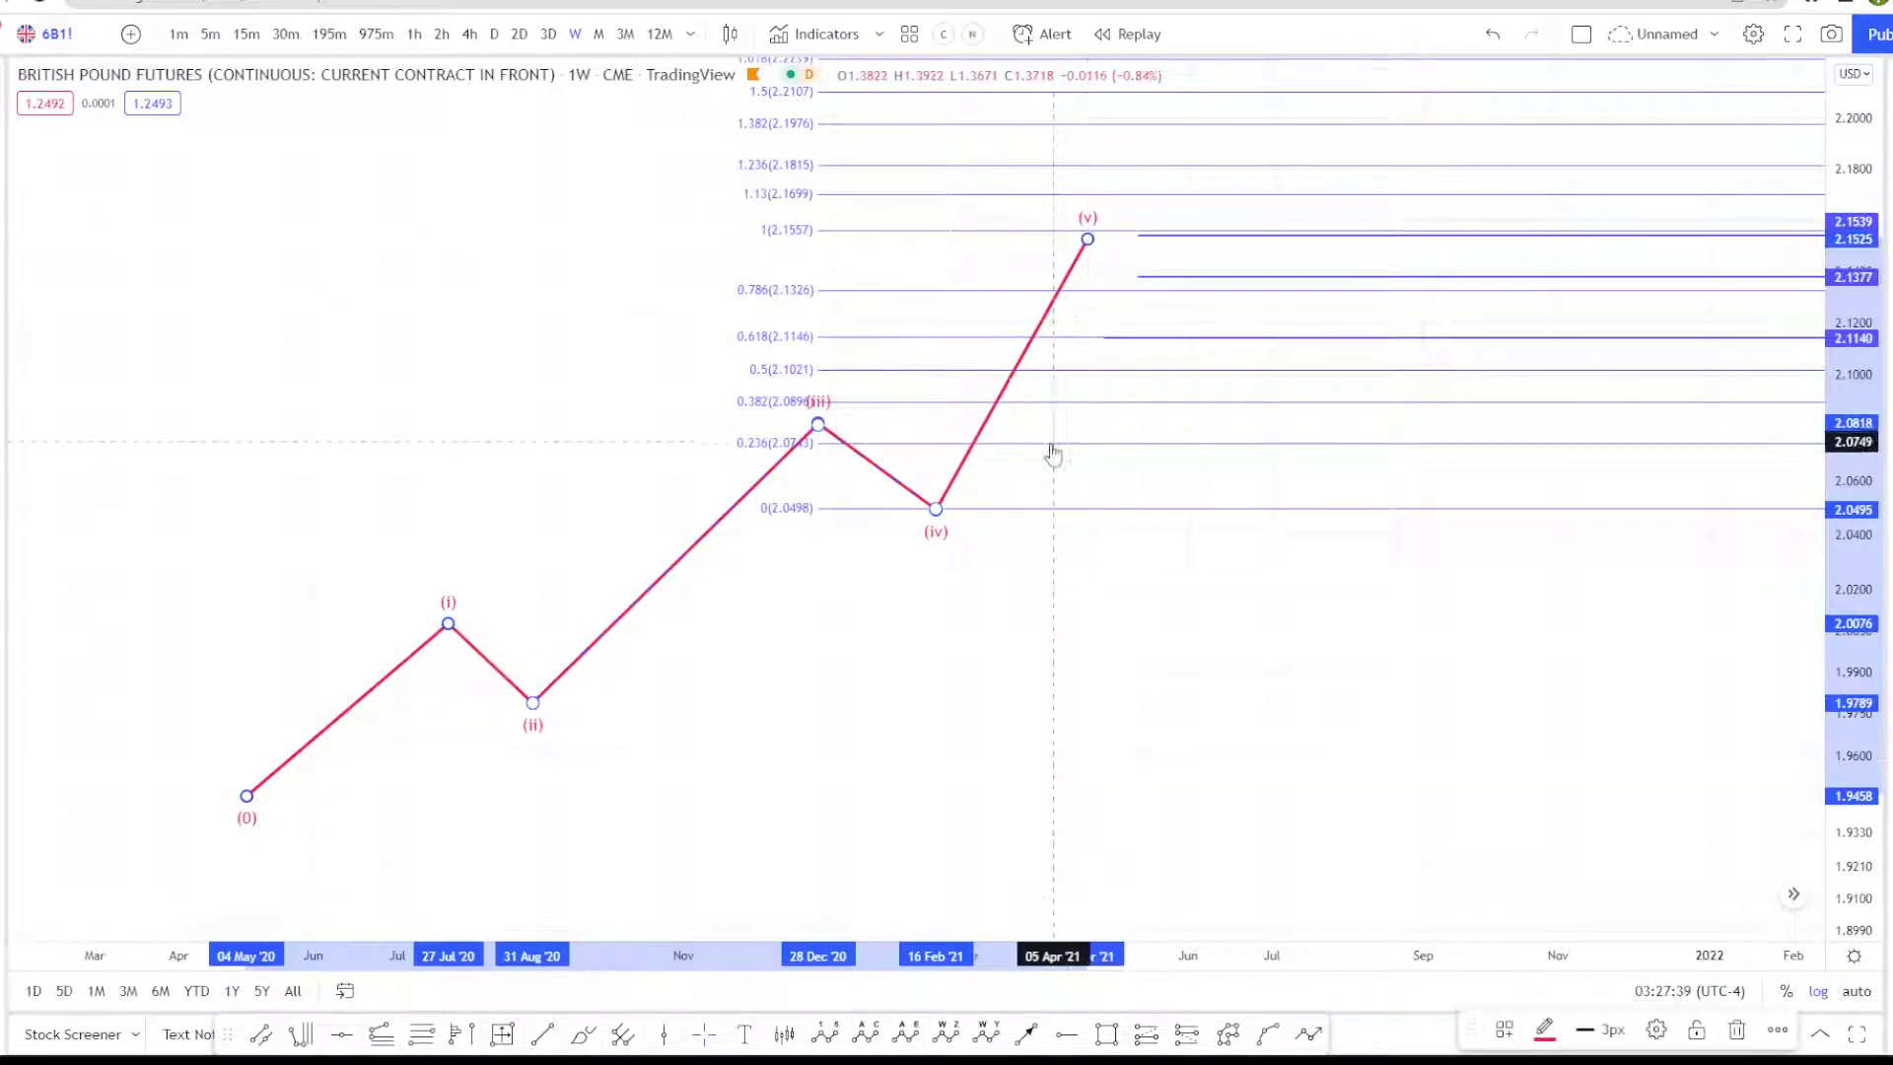
Step: Place a horizontal ray at 2.1545 and delete the Fib extension
left_click(1066, 1033)
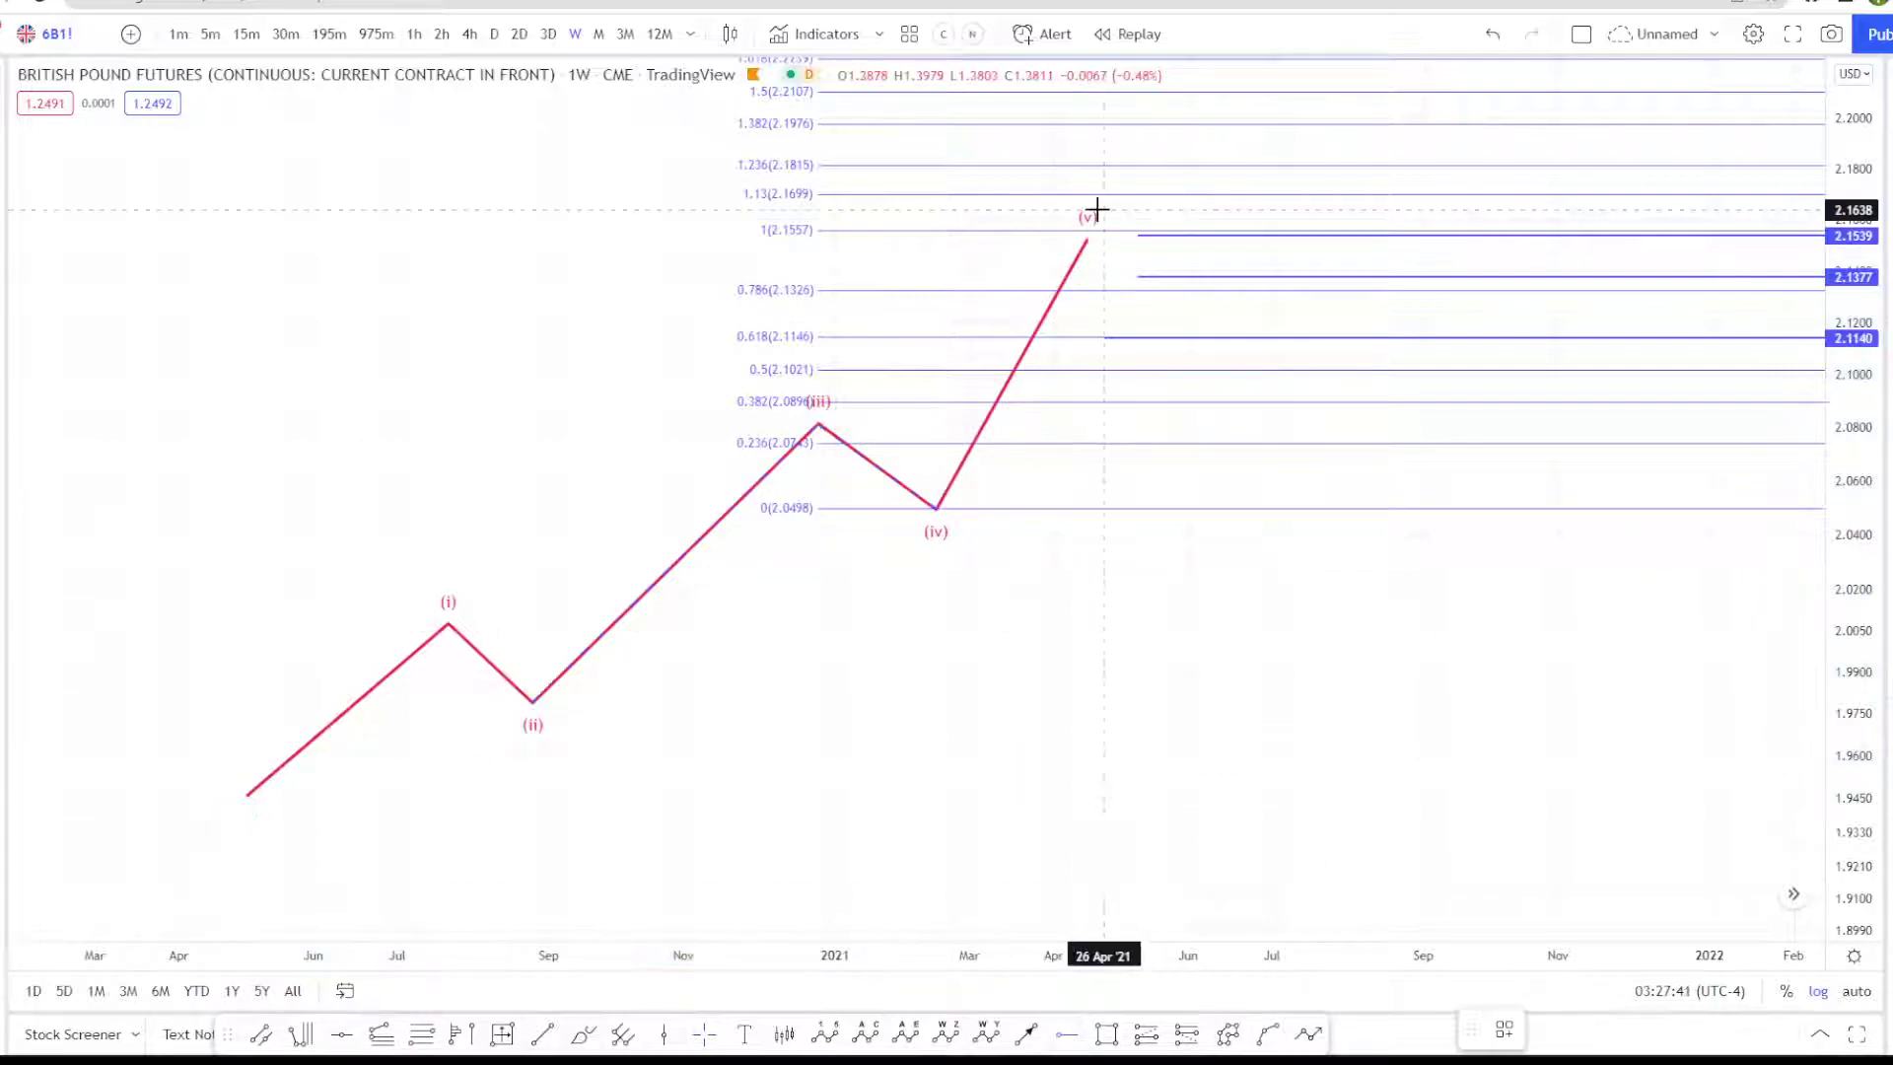
left_click(1134, 233)
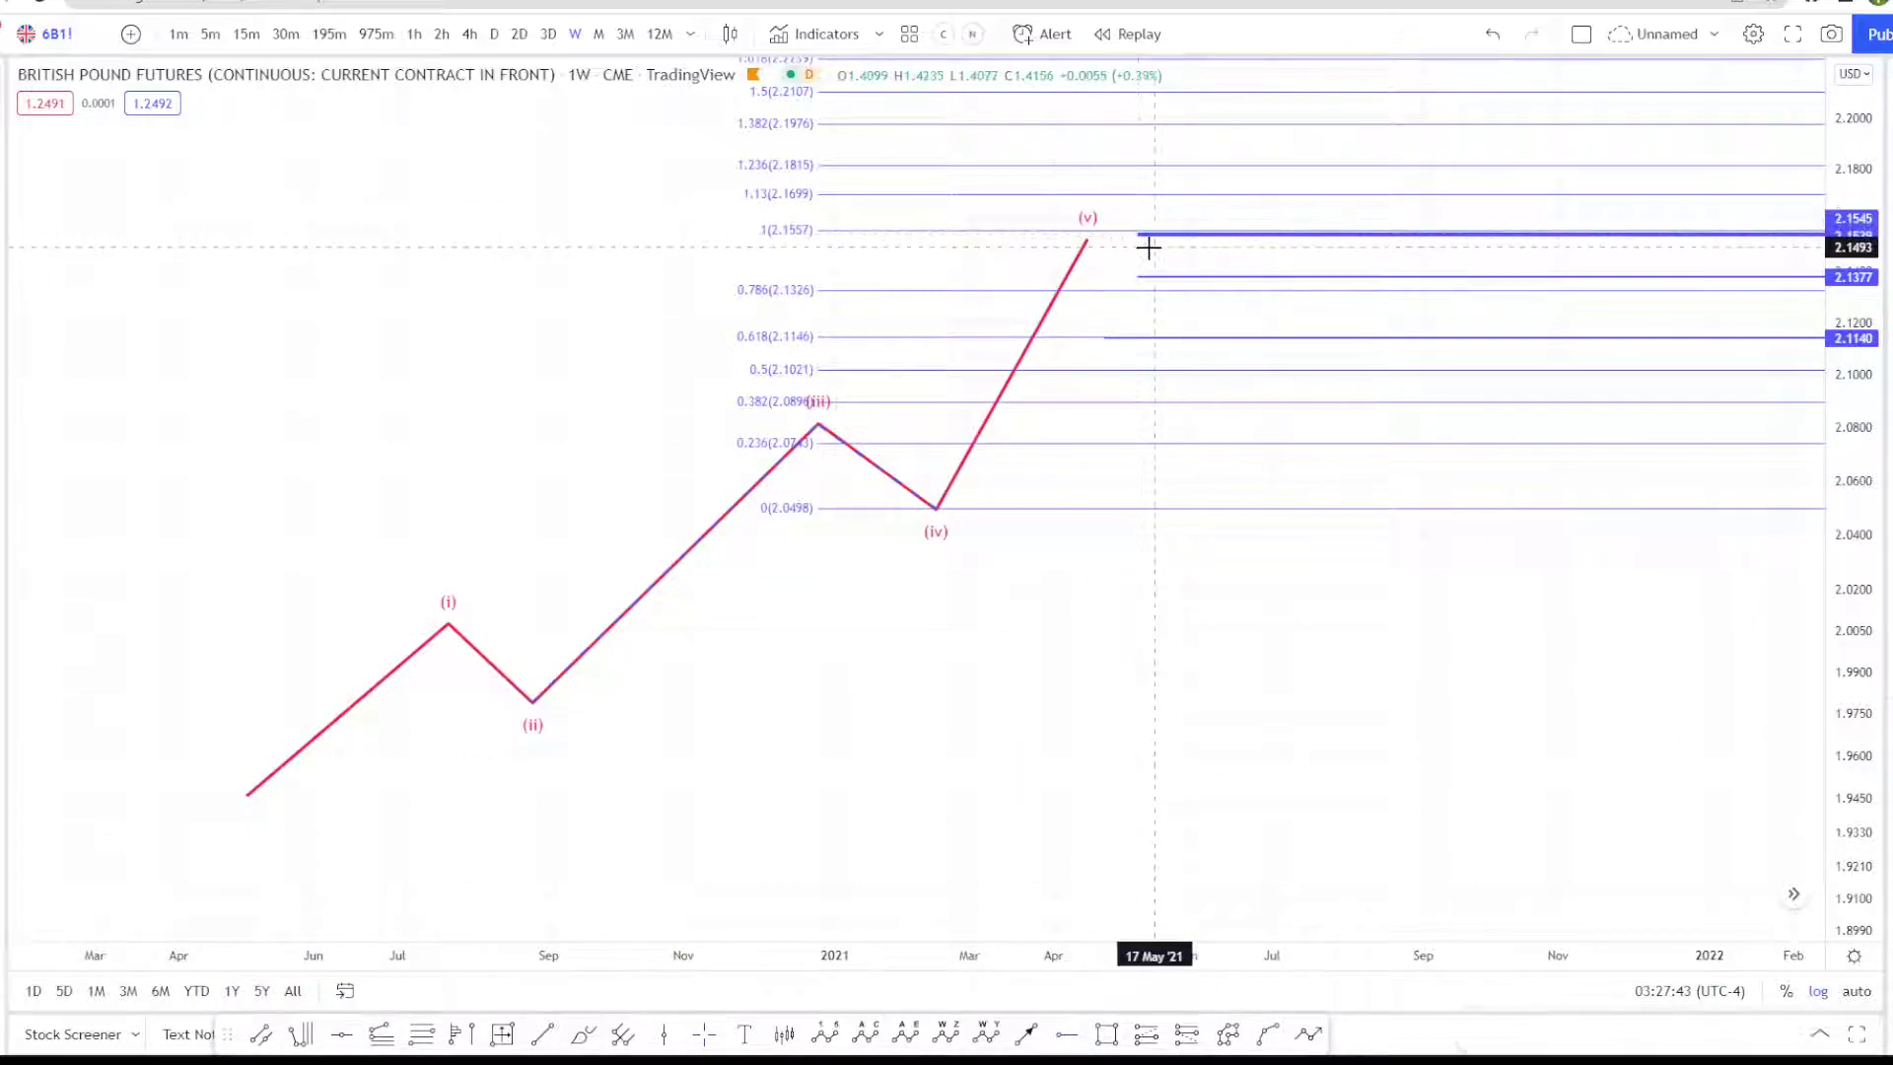
left_click(1097, 296)
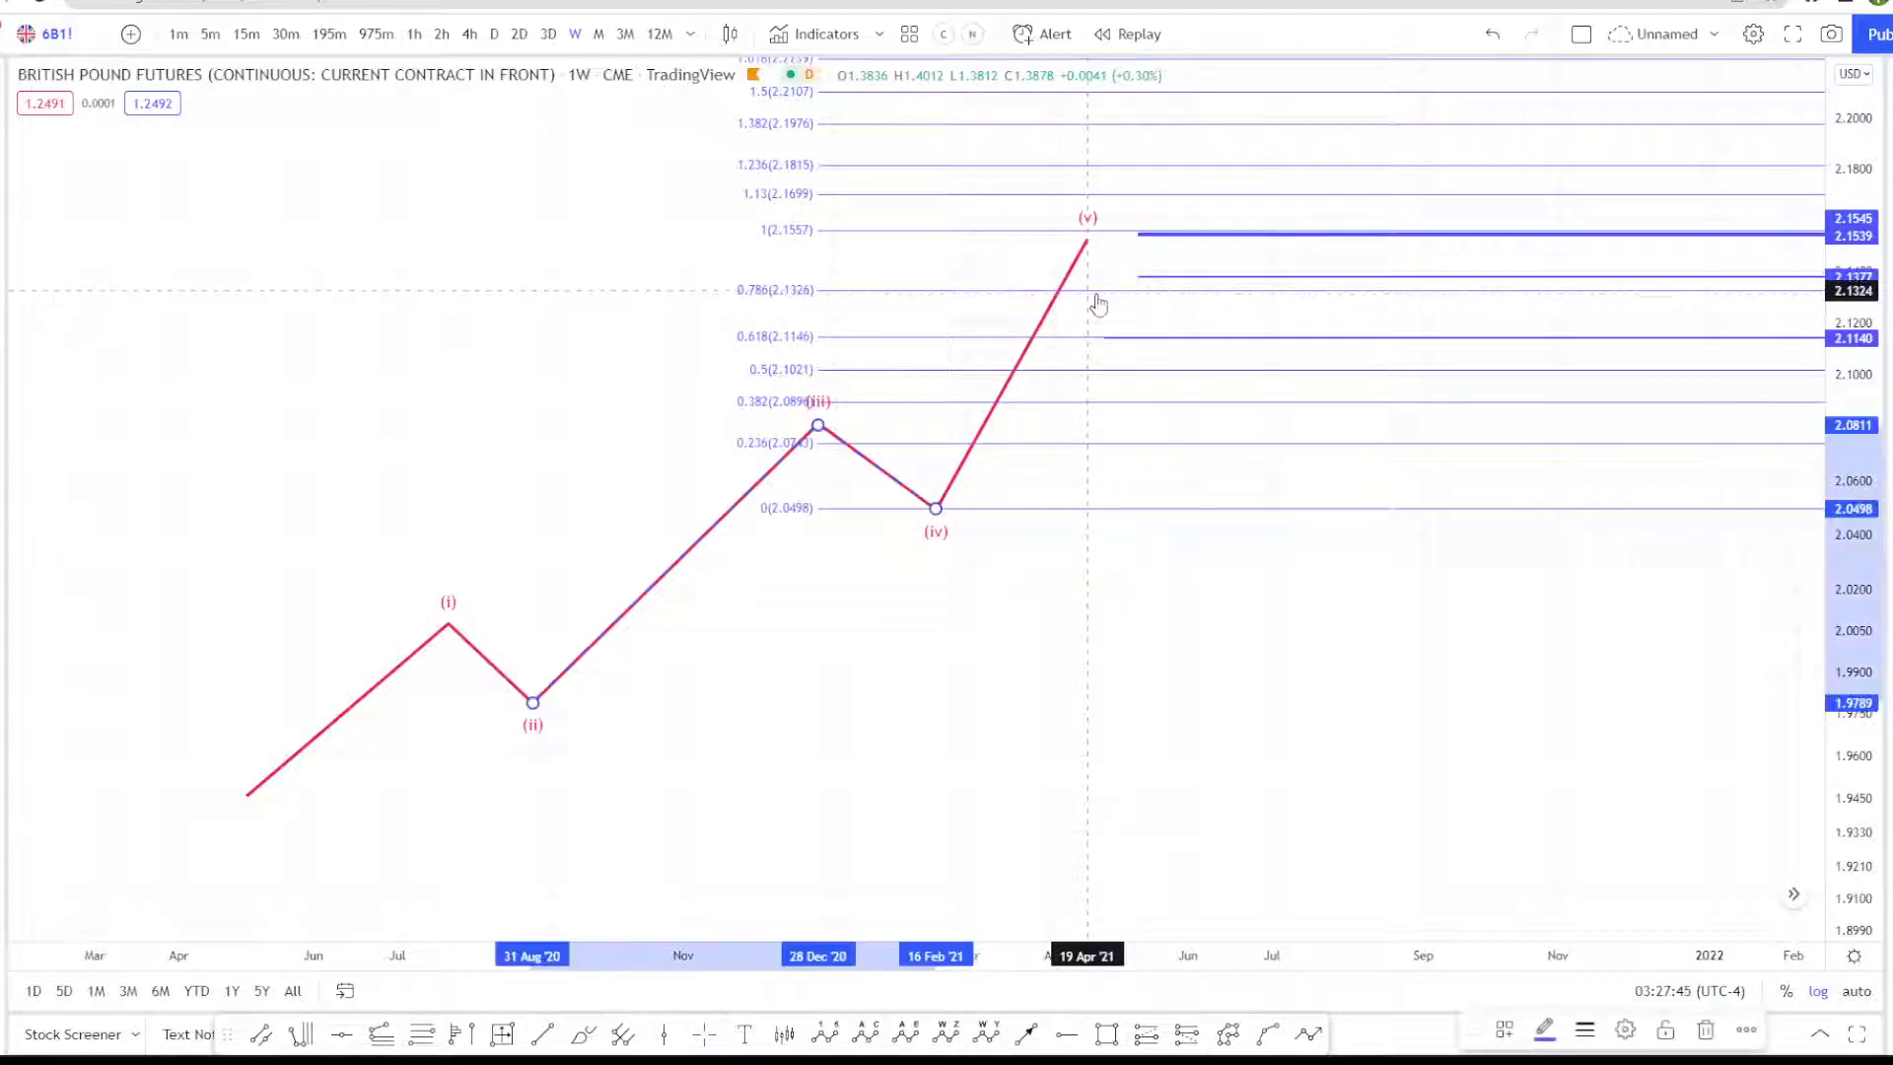
key("Delete")
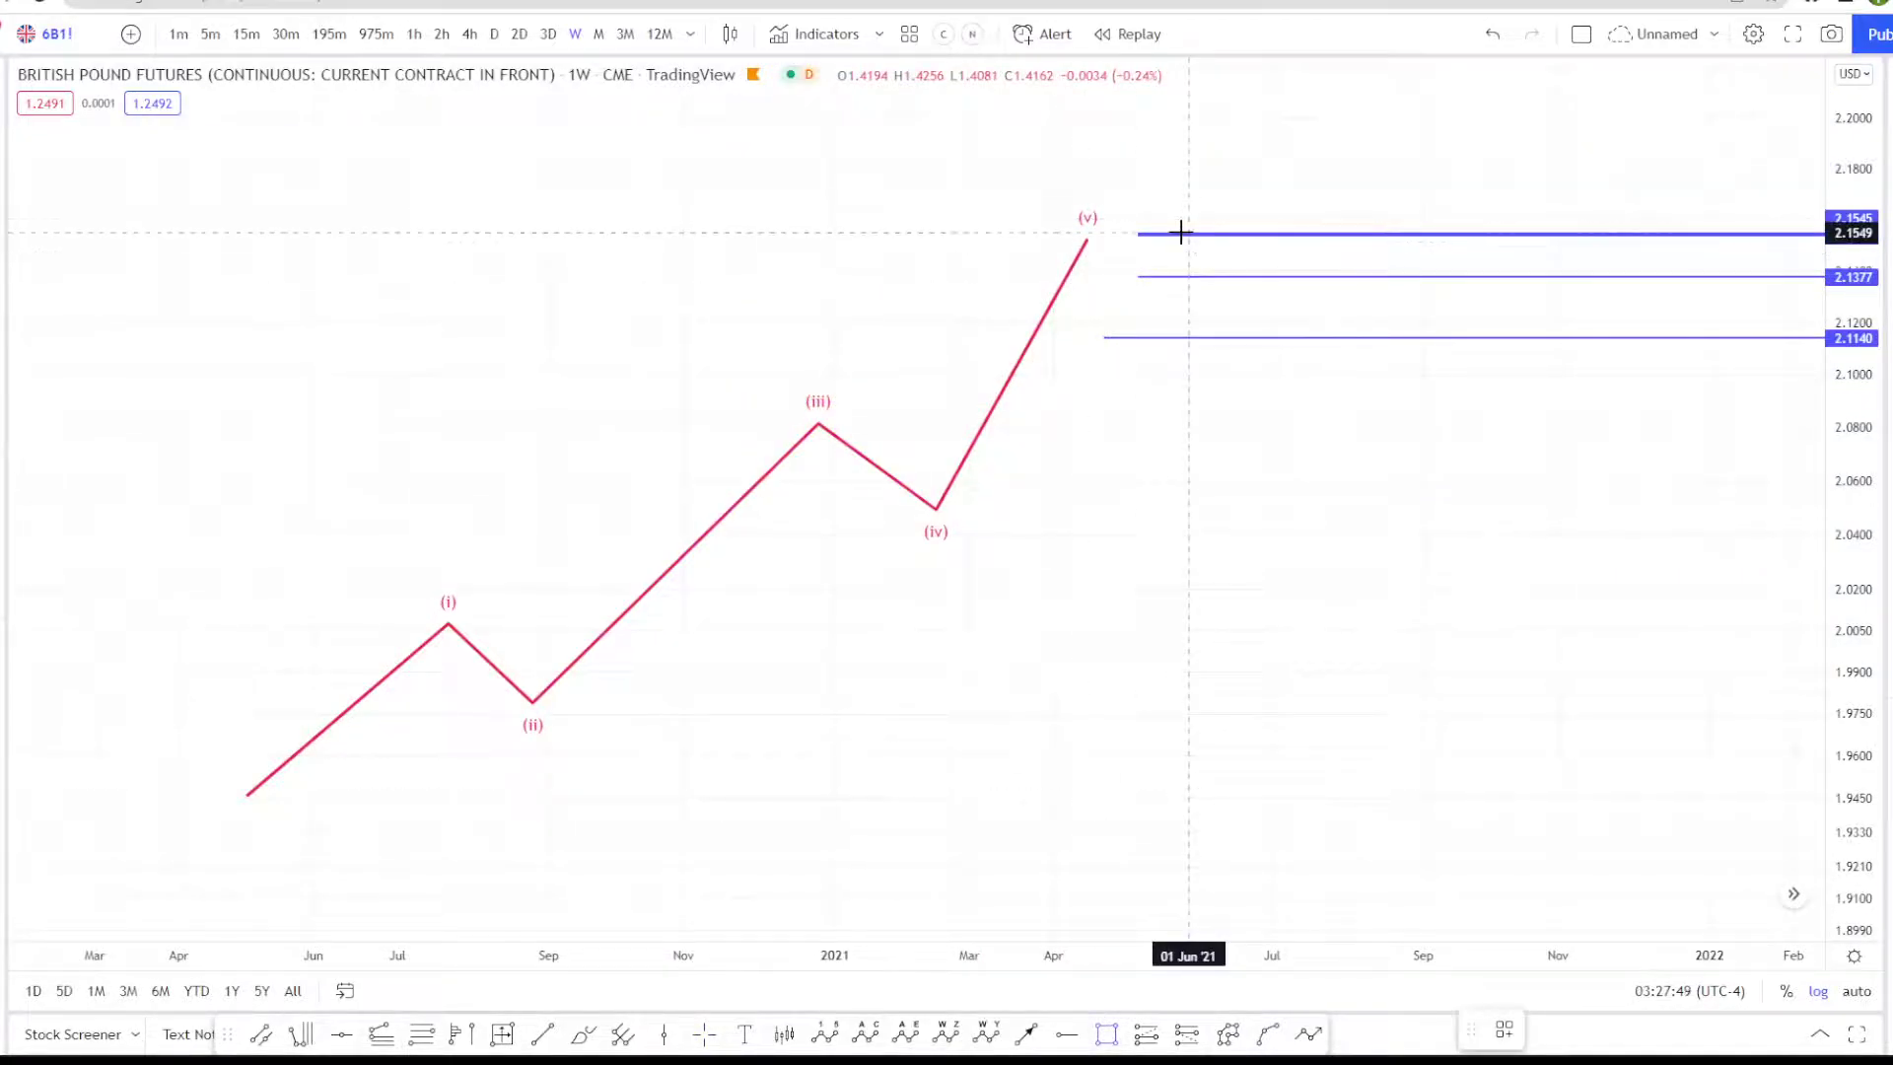
Step: Draw a yellow box spanning 2.1377 to 2.1545 and shift the view slightly down
mouse_move(1189, 234)
left_mouse_down()
mouse_move(1360, 275)
mouse_move(1472, 276)
left_mouse_up()
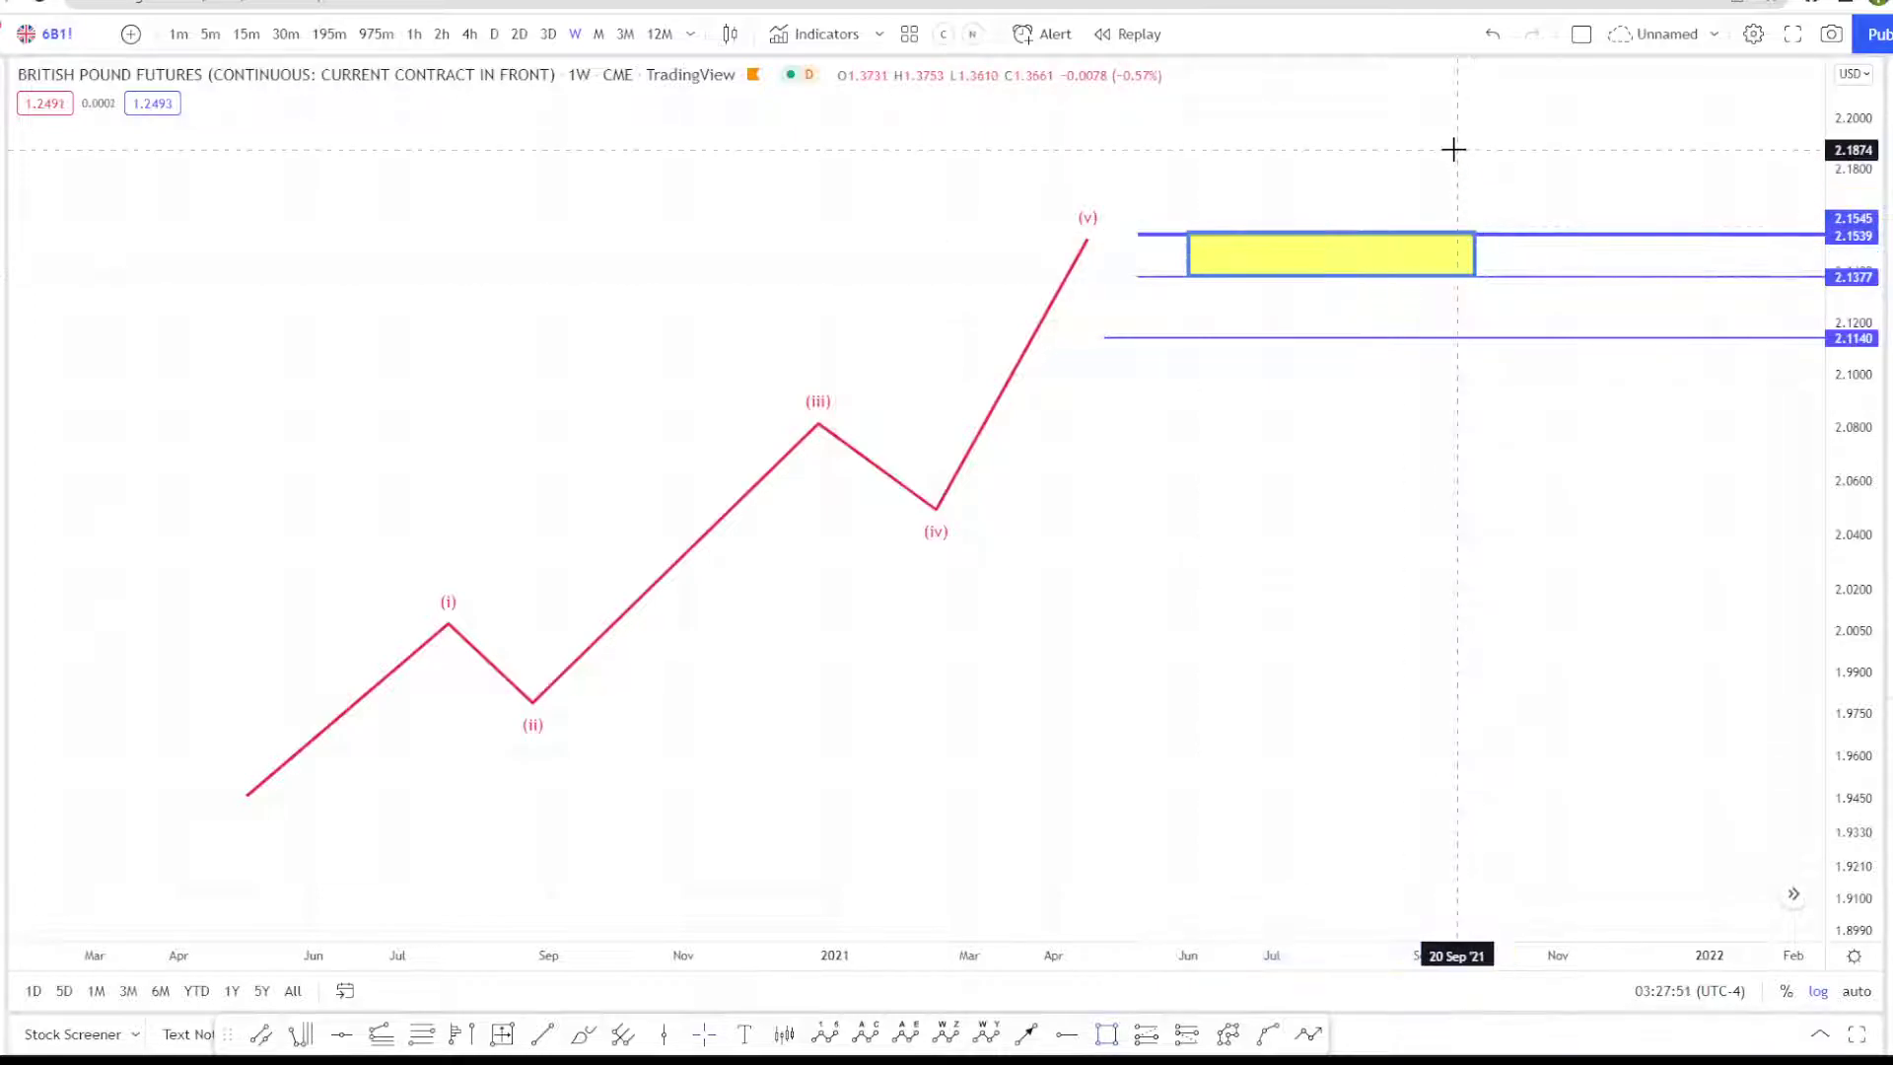
left_click_drag(1449, 156, 1445, 174)
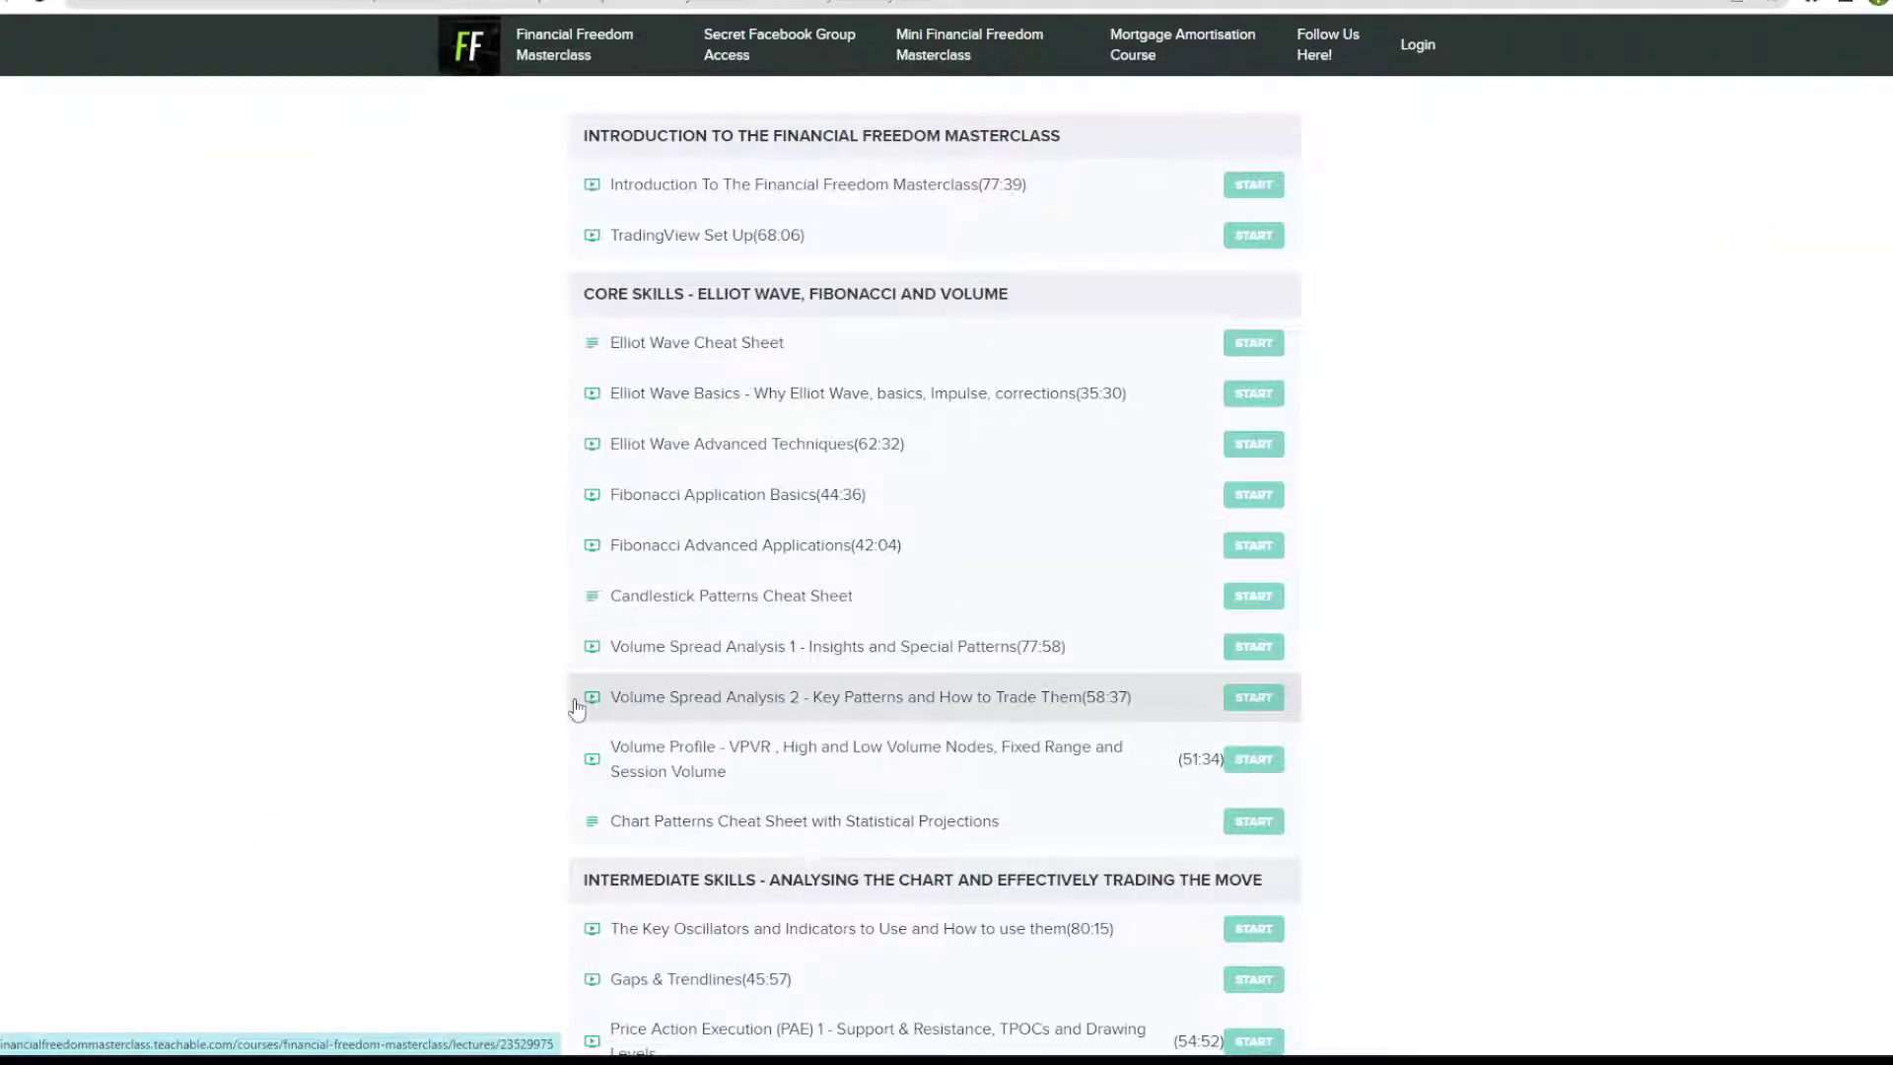
Step: Scroll down the lecture list, then remove all drawings from the TradingView chart
scroll(848, 607, "down", 2)
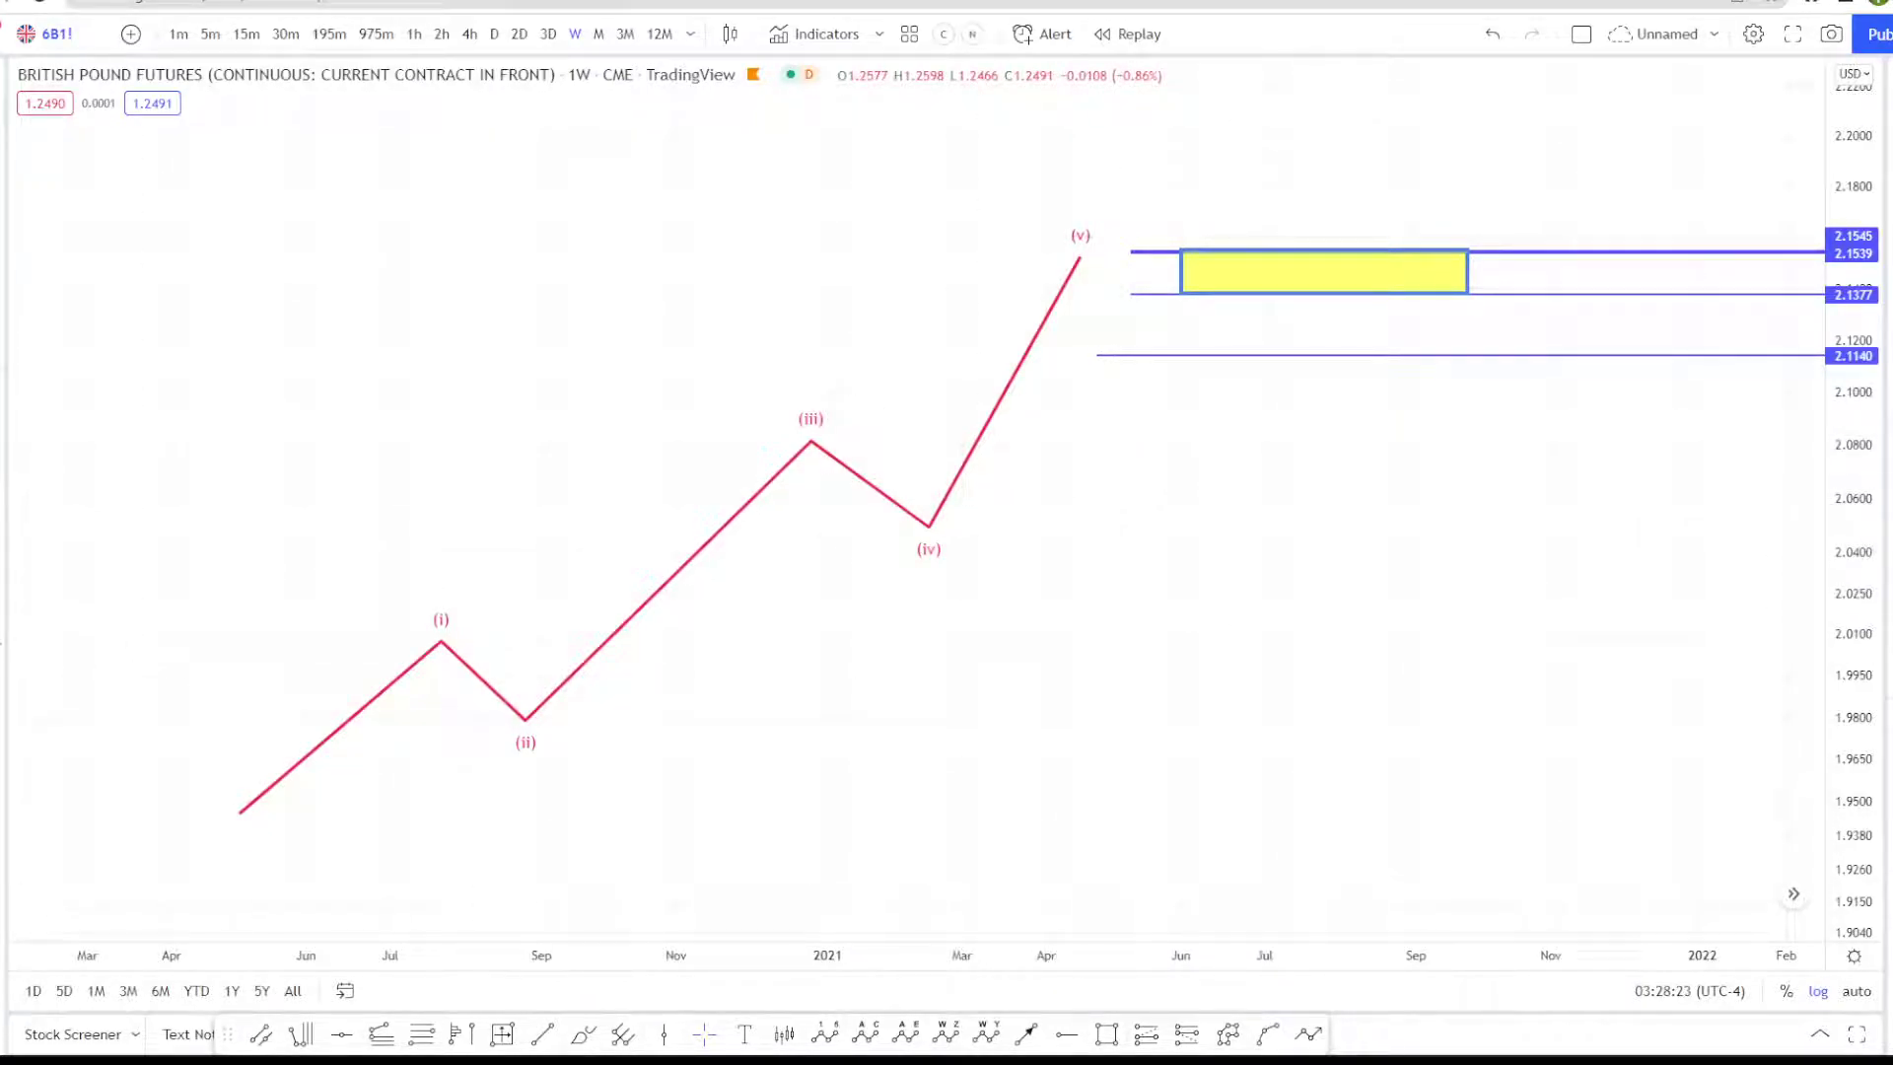
key("ctrl+alt+h")
right_click(989, 511)
left_click(895, 983)
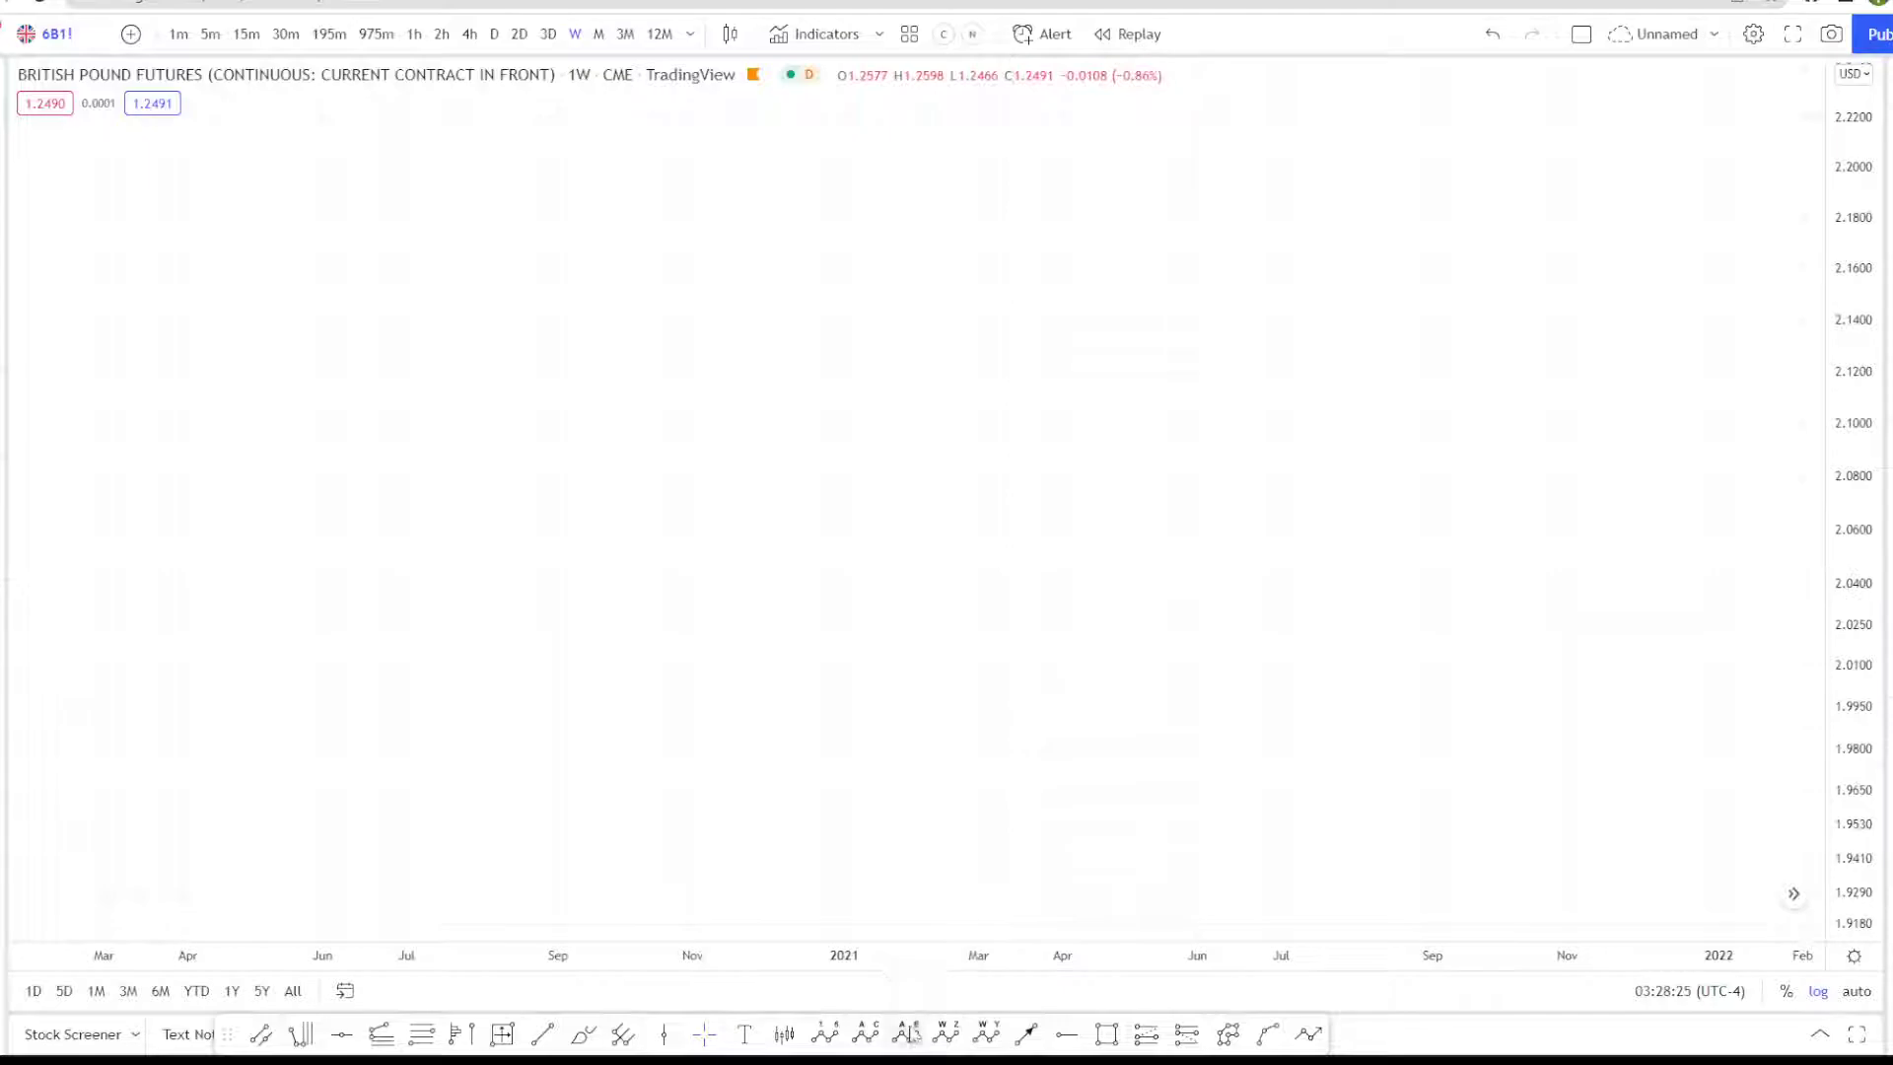
Step: Draw a blue (0)-(a)-(b)-(c) correction wave, with (b) near 2.19 and (c) near 2.05
left_click(866, 1033)
left_click(407, 268)
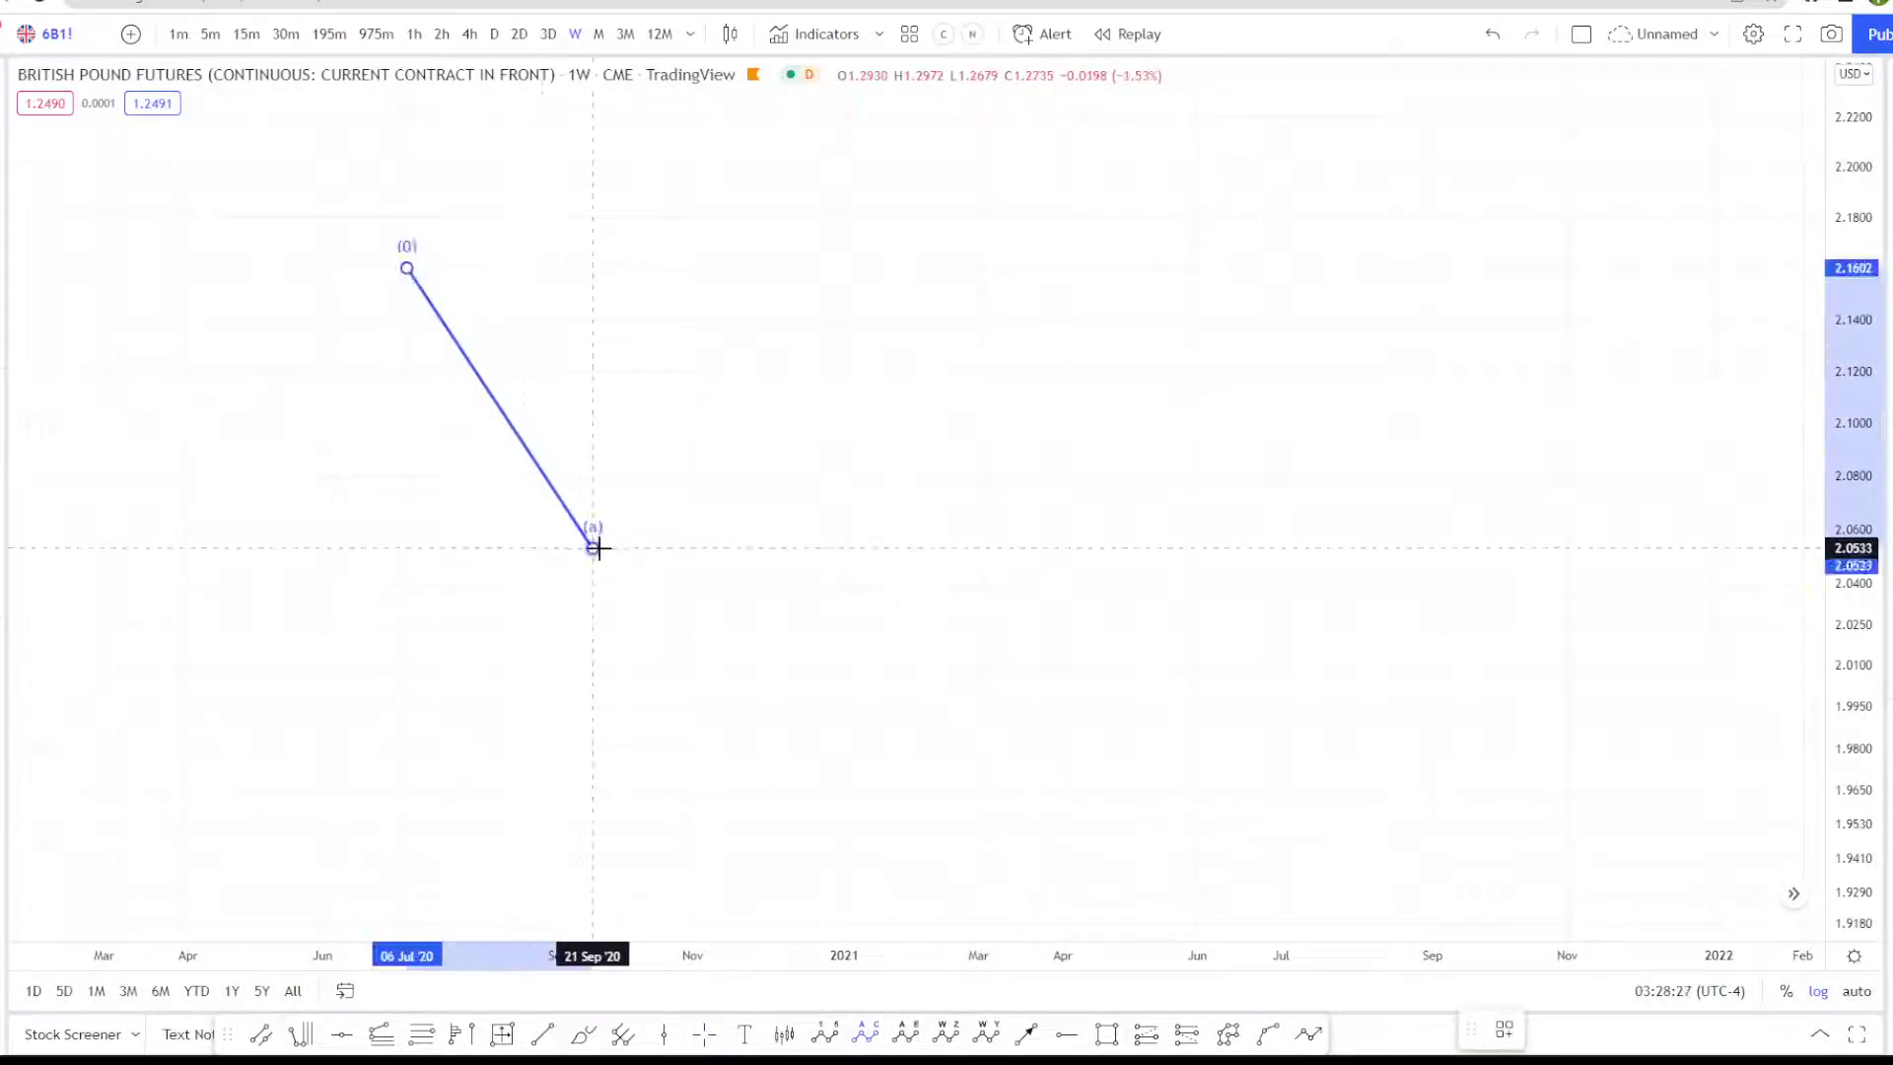
left_click(593, 547)
left_click(896, 193)
left_click(1061, 550)
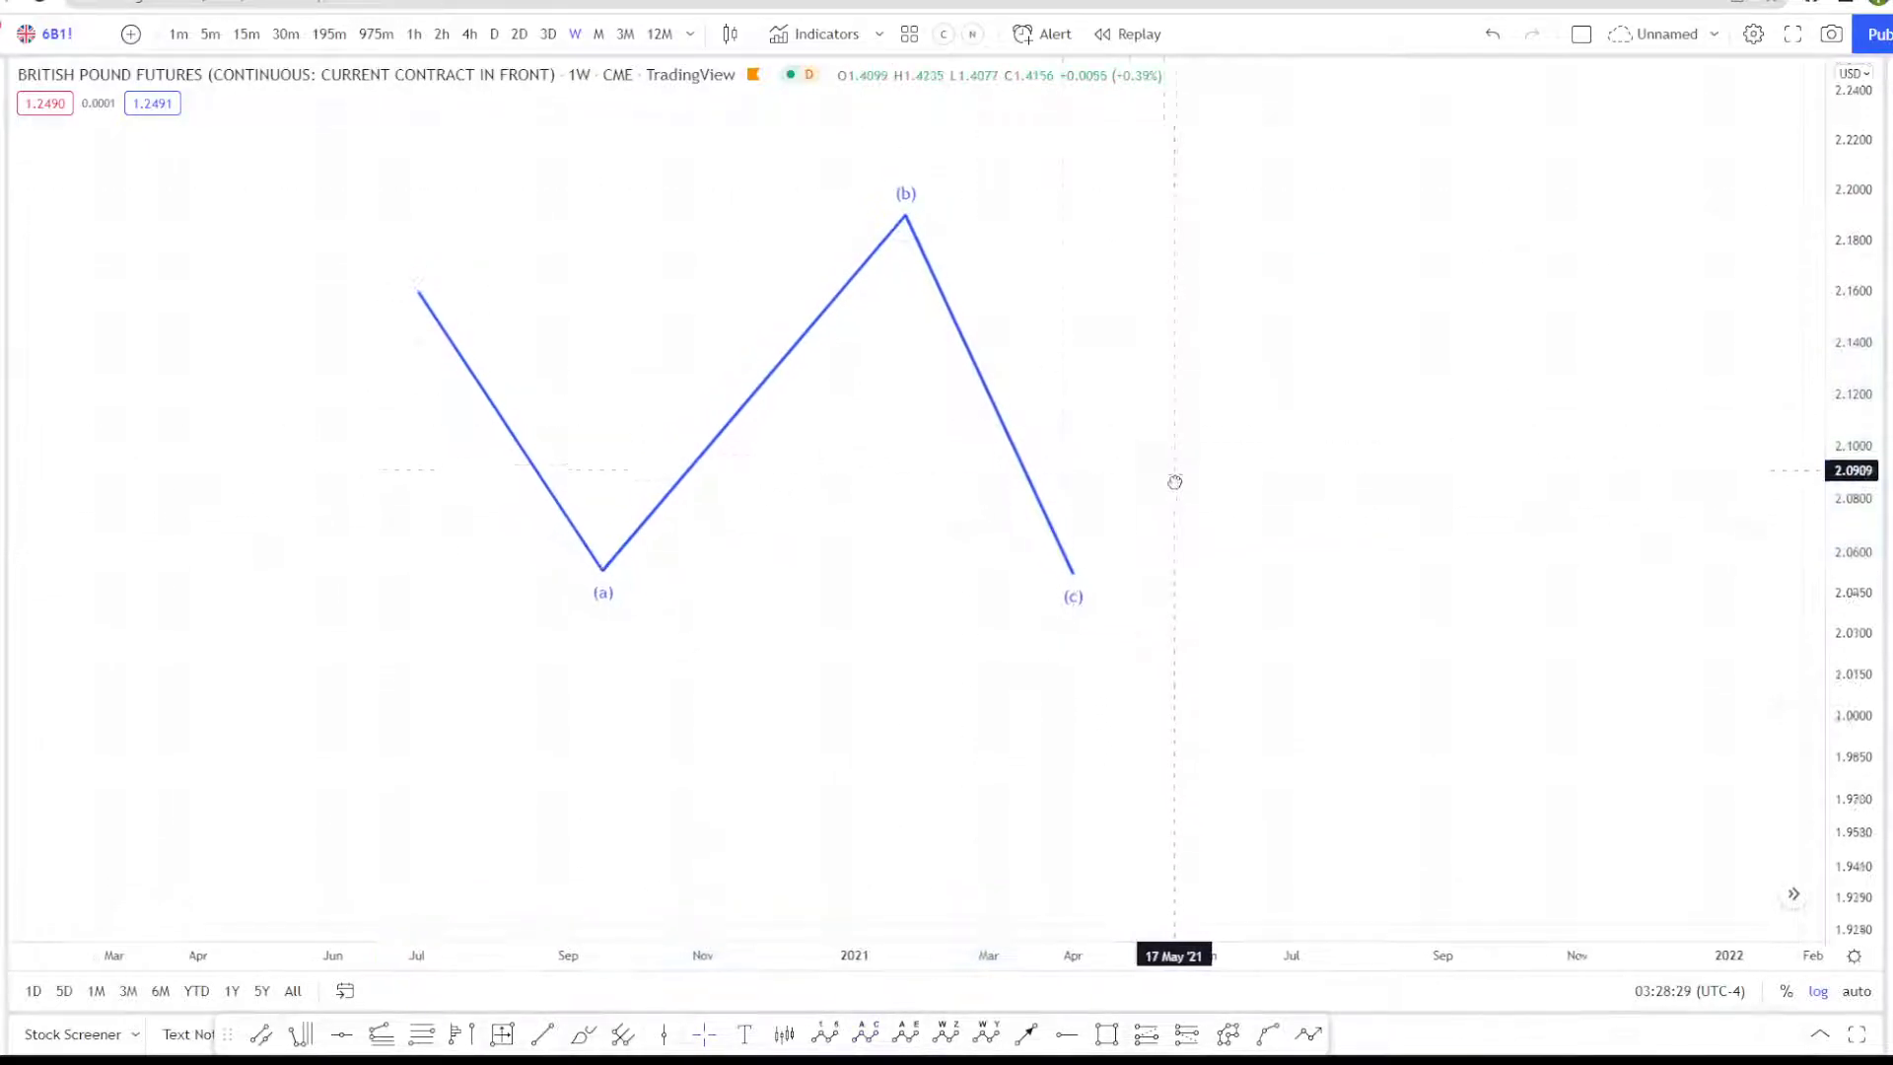
Step: Draw a trend-based Fib extension on the wave's (0), (a) and (b) points, spanning 2.1883 to 1.9704
left_click(381, 1034)
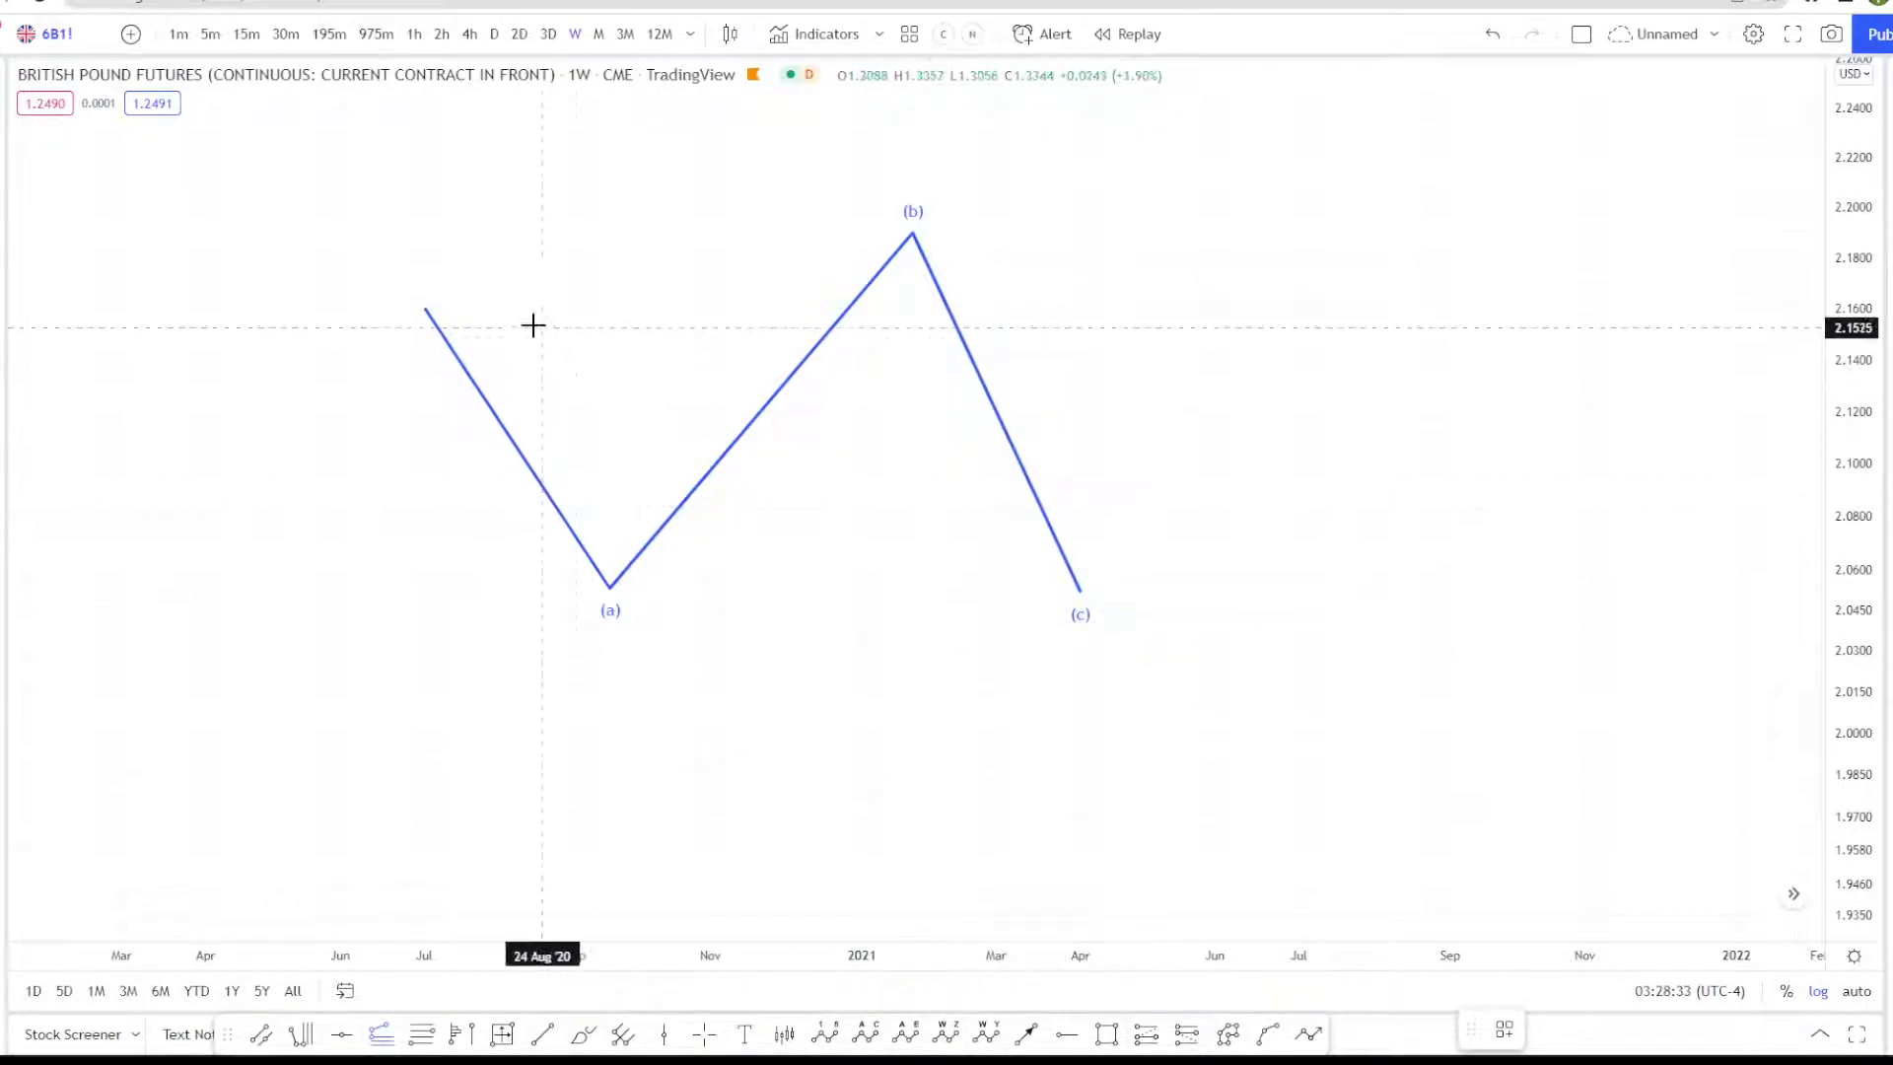
left_click(426, 303)
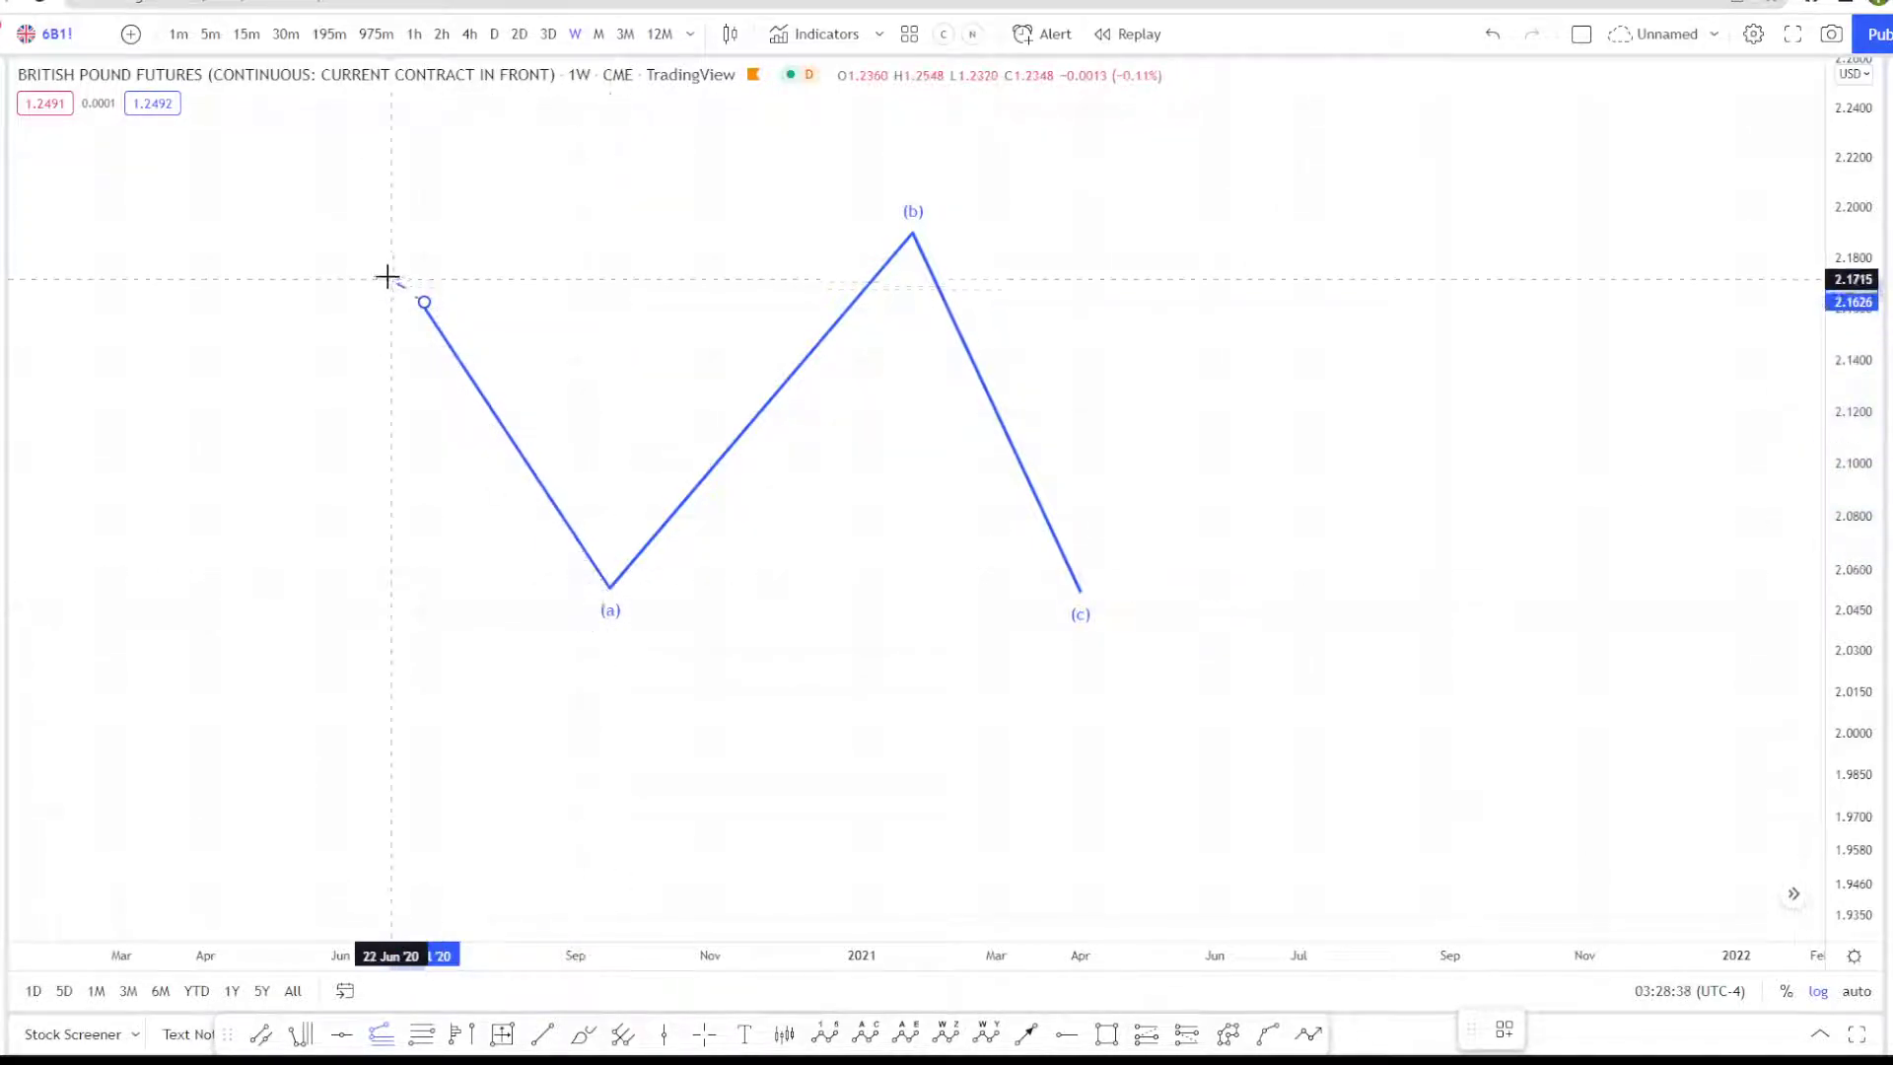
left_click(611, 586)
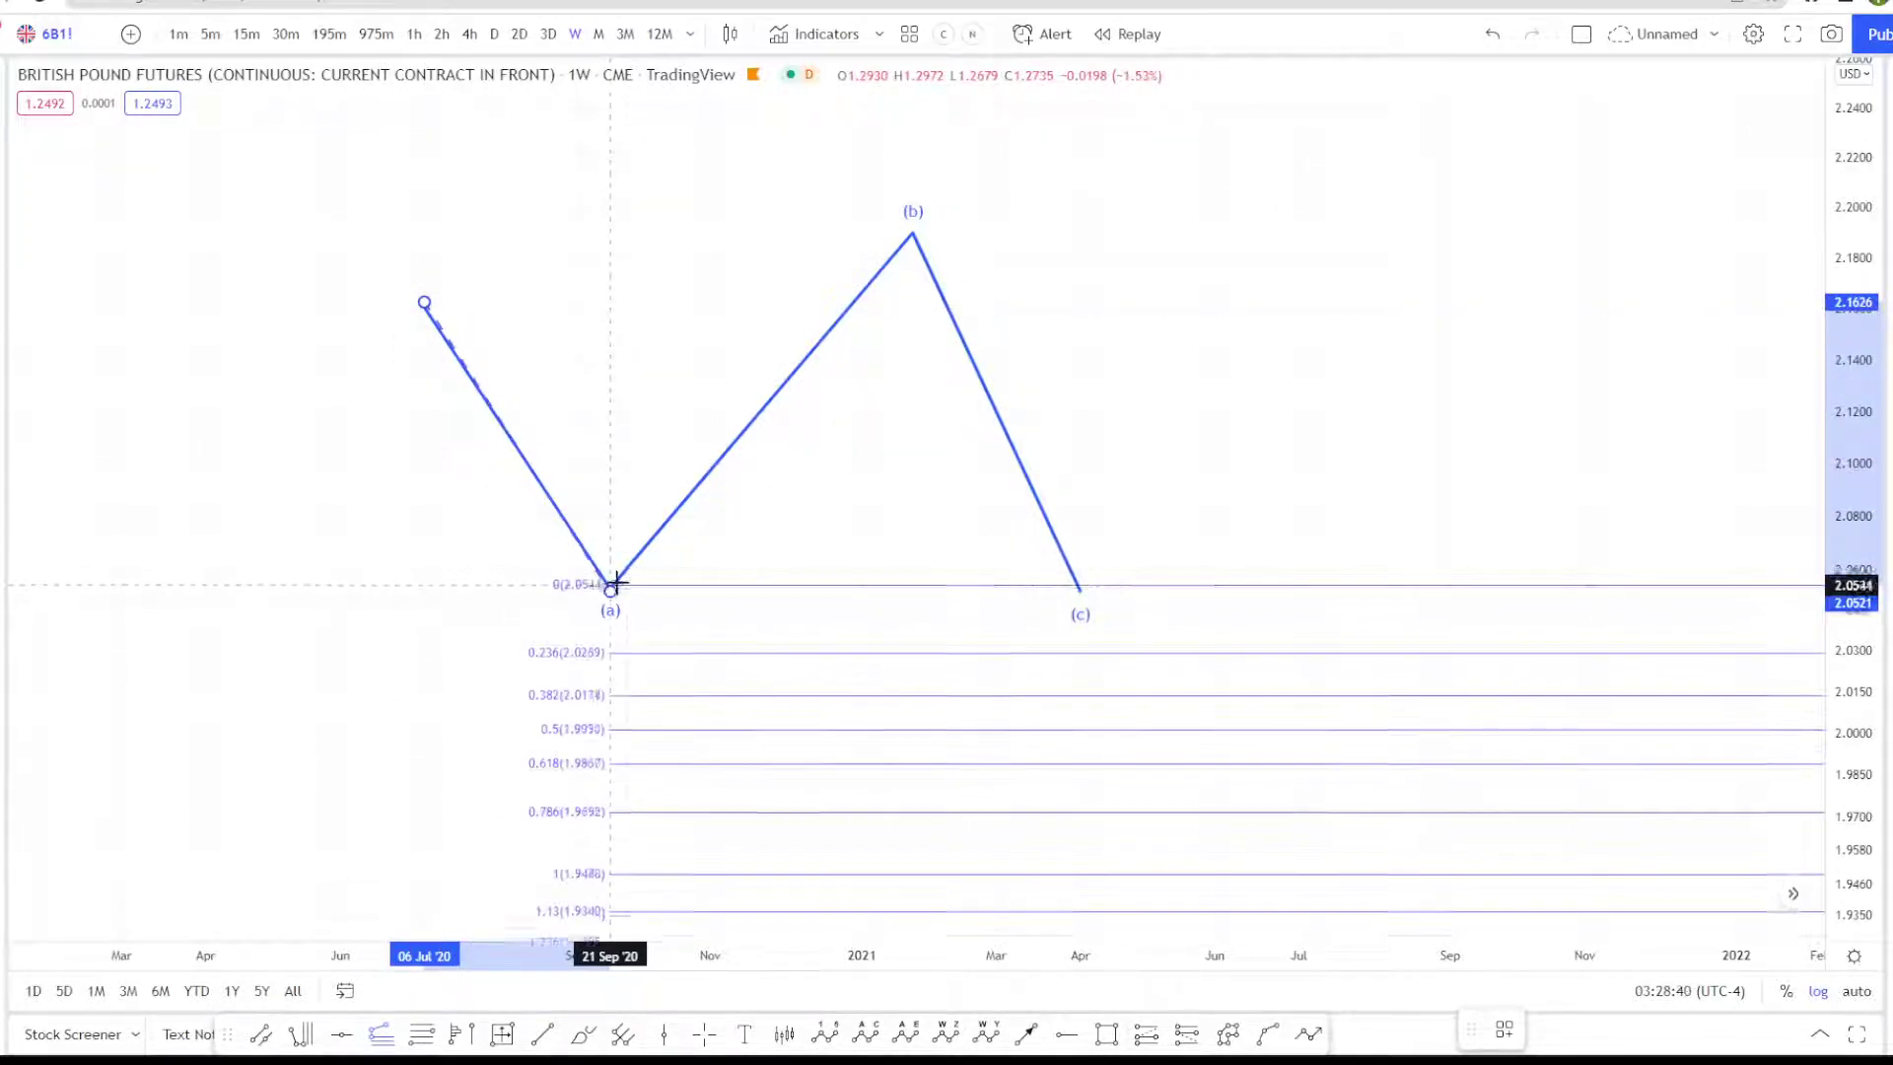
left_click(912, 238)
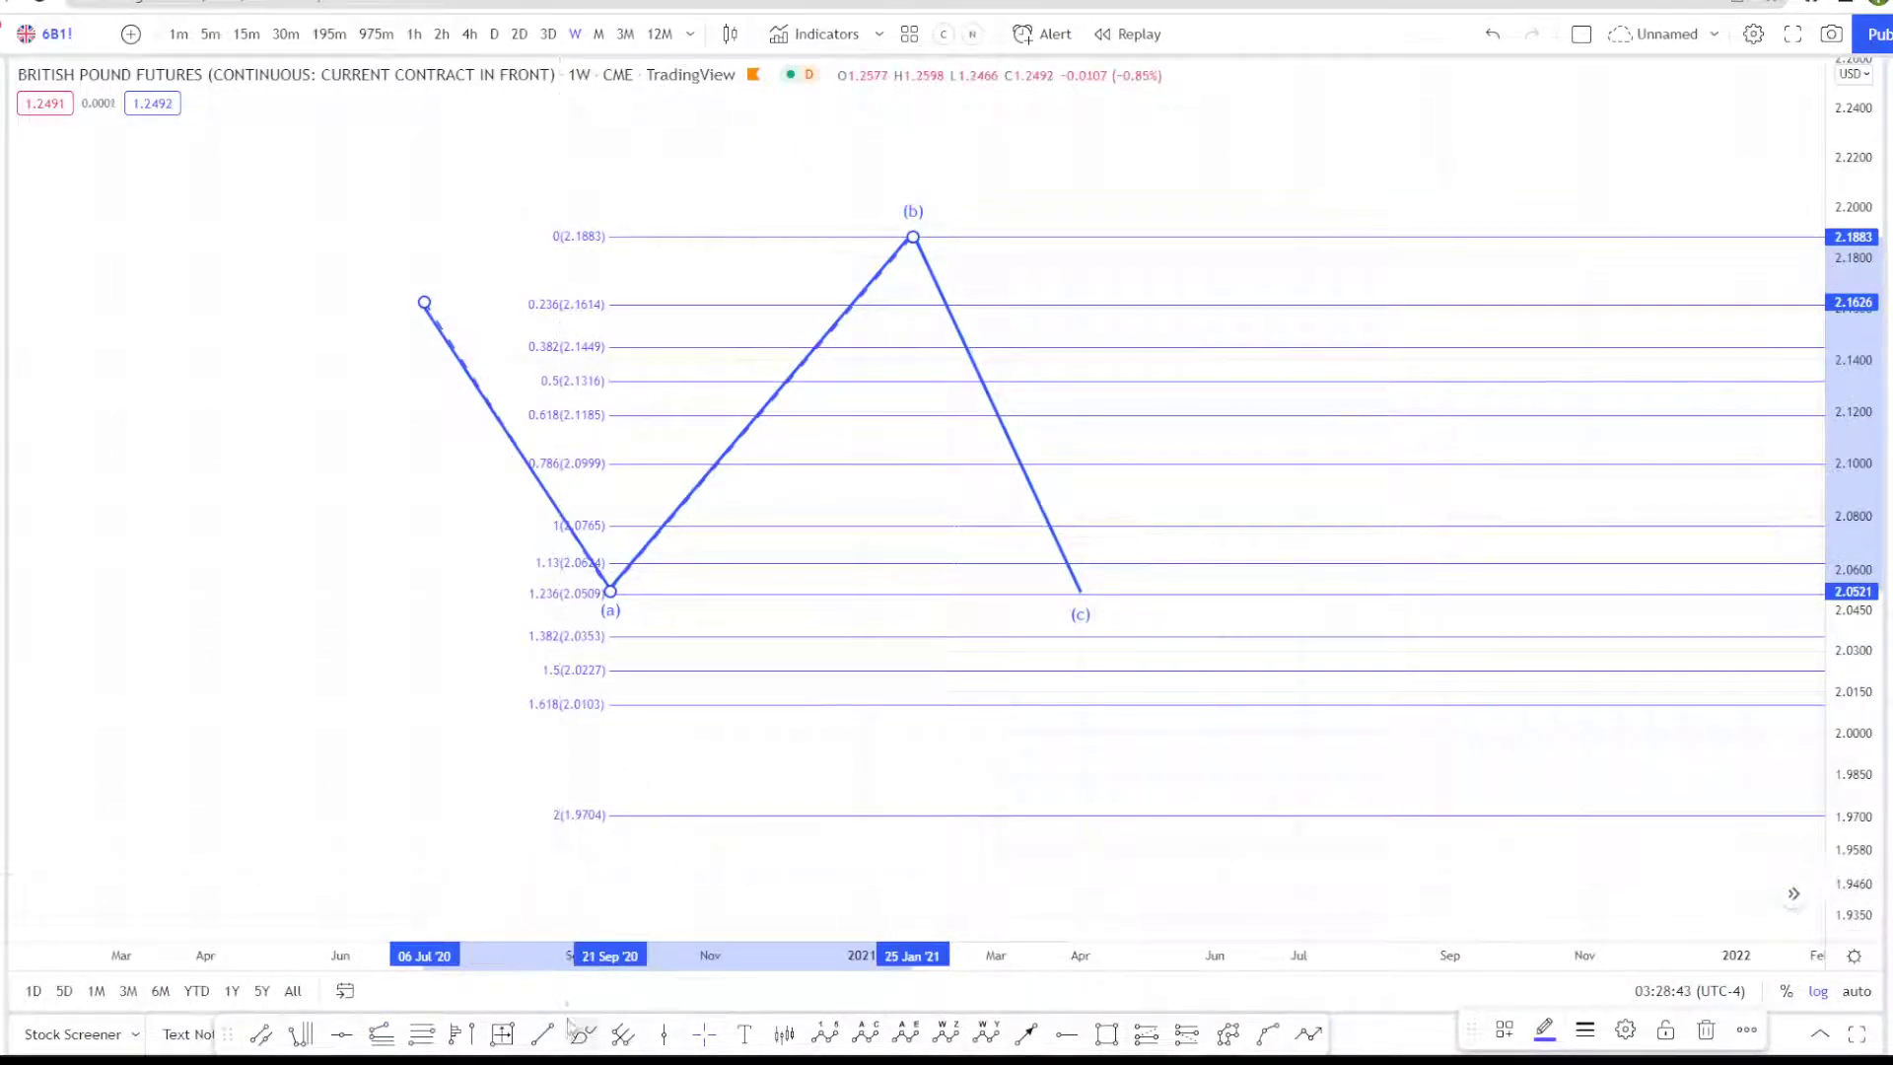
left_click(1024, 1033)
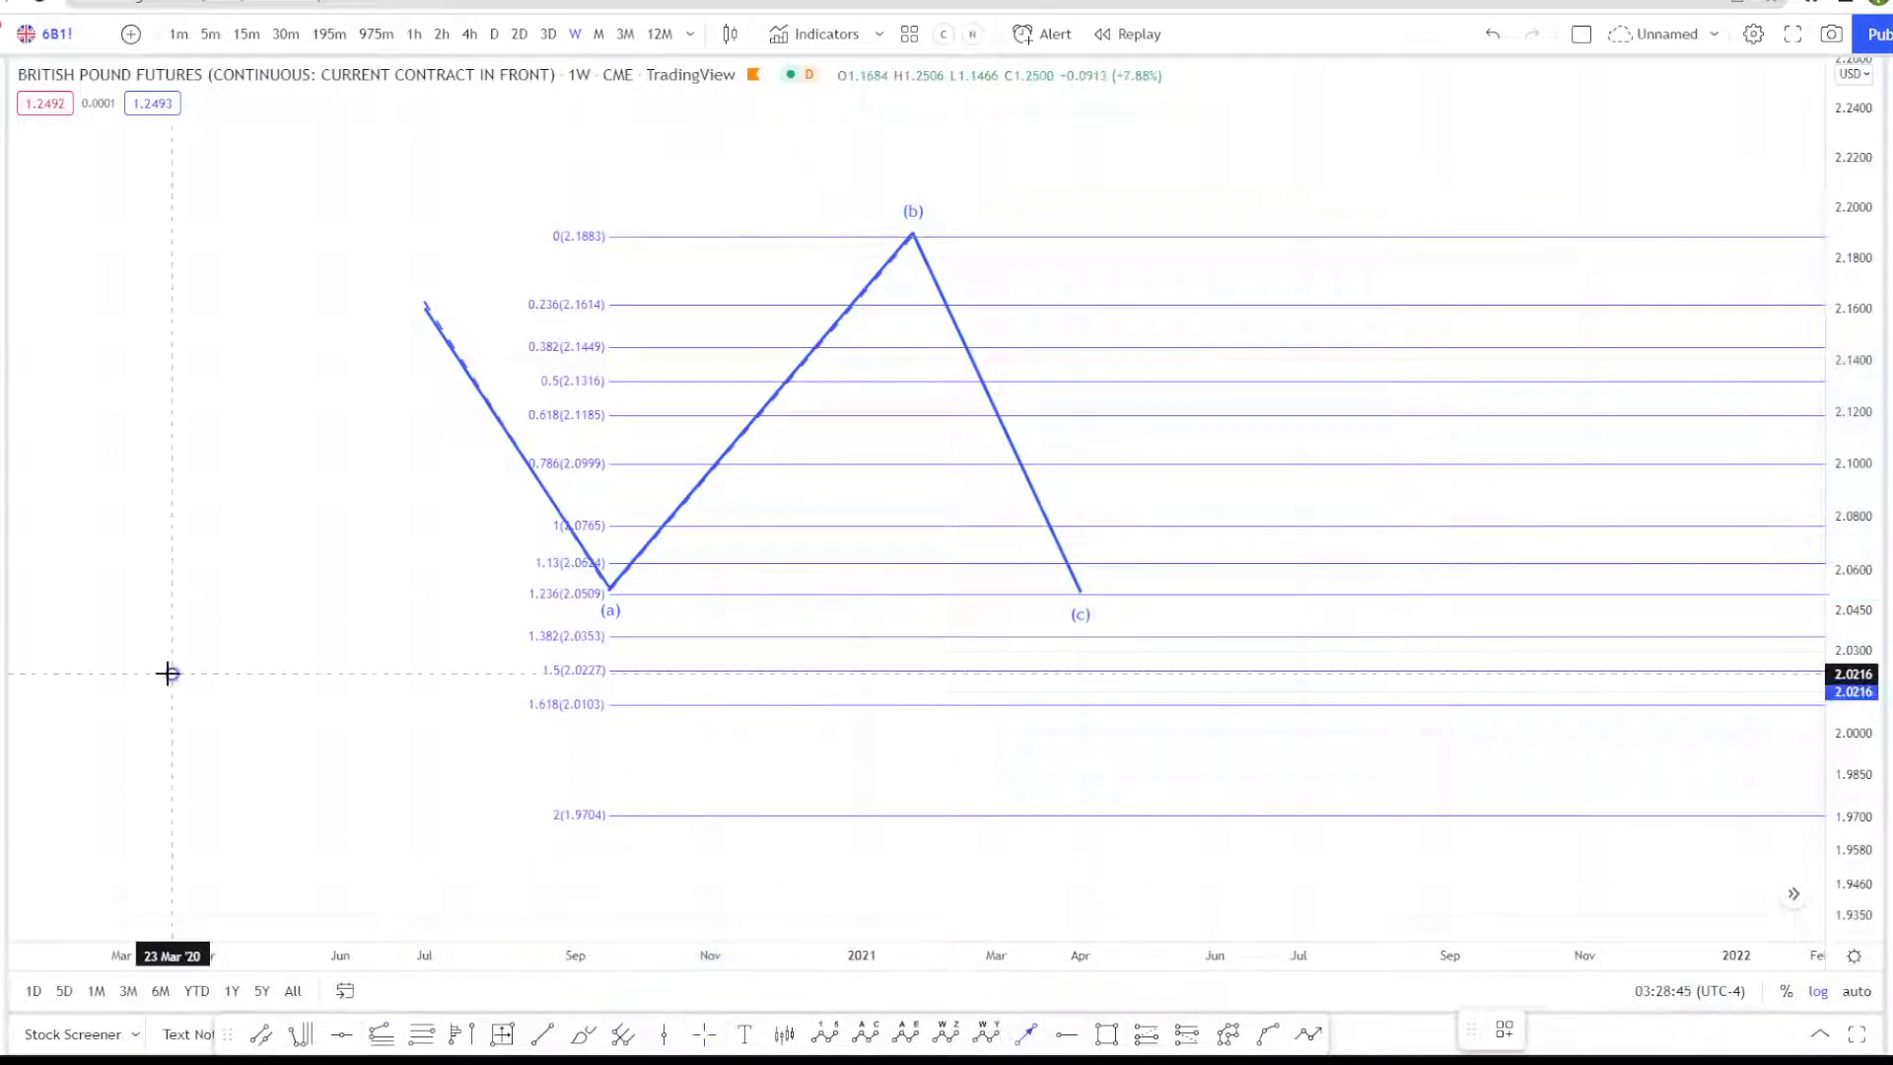
Step: Cancel the unfinished arrow and raise the wave's (c) point to the 1.0 level
left_click(172, 674)
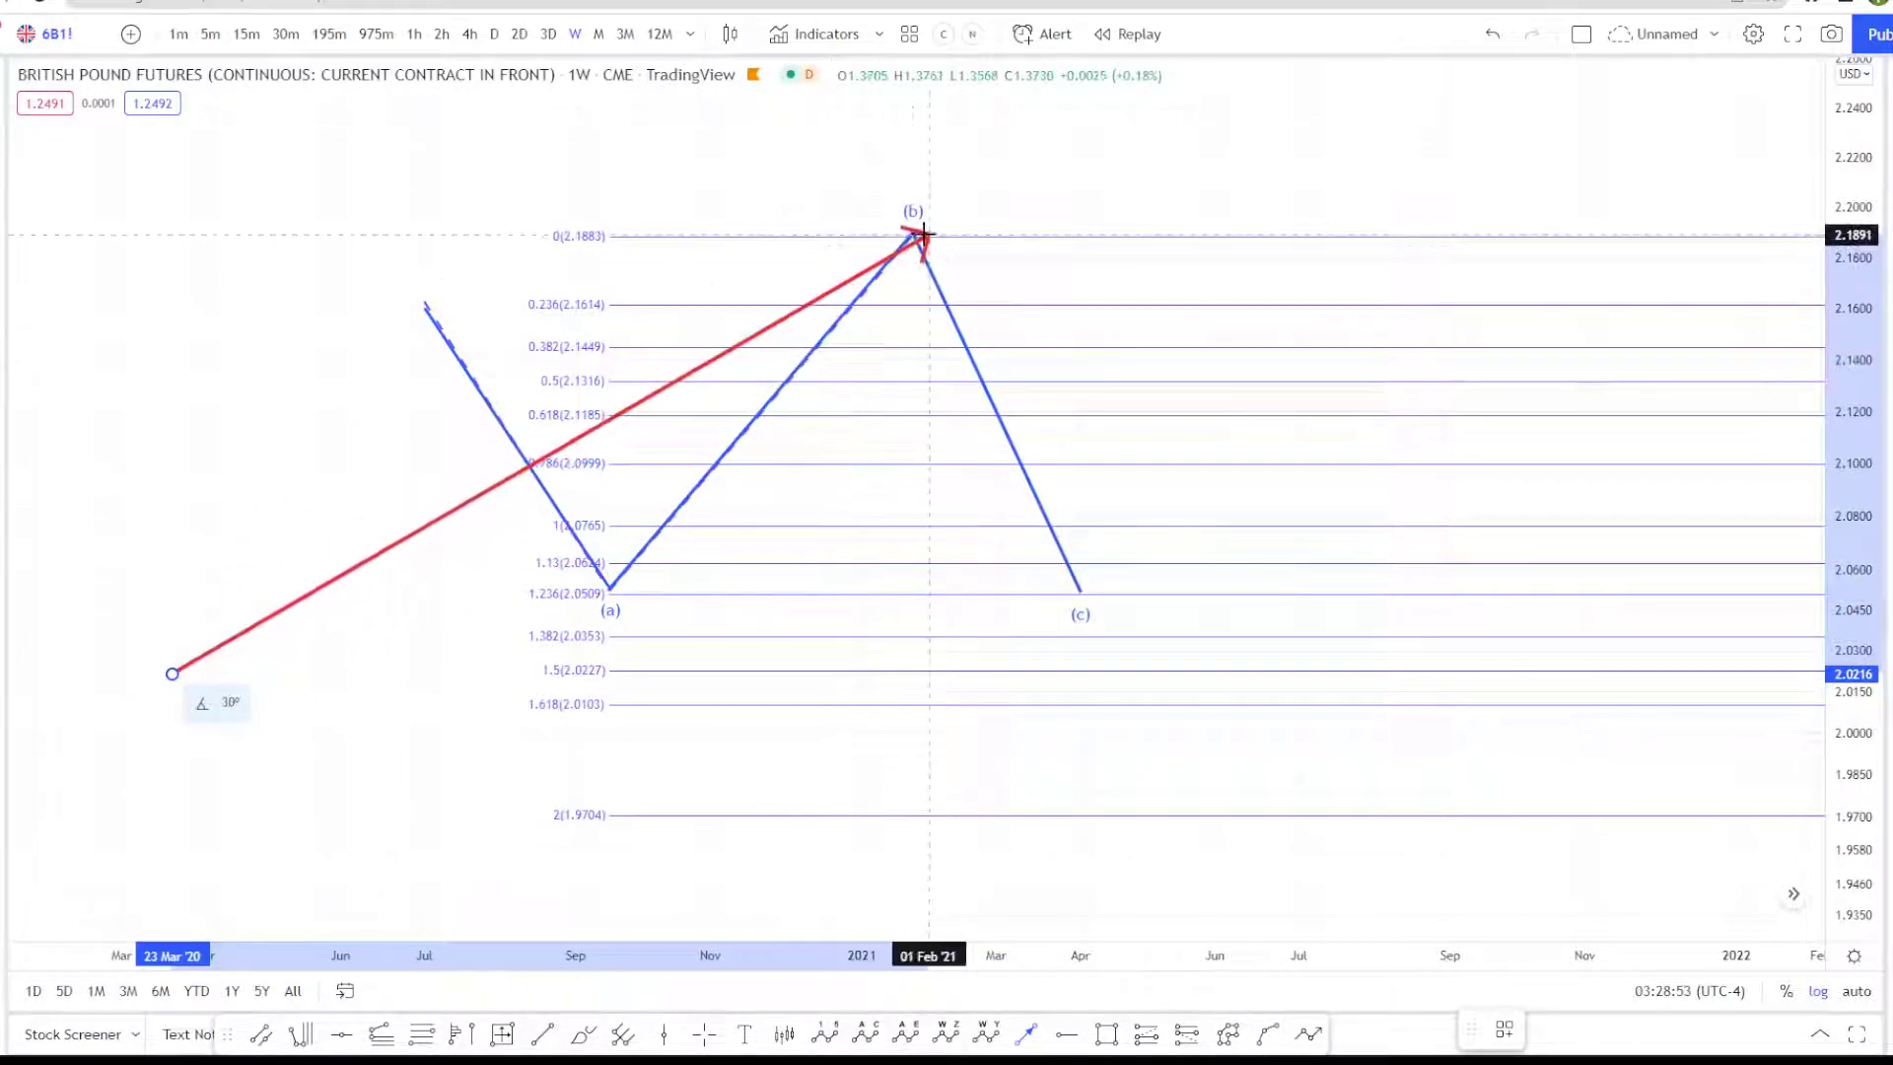
key("Escape")
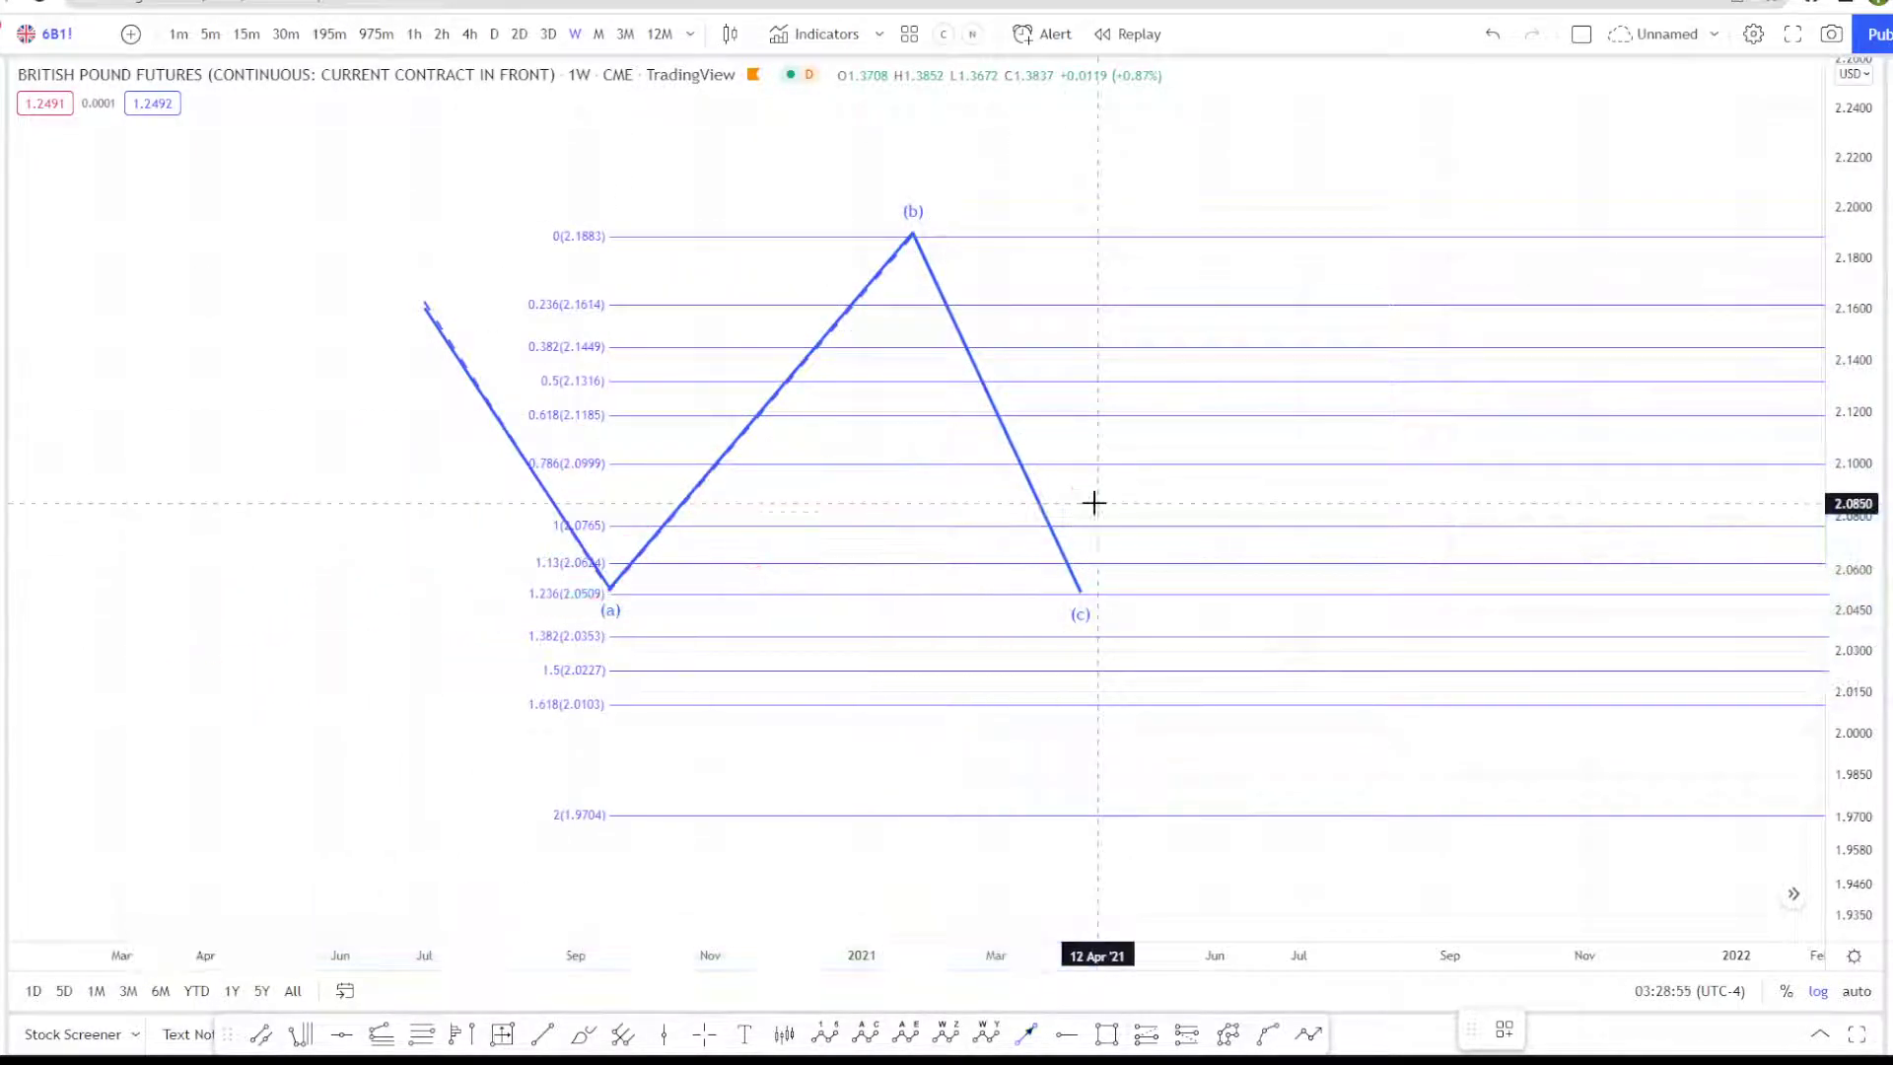
left_click_drag(1081, 593, 1147, 454)
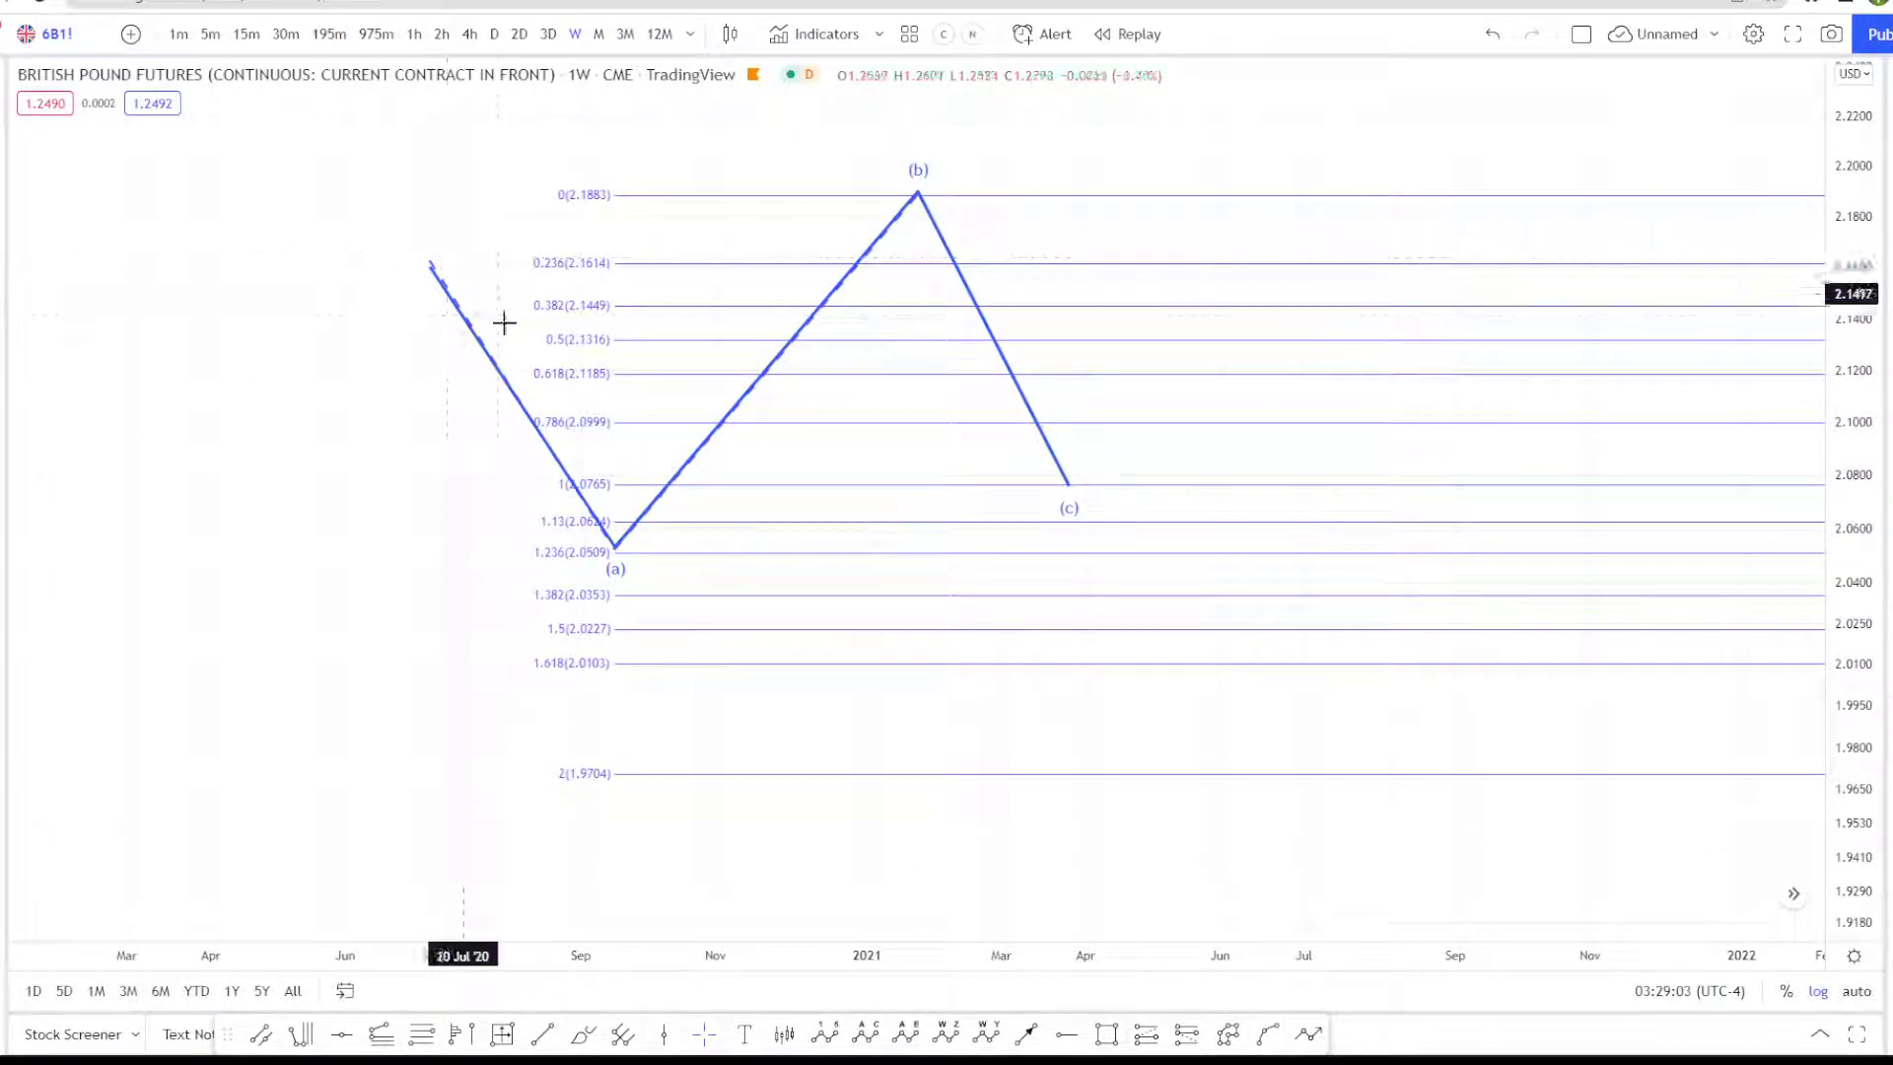
Step: Drag wave (c) down to the 1.618 extension level at 2.0103, undoing a stray anchor move
left_click(1068, 487)
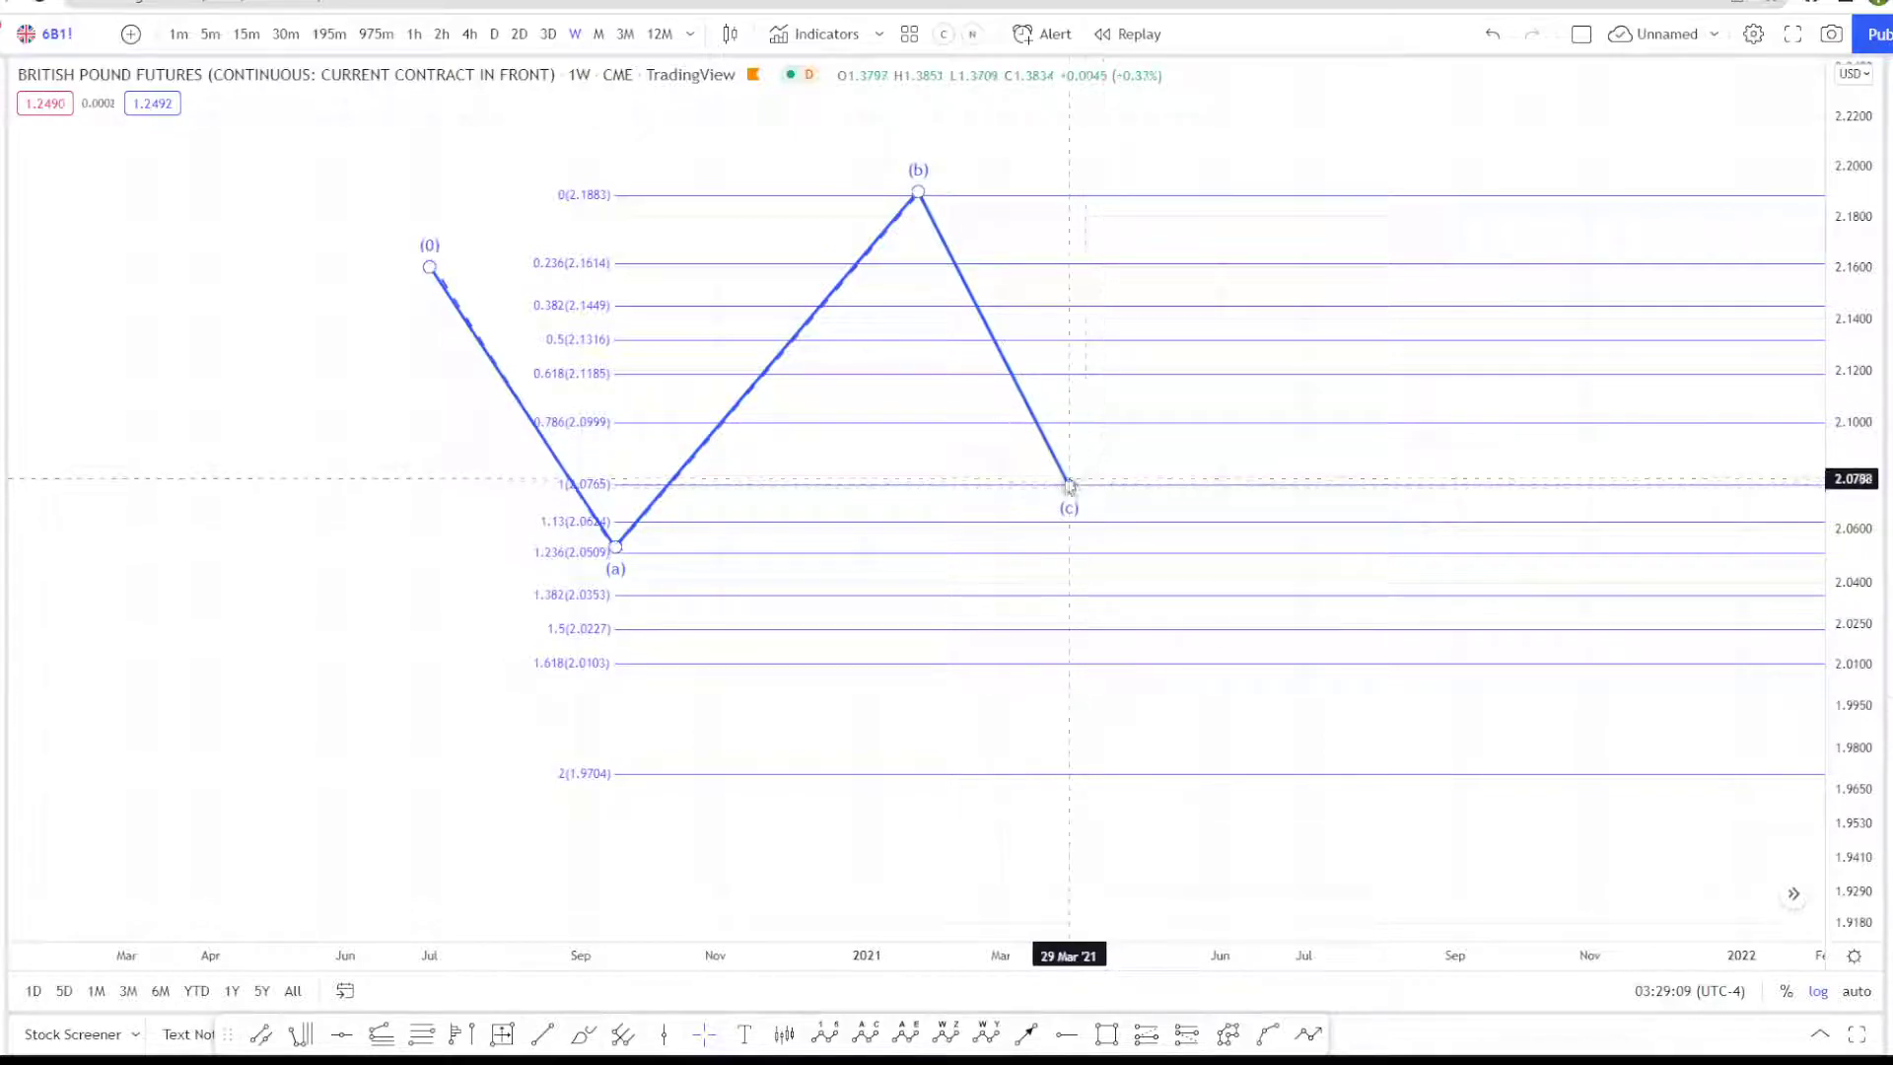
left_click_drag(1069, 487, 1172, 654)
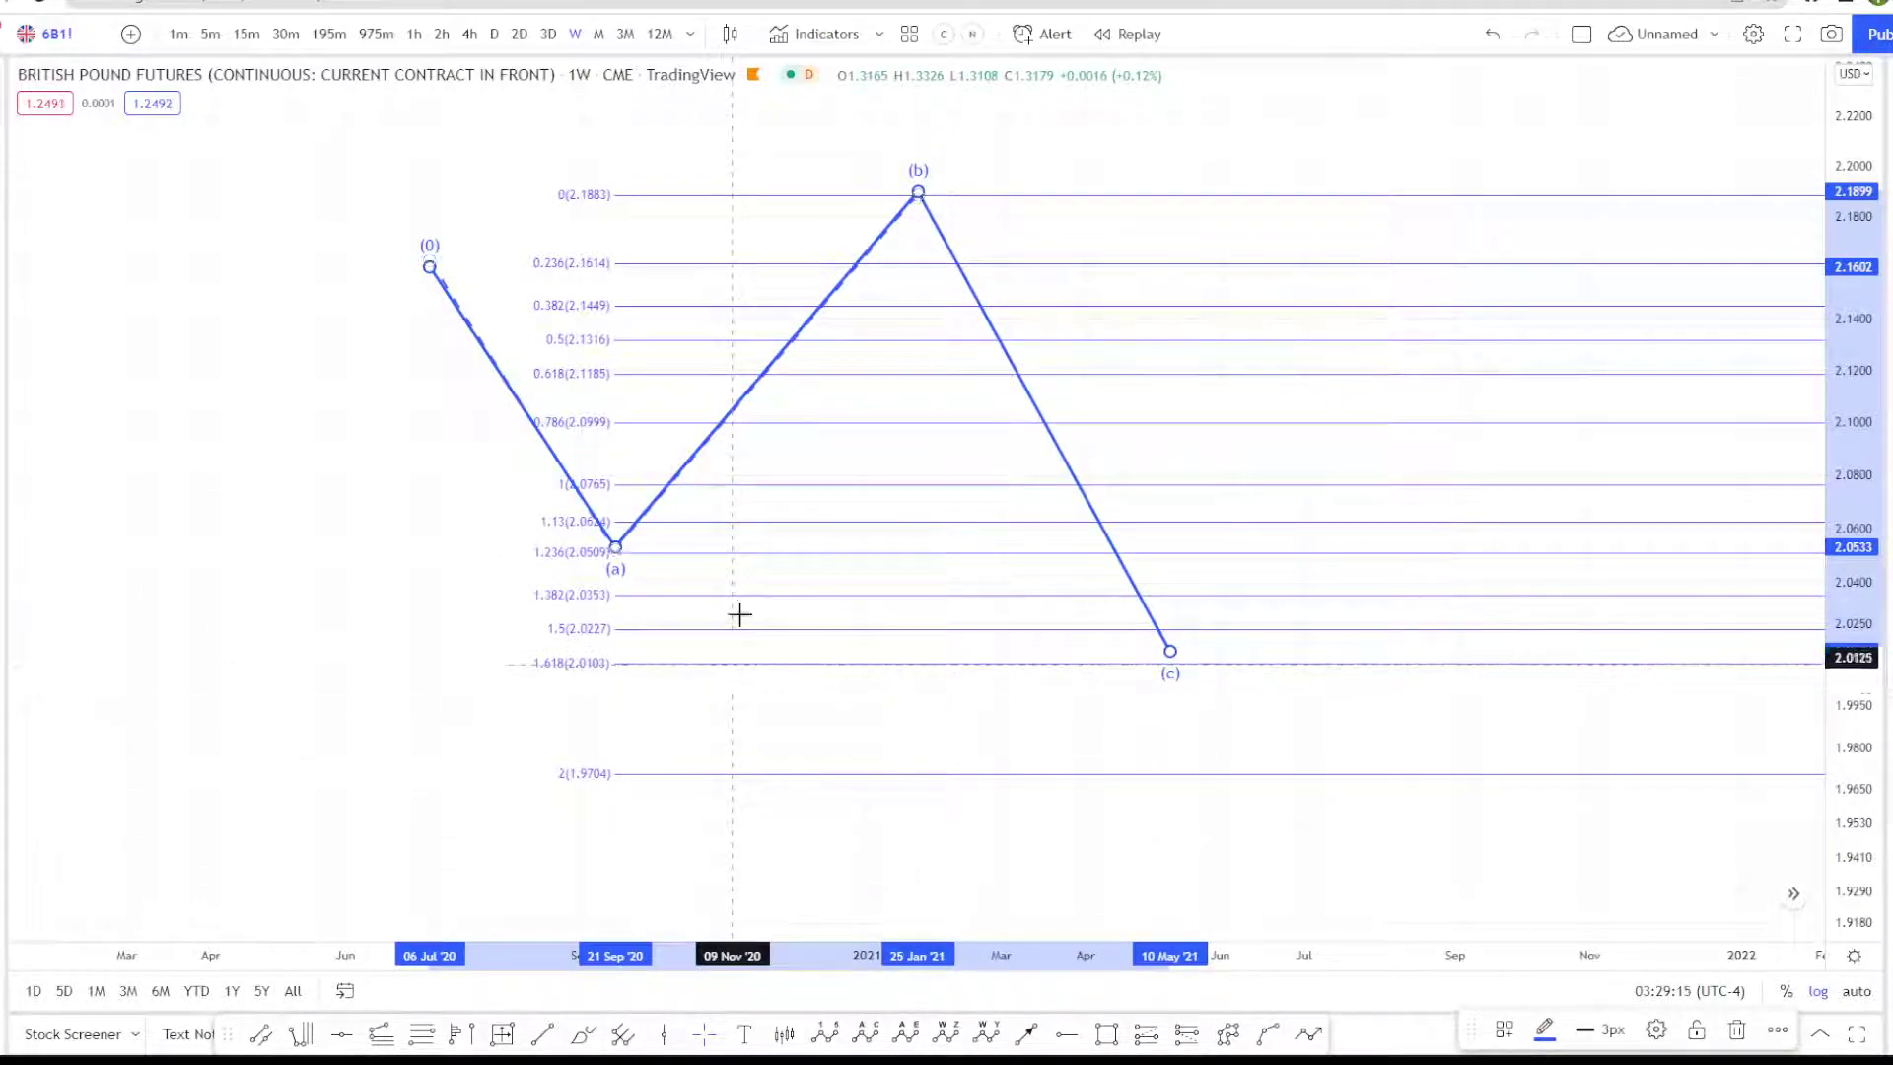
mouse_move(924, 208)
left_mouse_down()
mouse_move(935, 264)
mouse_move(931, 143)
left_mouse_up()
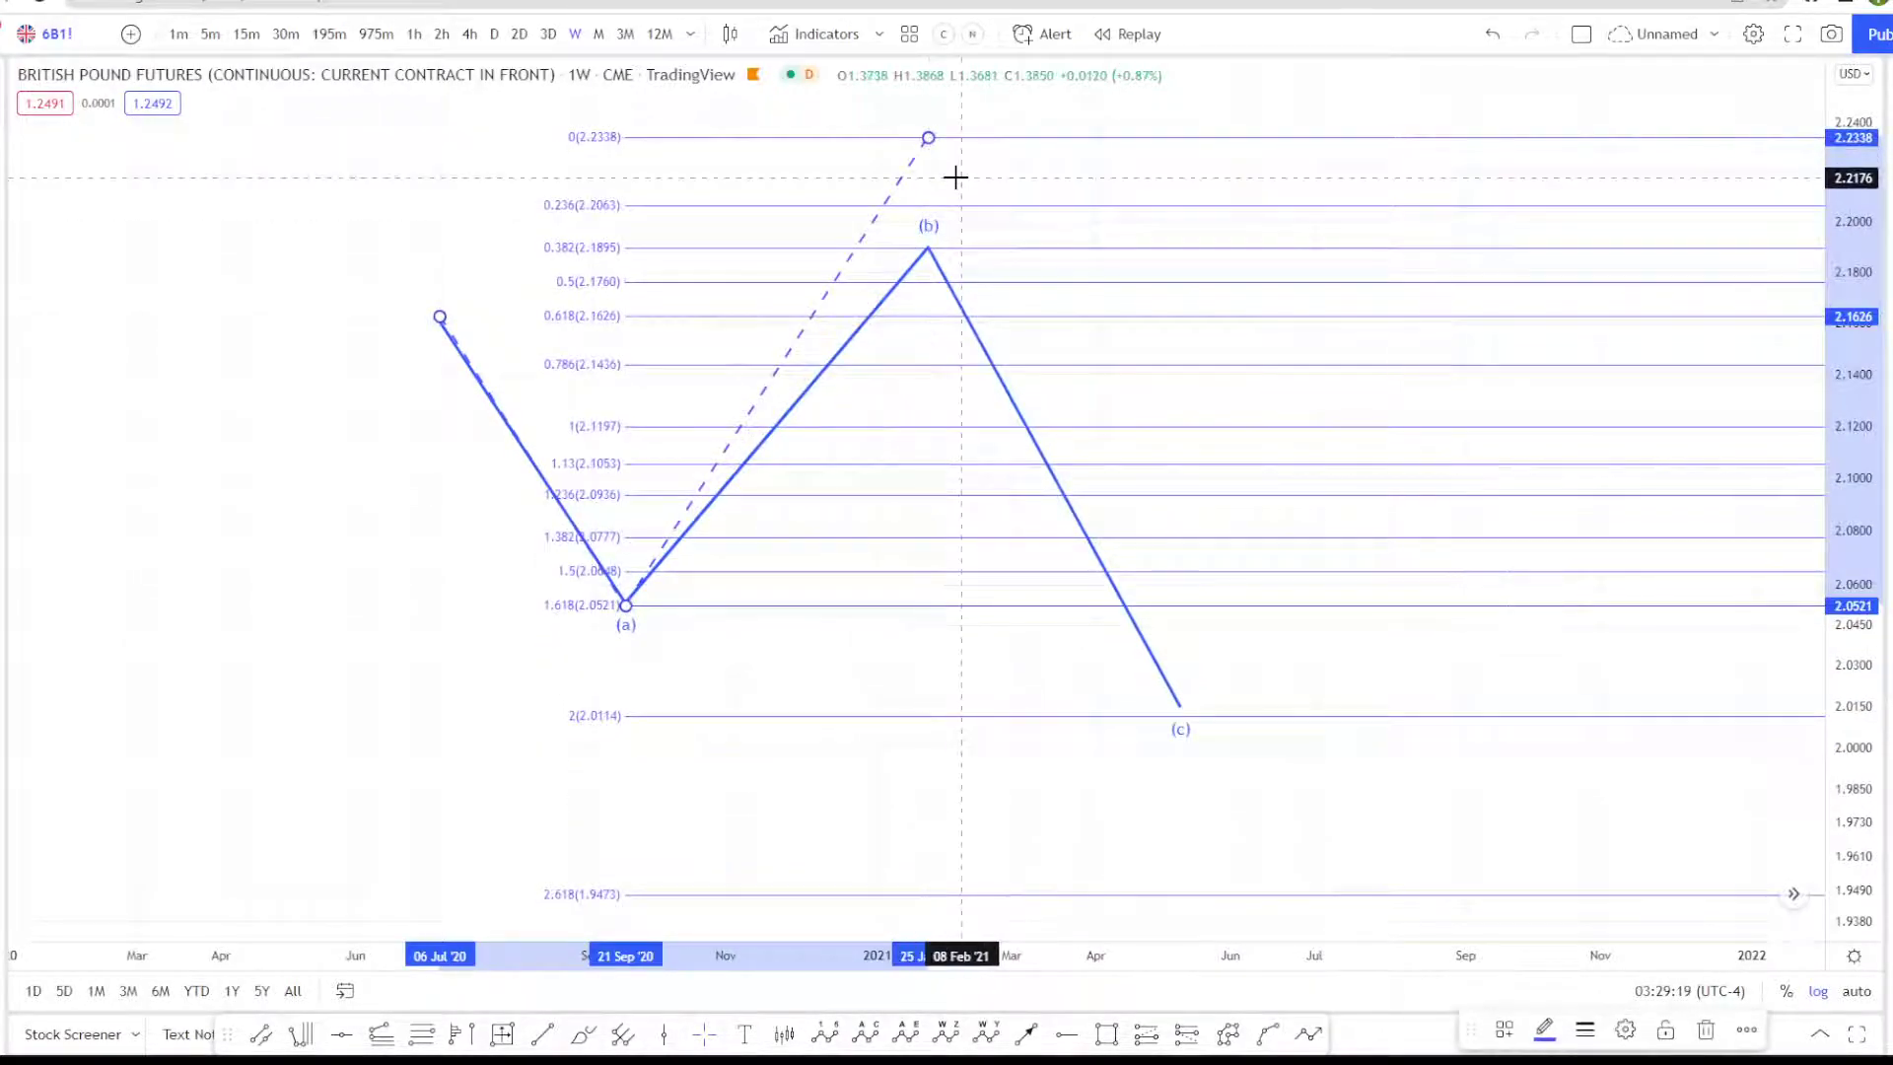
key("ctrl+z")
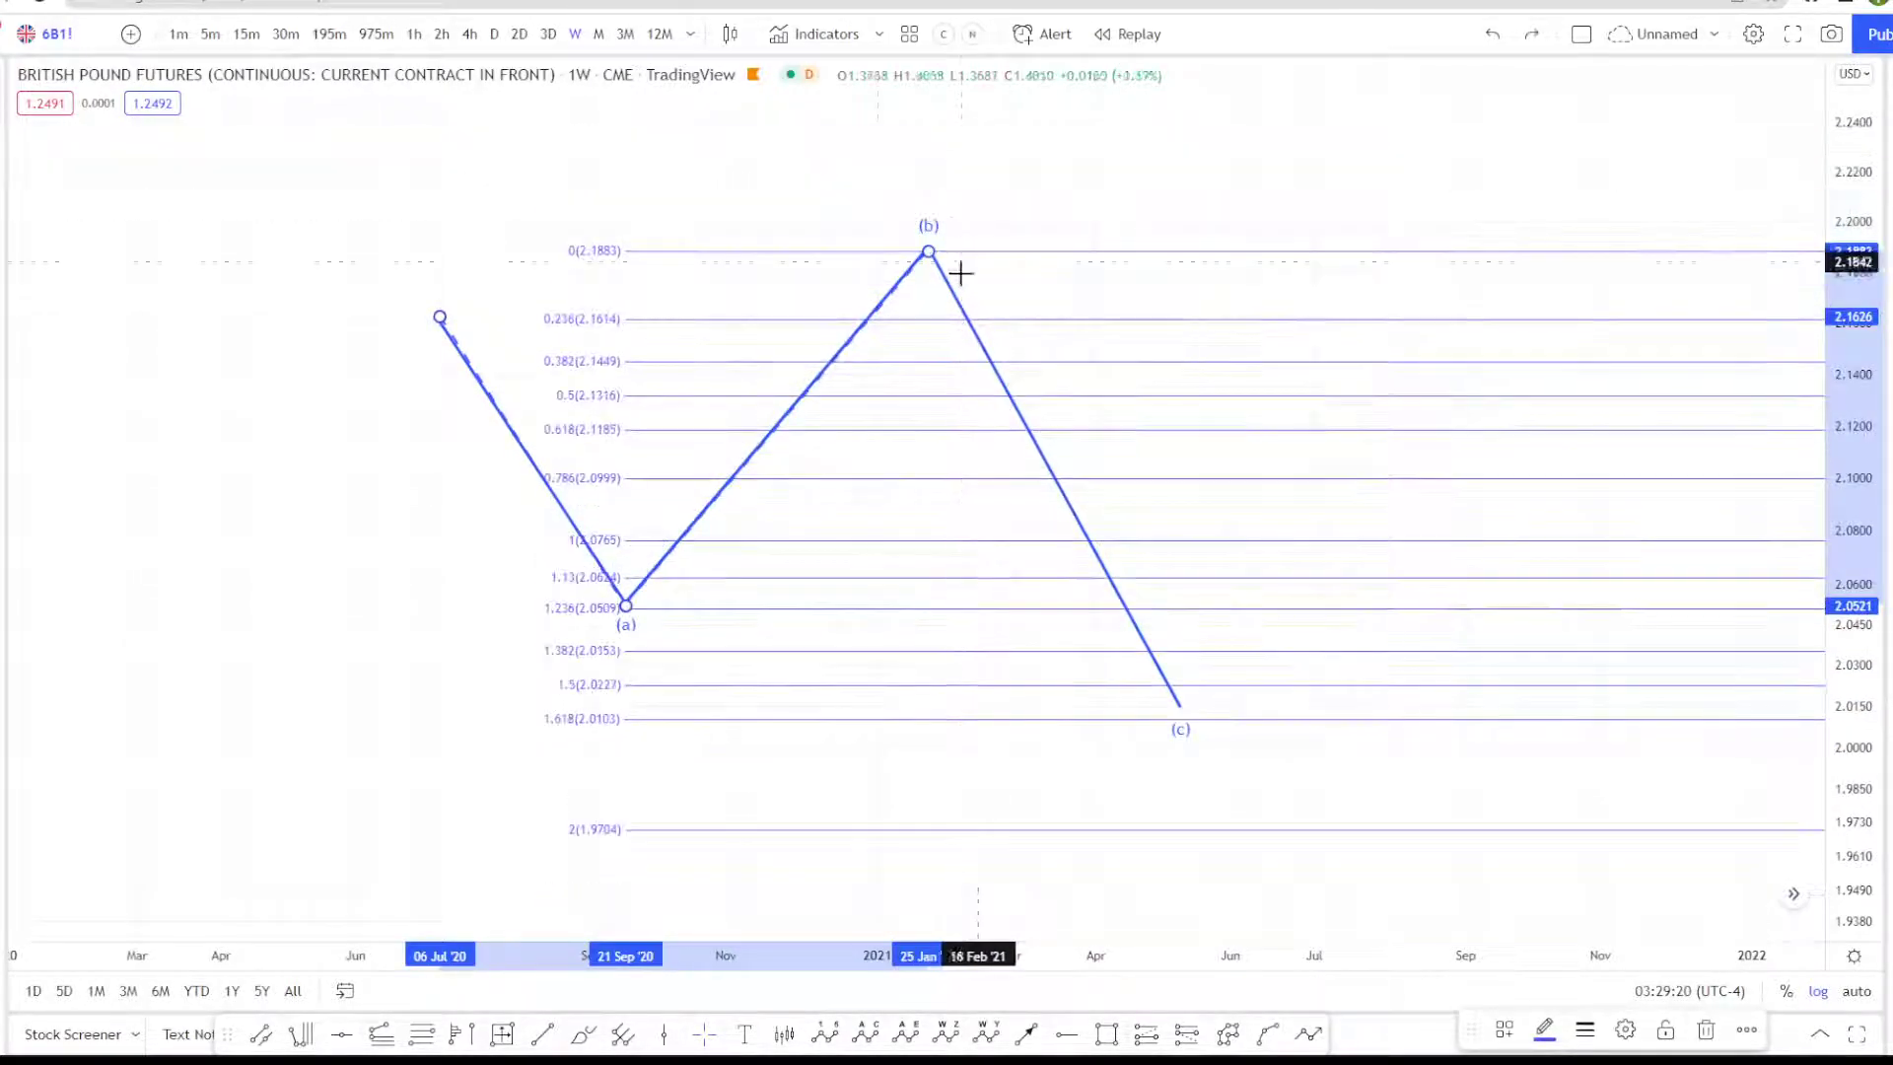
left_click(413, 318)
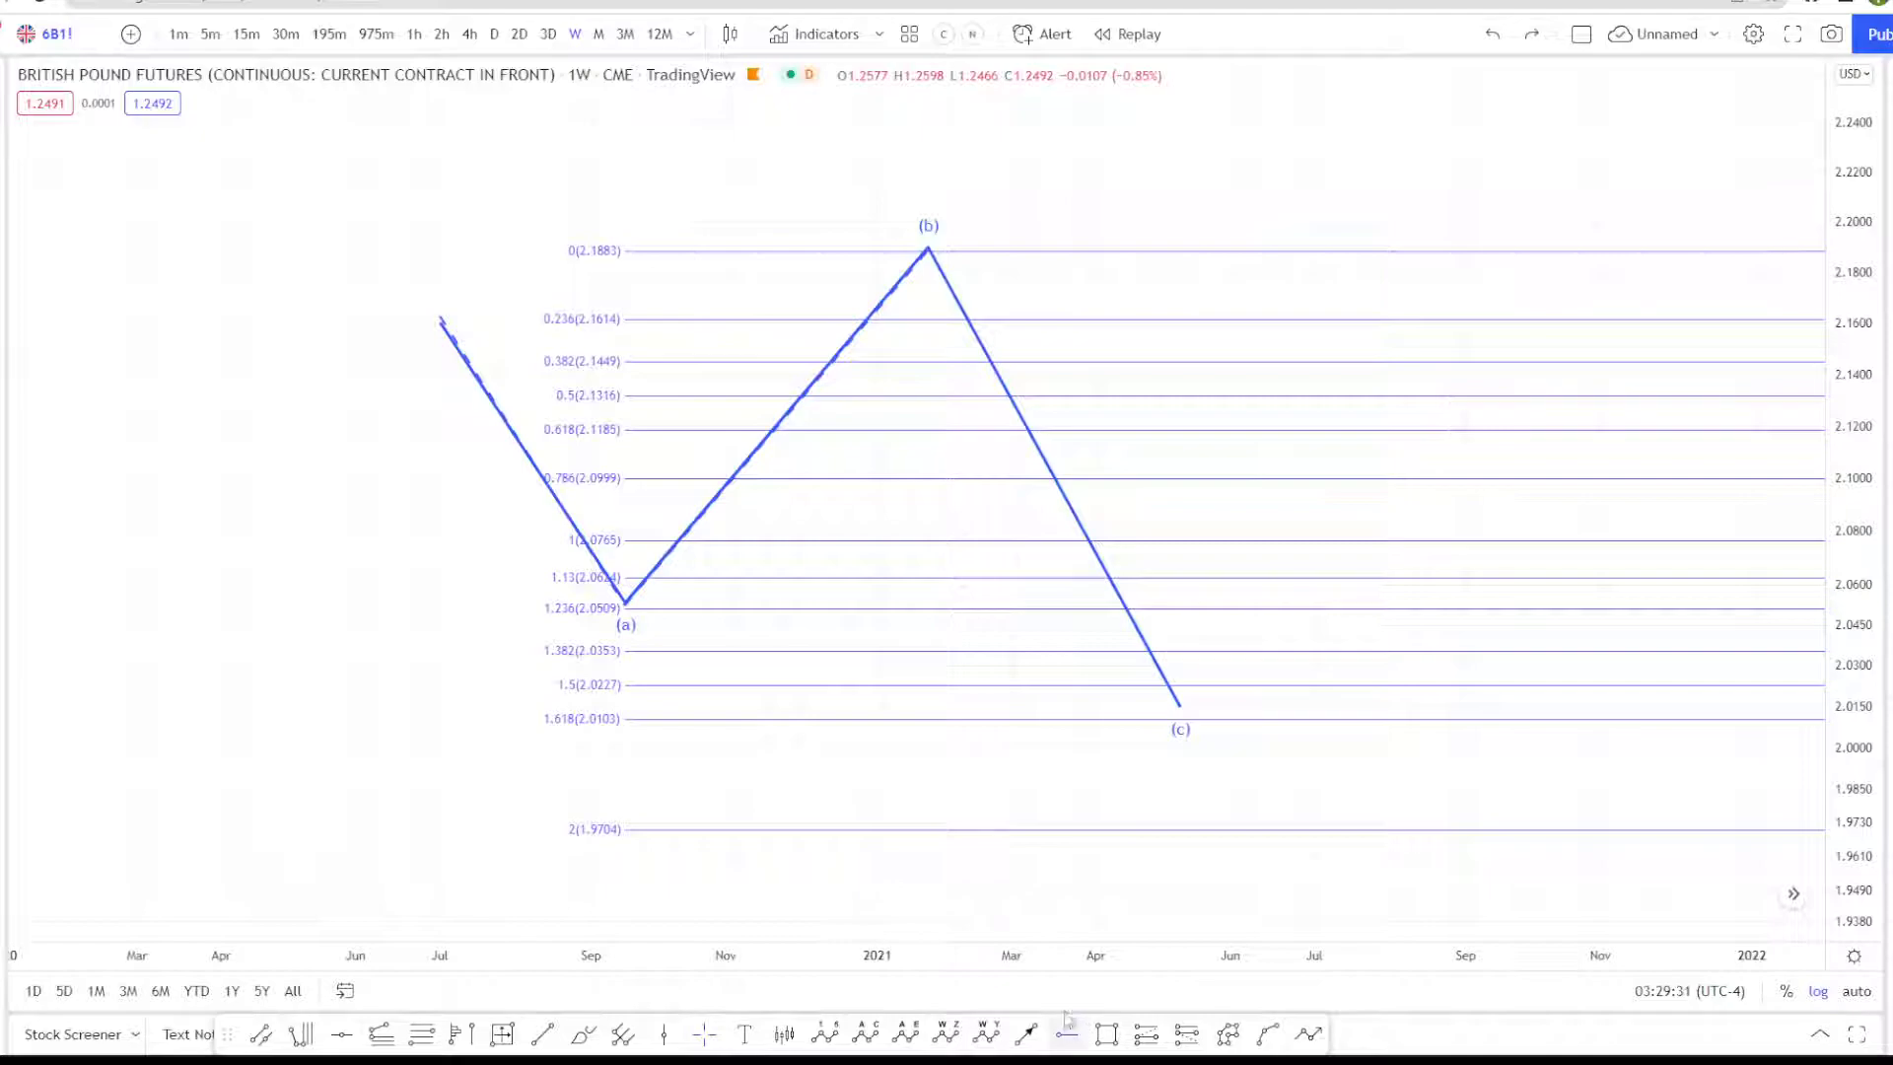
Step: Add horizontal rays at 2.0761 and 2.0099 and raise wave (c) to about 2.043
left_click(1046, 541)
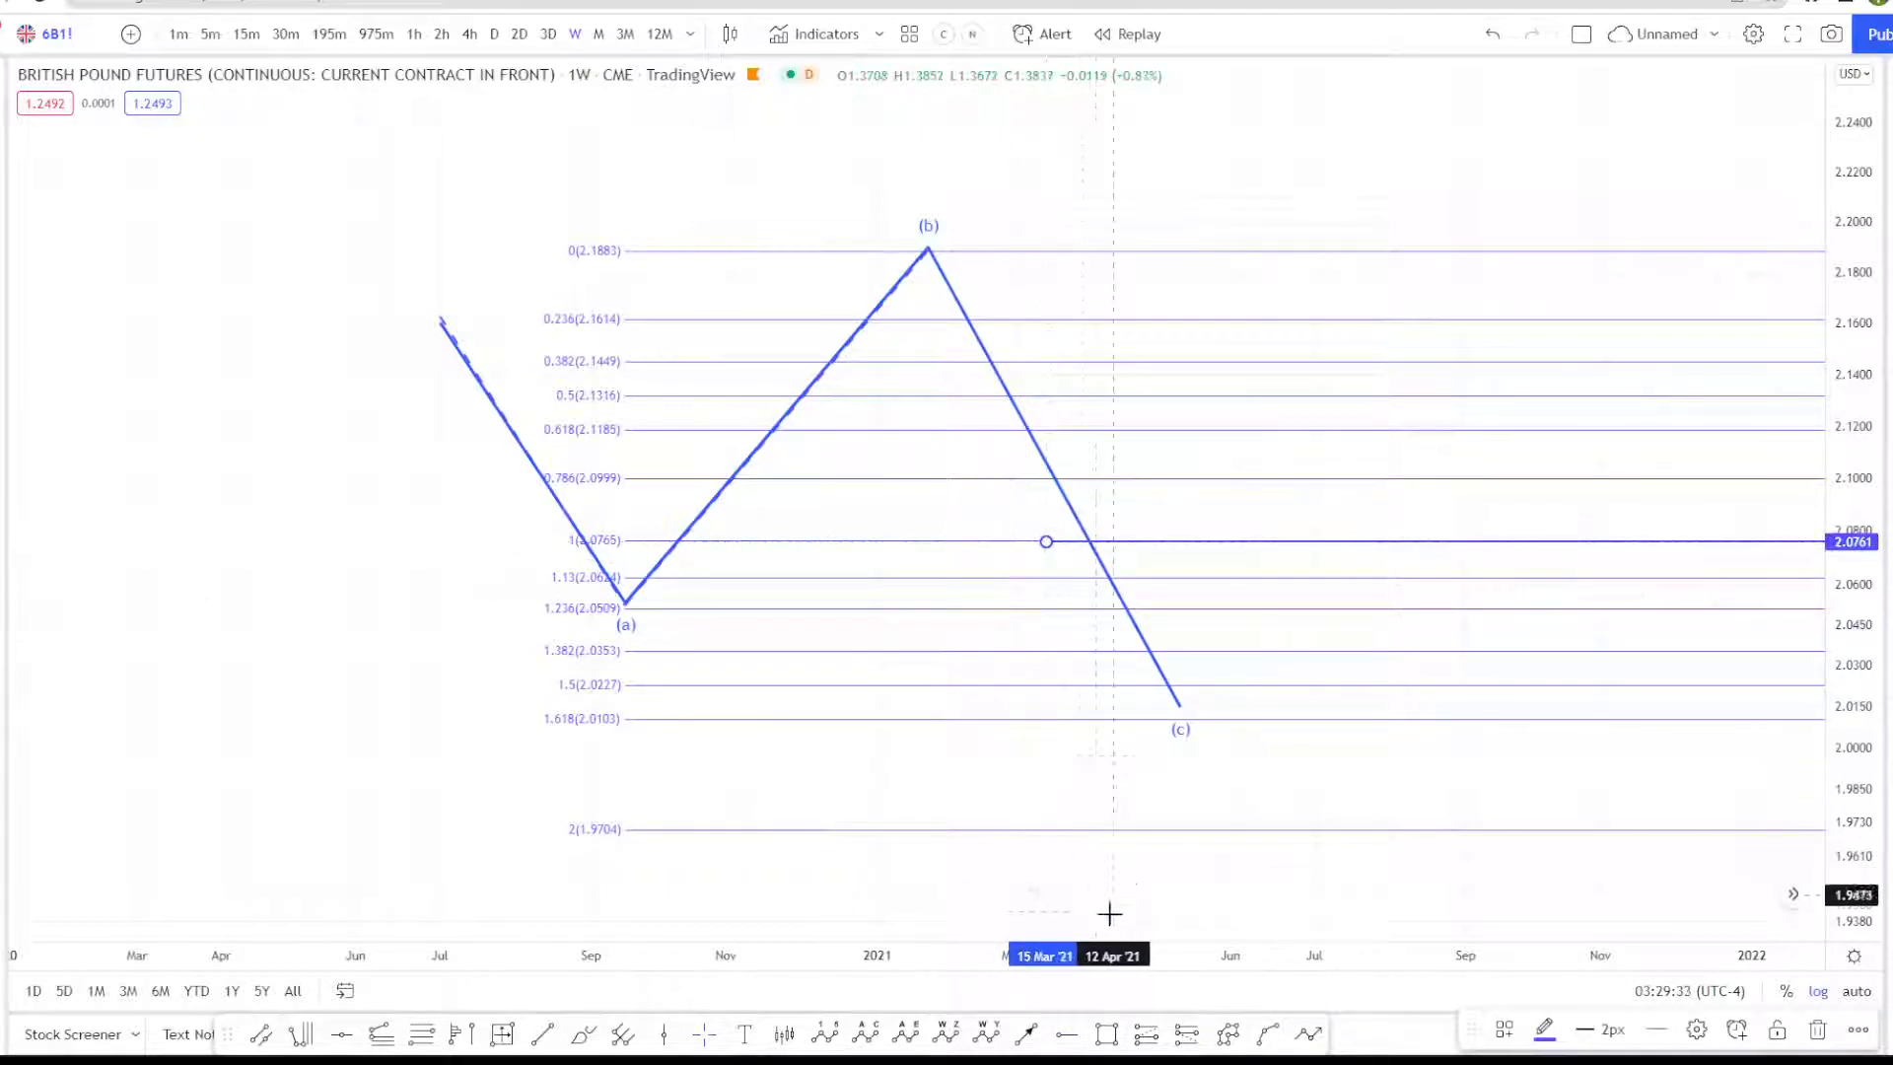
left_click(1066, 1034)
left_click(1096, 721)
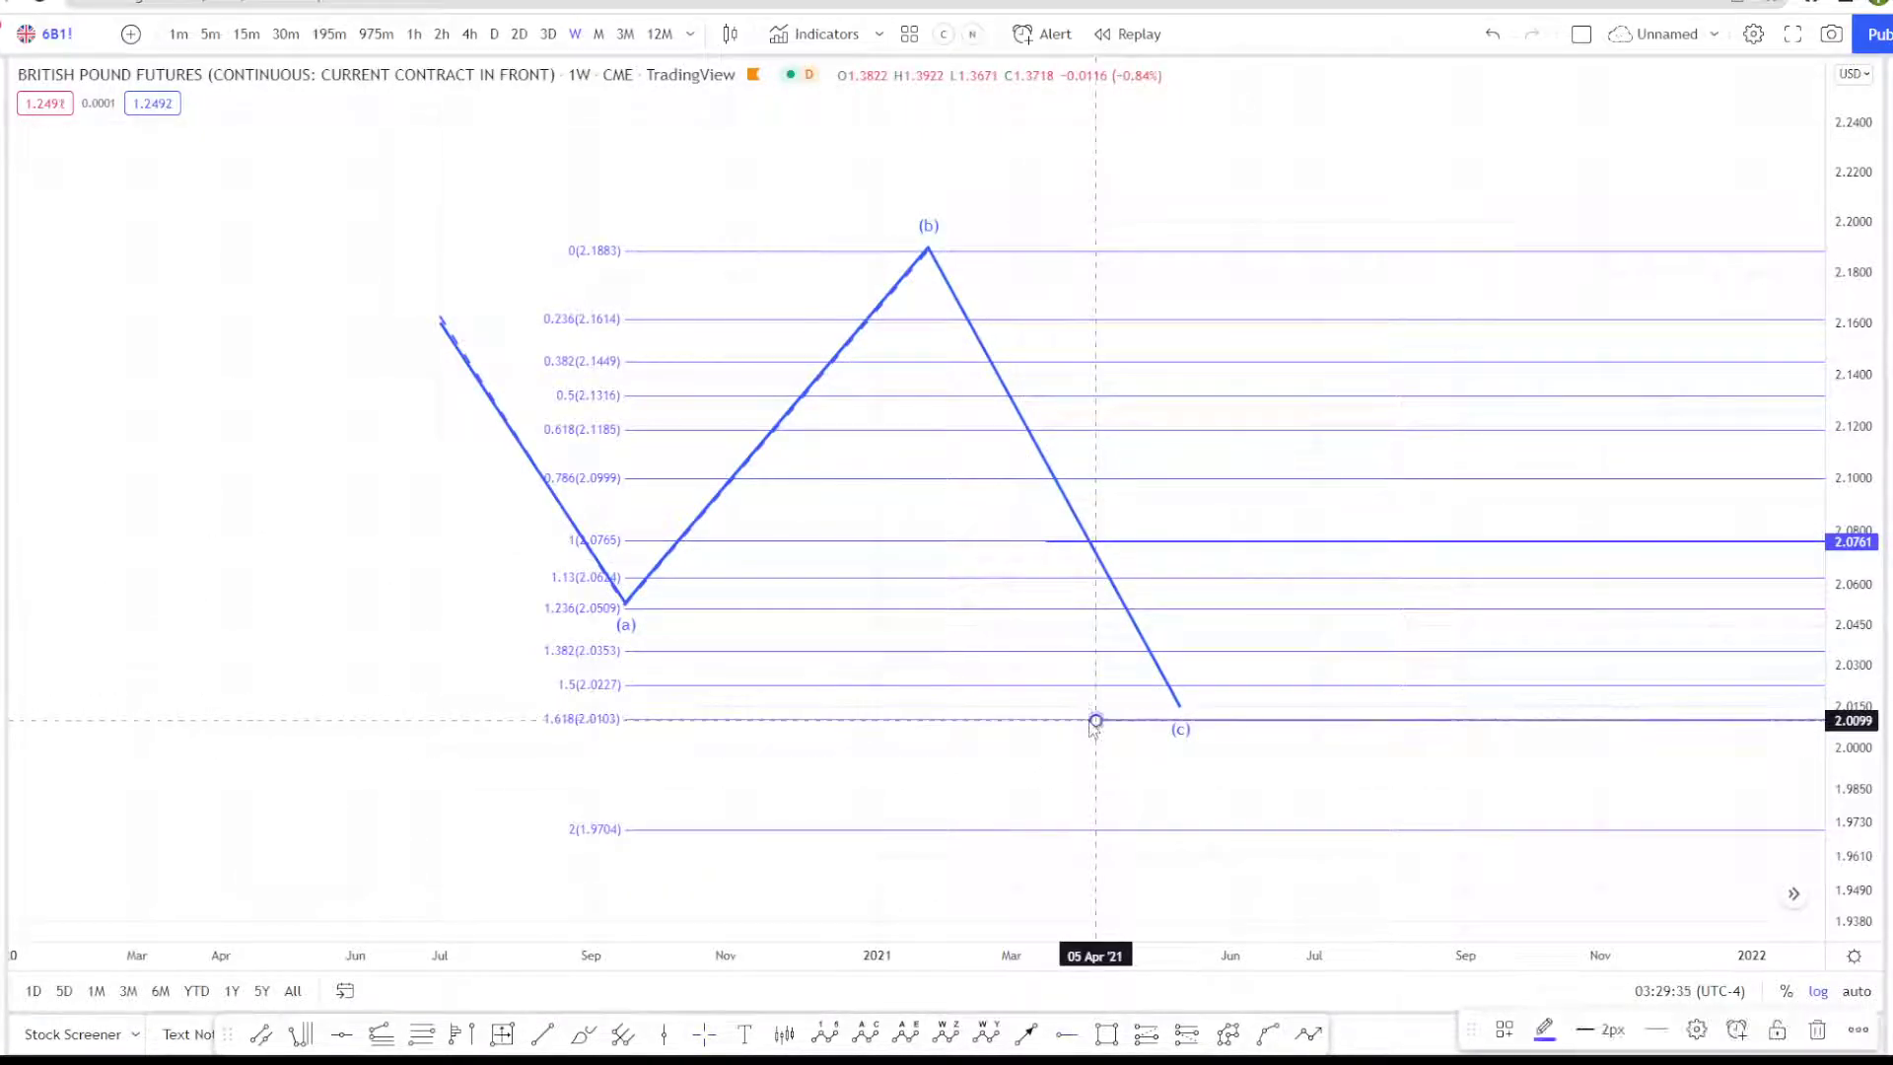
mouse_move(1179, 706)
left_mouse_down()
mouse_move(1130, 648)
mouse_move(1152, 673)
mouse_move(1155, 641)
left_mouse_up()
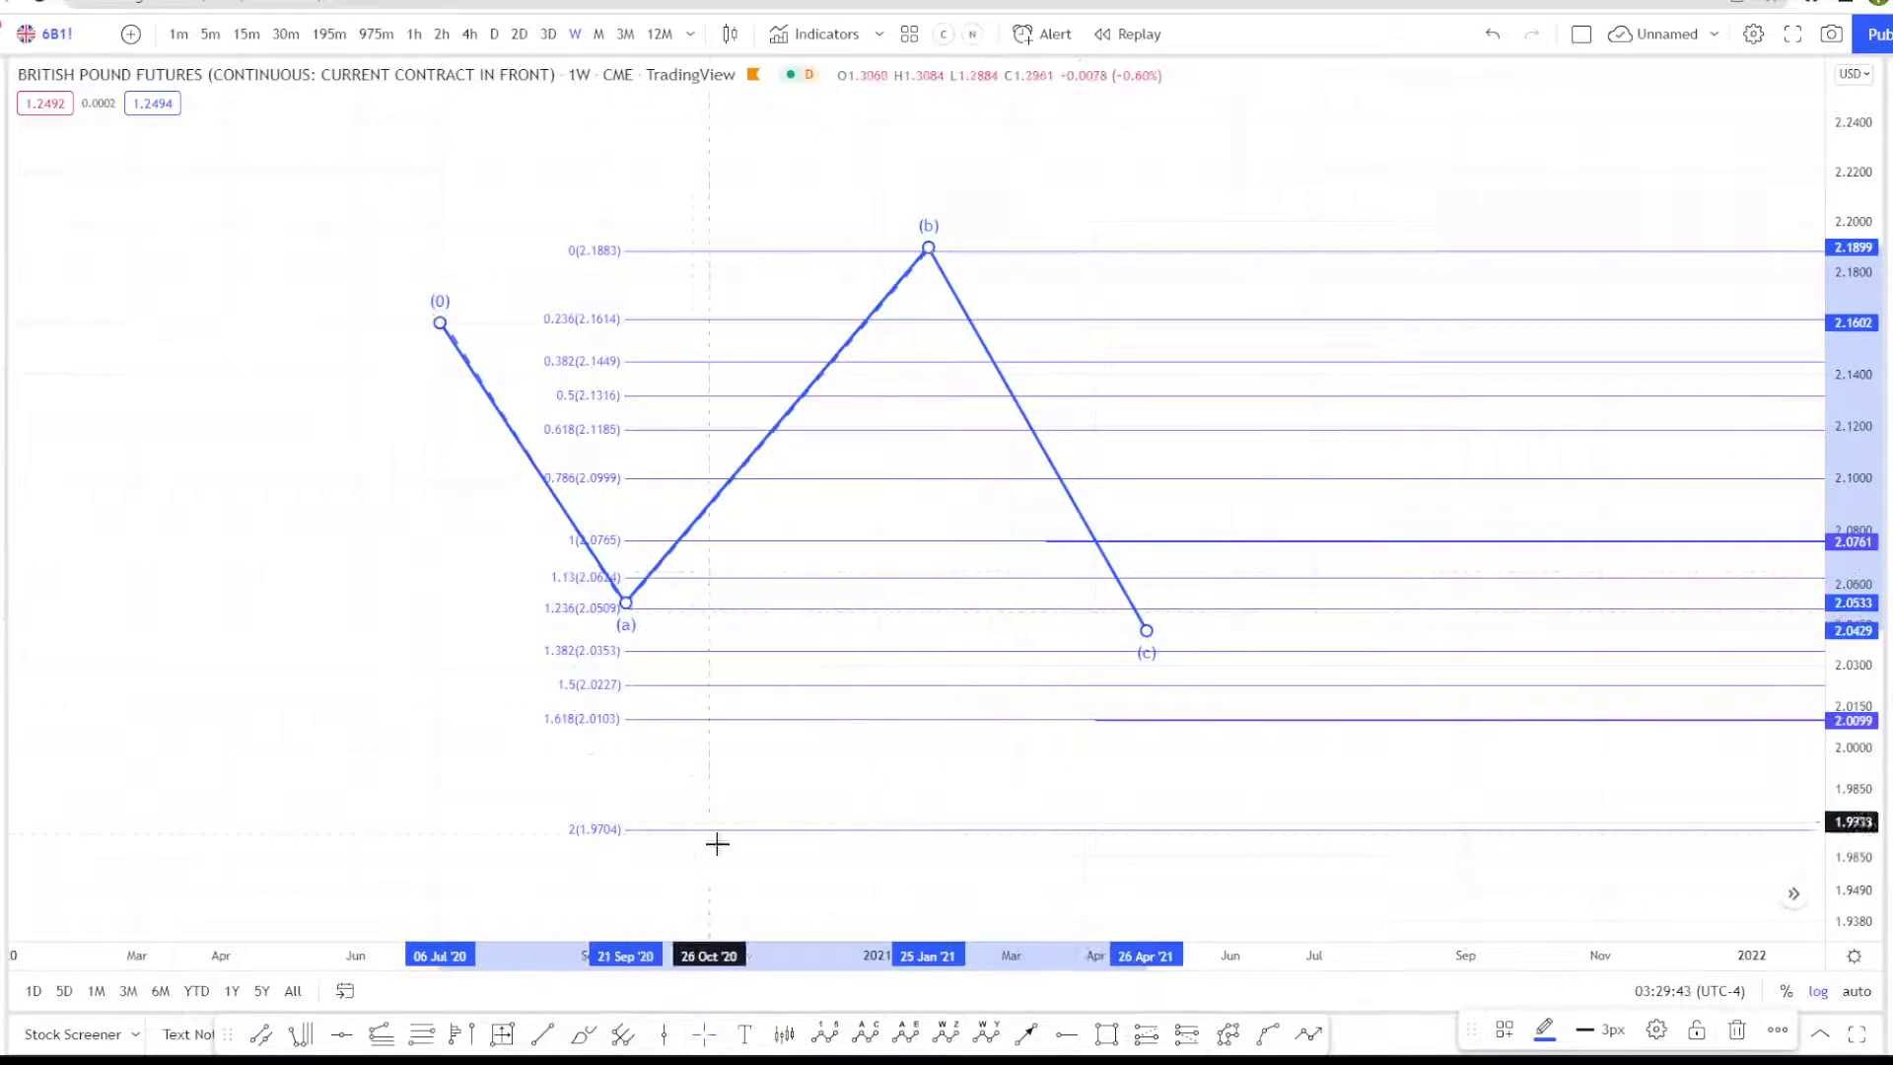
left_click(583, 1033)
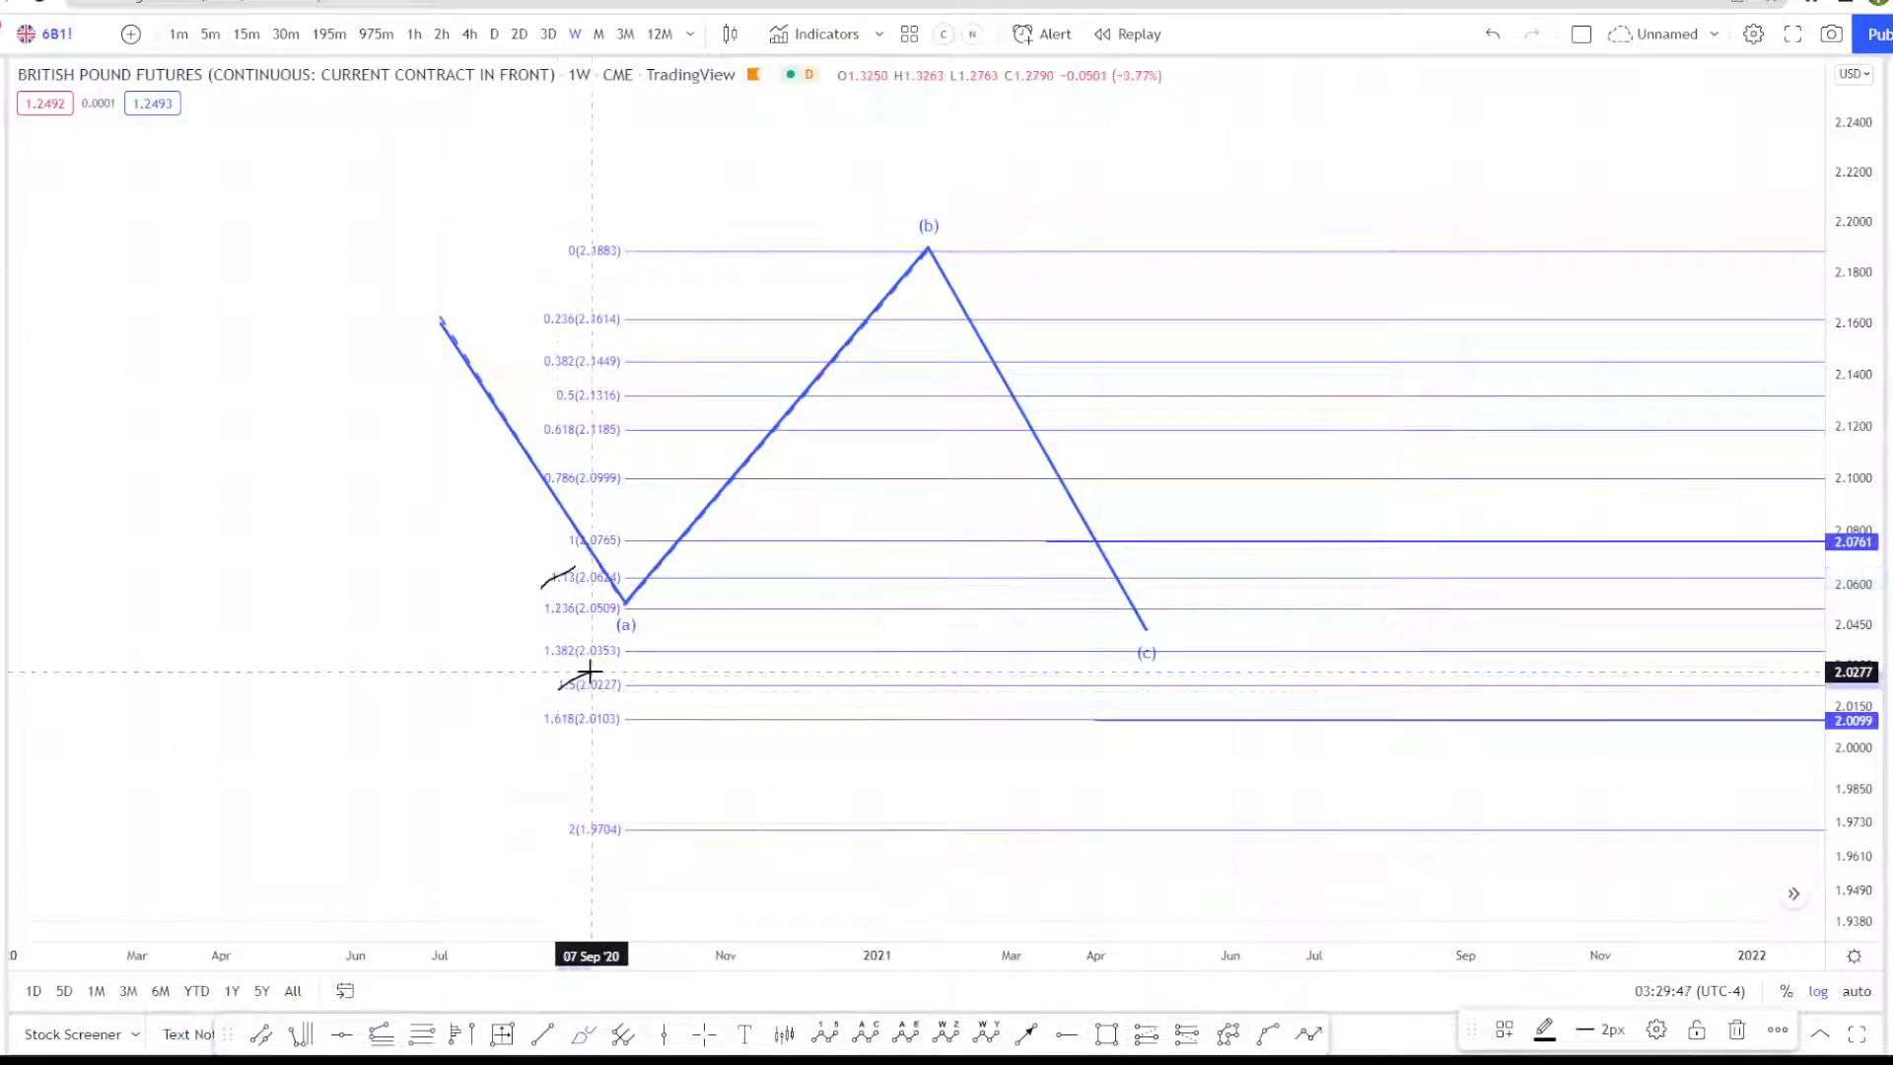
Step: Brush-mark the 1.618, 1, 1.236 and 1.382 levels and the 2.0099 ray, and sketch a path down from (b)
mouse_move(589, 671)
left_mouse_down()
mouse_move(515, 710)
mouse_move(631, 706)
left_mouse_up()
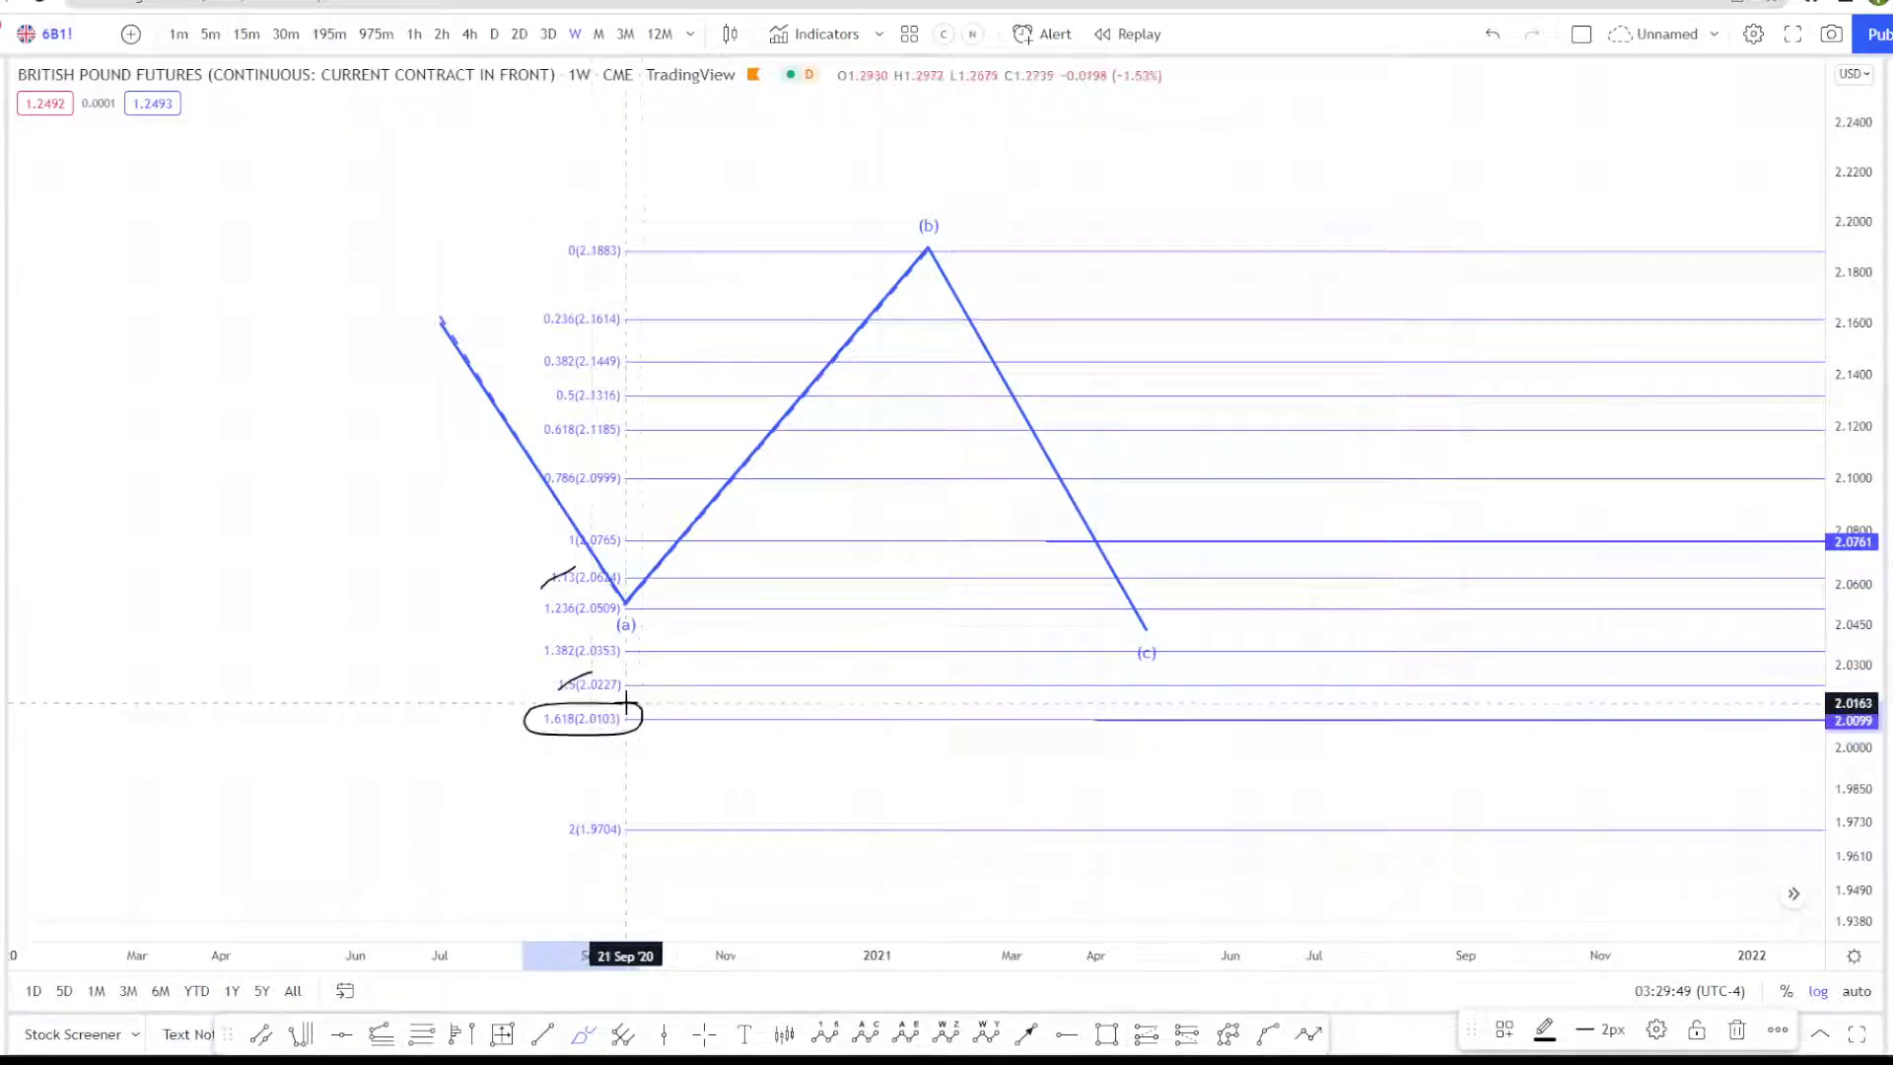
mouse_move(625, 536)
left_mouse_down()
mouse_move(525, 547)
mouse_move(625, 538)
left_mouse_up()
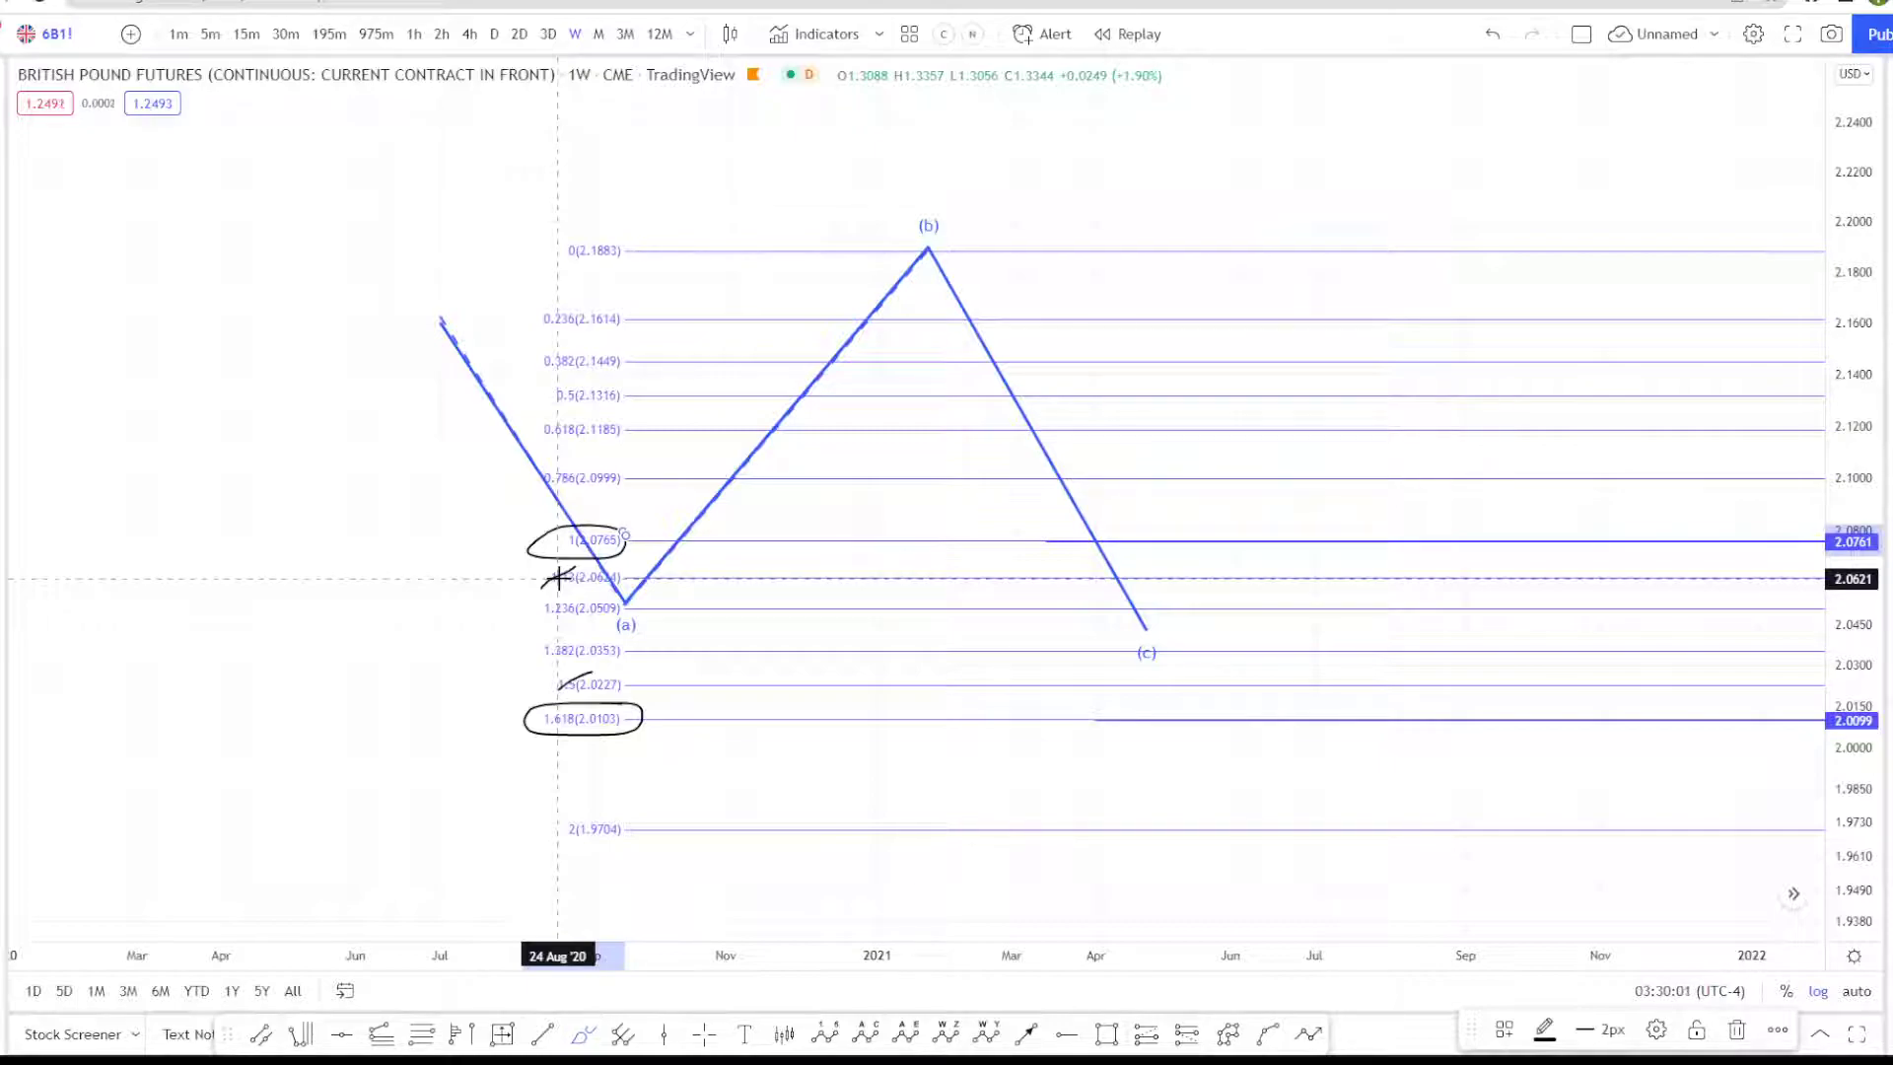
mouse_move(644, 646)
left_mouse_down()
mouse_move(529, 632)
mouse_move(584, 670)
mouse_move(641, 641)
mouse_move(552, 615)
mouse_move(671, 603)
mouse_move(612, 596)
left_mouse_up()
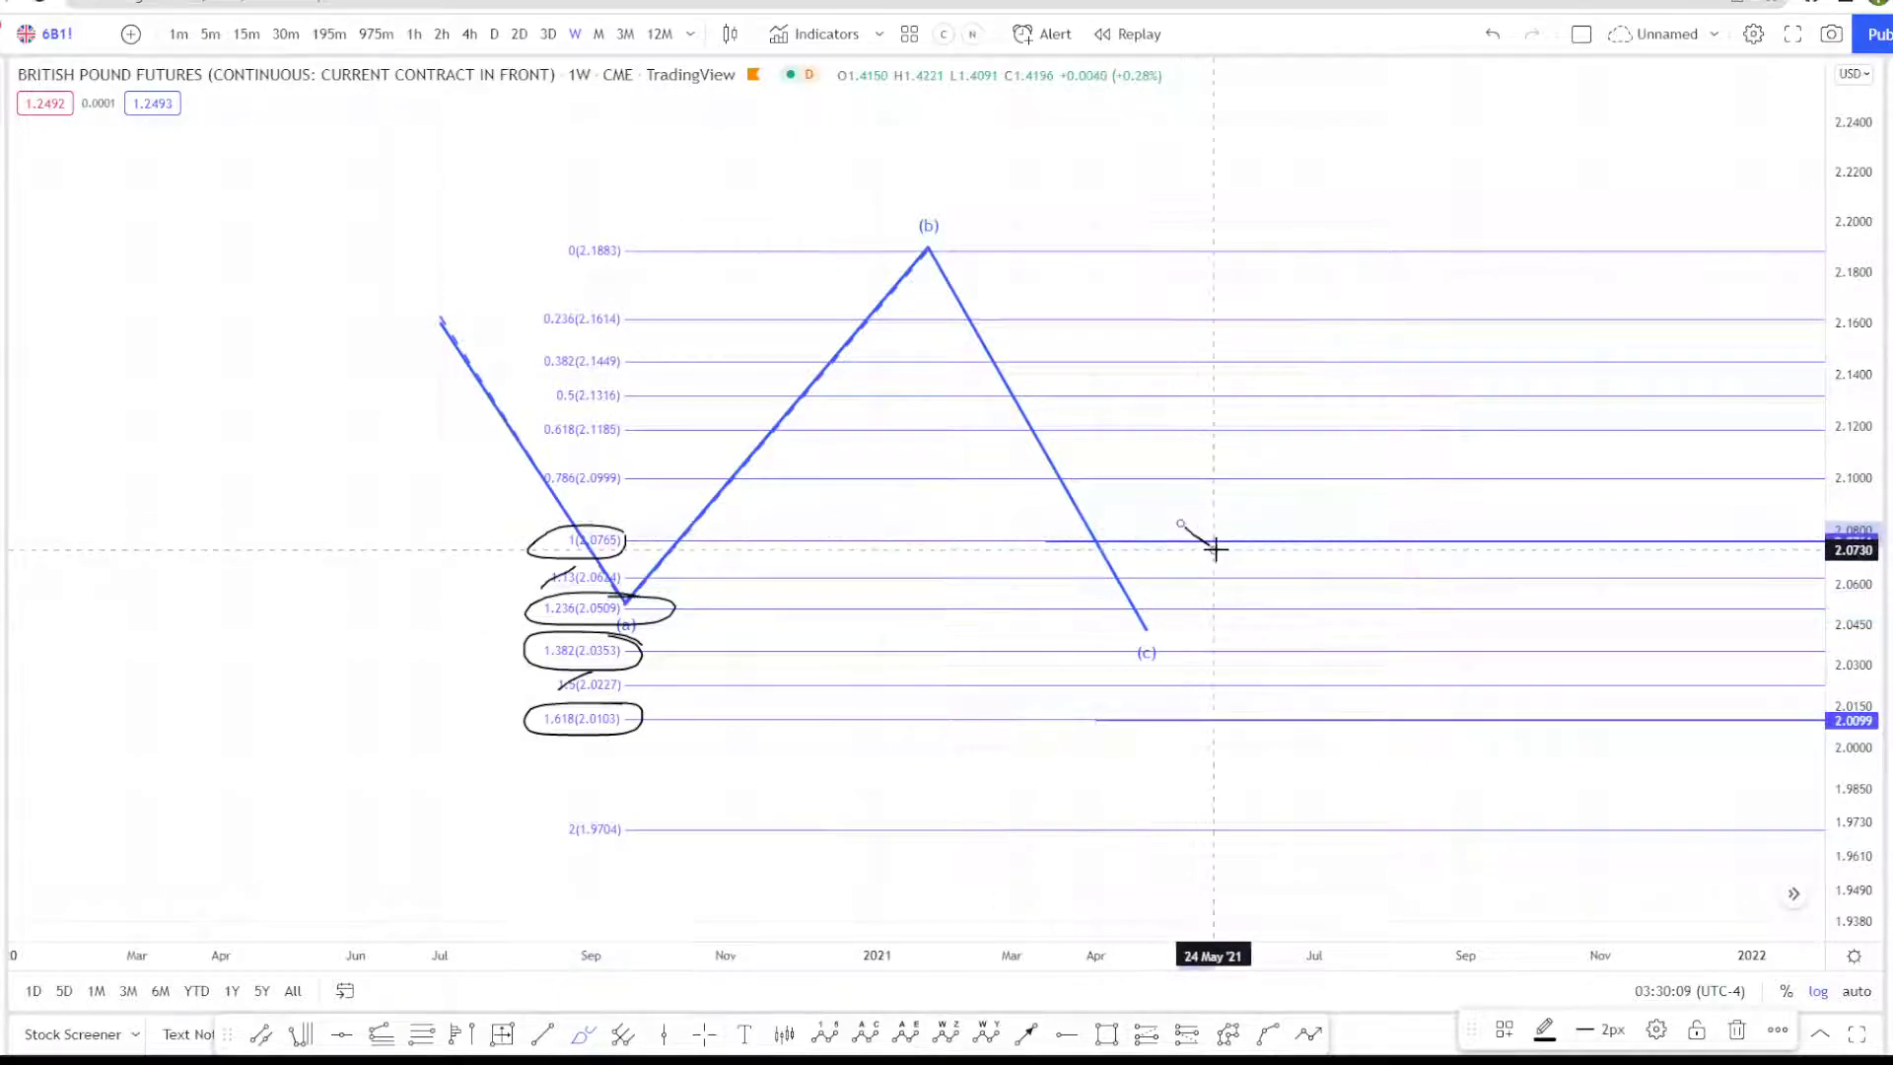
mouse_move(1227, 703)
left_mouse_down()
mouse_move(1239, 723)
mouse_move(1264, 698)
left_mouse_up()
mouse_move(680, 647)
left_mouse_down()
mouse_move(727, 668)
mouse_move(718, 639)
left_mouse_up()
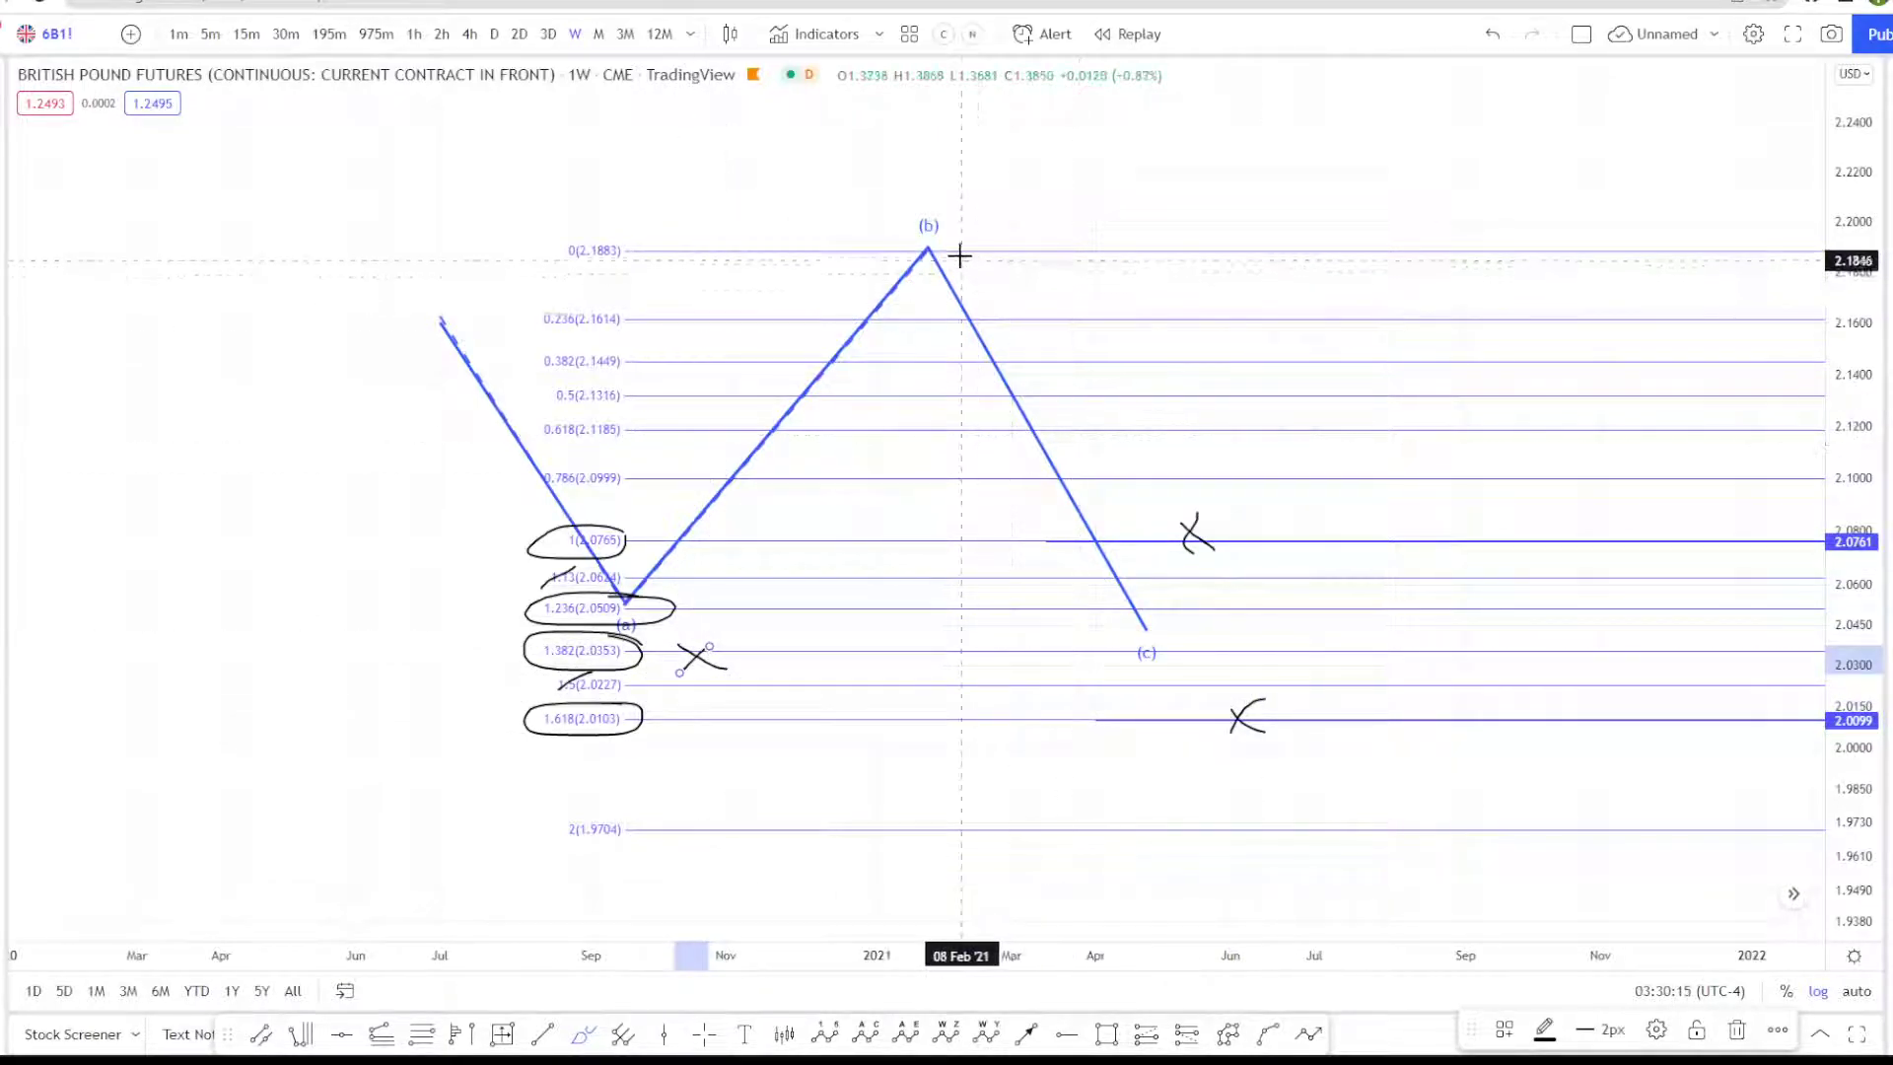
mouse_move(961, 256)
left_mouse_down()
mouse_move(973, 376)
mouse_move(1015, 403)
mouse_move(1041, 536)
mouse_move(1110, 483)
mouse_move(1164, 623)
mouse_move(1266, 759)
mouse_move(1252, 627)
left_mouse_up()
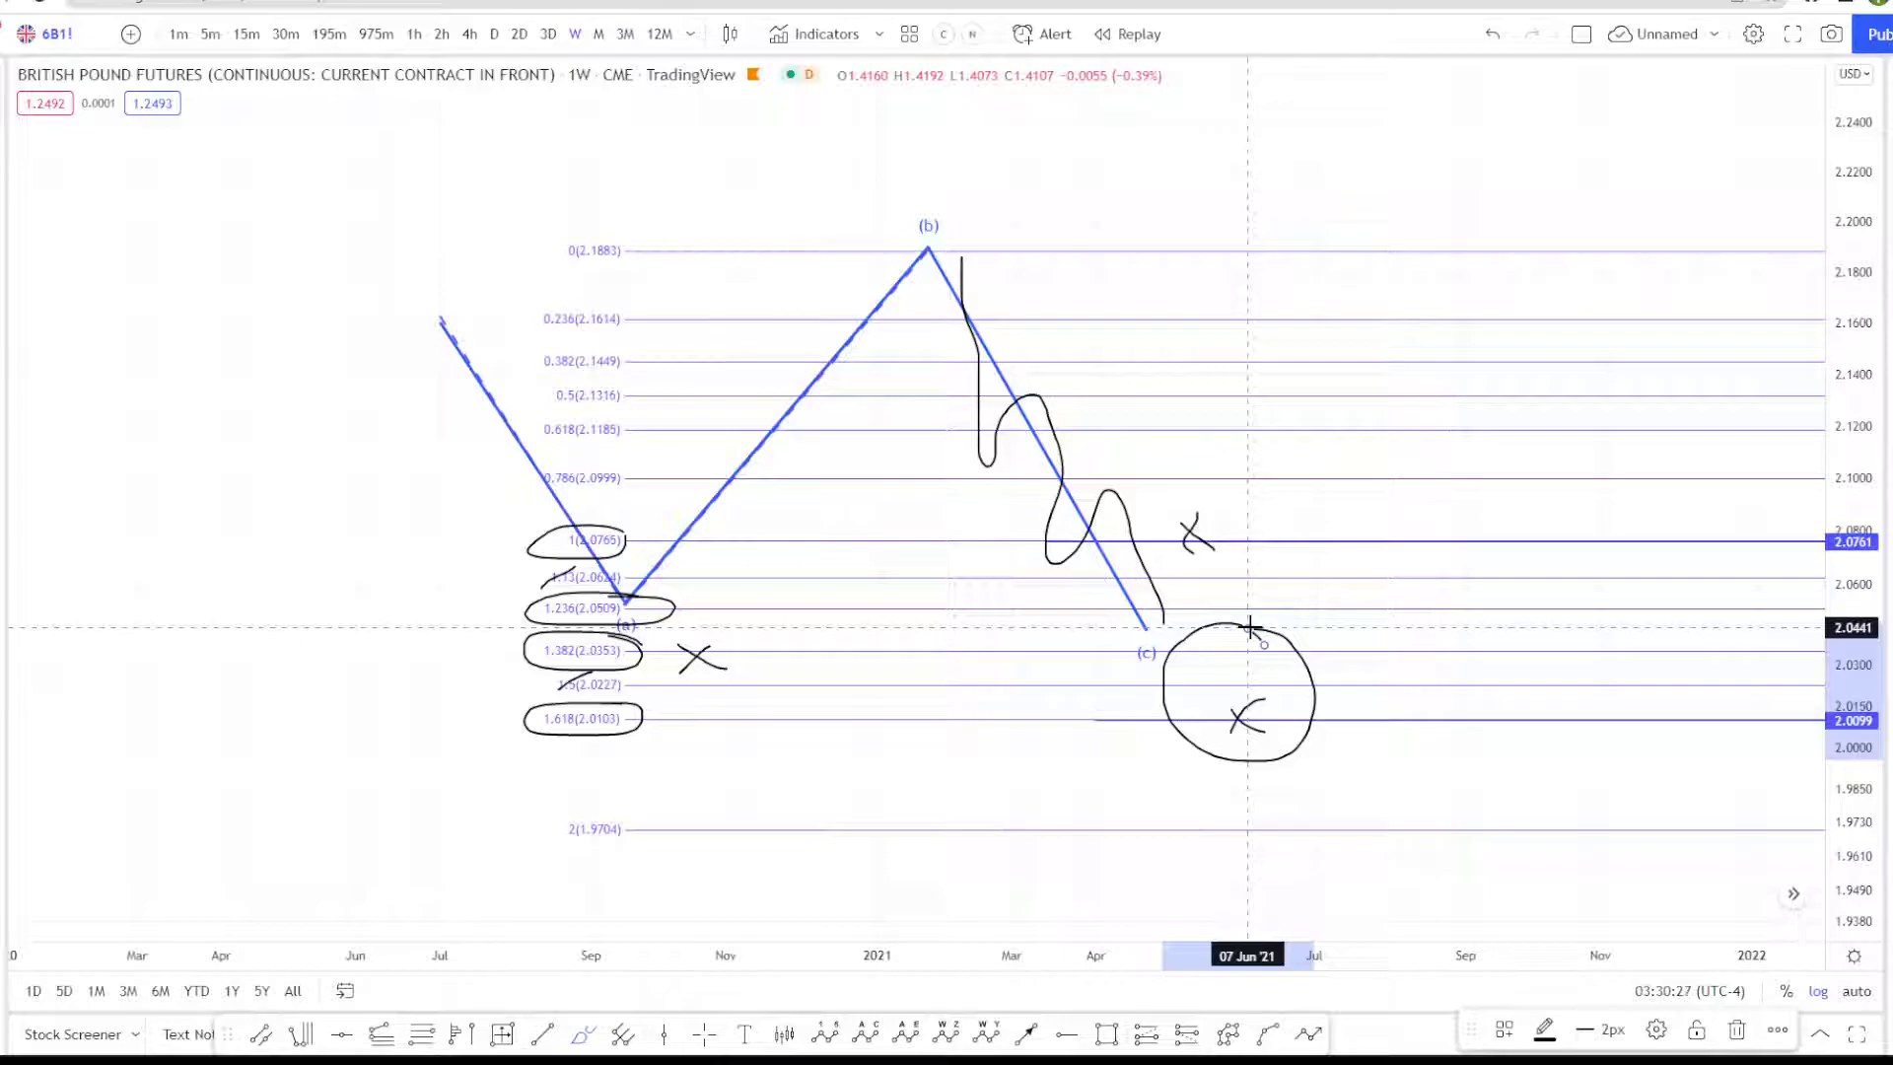
Step: Undo the markings, rays and Fib extension back to the bare ABC wave
key("ctrl+z")
key("ctrl+z")
key("ctrl+z")
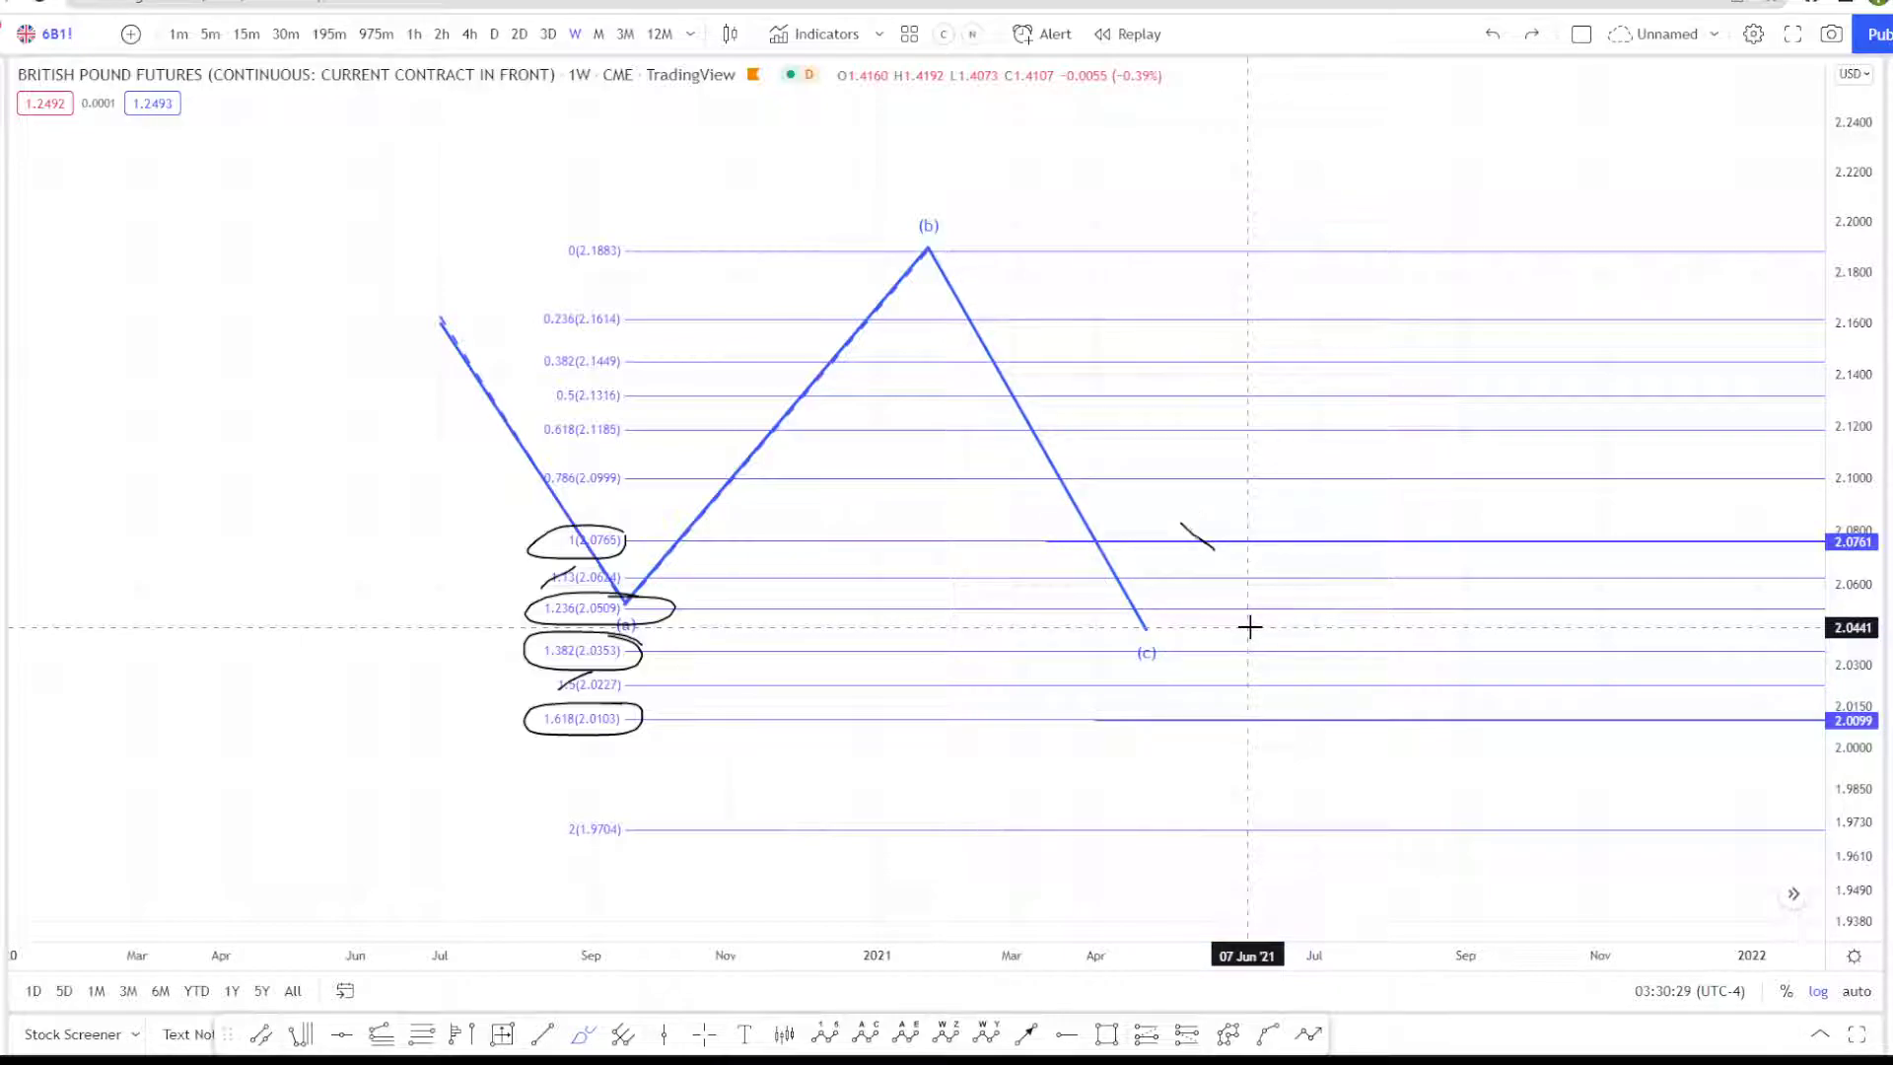
key("ctrl+z")
key("ctrl+z")
key("ctrl+z")
key("ctrl+z")
key("ctrl+z")
key("ctrl+z")
key("ctrl+z")
key("ctrl+z")
key("ctrl+z")
key("ctrl+z")
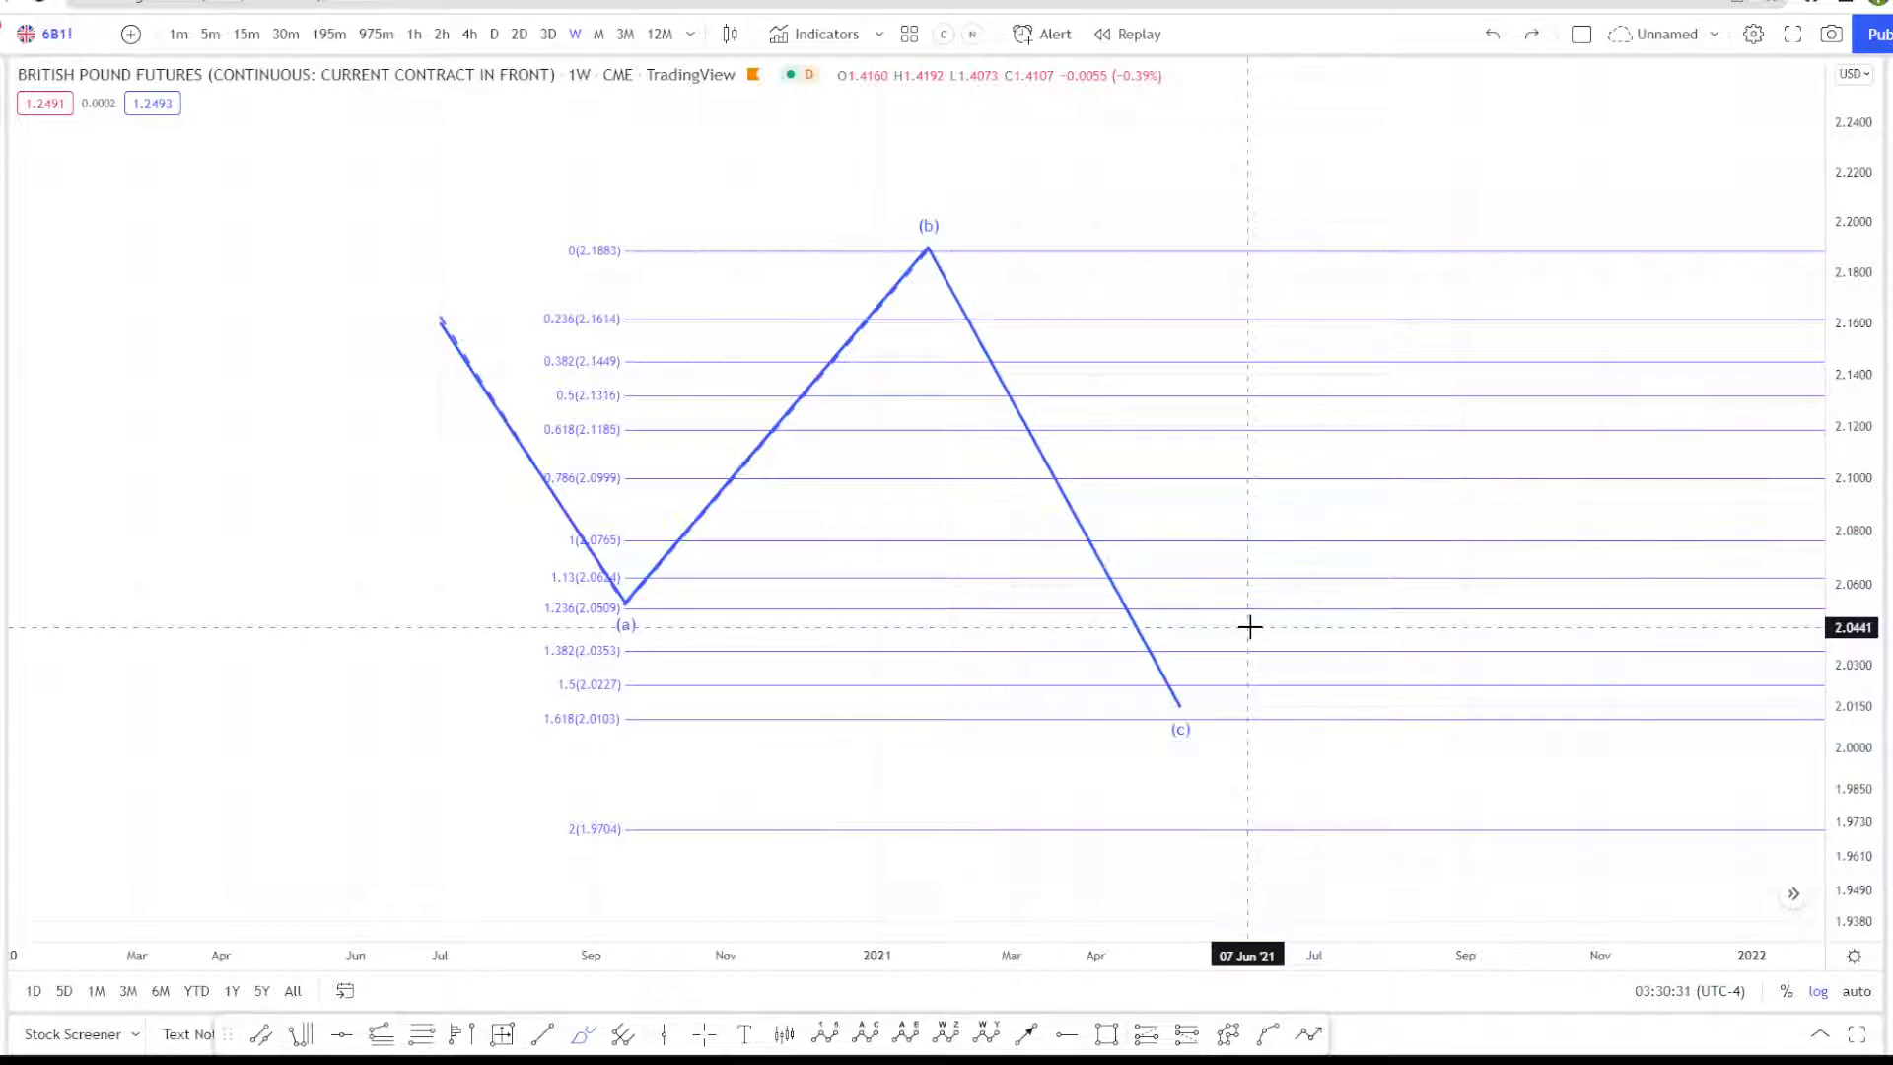
key("ctrl+z")
key("ctrl+z")
key("ctrl+z")
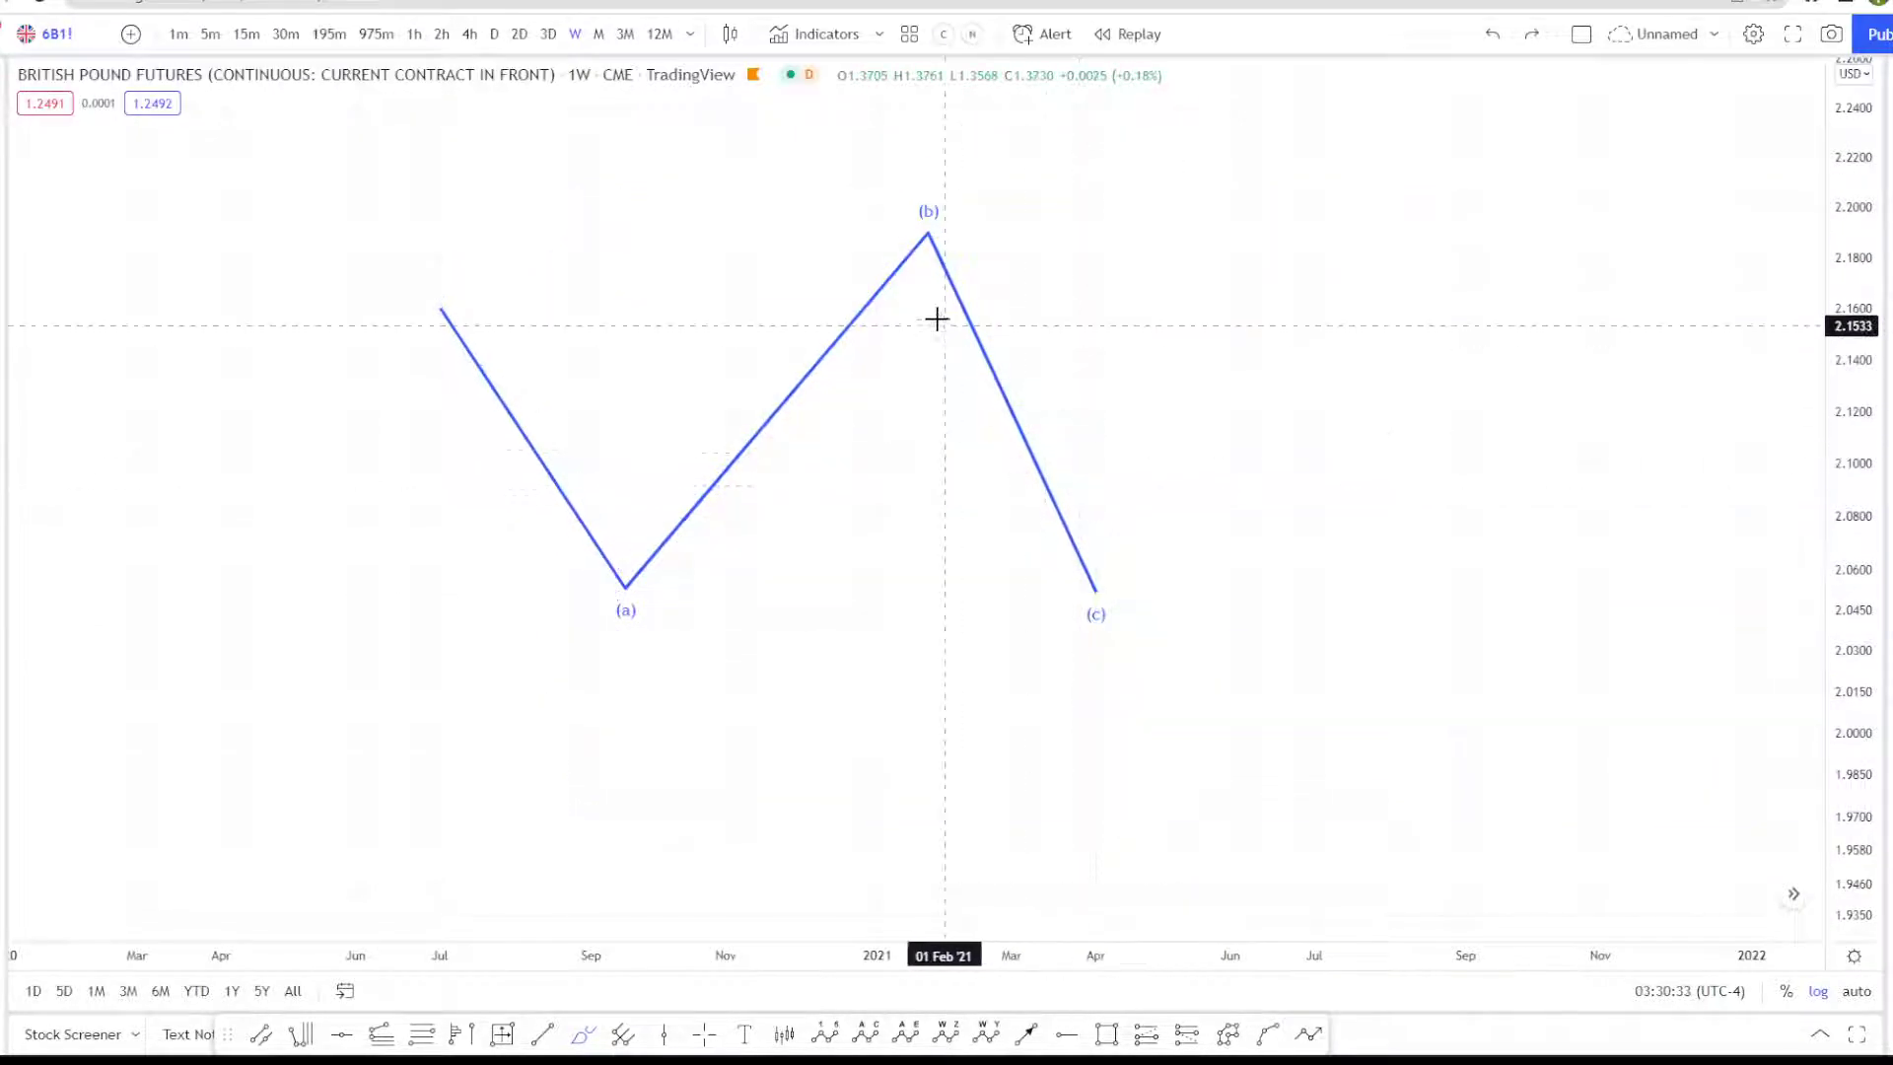
Step: Delete the old ABC pattern and draw a new wave ending at its (c) point
left_click(944, 270)
key("Delete")
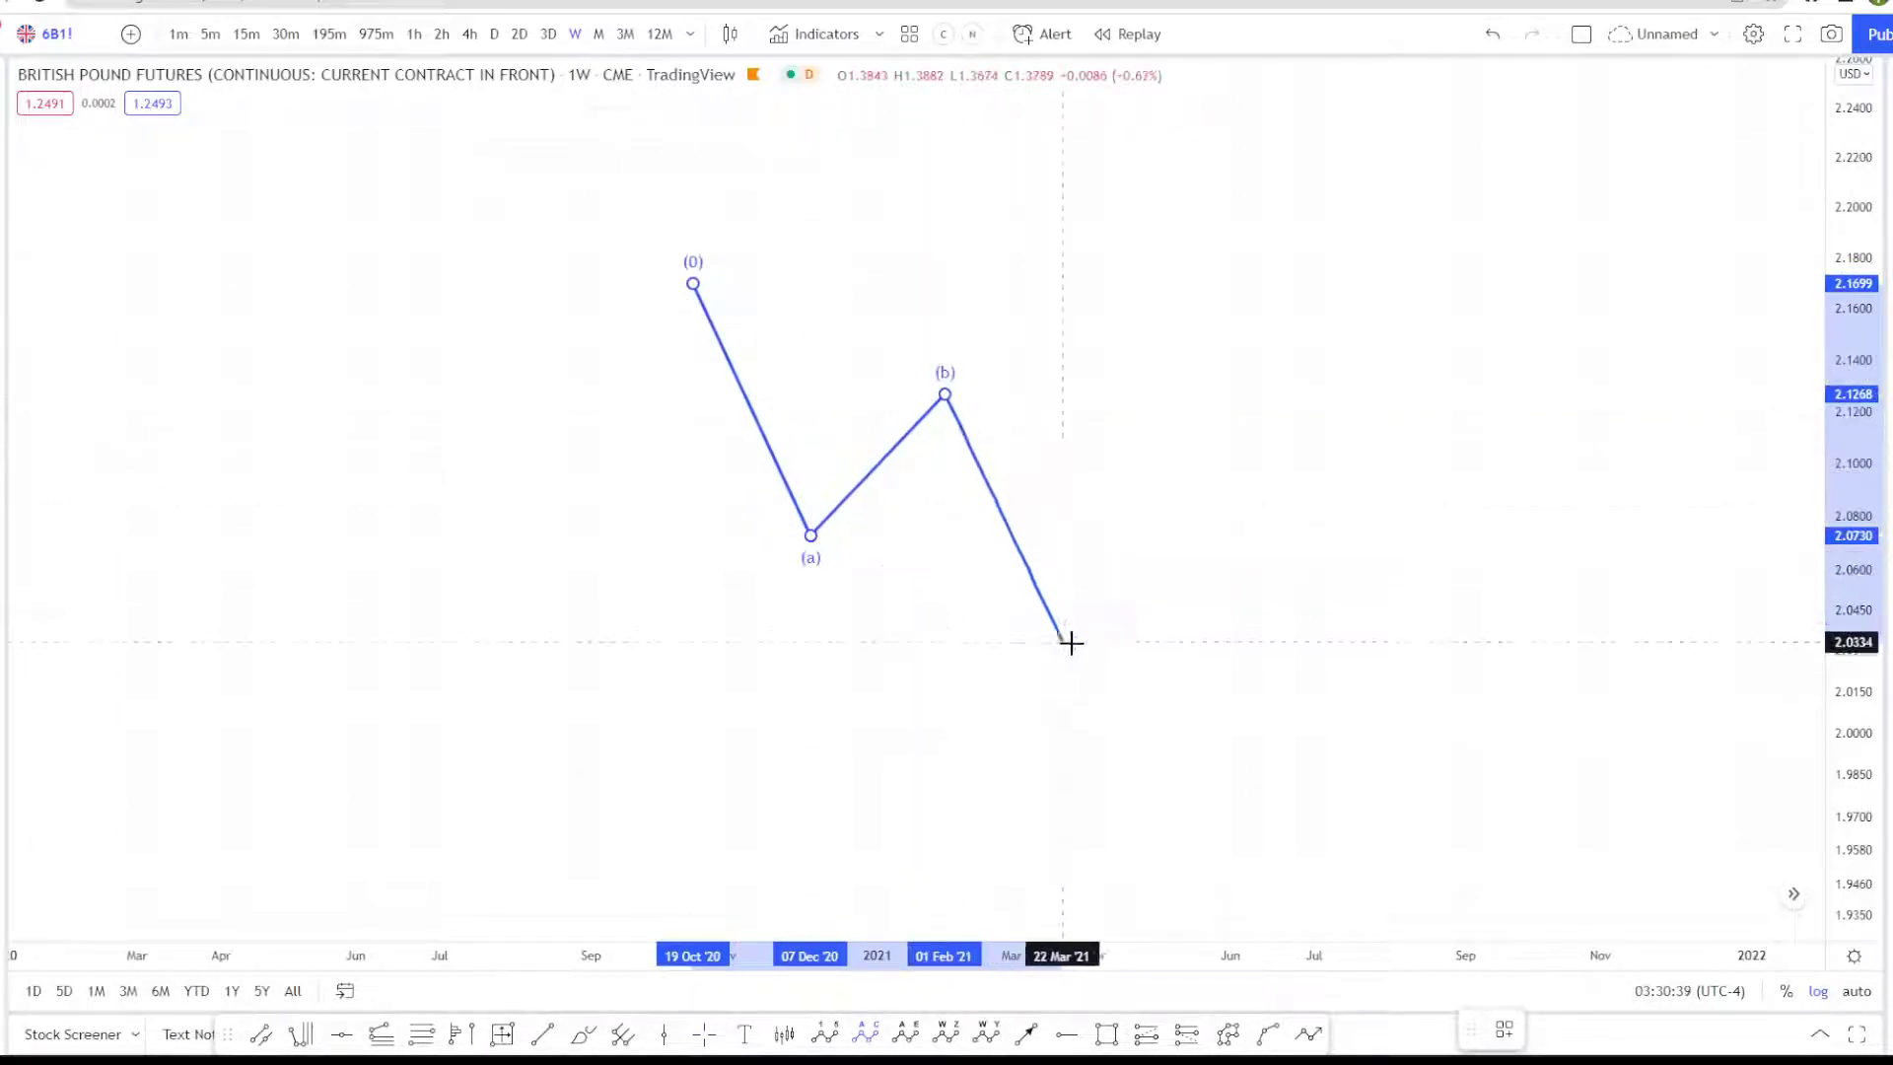
left_click(1095, 672)
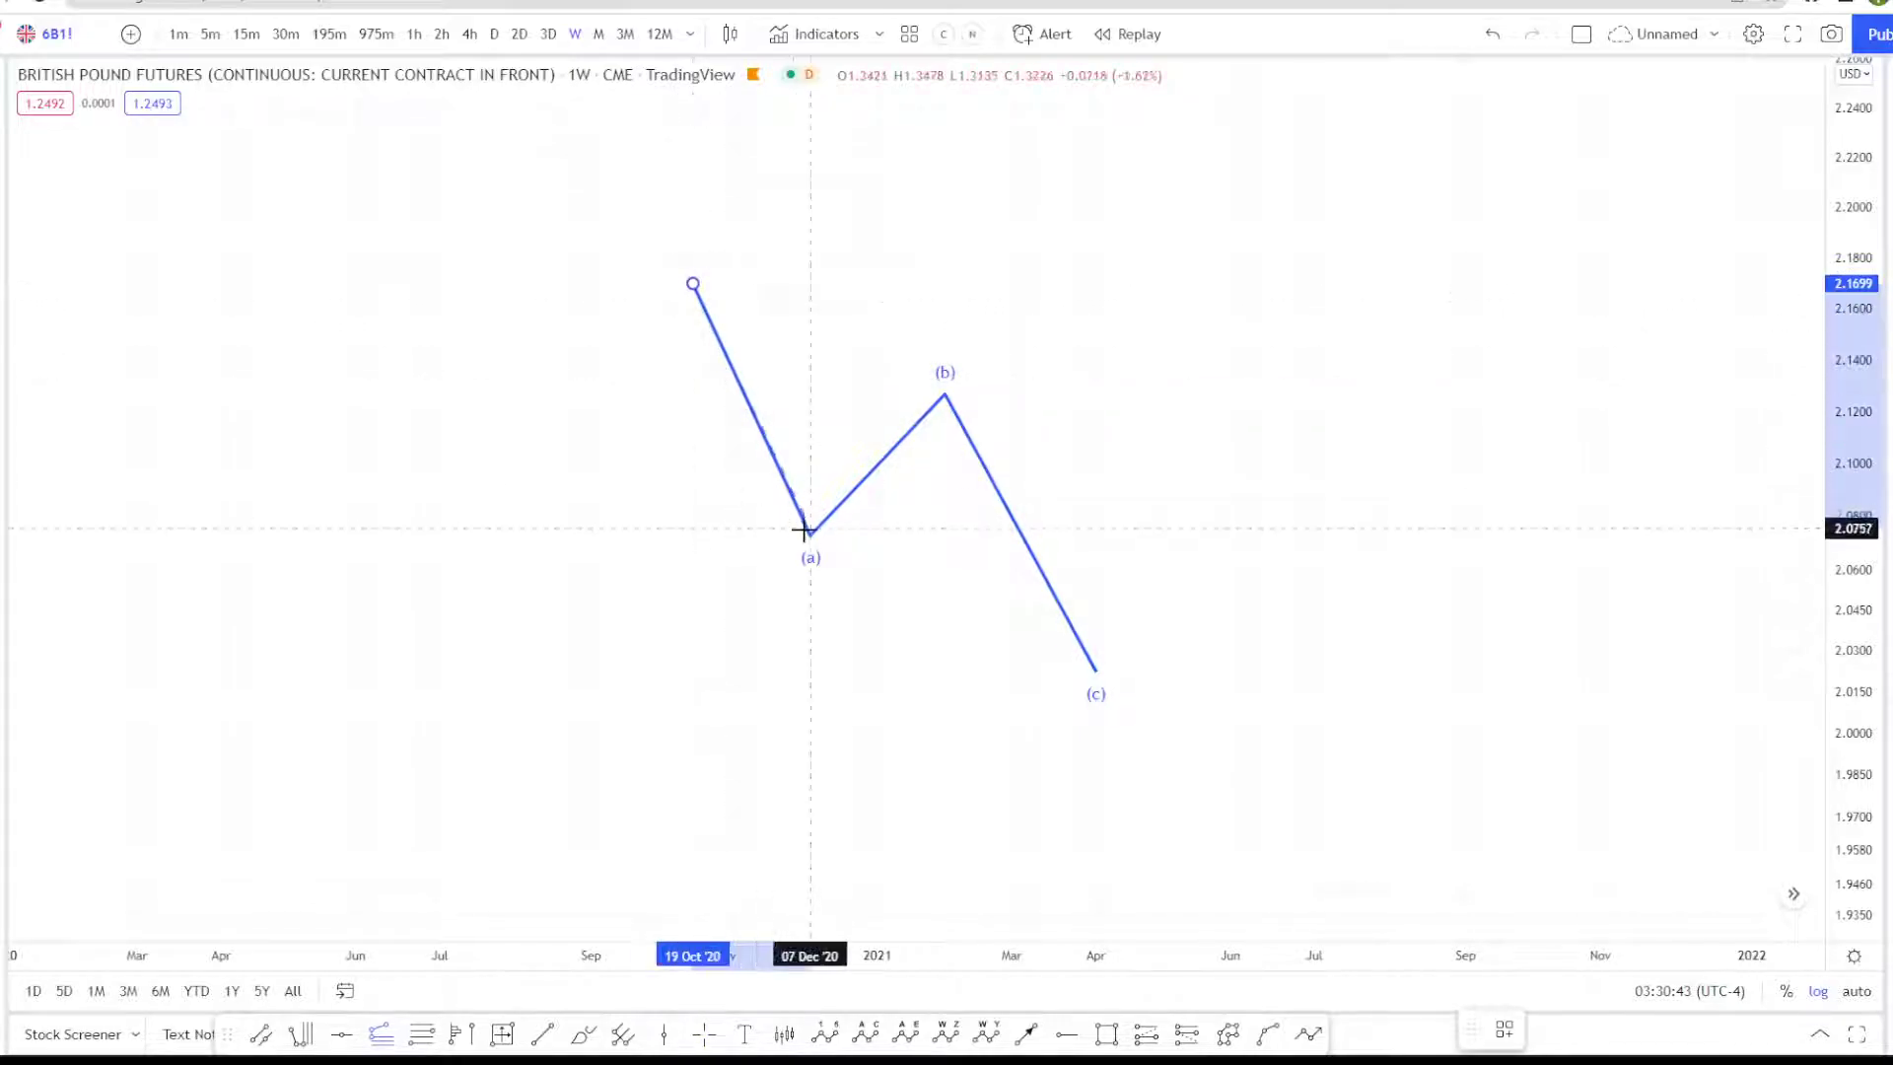
Step: Project a Fib extension from the new wave's (0), (a) and (b) points, 2.1268 down to 1.9389
left_click(695, 282)
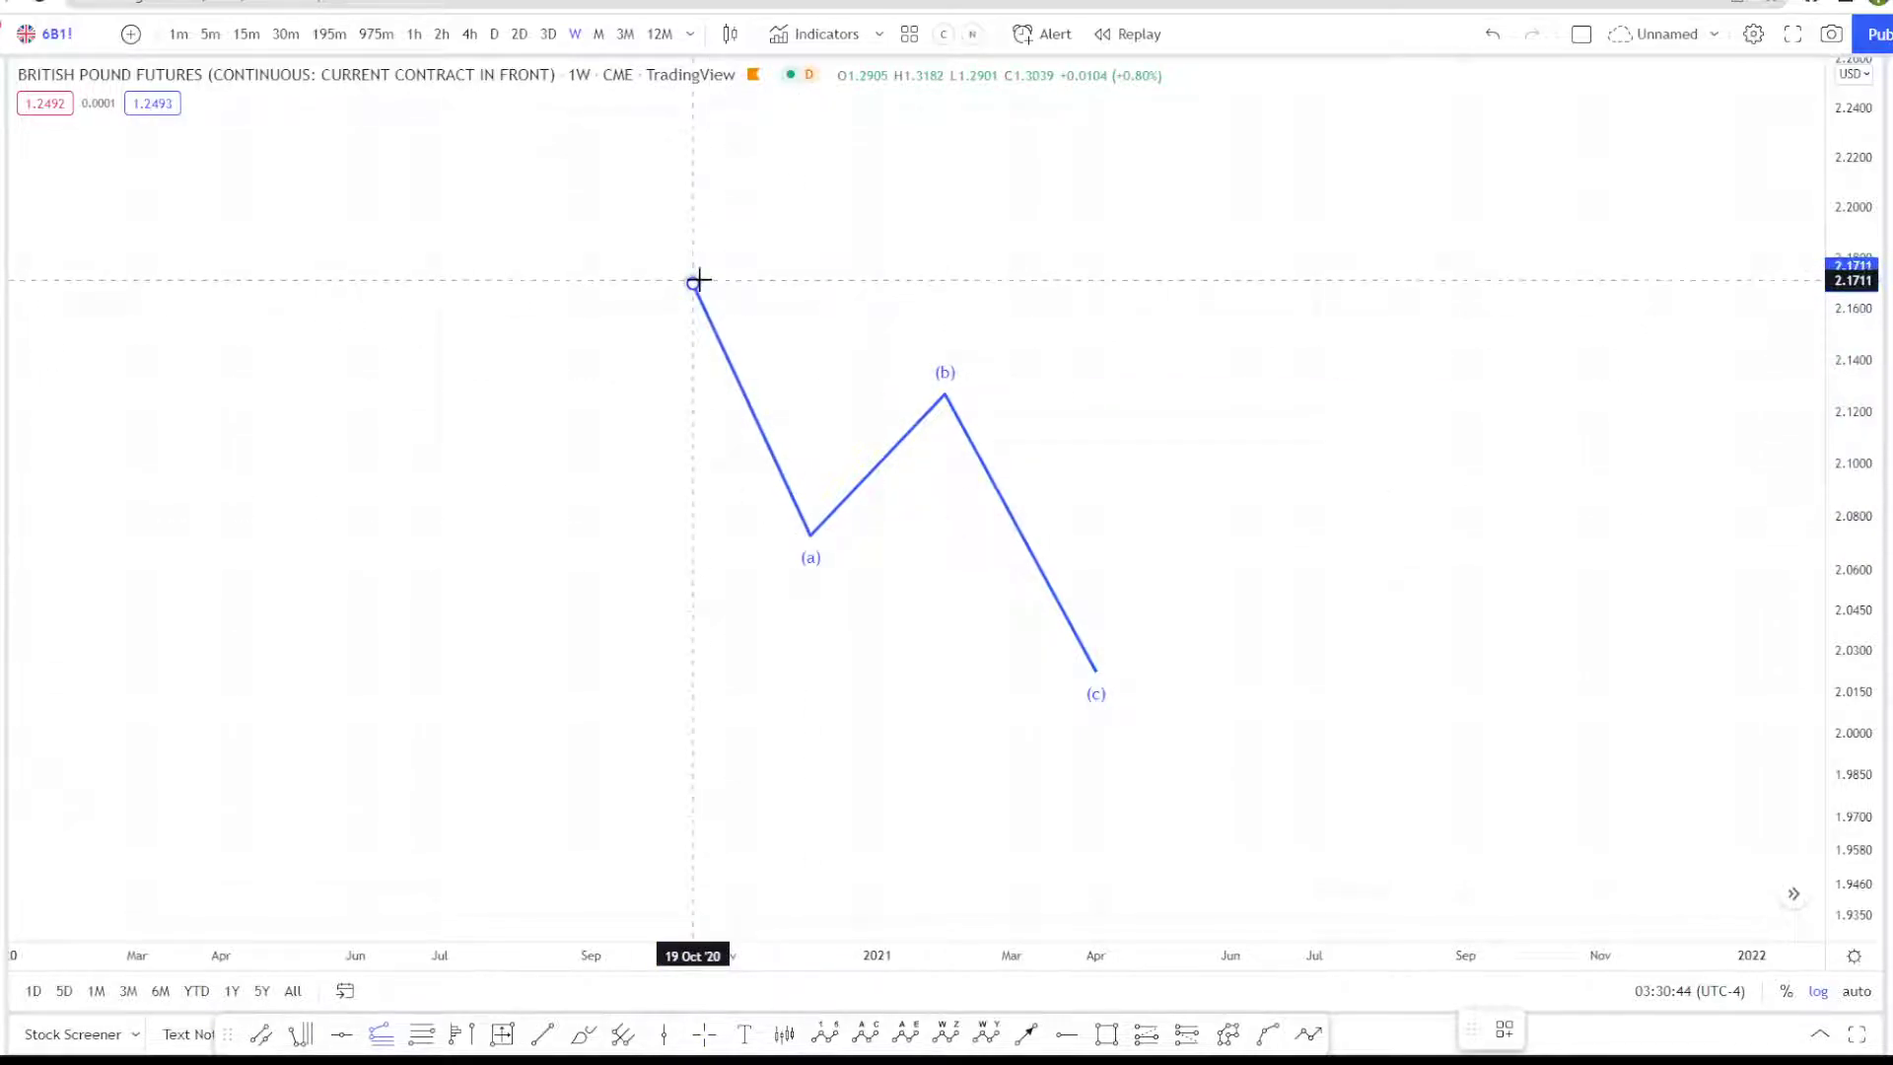
left_click(810, 538)
left_click(945, 392)
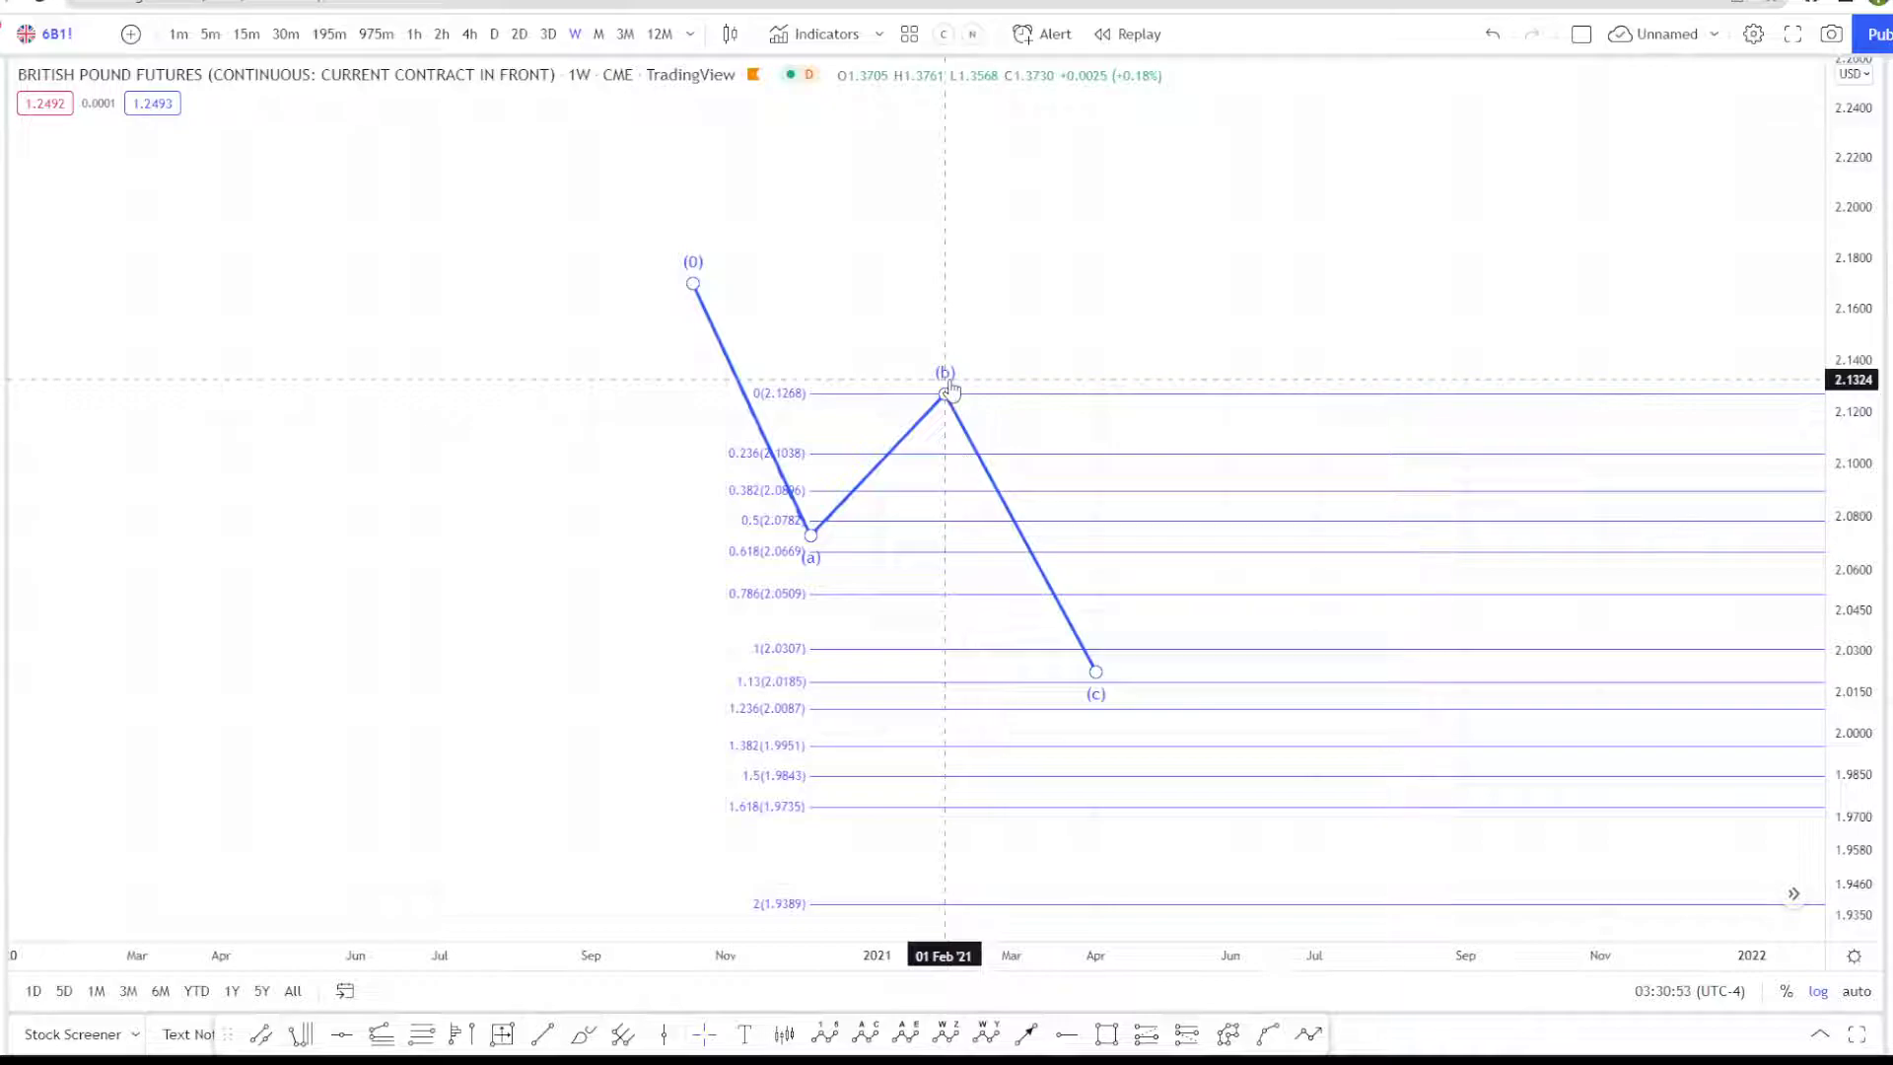
Step: Circle the (c) low at the 1 level (2.0307), testing (c) at 1.618 before returning it
left_click(1098, 668)
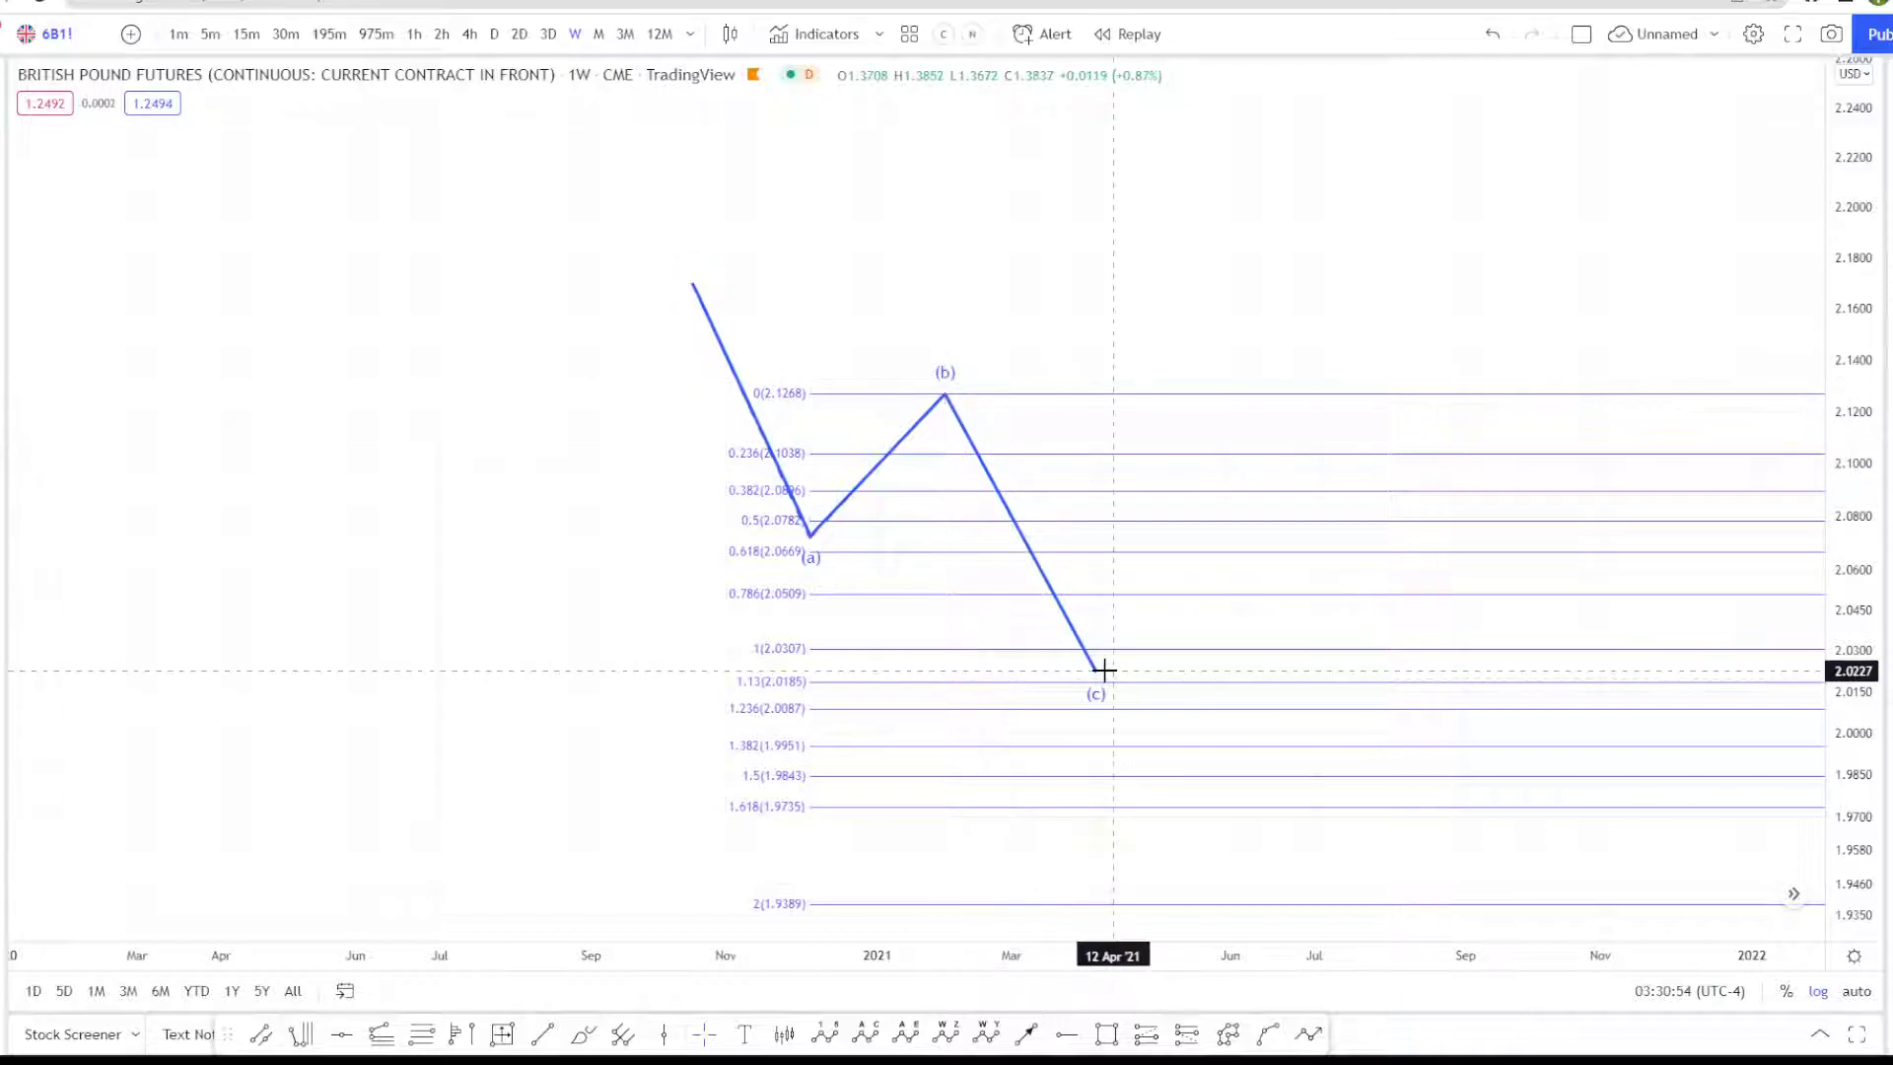
left_click(584, 1033)
left_click(1124, 638)
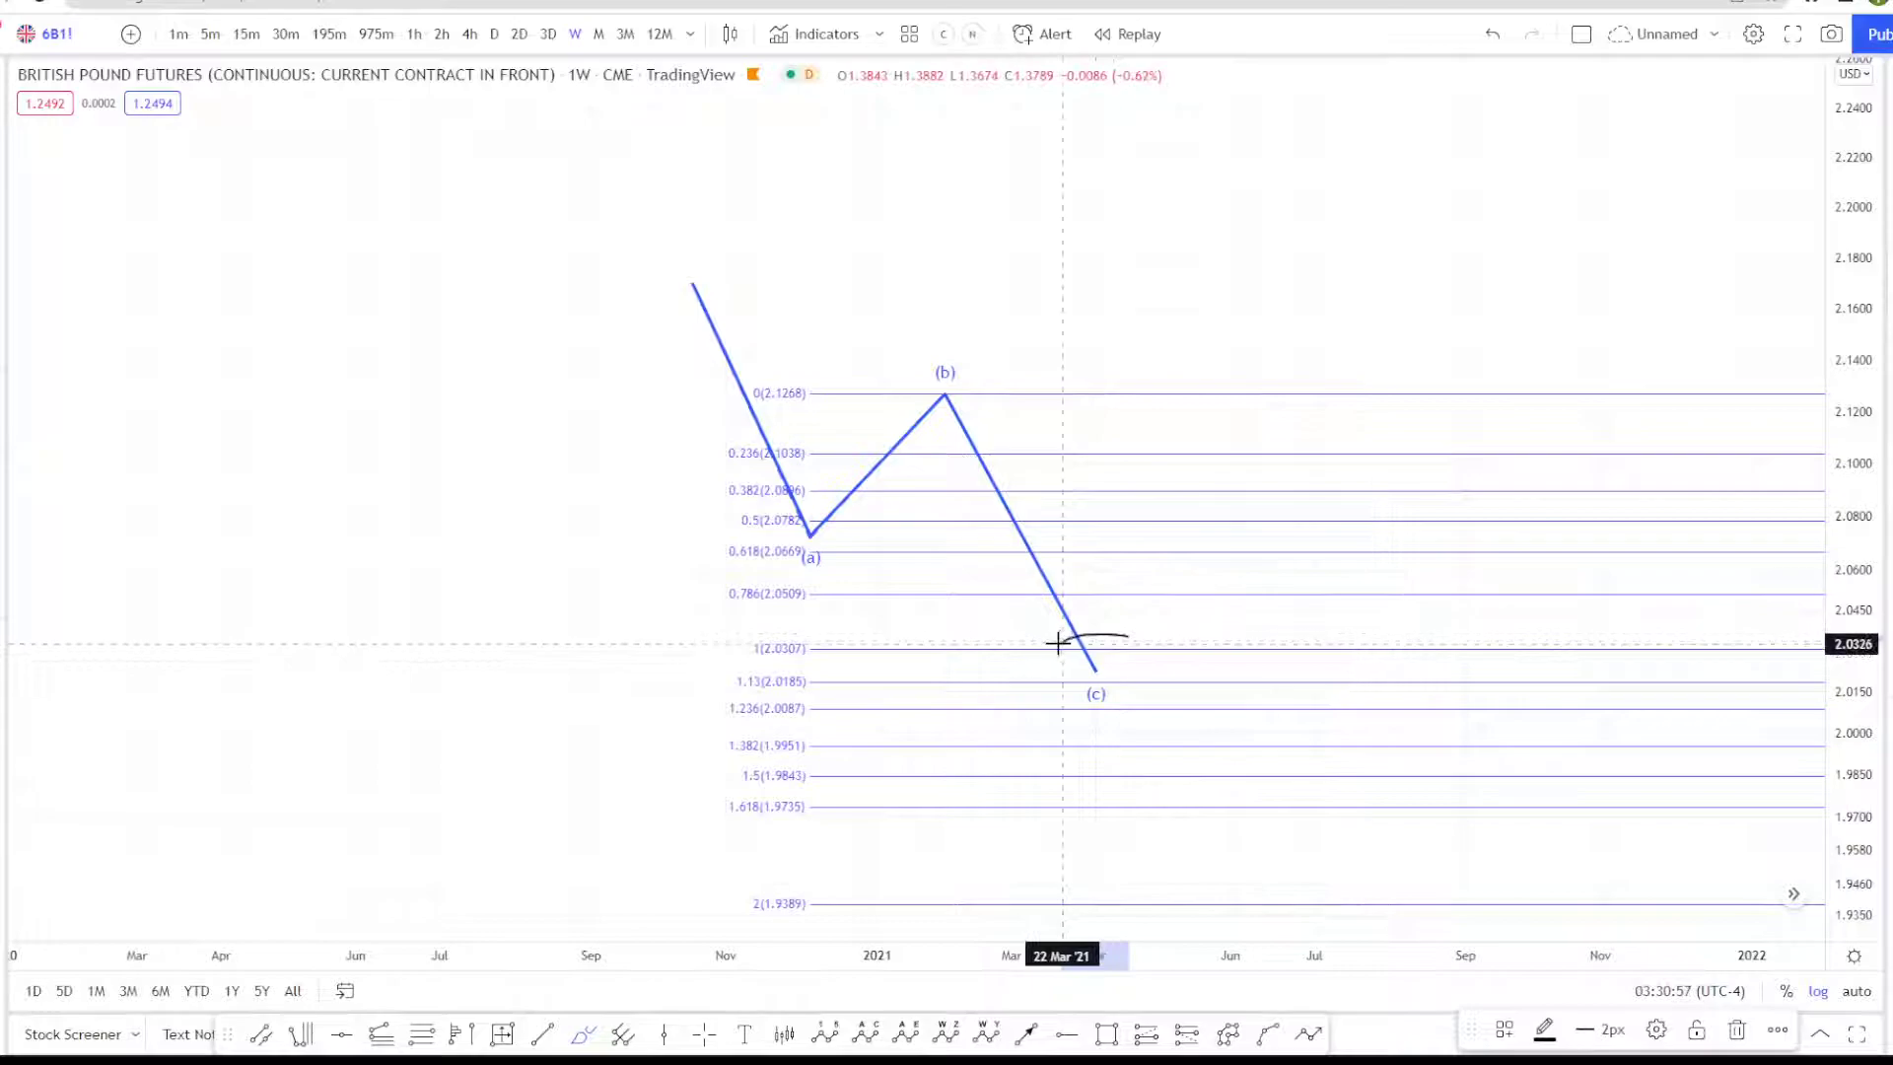
mouse_move(1057, 643)
left_mouse_down()
mouse_move(1140, 647)
mouse_move(1213, 536)
mouse_move(1192, 523)
left_mouse_up()
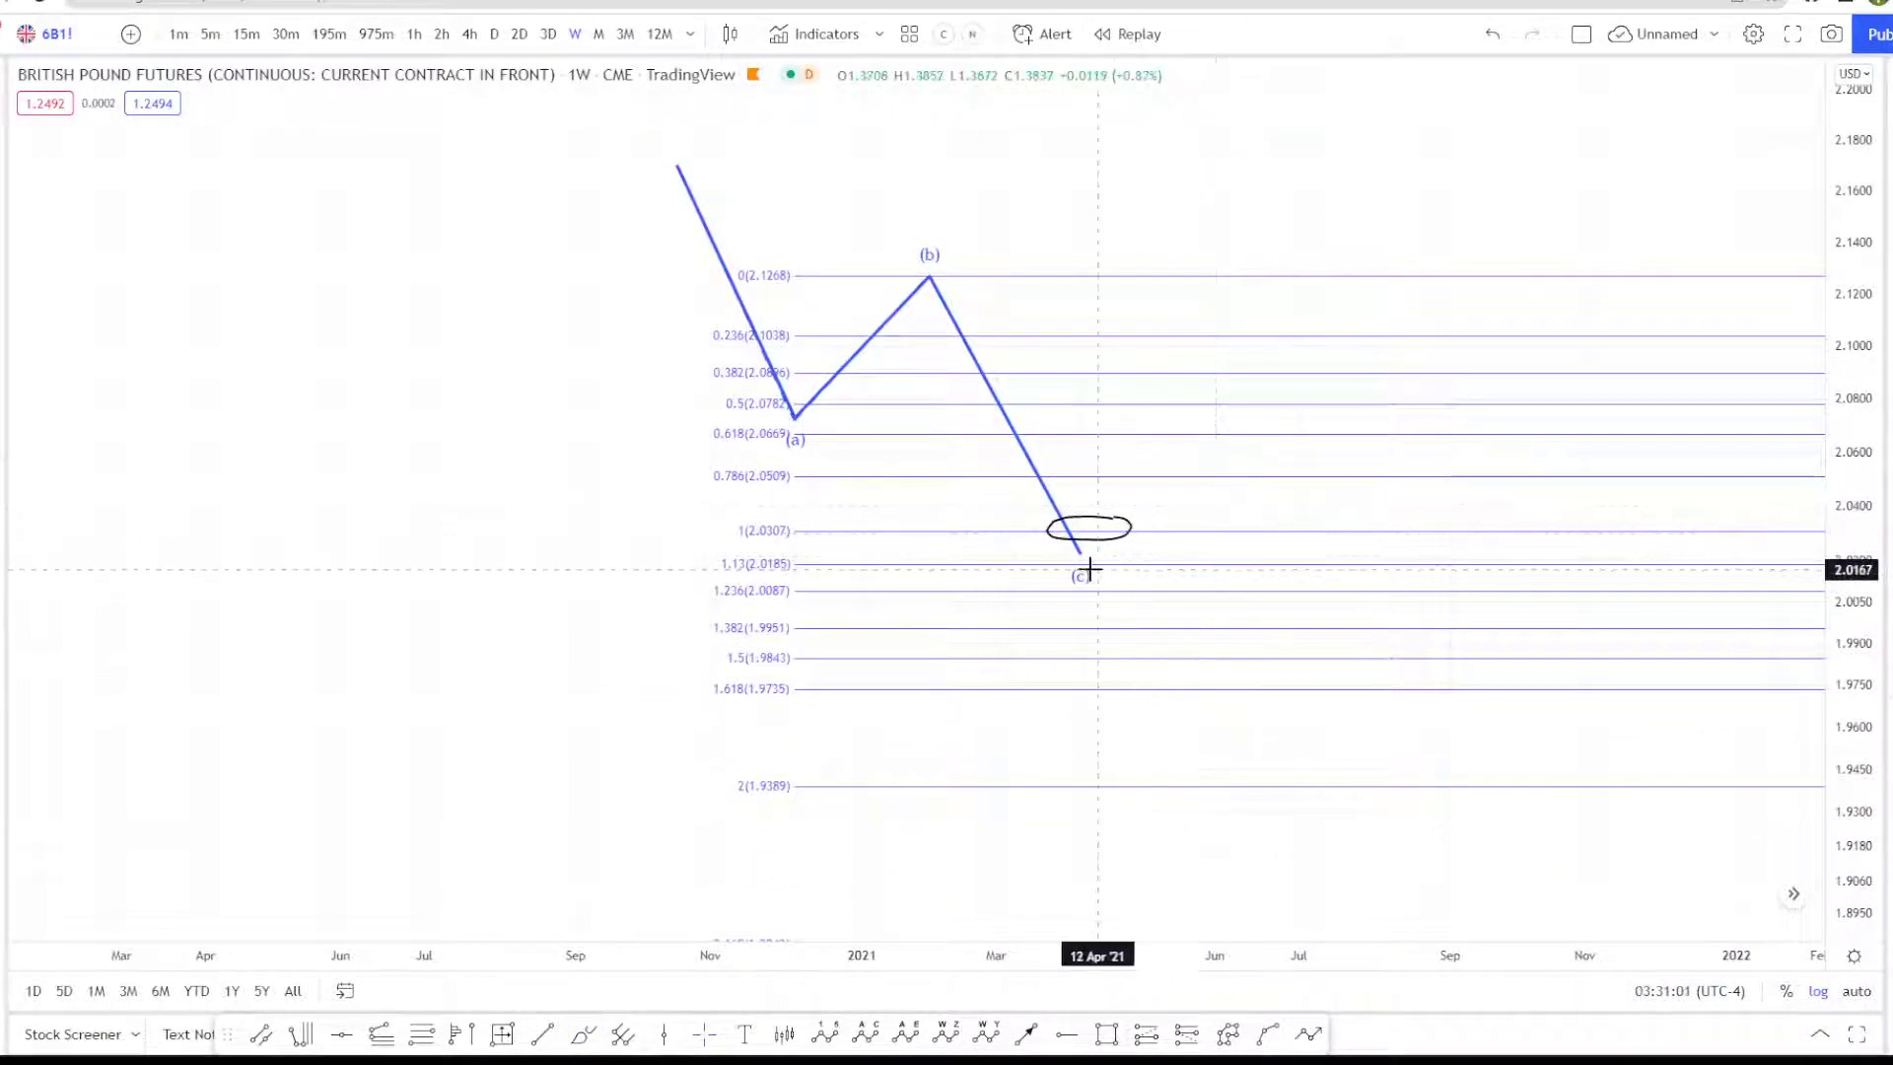
left_click_drag(1084, 558, 1149, 690)
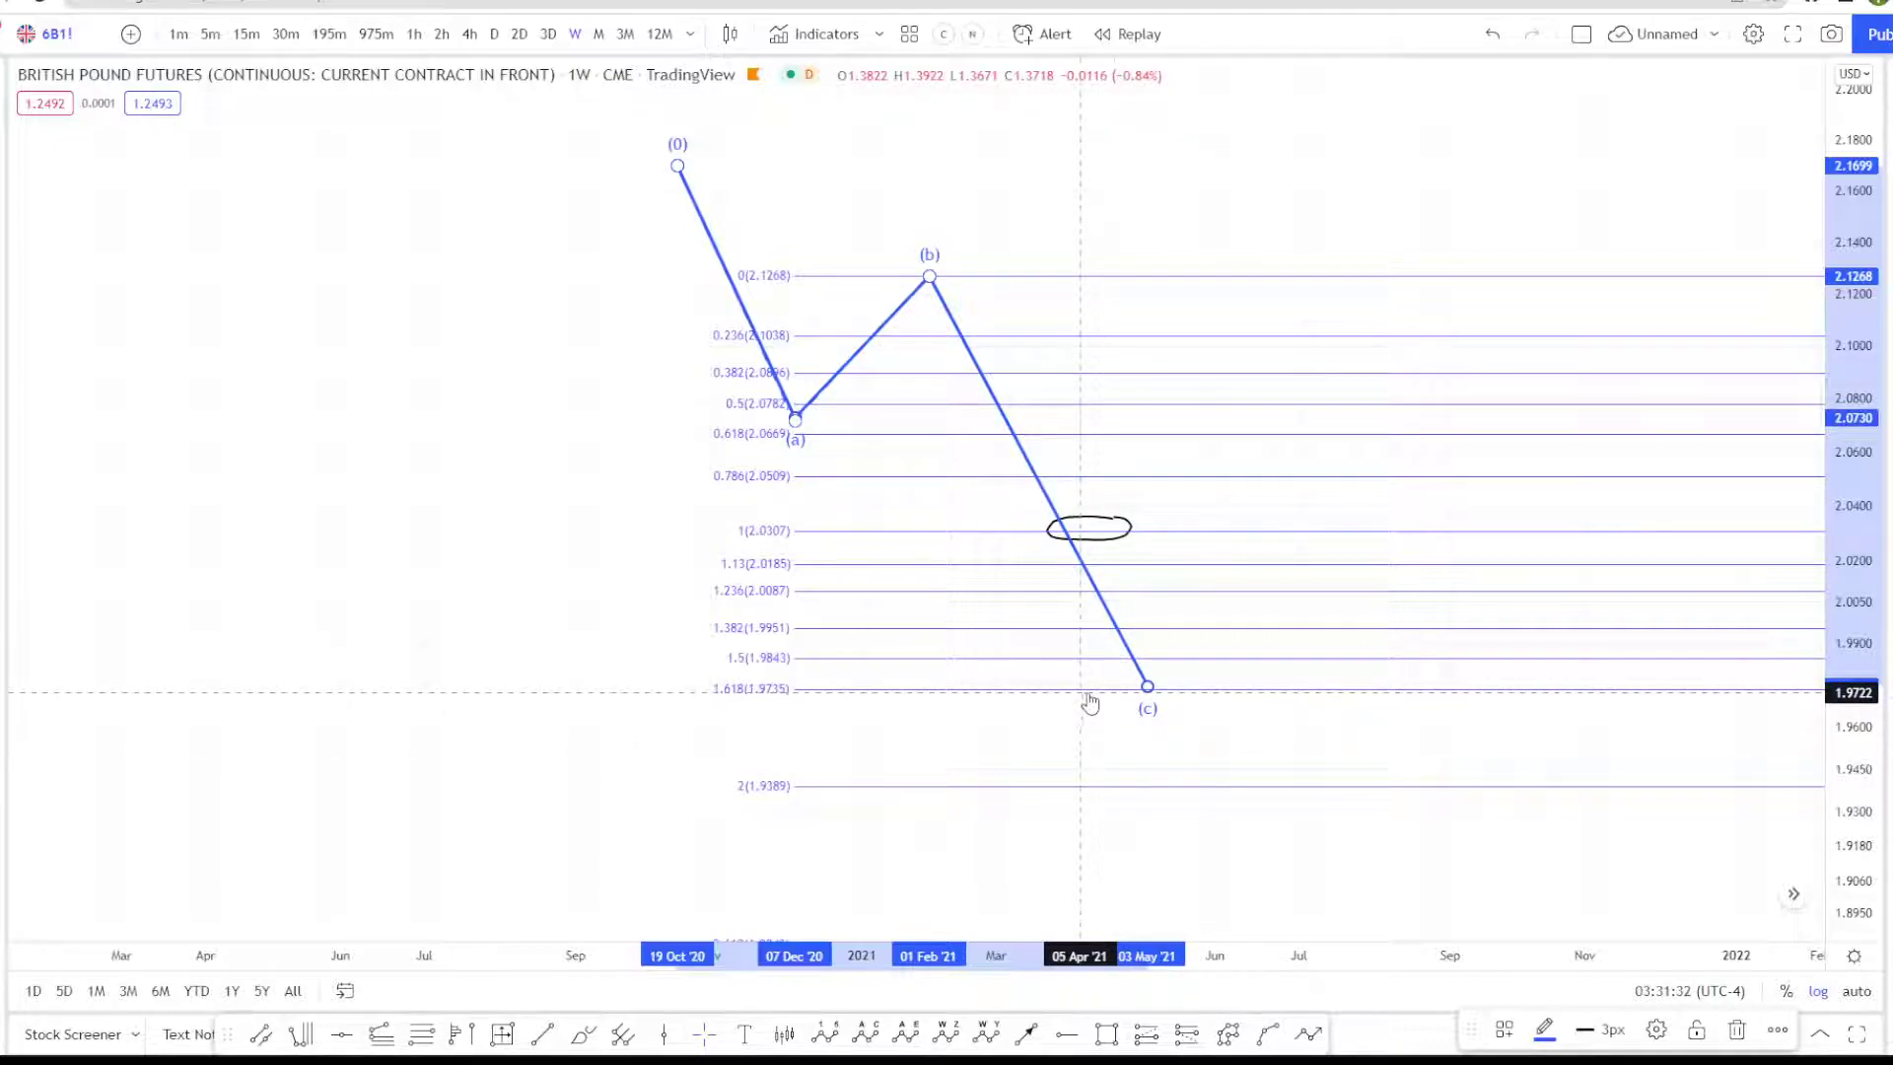
left_click_drag(1147, 686, 1066, 527)
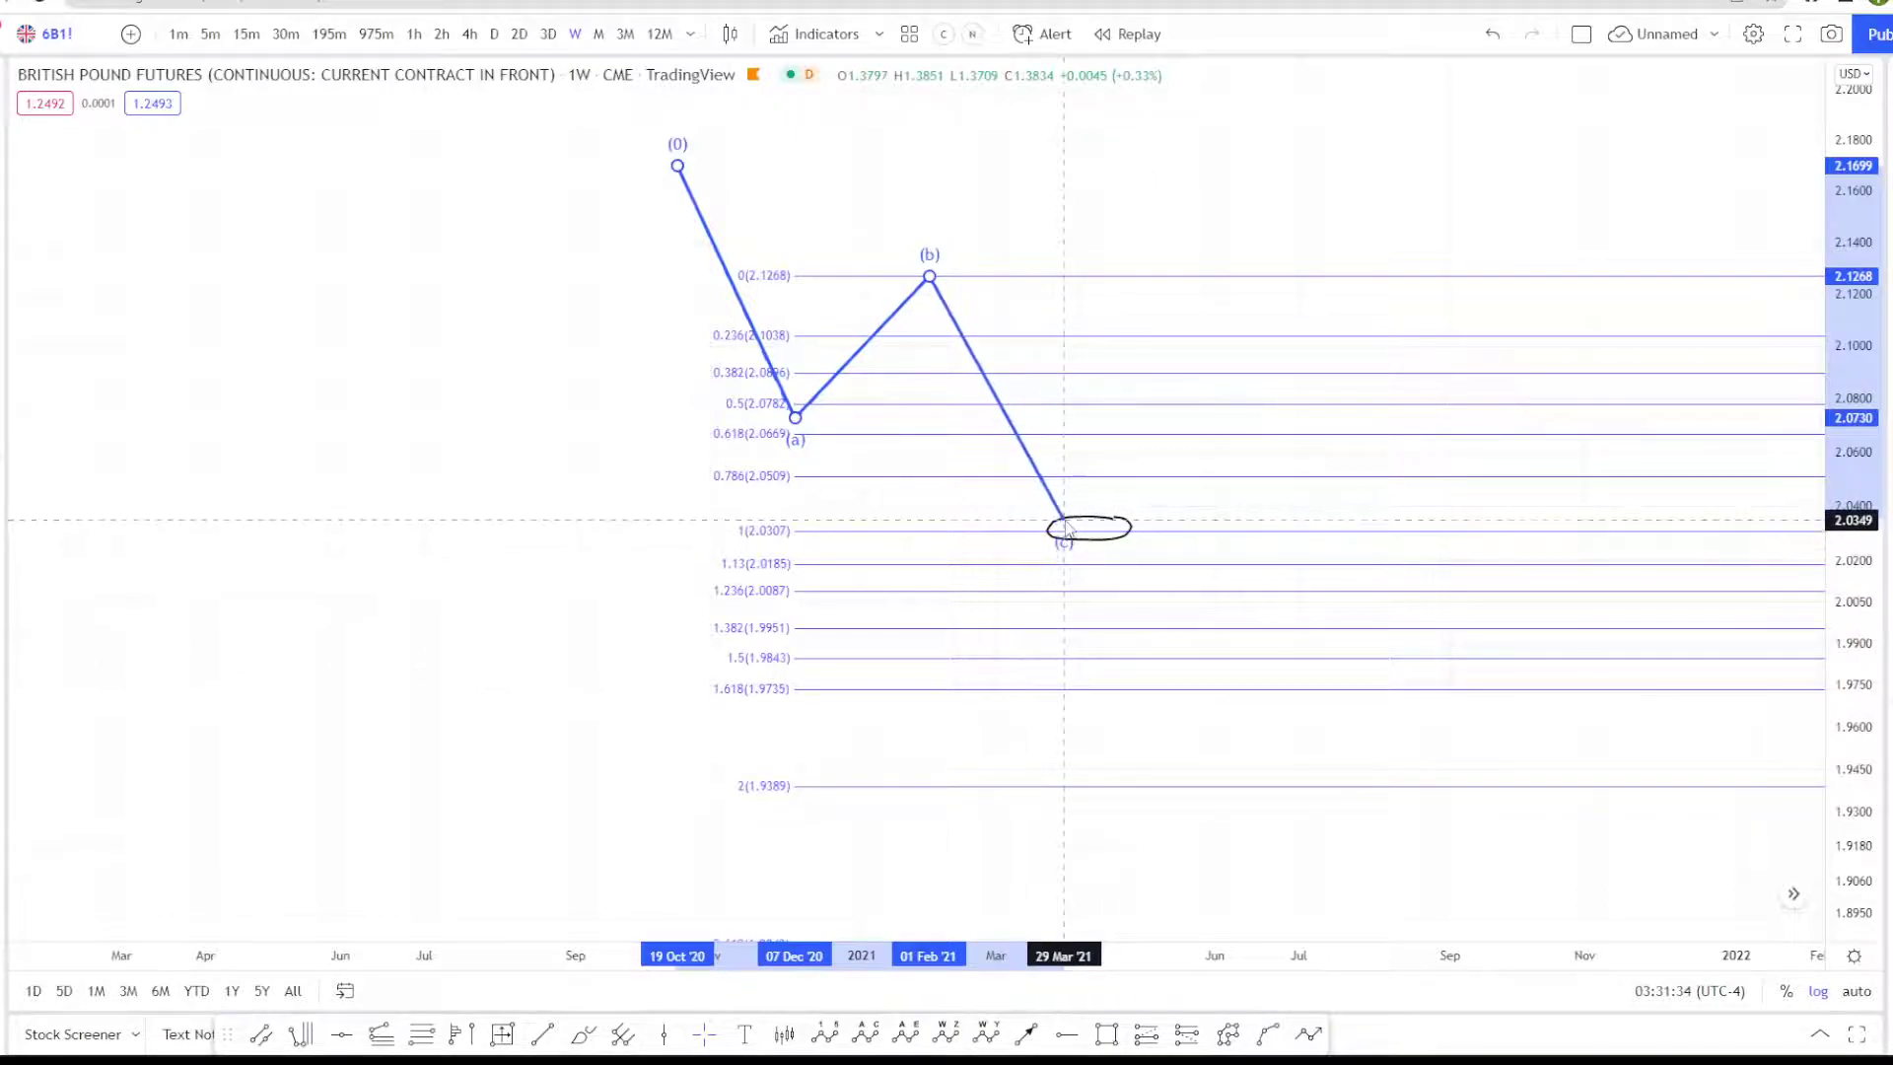
Step: Strike through the 1.13 and 1.5 (1.9843) levels and circle the 1.236 level
left_click(961, 572)
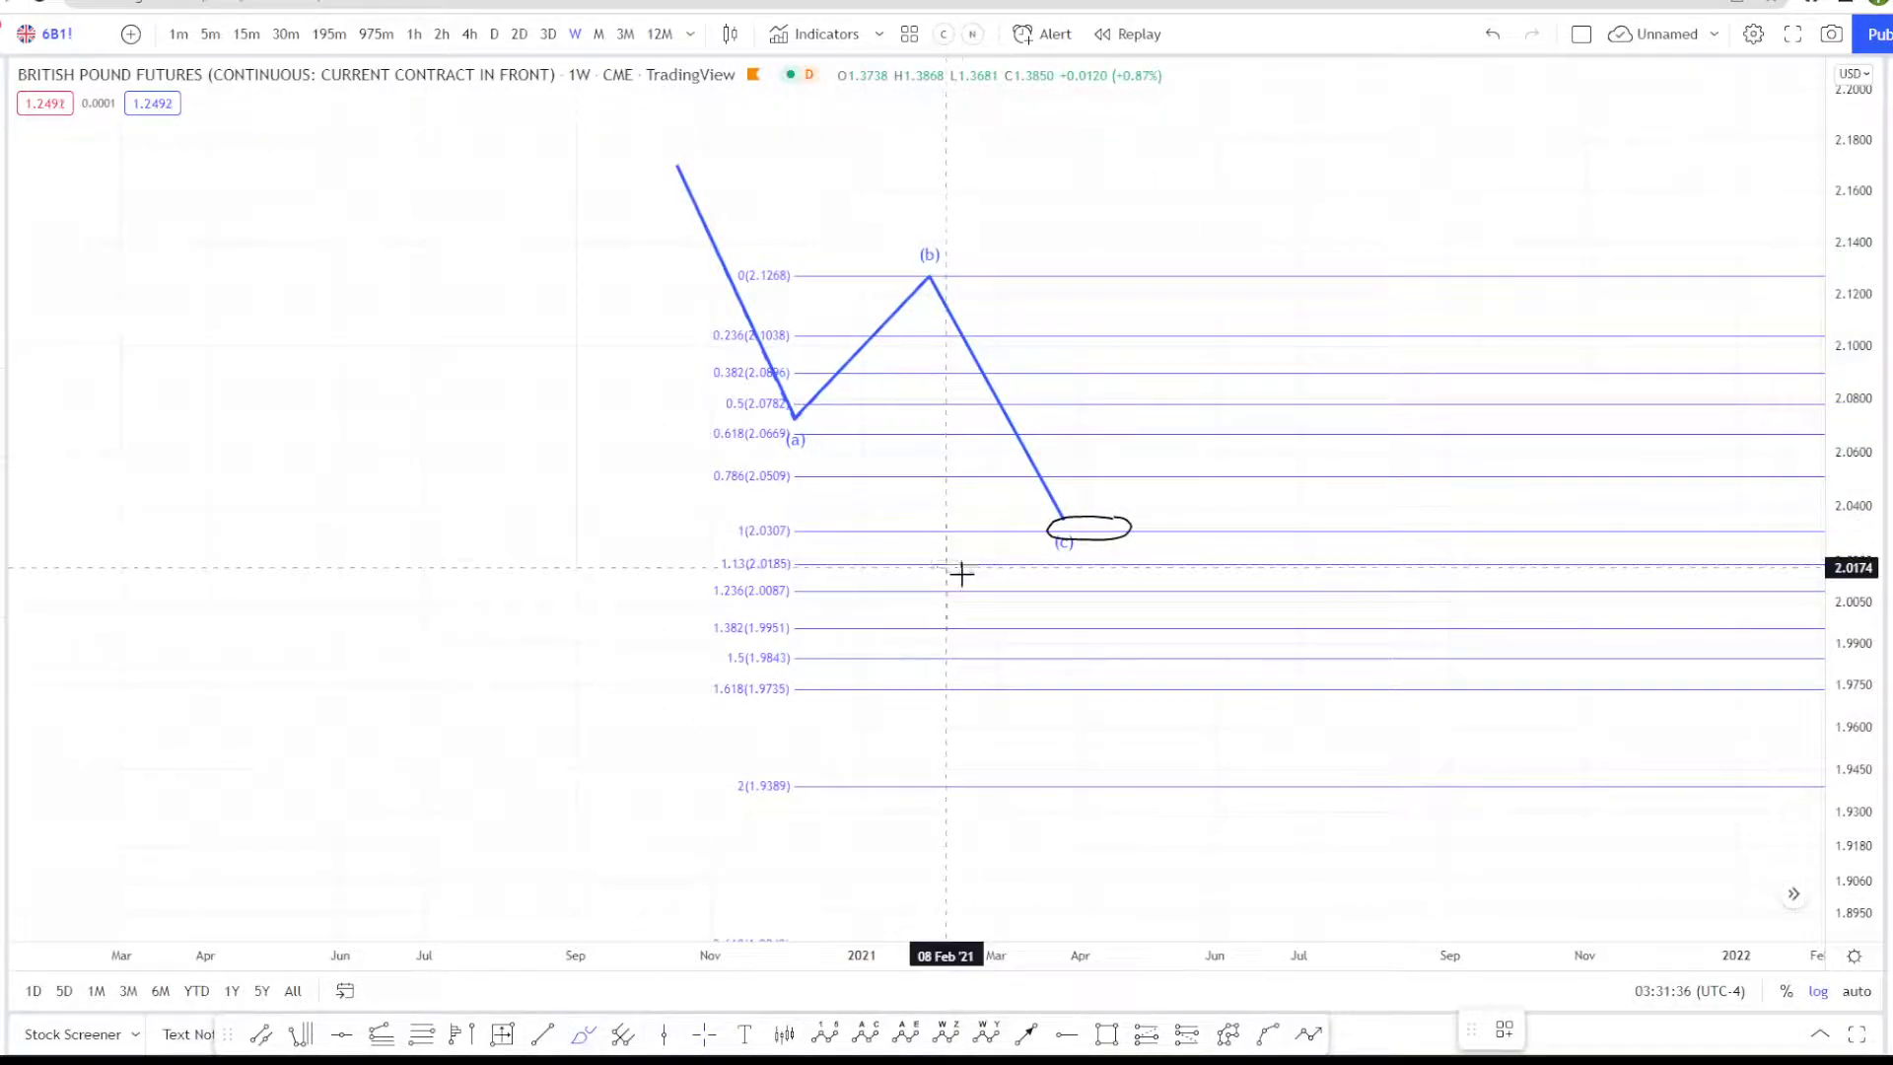
left_click_drag(697, 572, 781, 558)
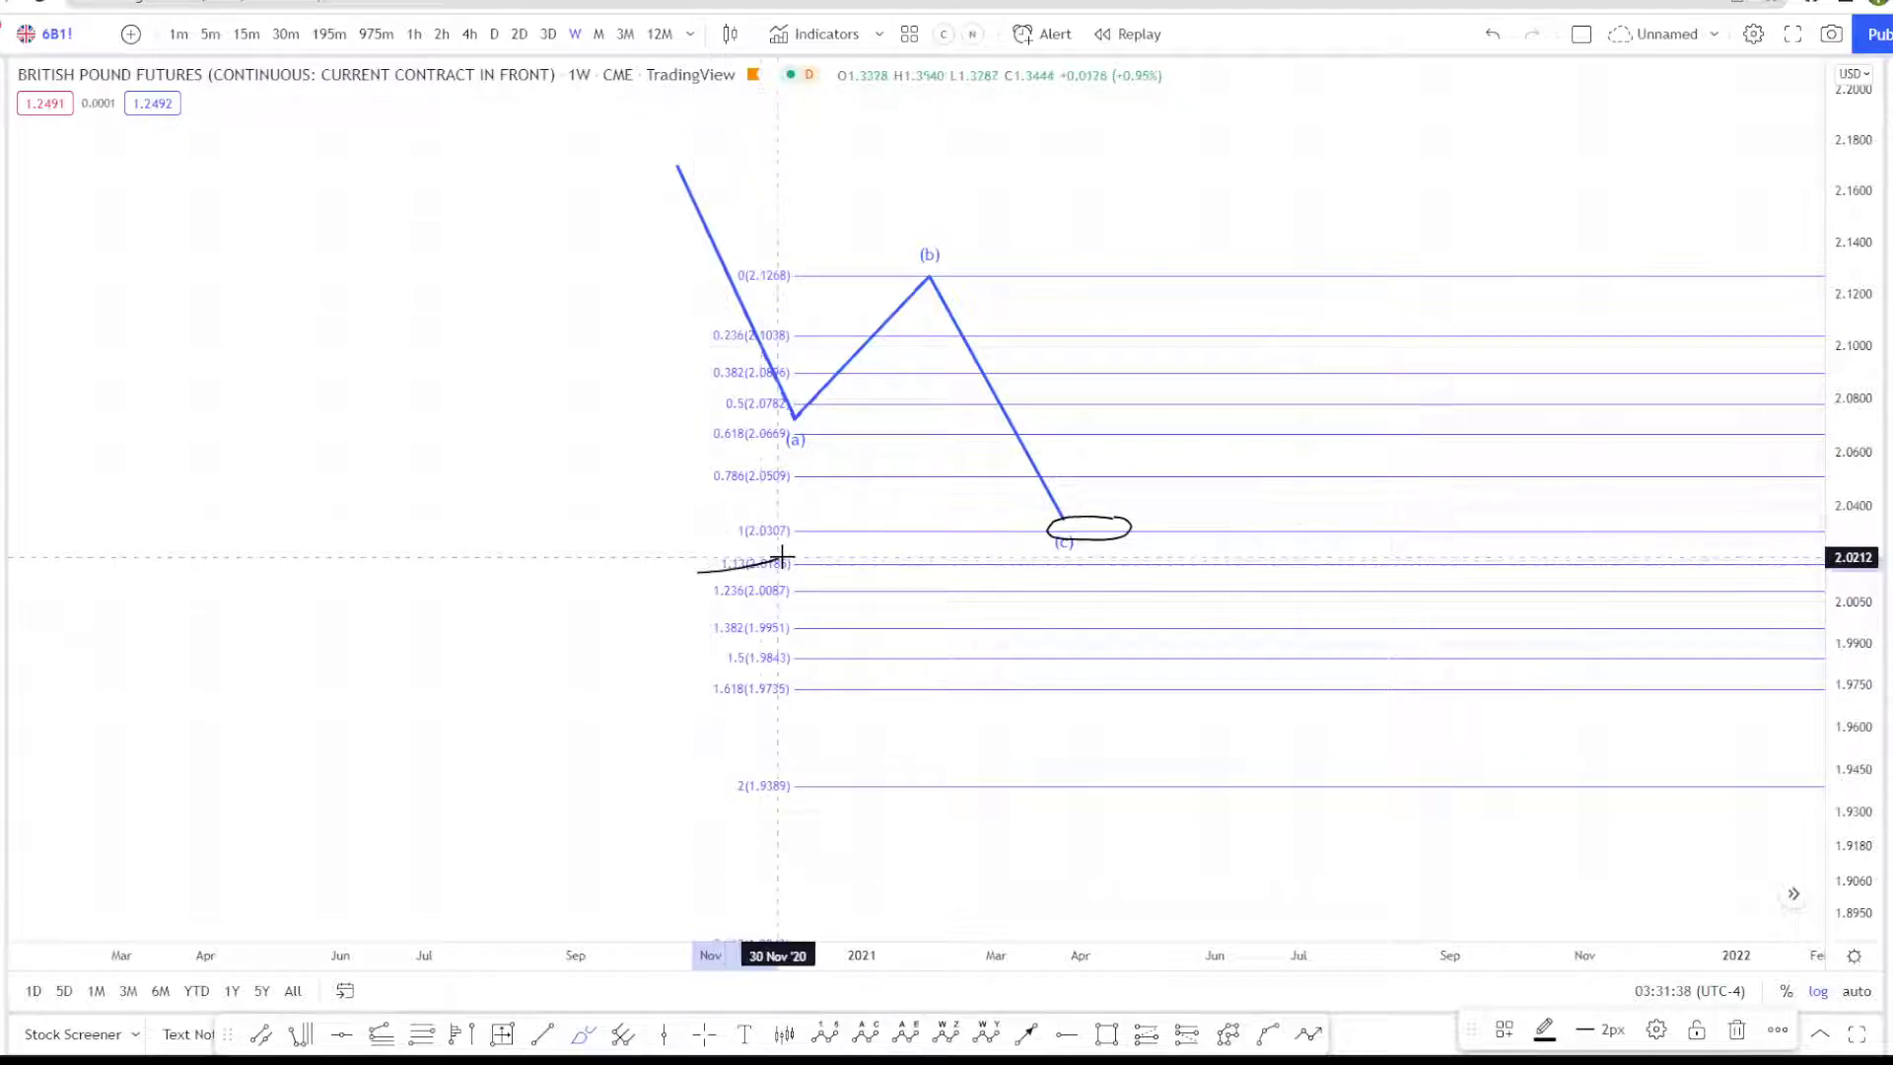
left_click_drag(713, 664, 779, 653)
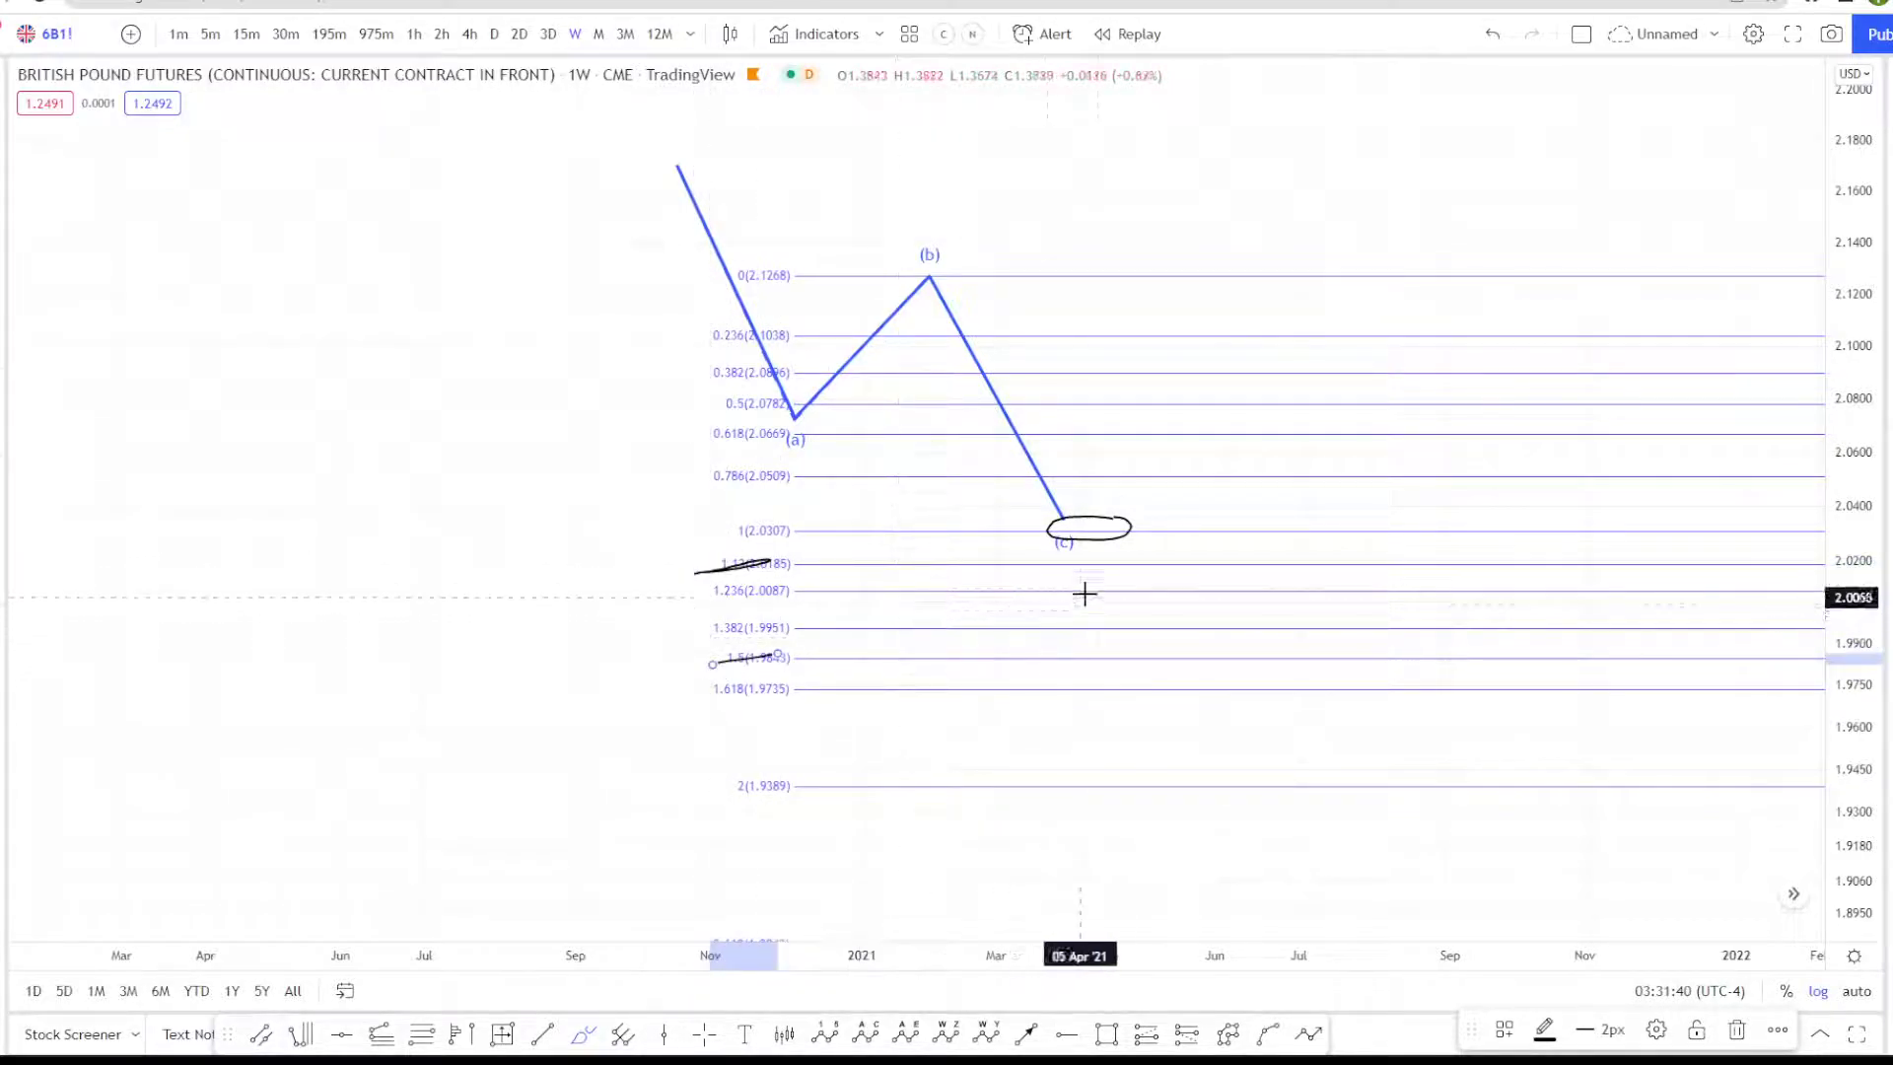
mouse_move(1080, 578)
left_mouse_down()
mouse_move(1091, 596)
mouse_move(1111, 584)
mouse_move(1102, 635)
mouse_move(1130, 614)
left_mouse_up()
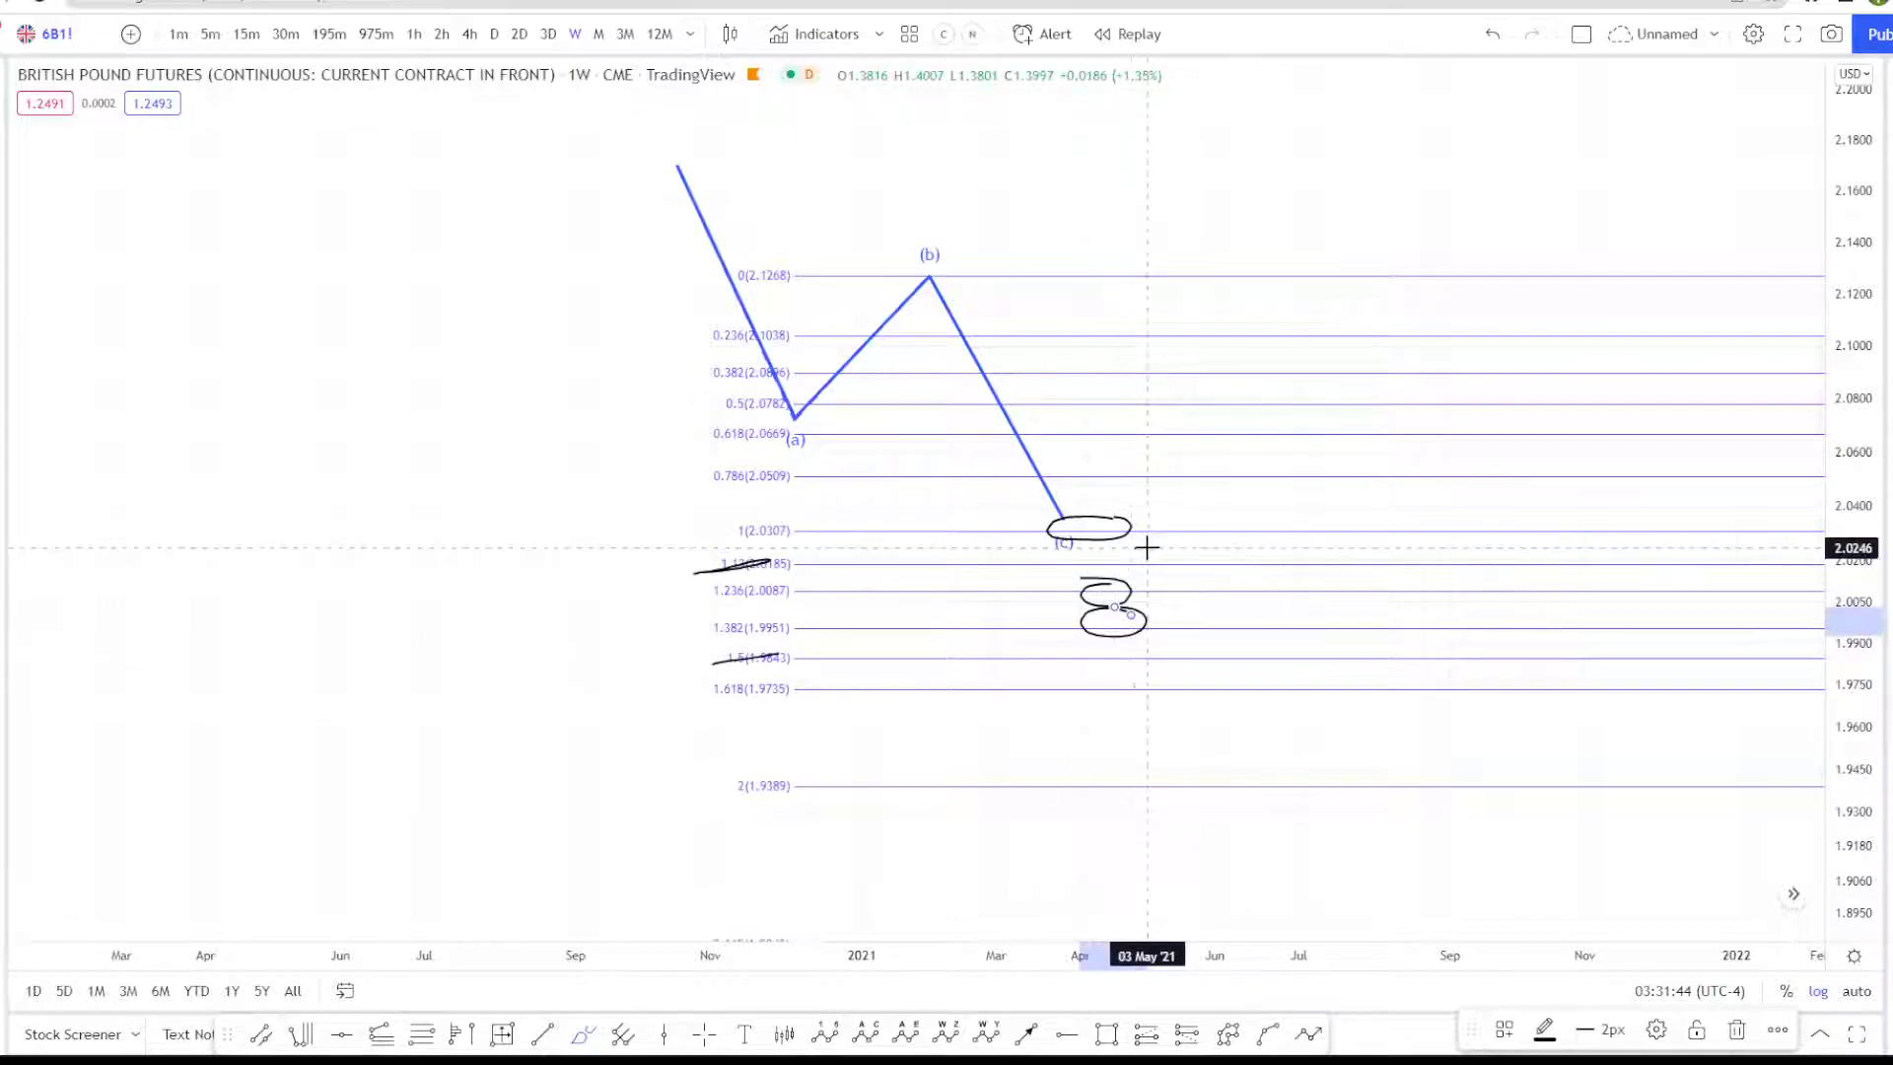
Step: Sketch two rallies, draw a Fib retracement from 1.9502 to 2.1703, then undo all drawings
mouse_move(225, 749)
left_mouse_down()
mouse_move(364, 503)
mouse_move(512, 364)
mouse_move(627, 198)
left_mouse_up()
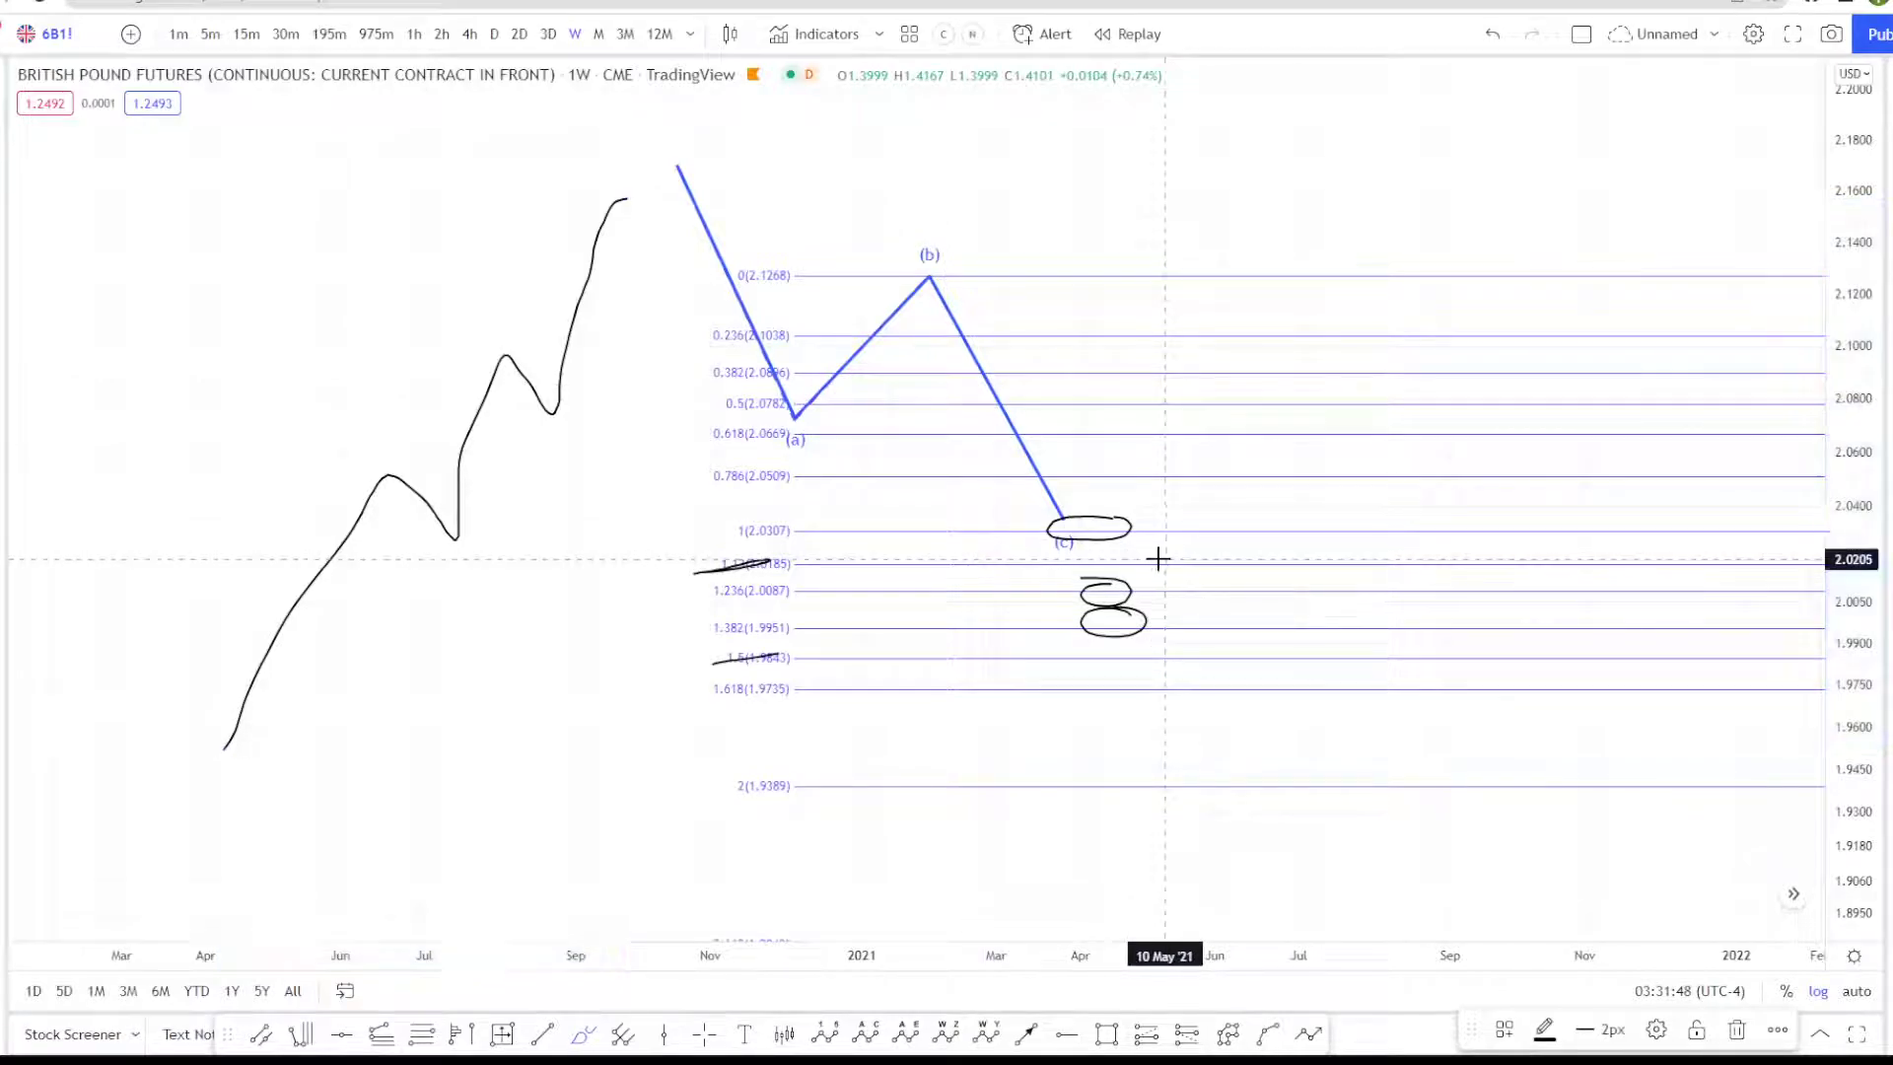
mouse_move(1165, 552)
left_mouse_down()
mouse_move(1242, 292)
mouse_move(1407, 85)
mouse_move(1301, 128)
left_mouse_up()
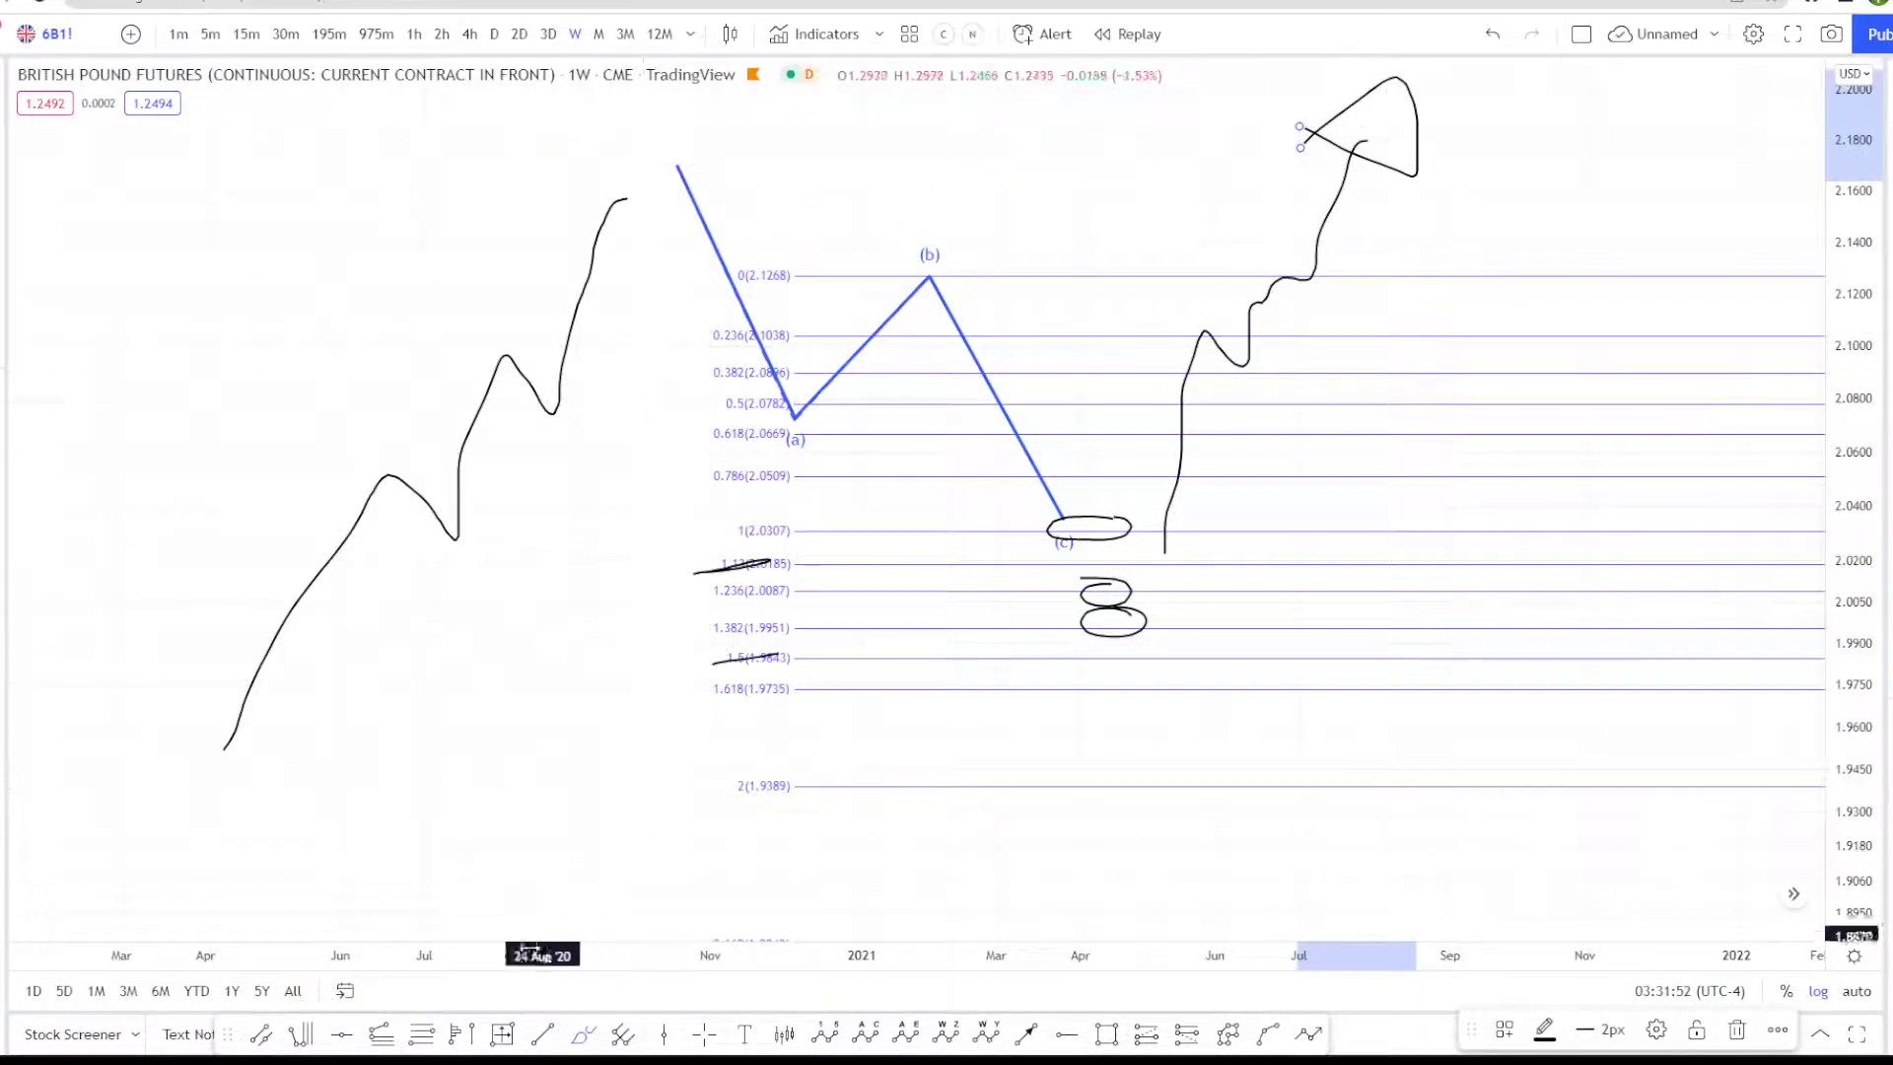
key("alt+f")
left_click(206, 754)
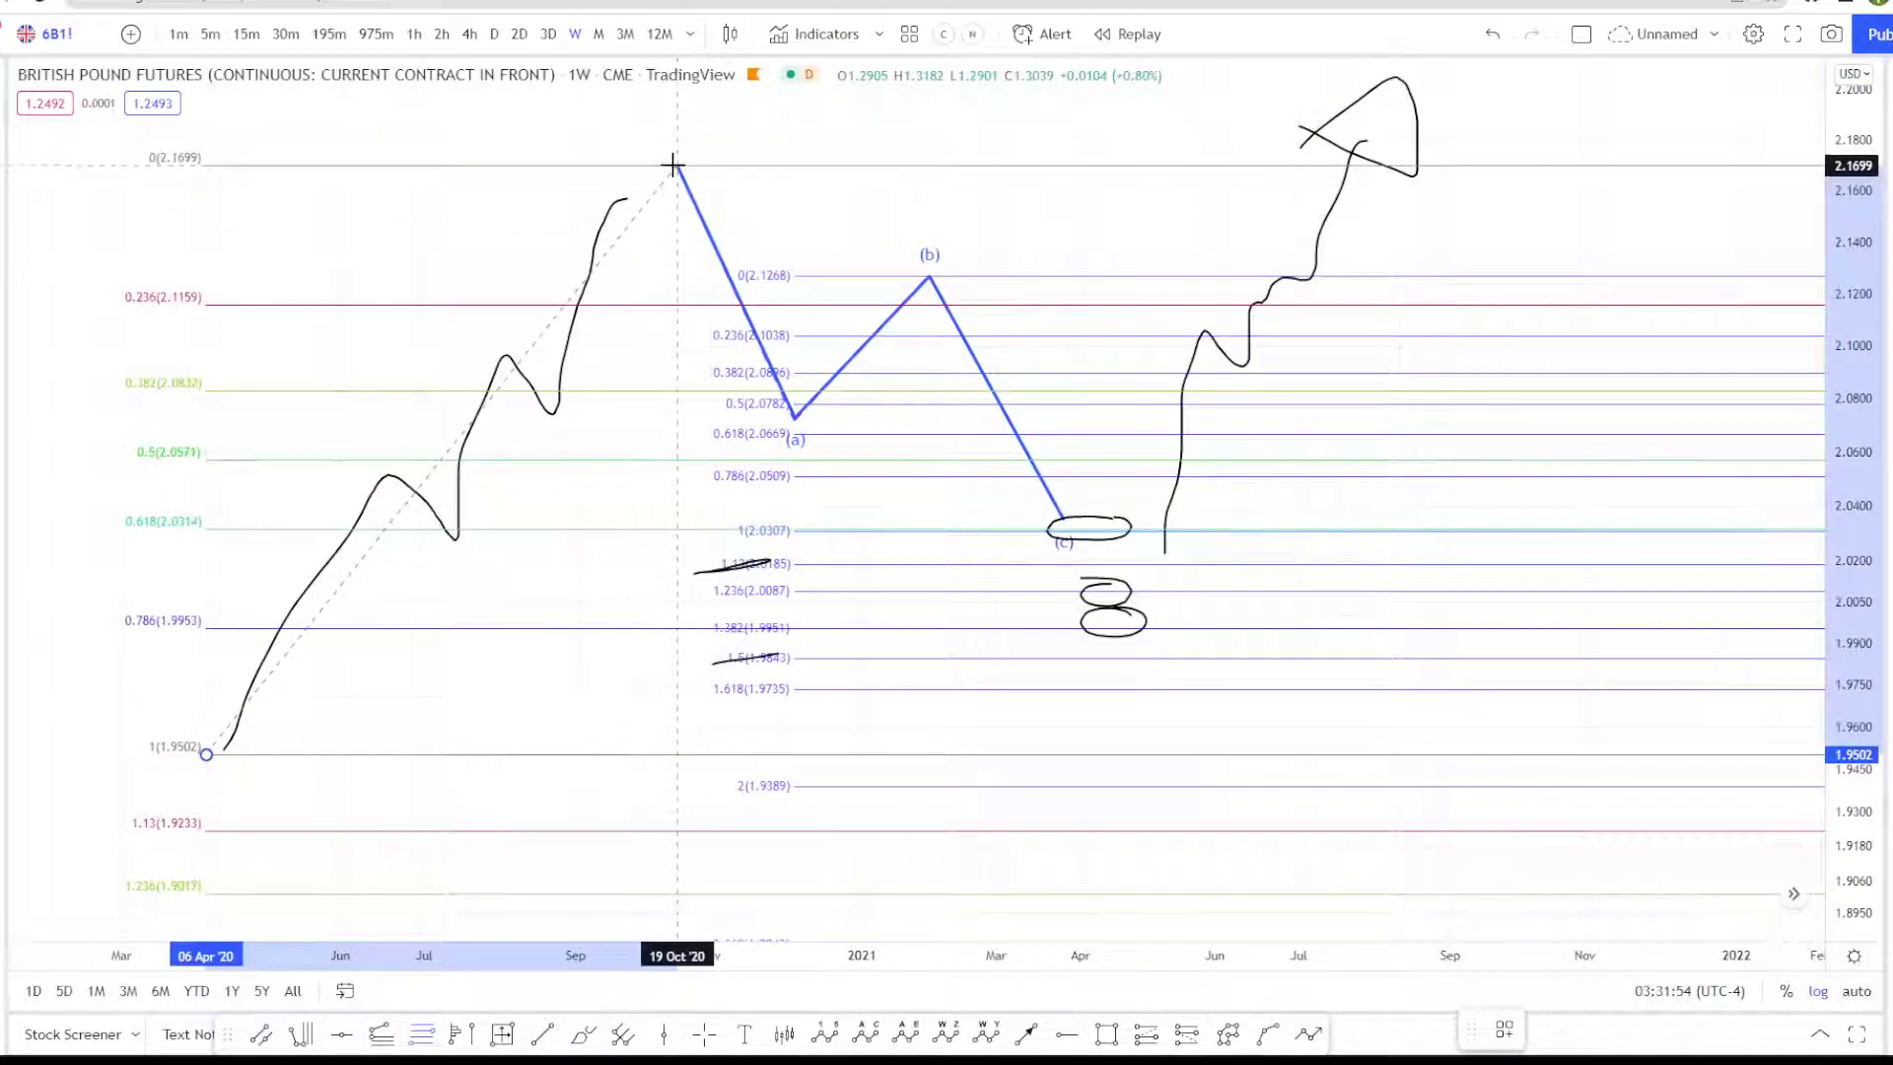
left_click(678, 165)
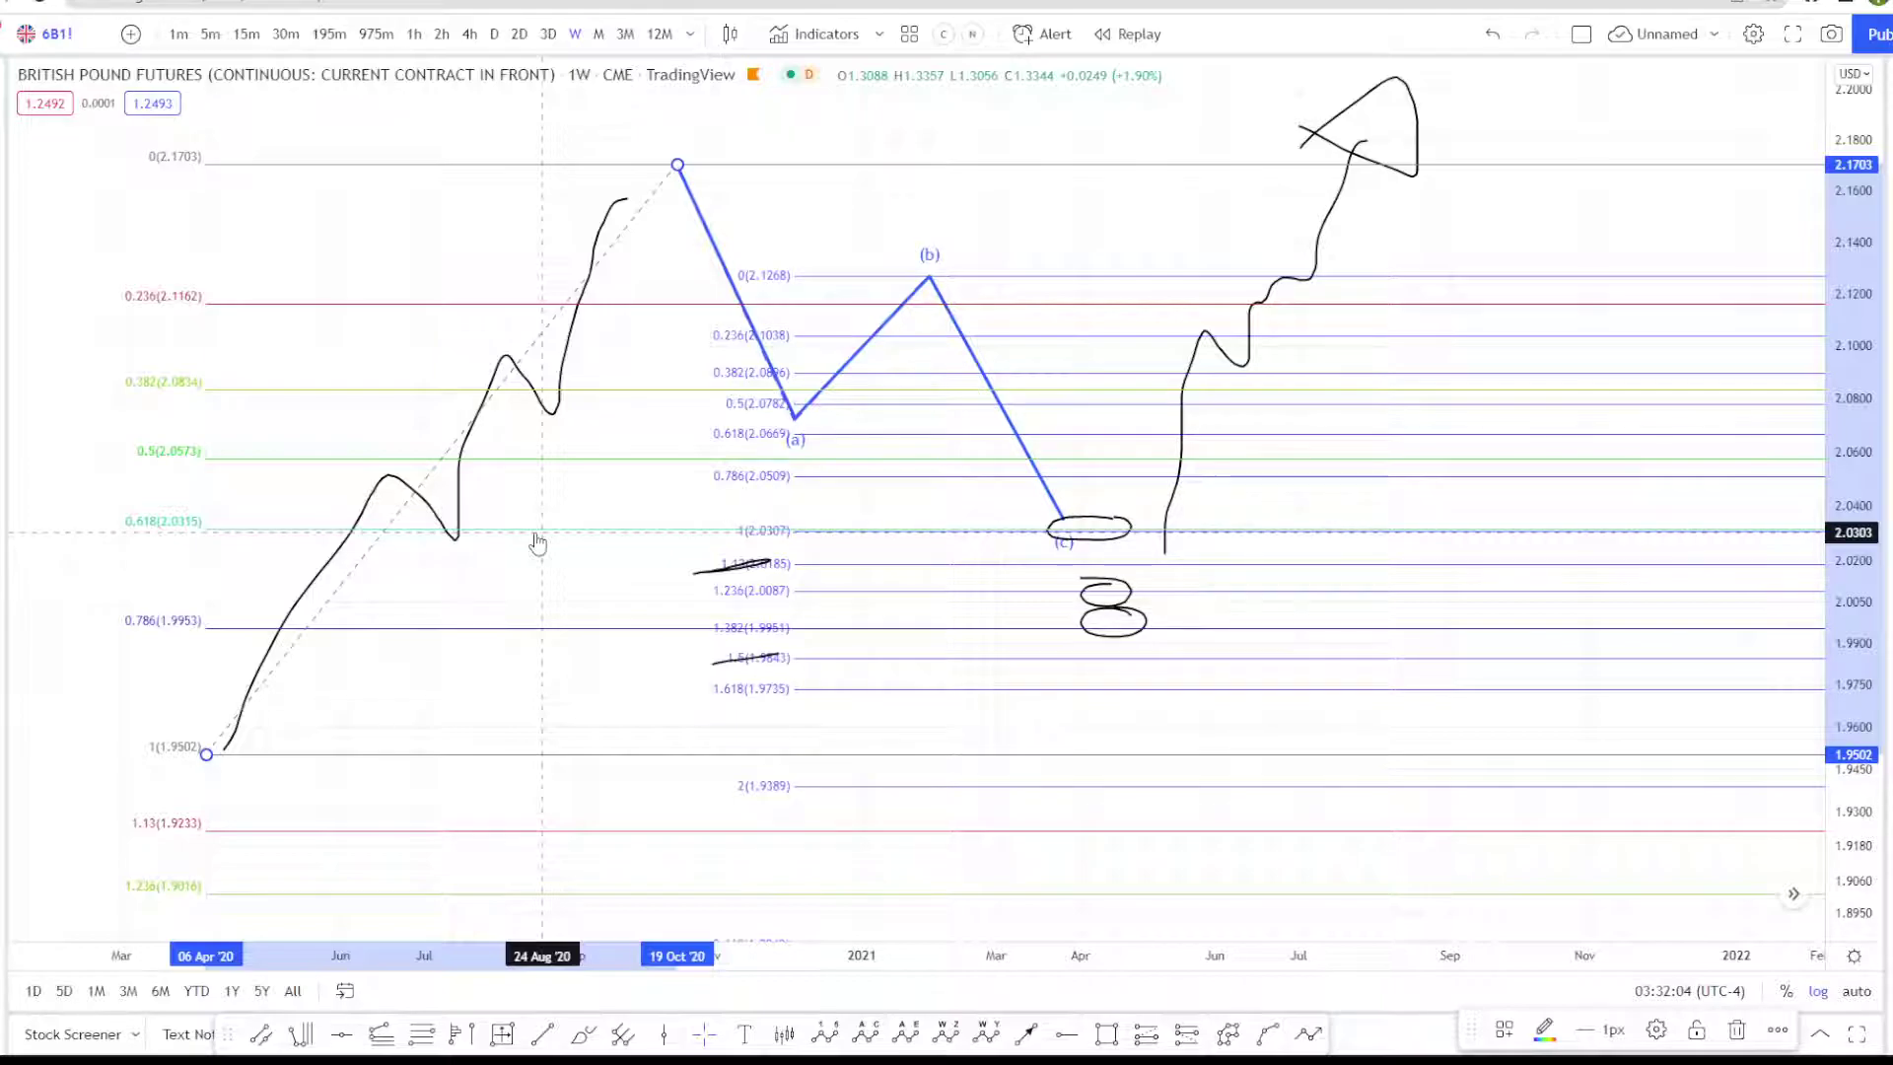
key("ctrl+z")
key("ctrl+z")
key("ctrl+z")
key("ctrl+z")
key("ctrl+z")
key("ctrl+z")
key("ctrl+z")
key("ctrl+z")
key("ctrl+z")
key("ctrl+z")
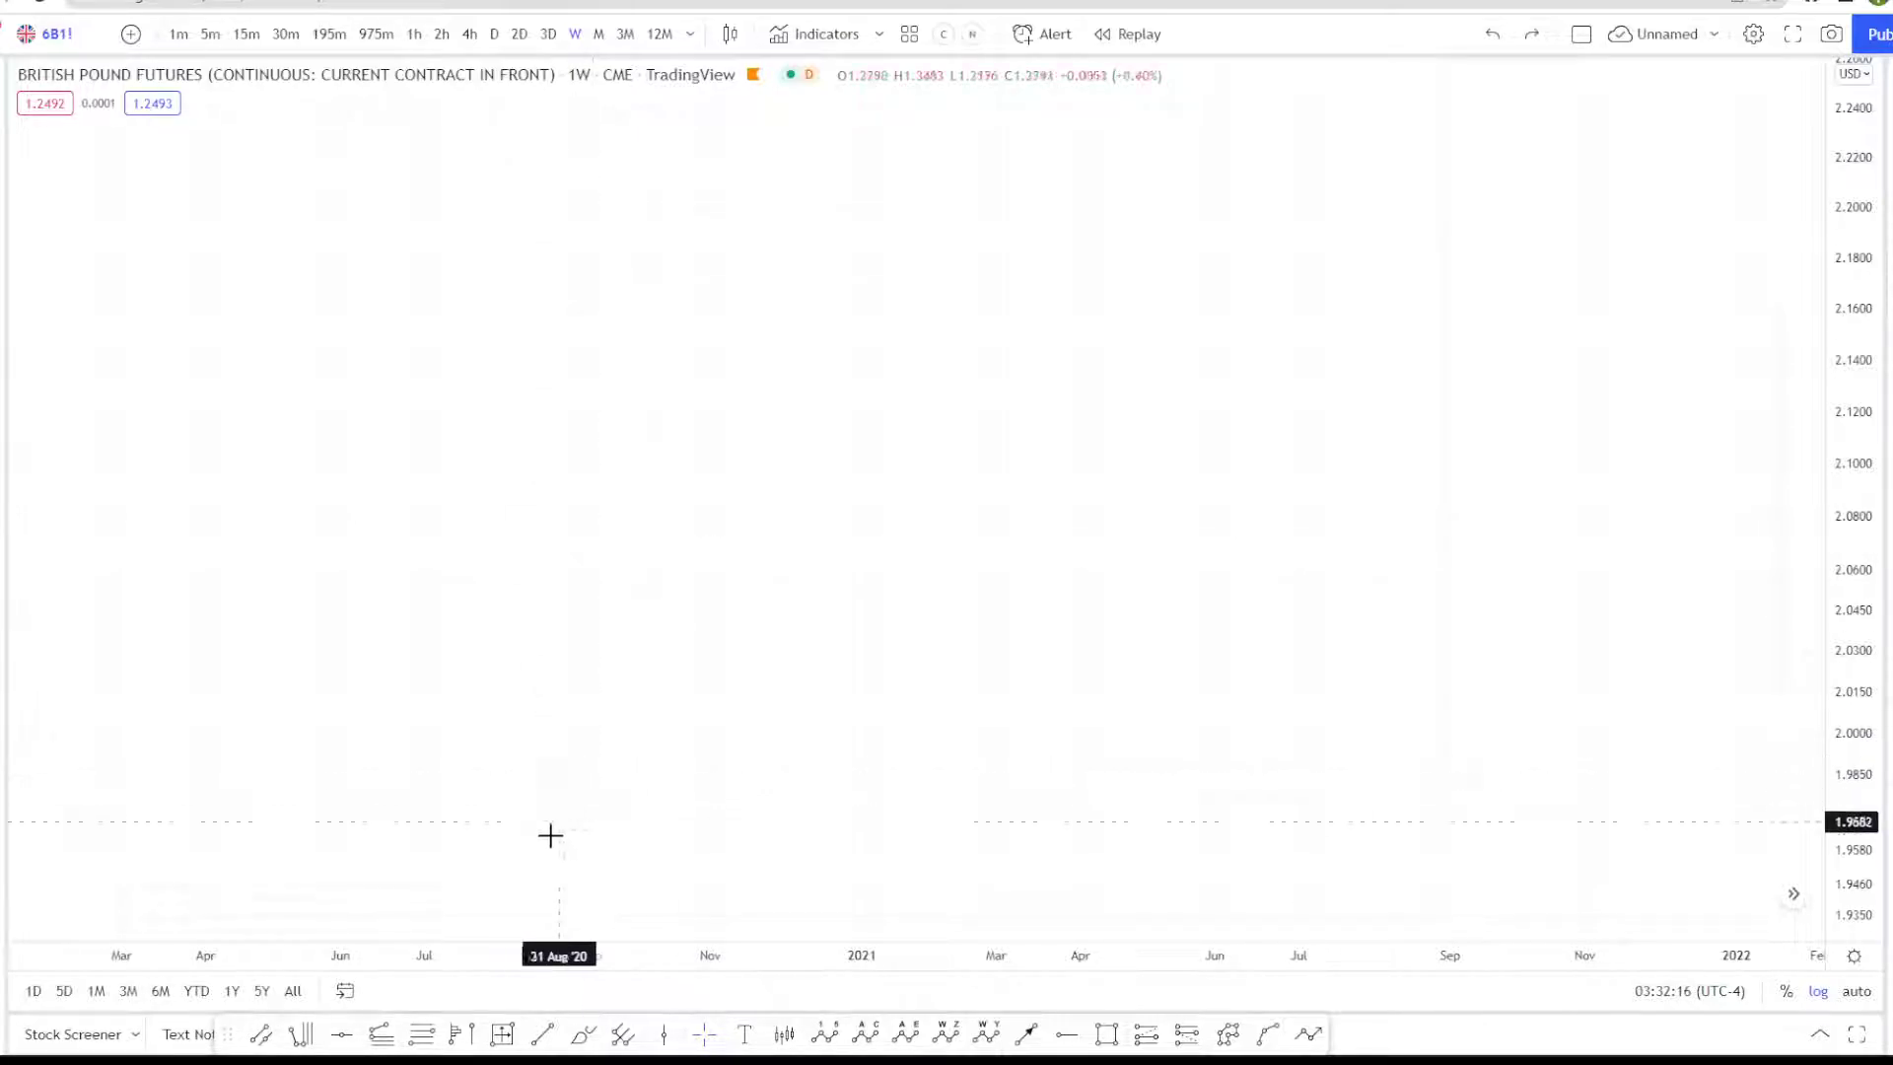
left_click(422, 1033)
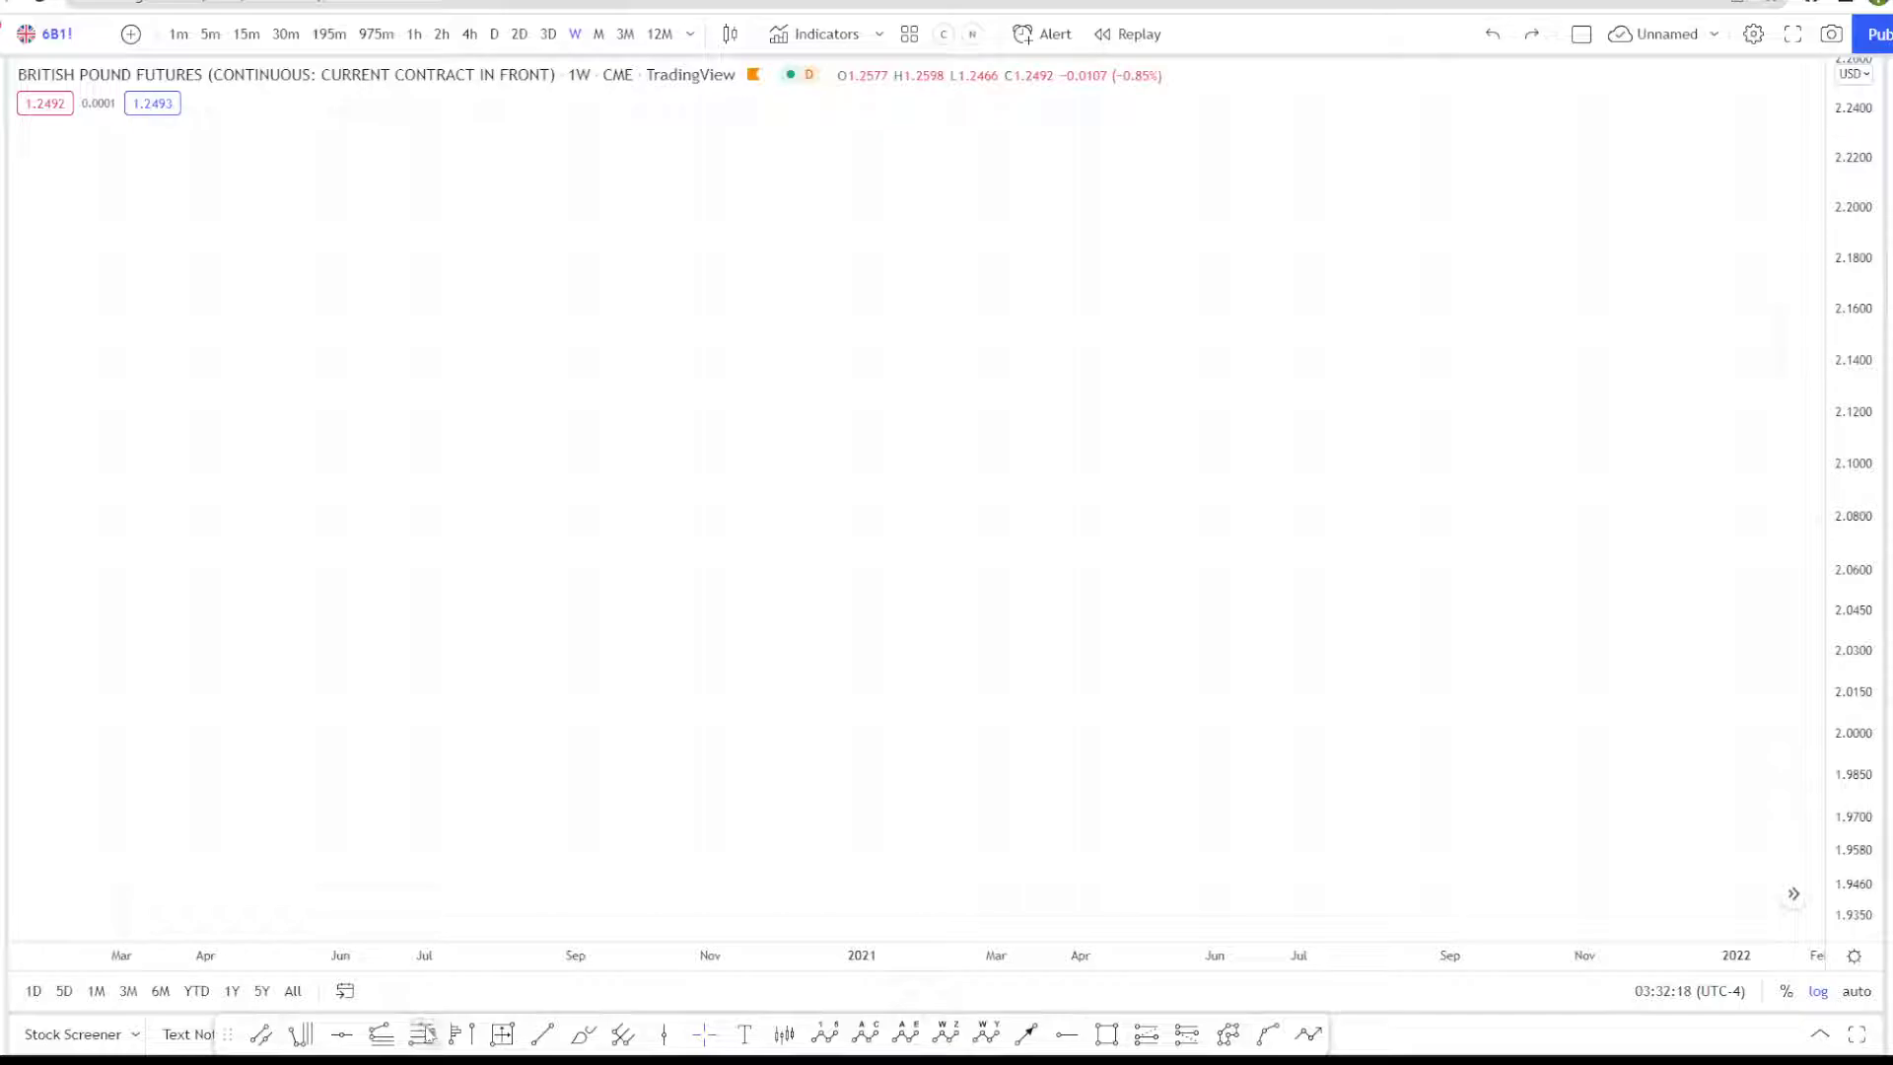
left_click(375, 381)
left_click(491, 625)
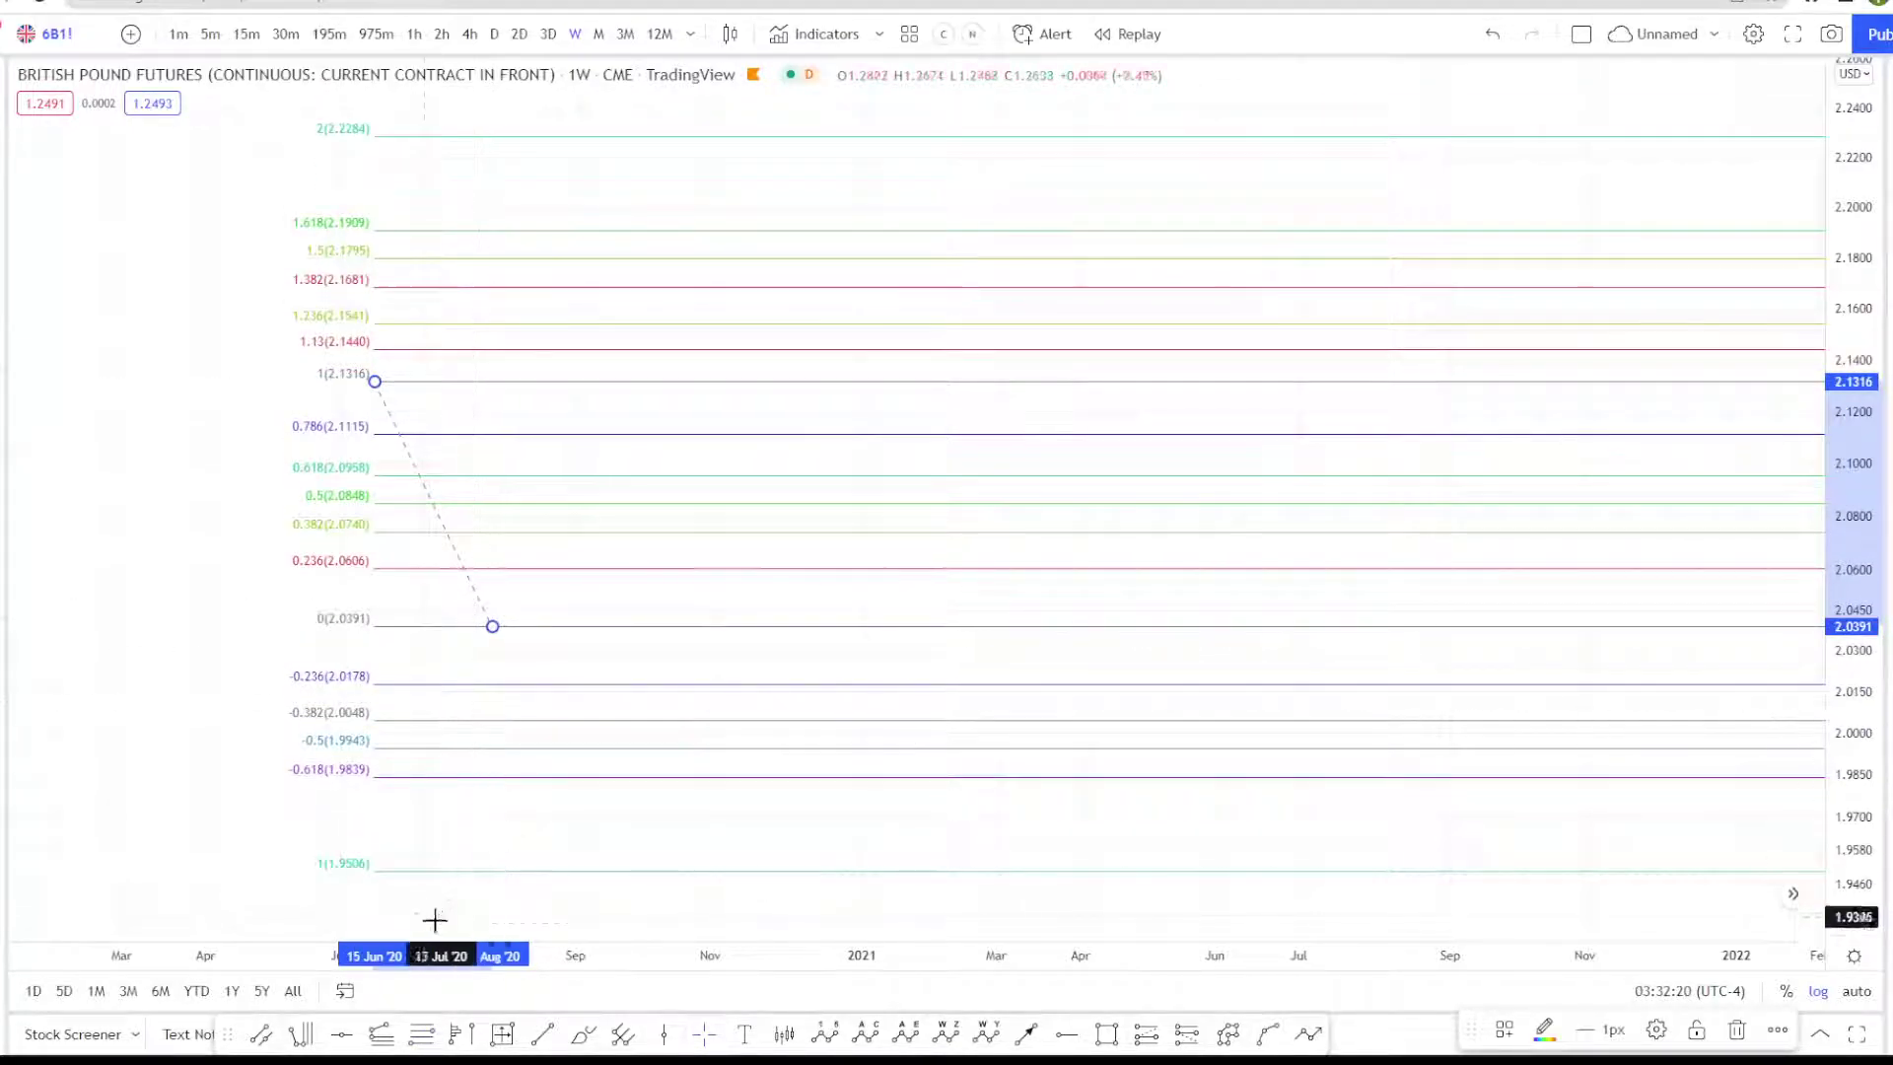
left_click(380, 1033)
left_click(962, 615)
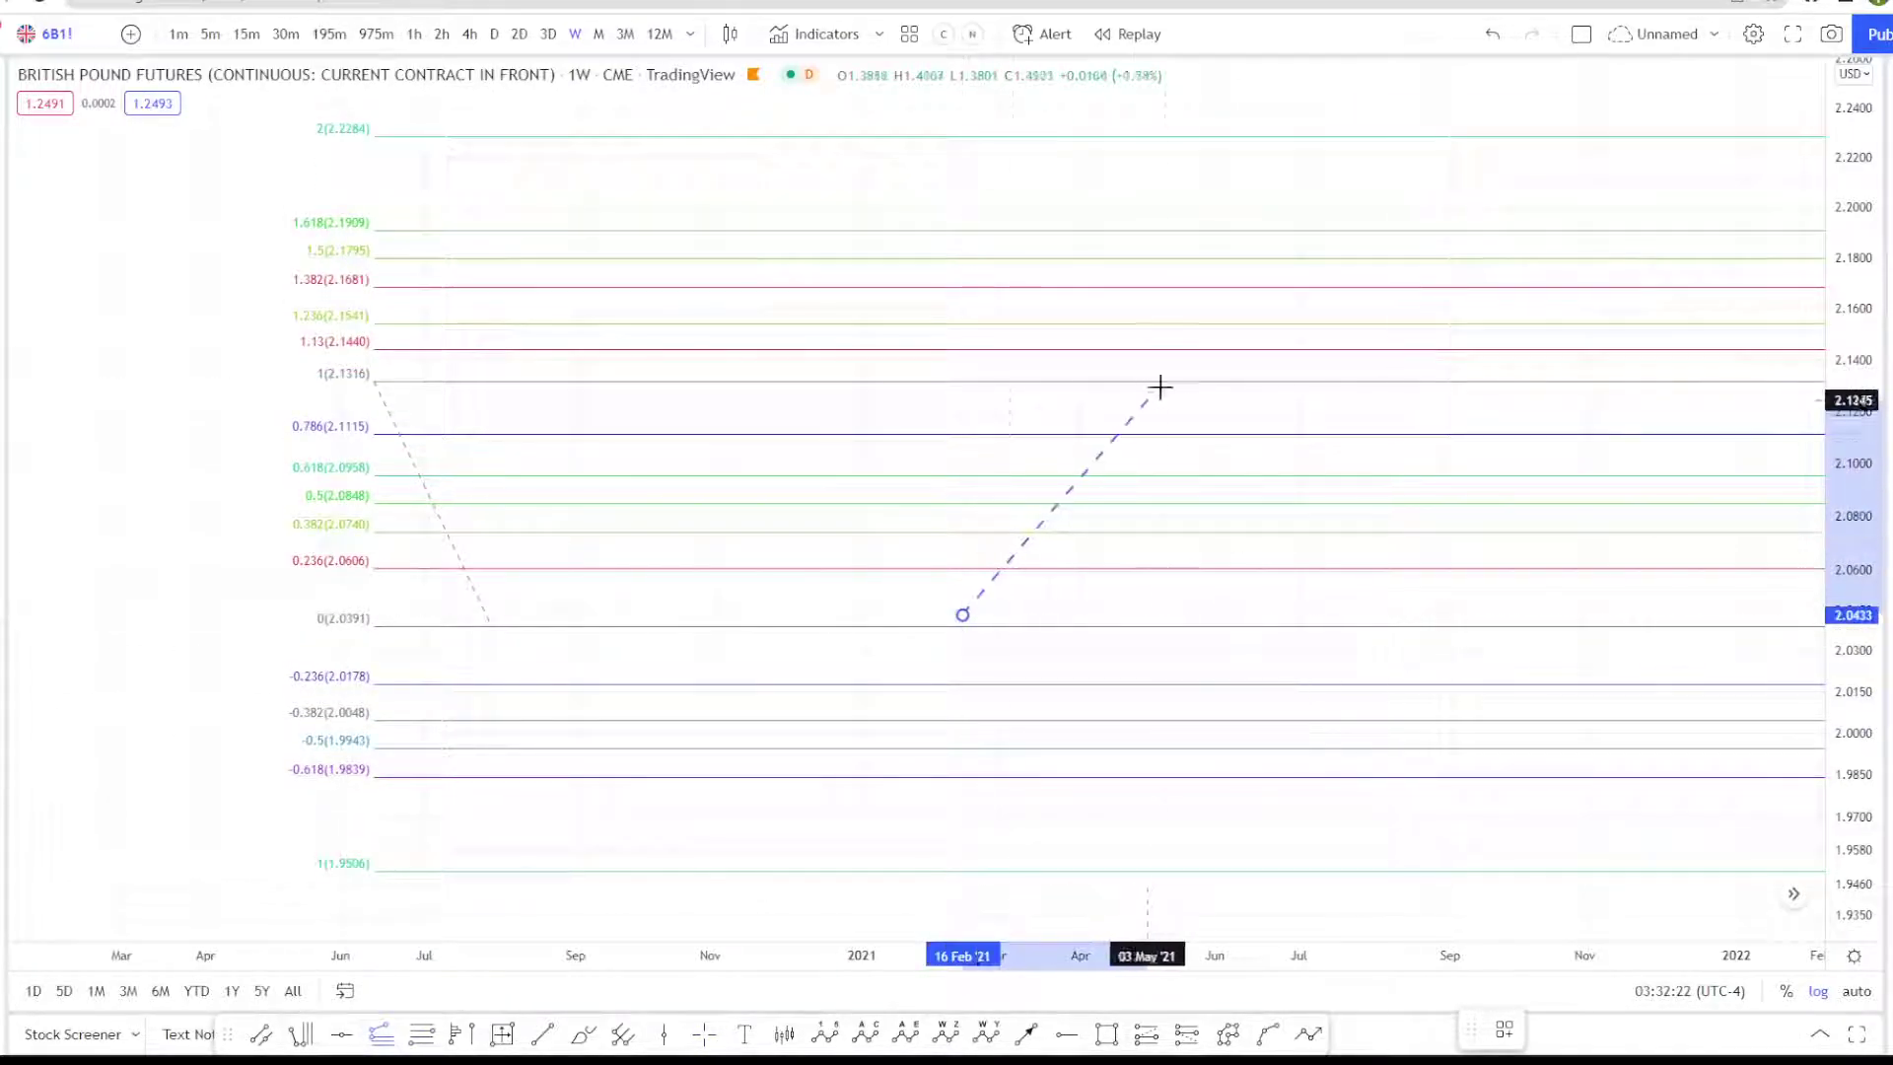
left_click(1164, 376)
left_click(1265, 554)
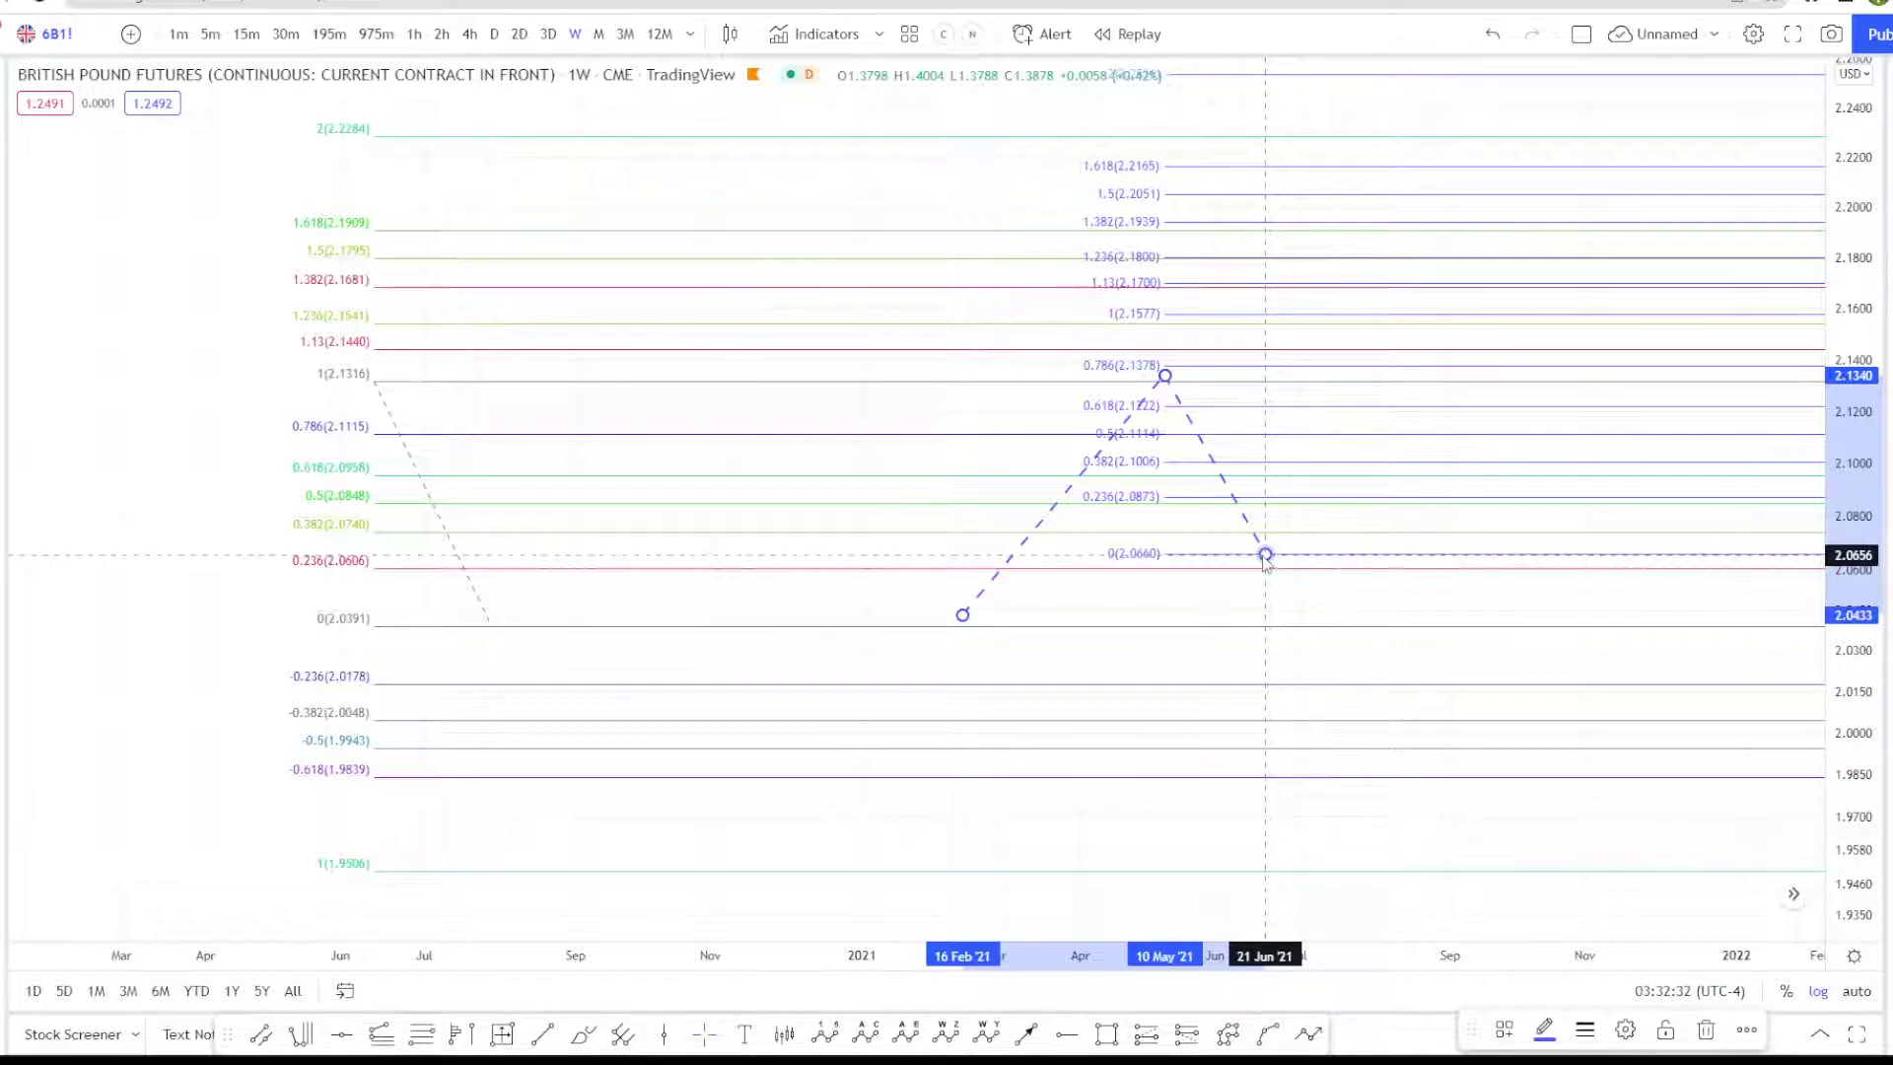
left_click(1266, 555)
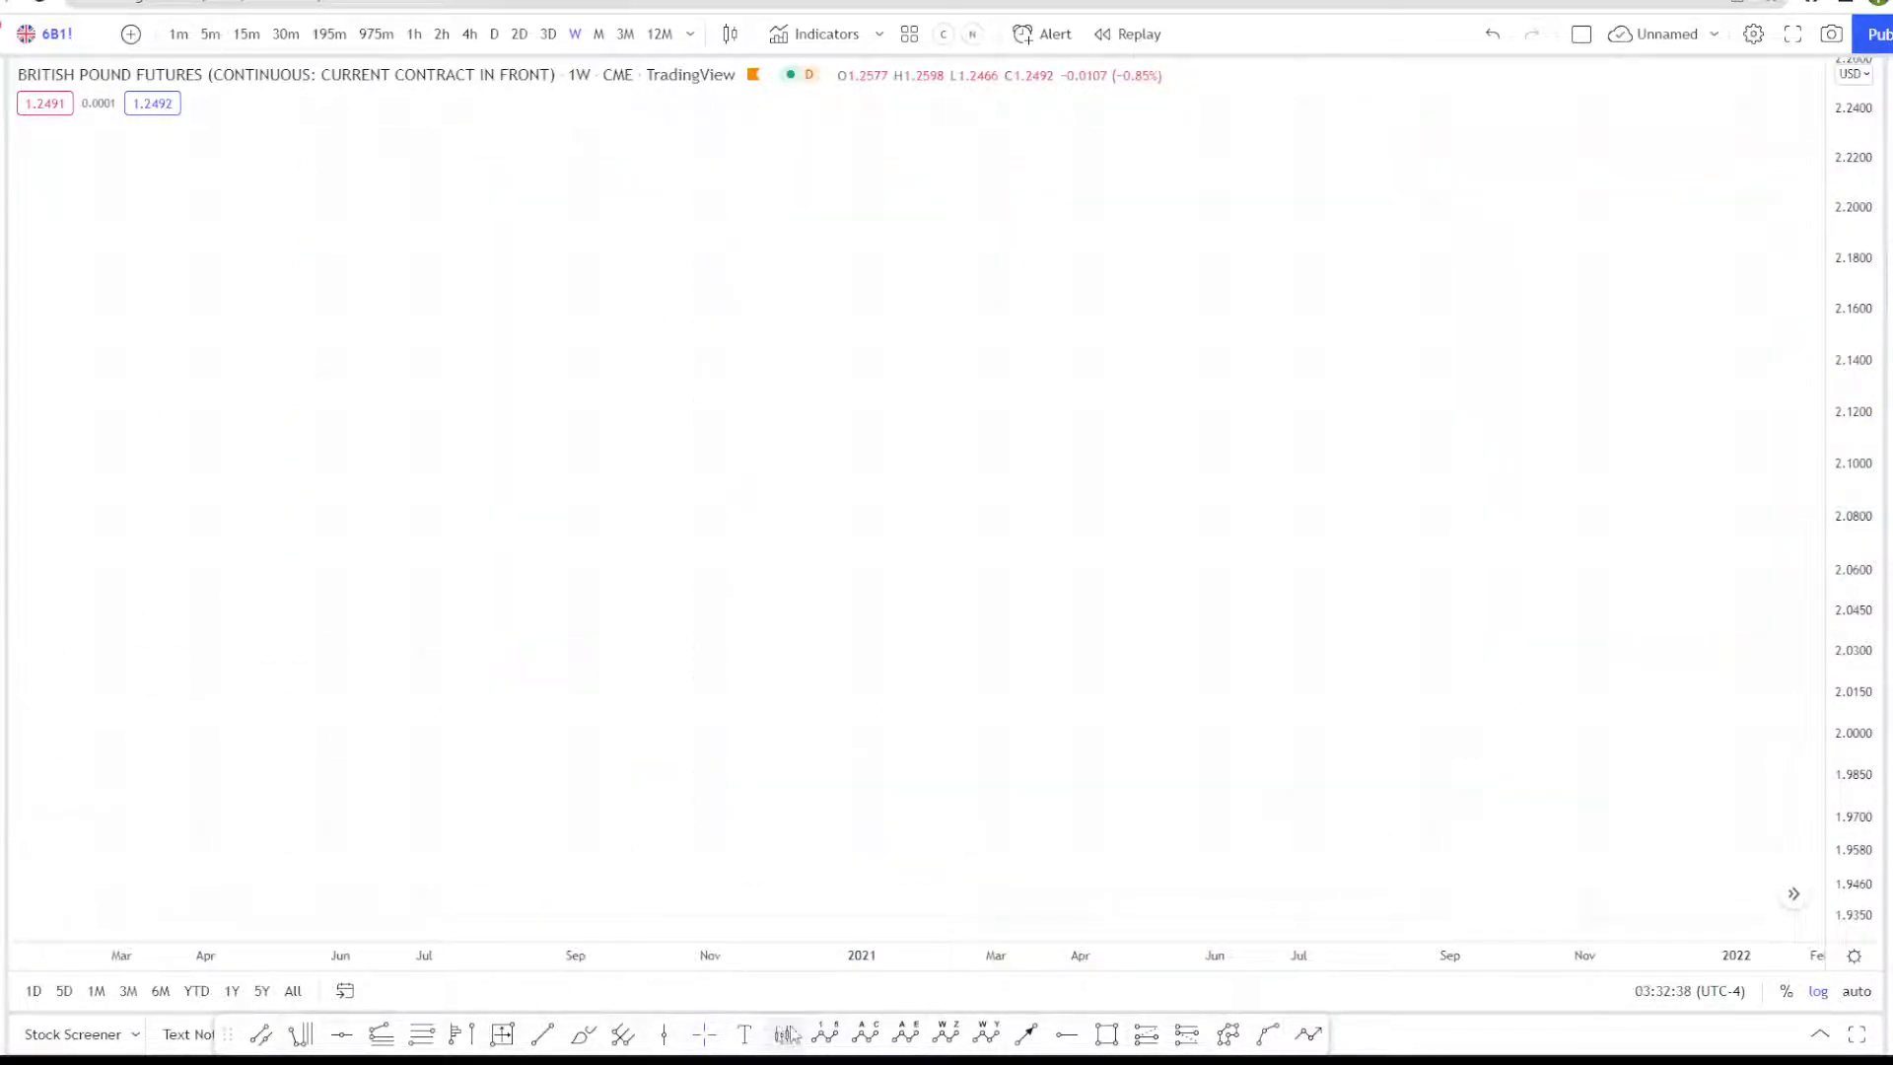
Step: Sketch a freehand zigzag path rising from about 2.015 in July 2020 to near 2.24
left_click(865, 1031)
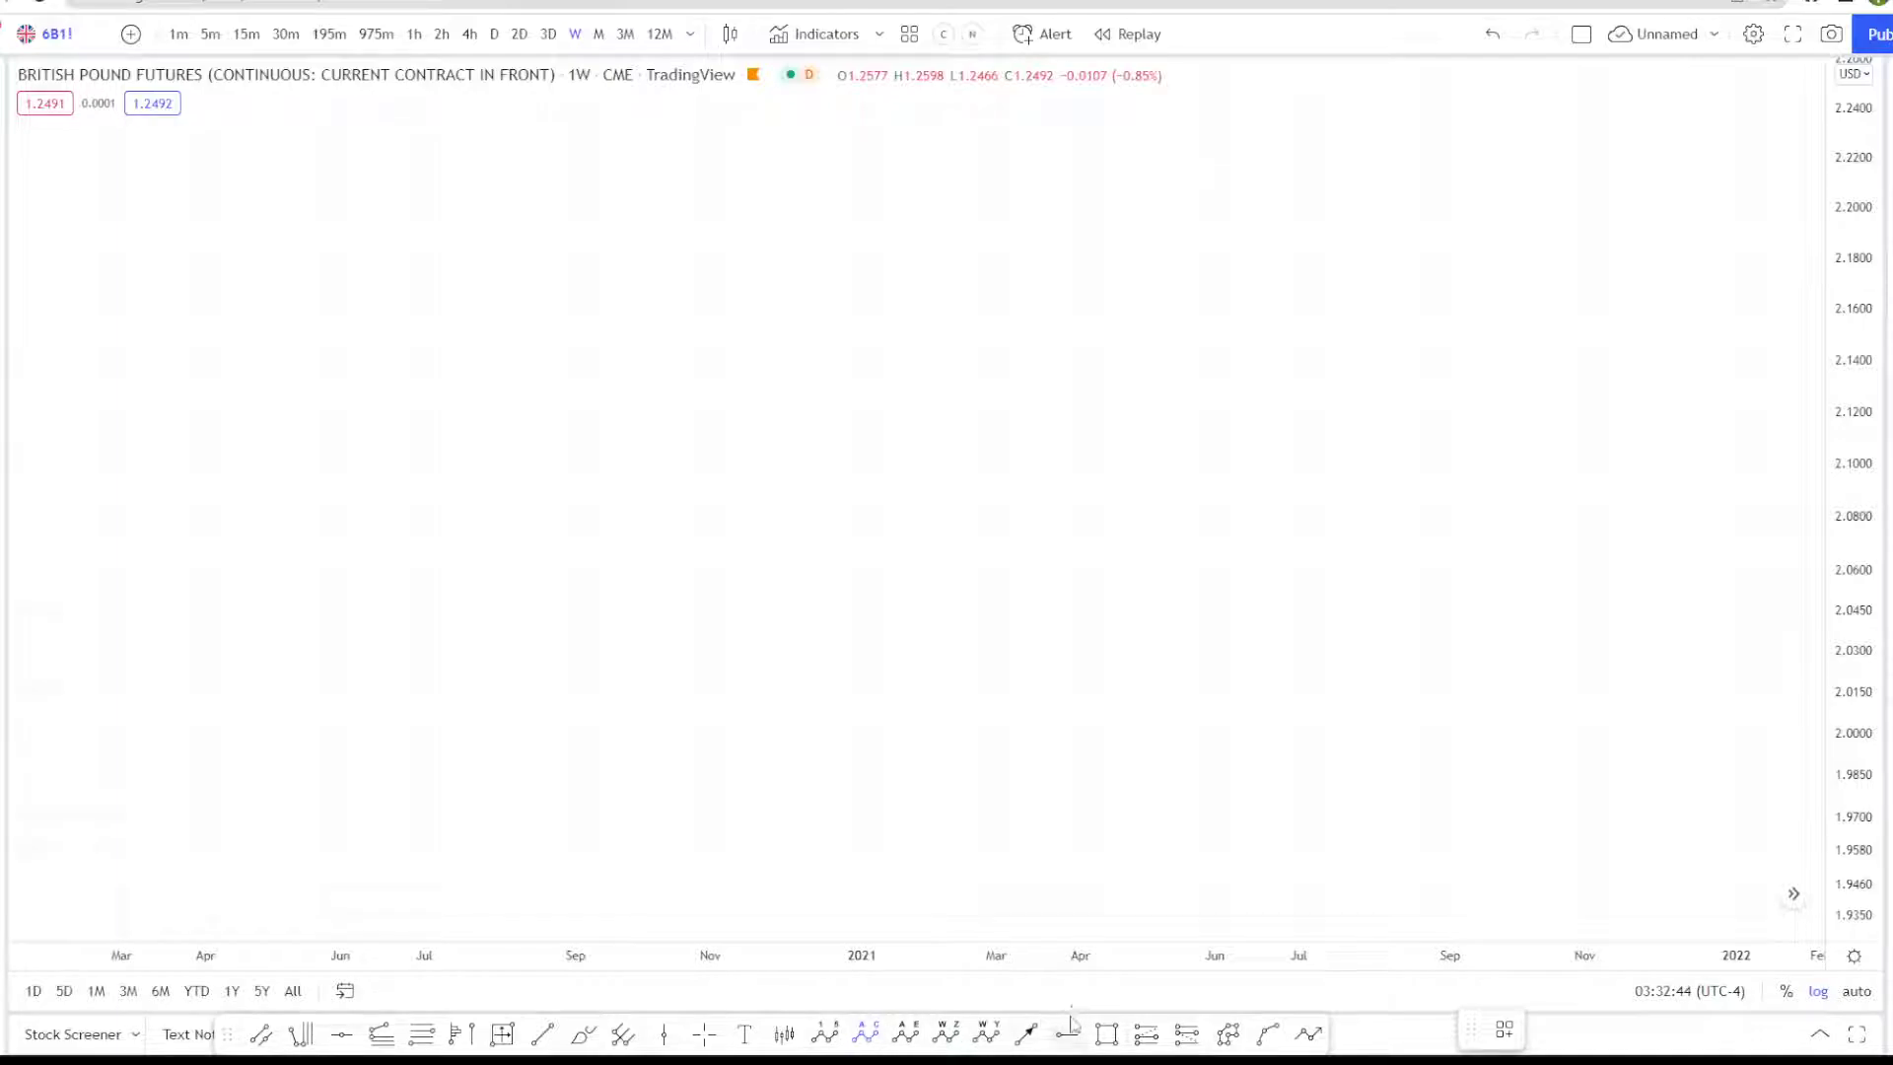
left_click(583, 1033)
mouse_move(458, 696)
left_mouse_down()
mouse_move(661, 399)
mouse_move(845, 457)
mouse_move(1157, 292)
mouse_move(1304, 409)
mouse_move(1400, 119)
left_mouse_up()
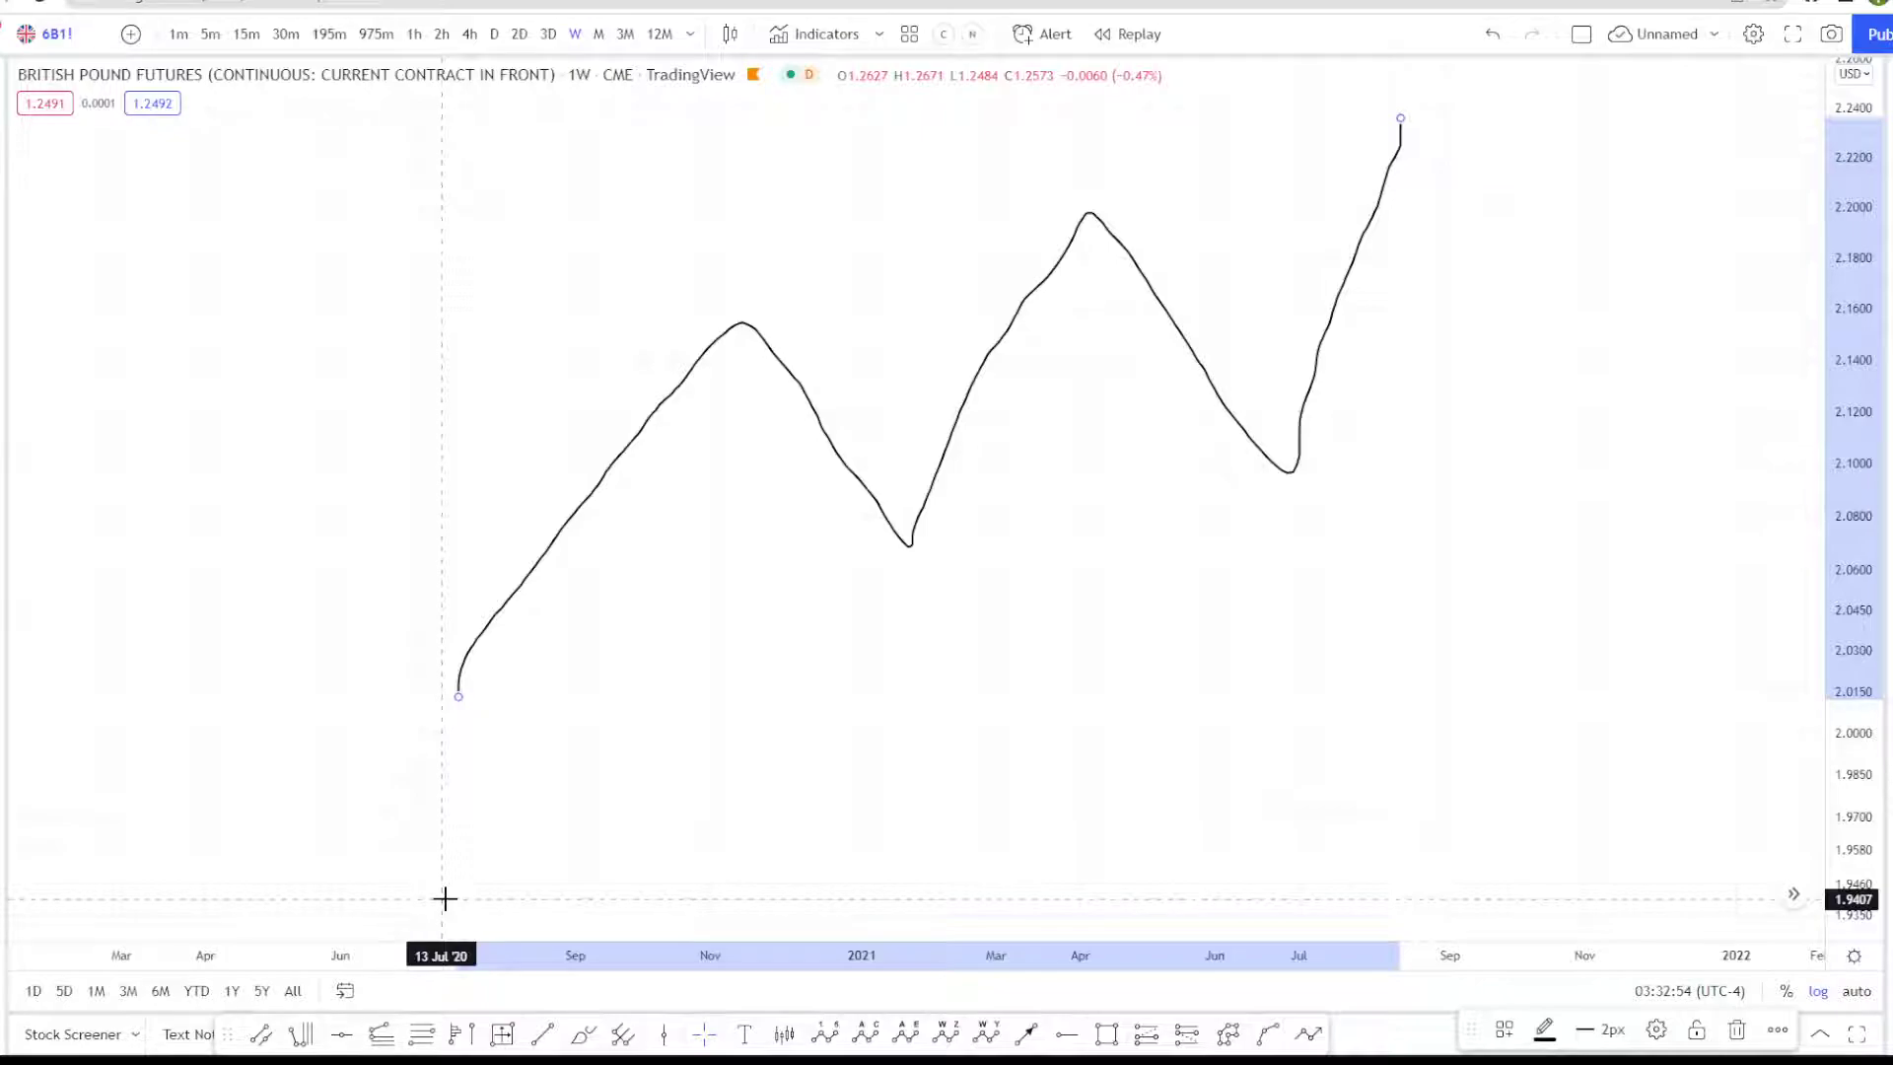
left_click(421, 1034)
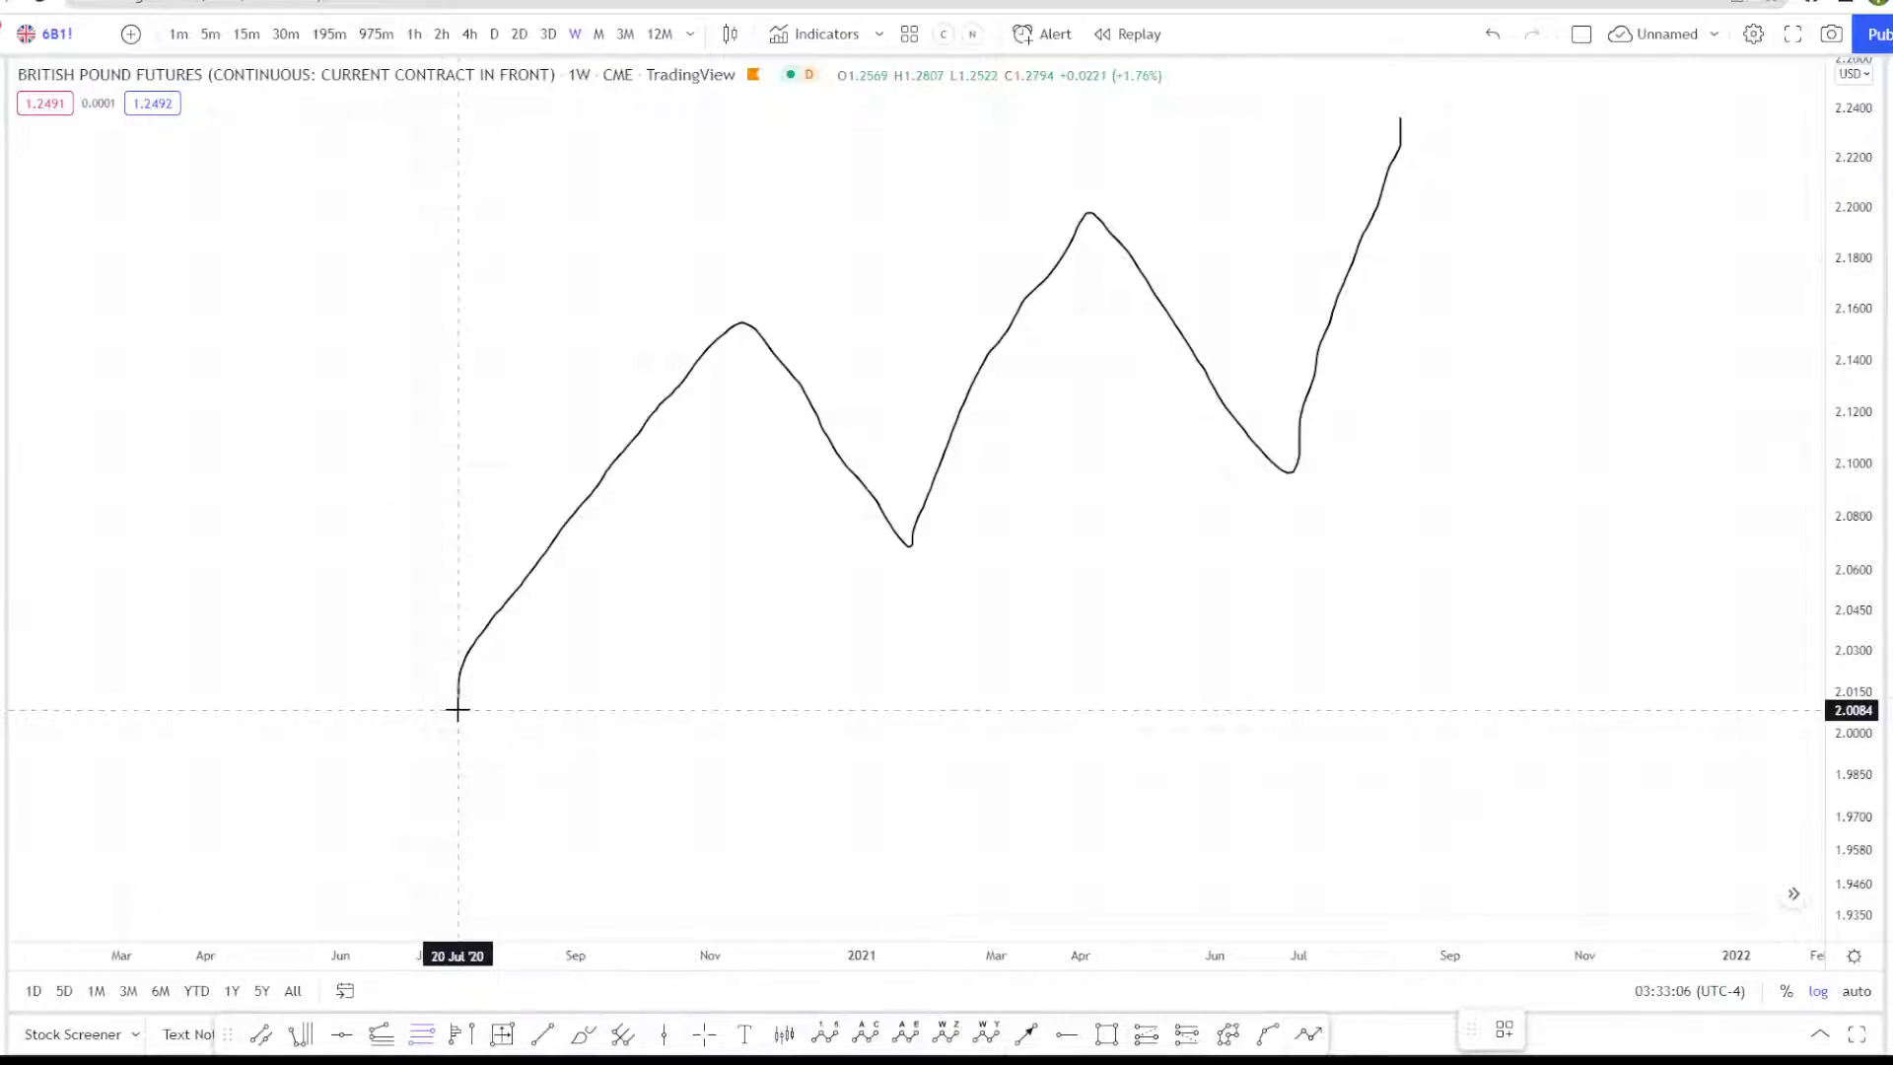
Step: Draw a Fib retracement from the July 2020 curve low to the November peak, aligning its anchor
left_click(457, 710)
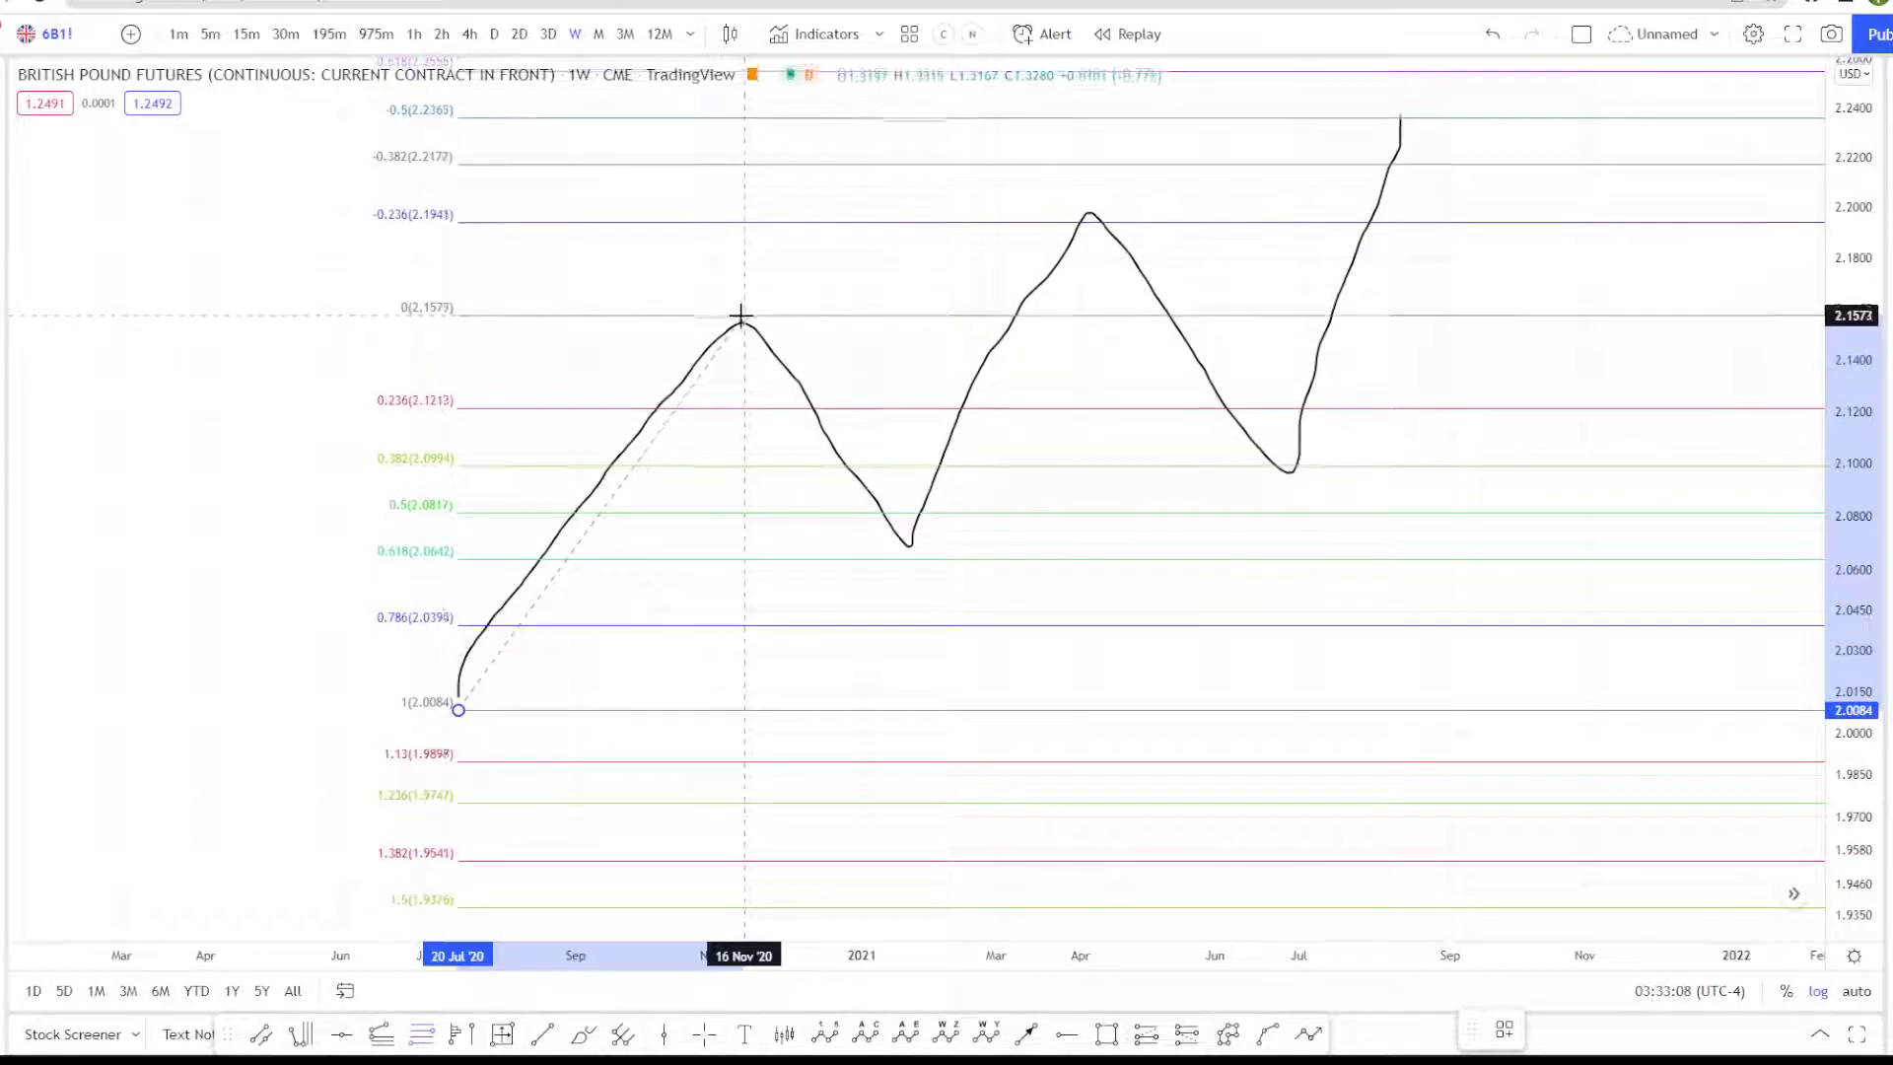
left_click(743, 316)
left_click_drag(913, 549, 900, 515)
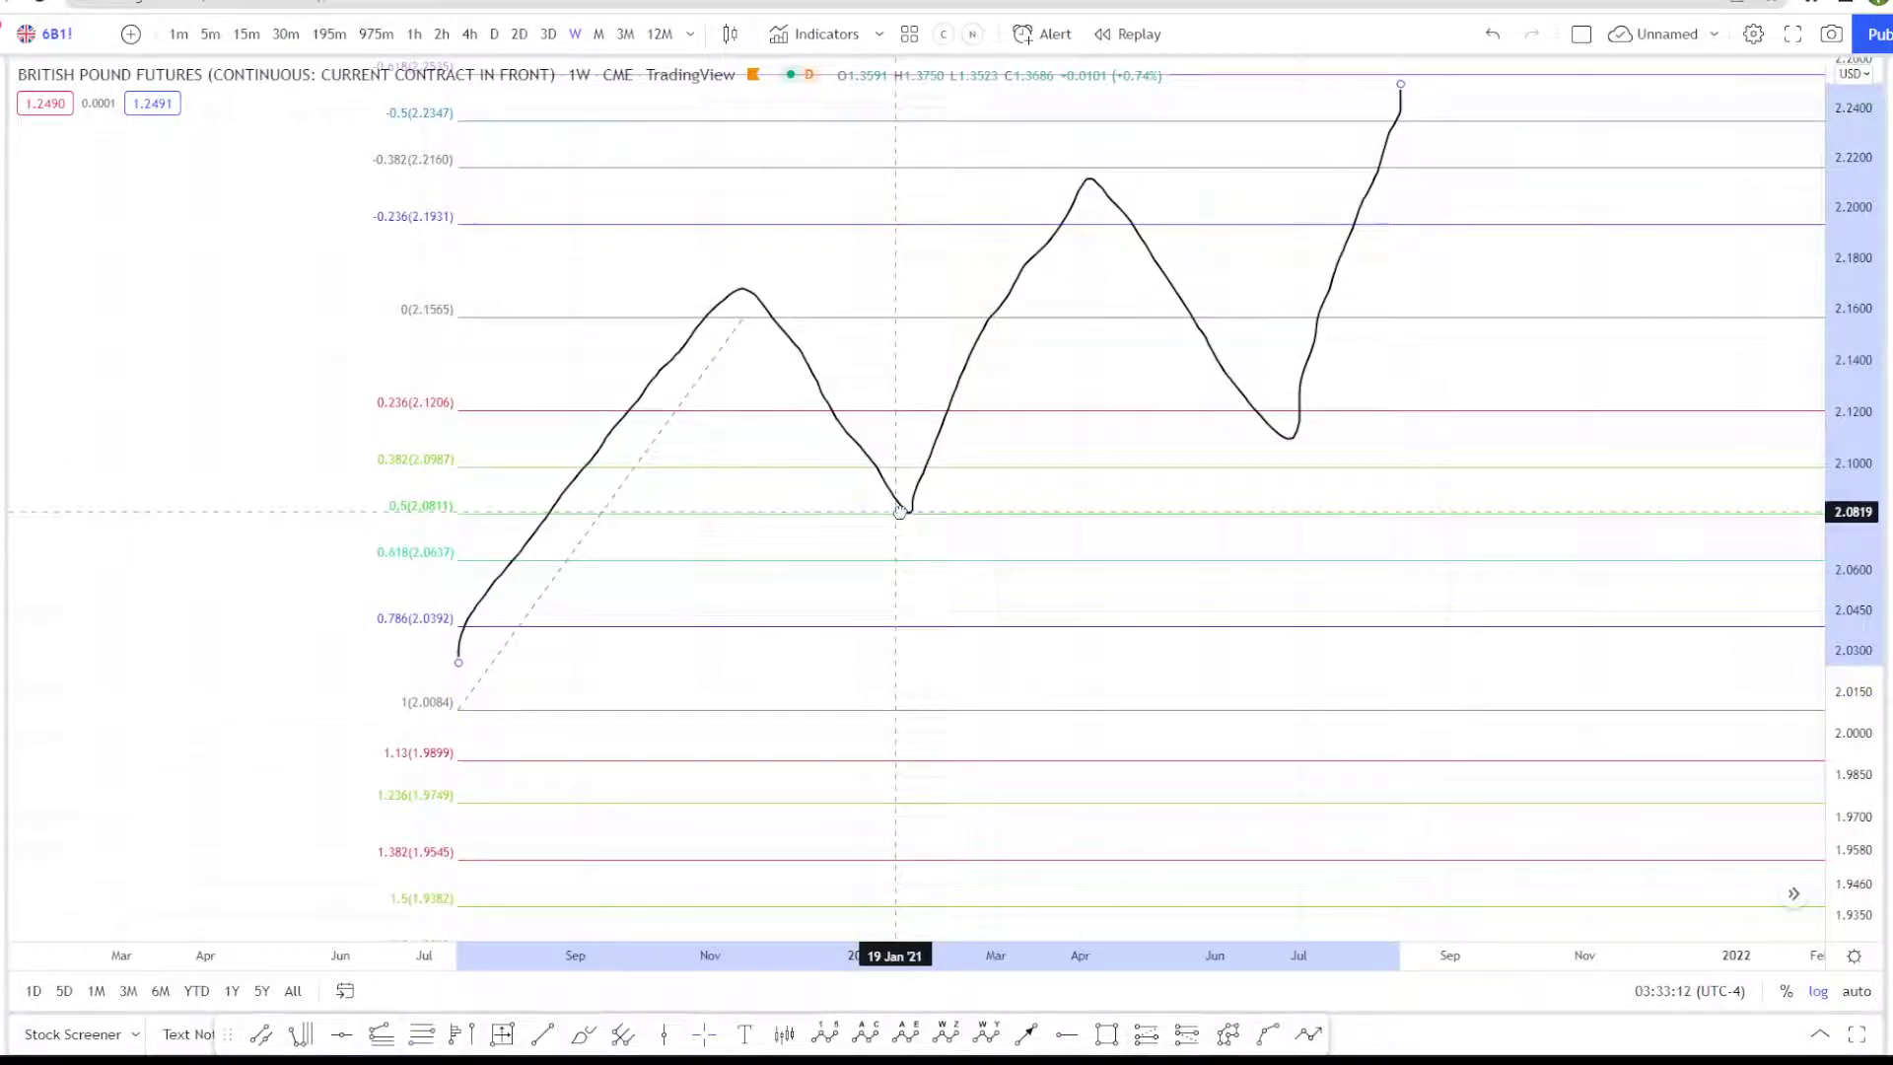
mouse_move(458, 707)
left_mouse_down()
mouse_move(454, 680)
mouse_move(458, 698)
left_mouse_up()
Step: Brush an arrow and X marks, and circle the 0.5 trough and the April peak near -0.236
left_click(580, 1033)
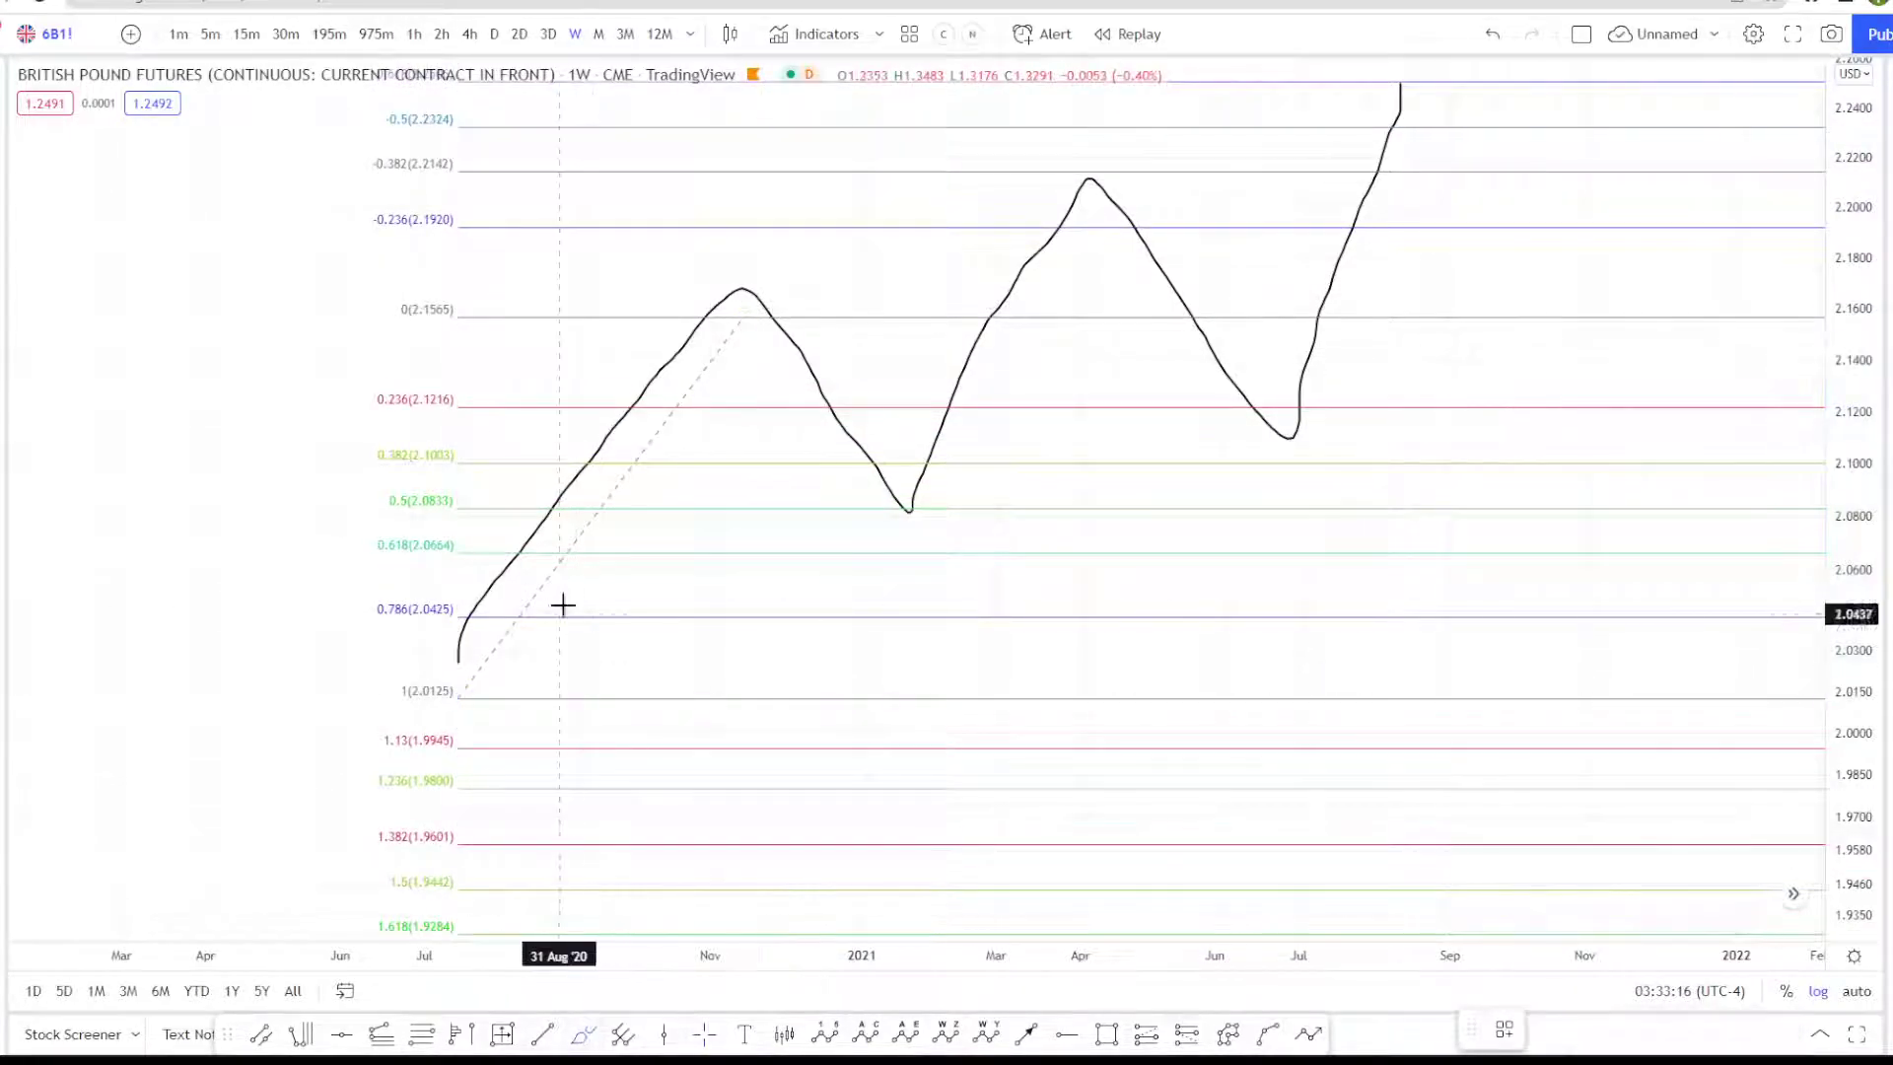
mouse_move(245, 404)
left_mouse_down()
mouse_move(317, 372)
mouse_move(549, 363)
mouse_move(533, 342)
mouse_move(595, 366)
mouse_move(544, 355)
left_mouse_up()
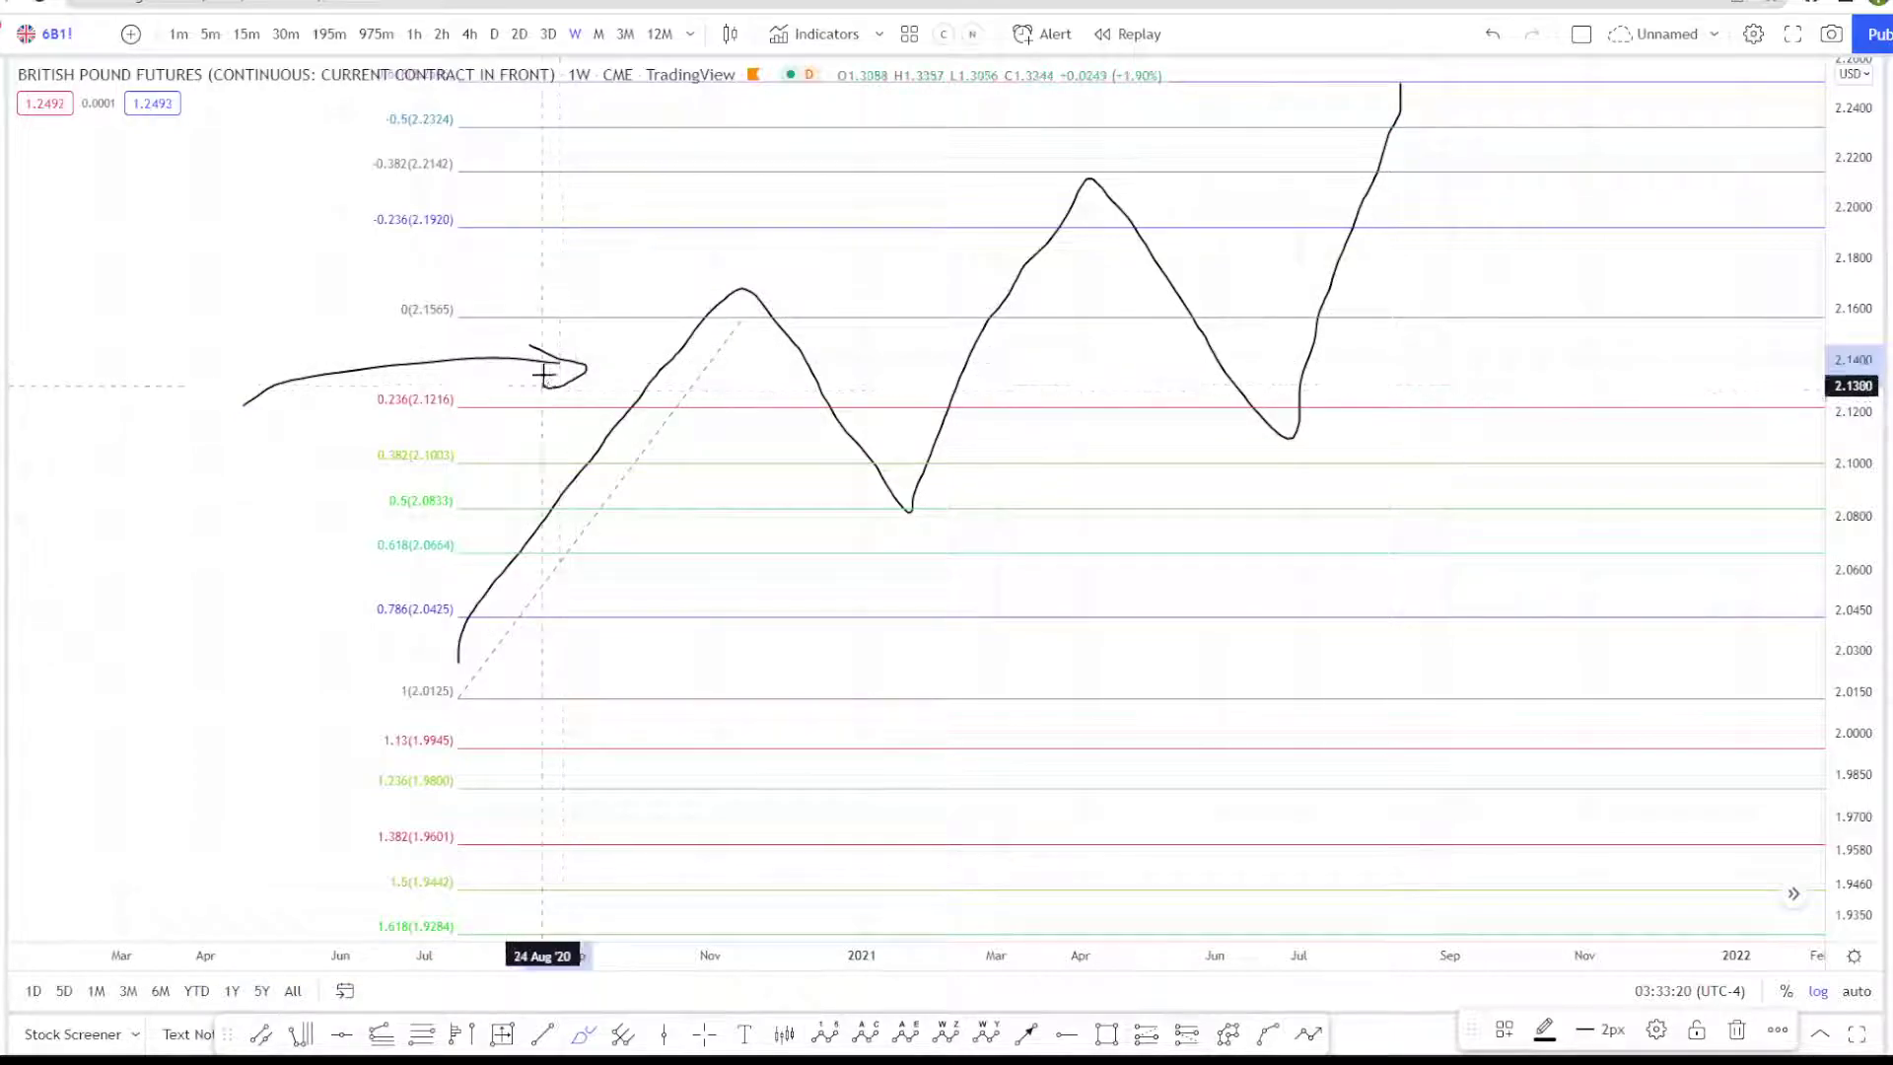
mouse_move(424, 648)
left_mouse_down()
mouse_move(467, 676)
mouse_move(475, 646)
left_mouse_up()
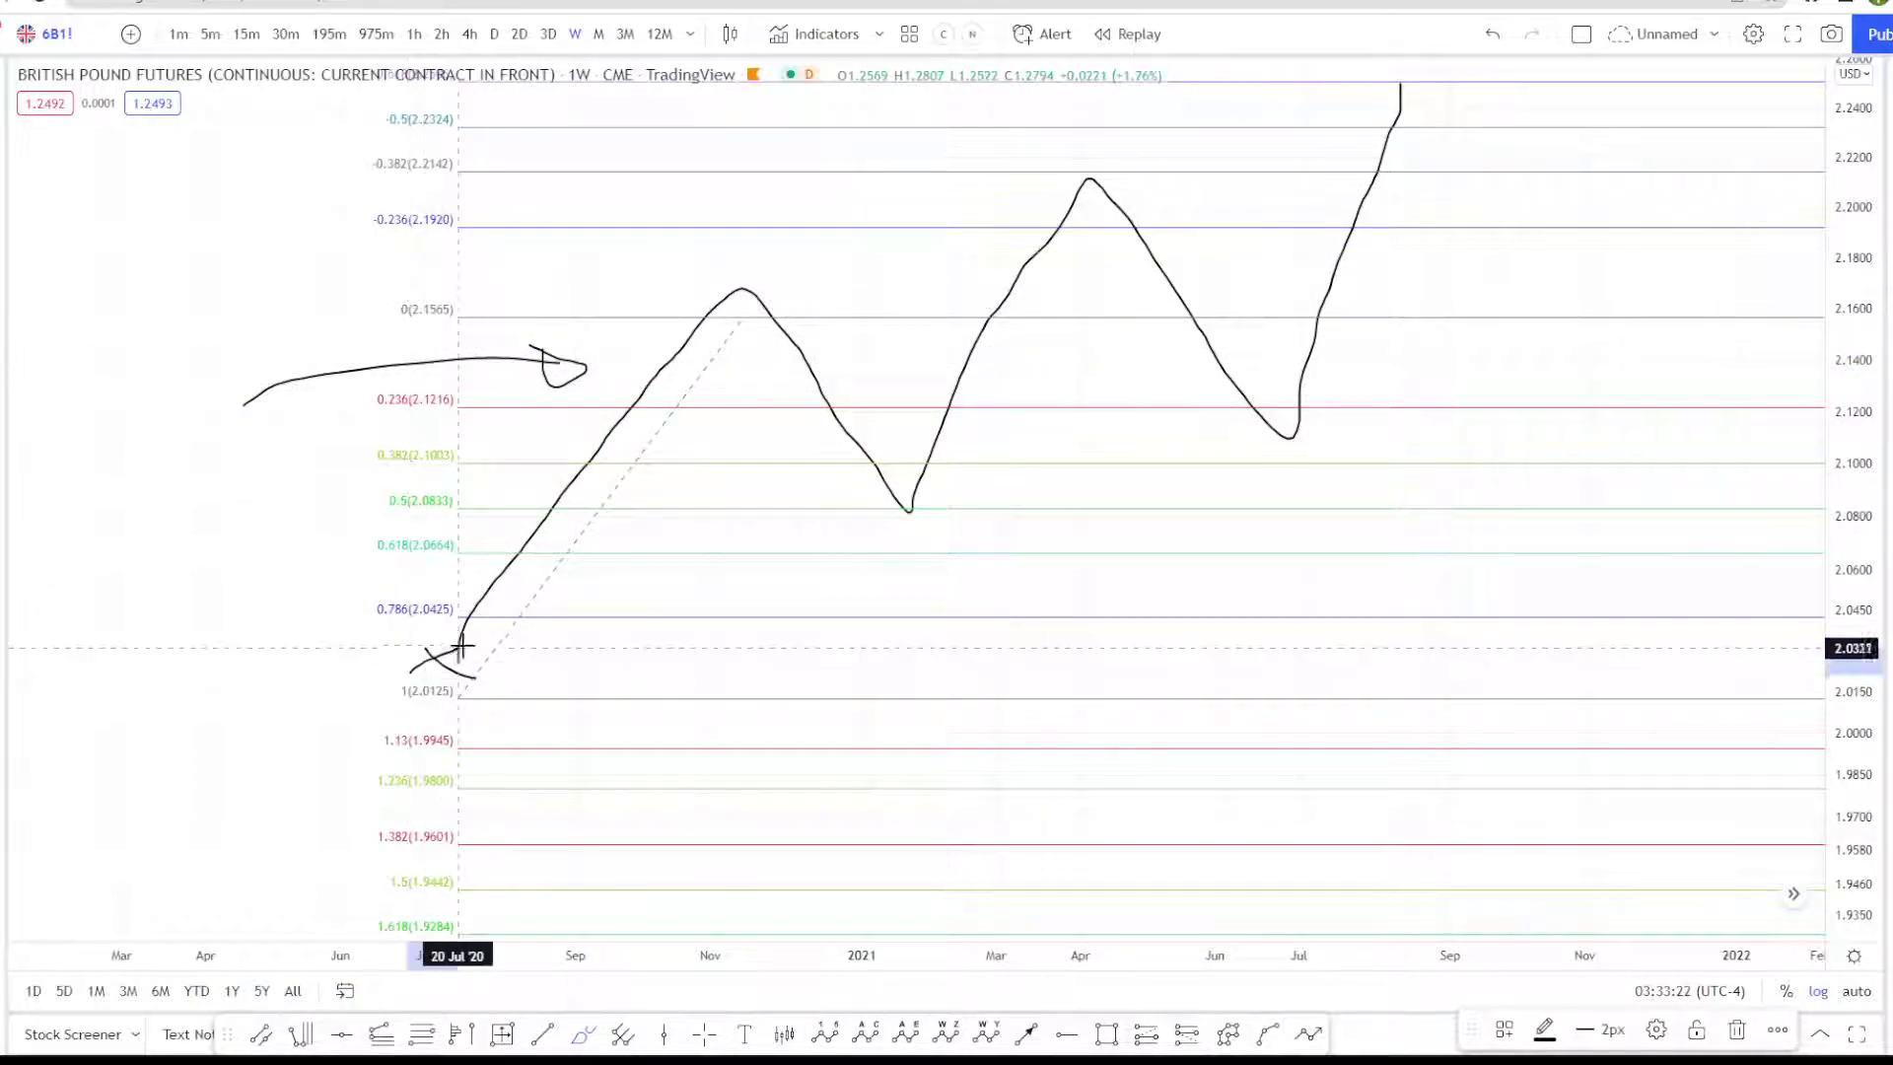
mouse_move(728, 258)
left_mouse_down()
mouse_move(761, 284)
mouse_move(746, 262)
left_mouse_up()
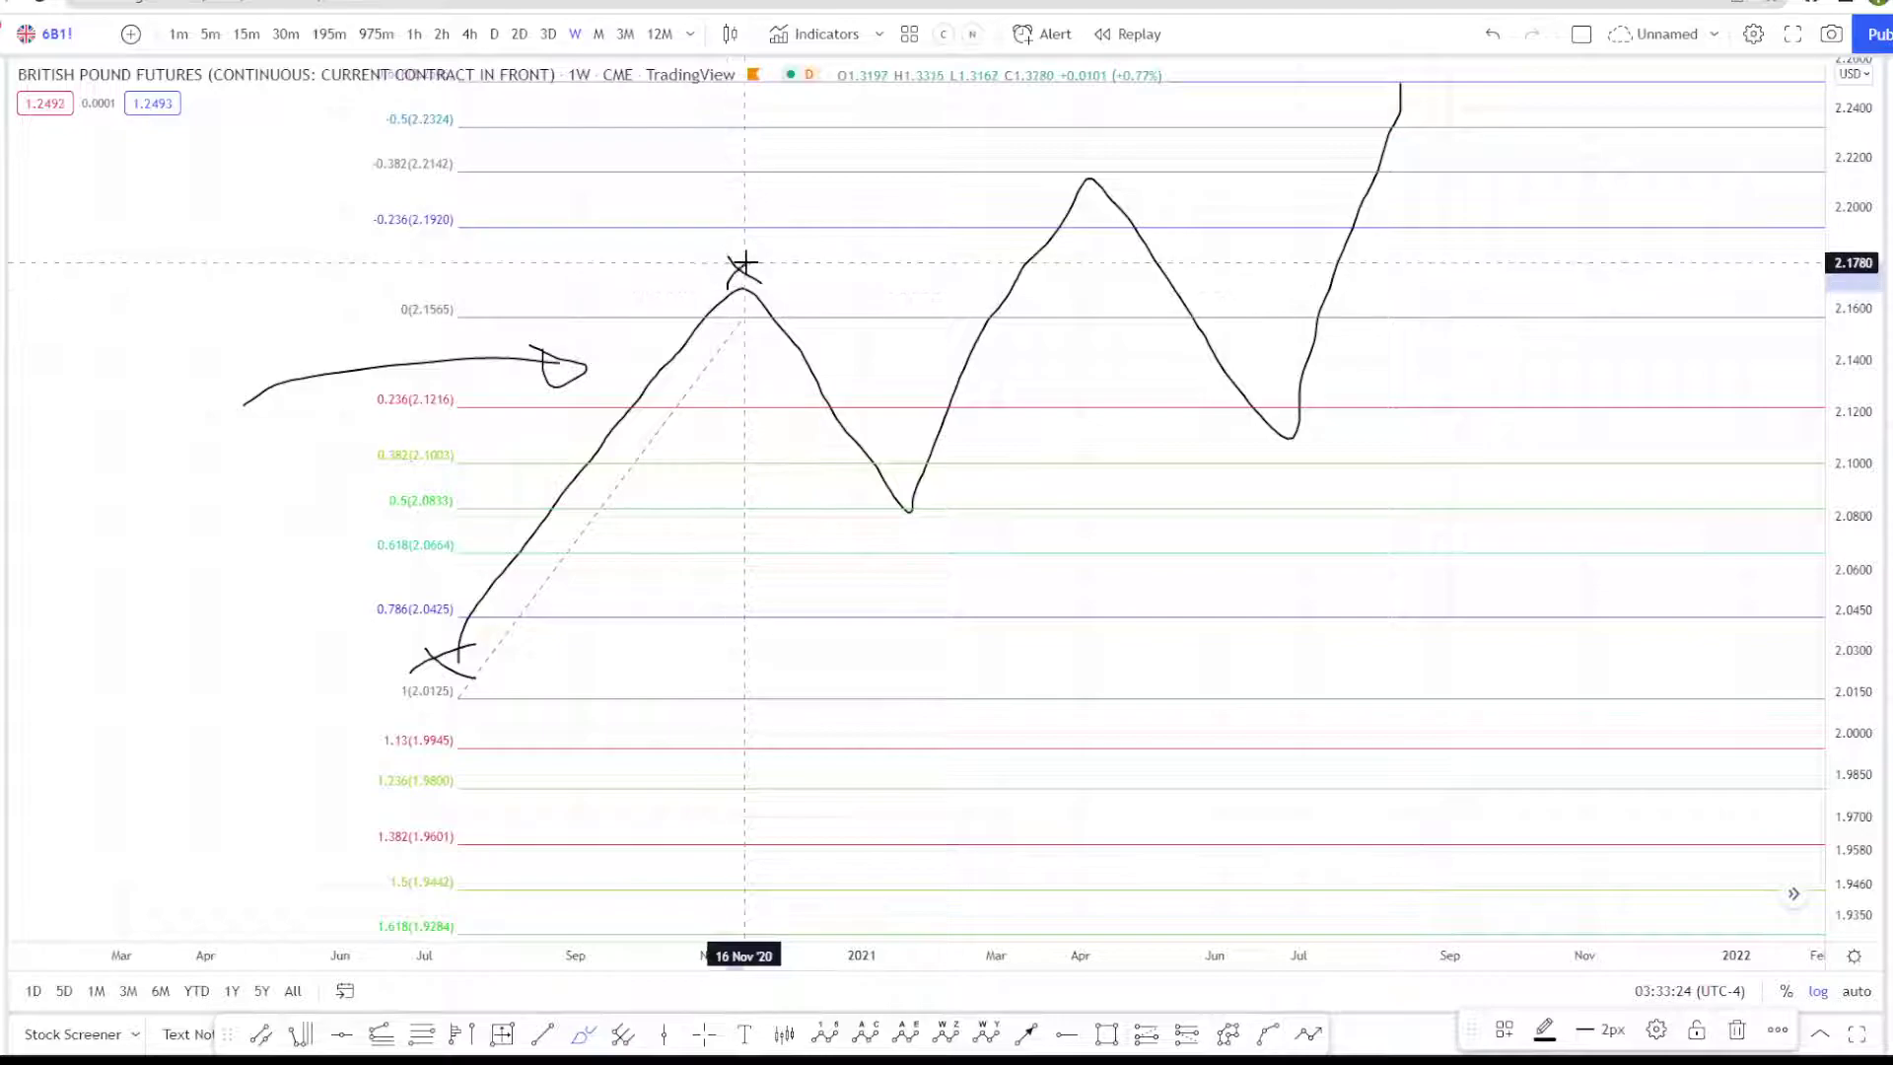
mouse_move(930, 504)
left_mouse_down()
mouse_move(883, 486)
mouse_move(862, 520)
mouse_move(918, 540)
mouse_move(928, 487)
left_mouse_up()
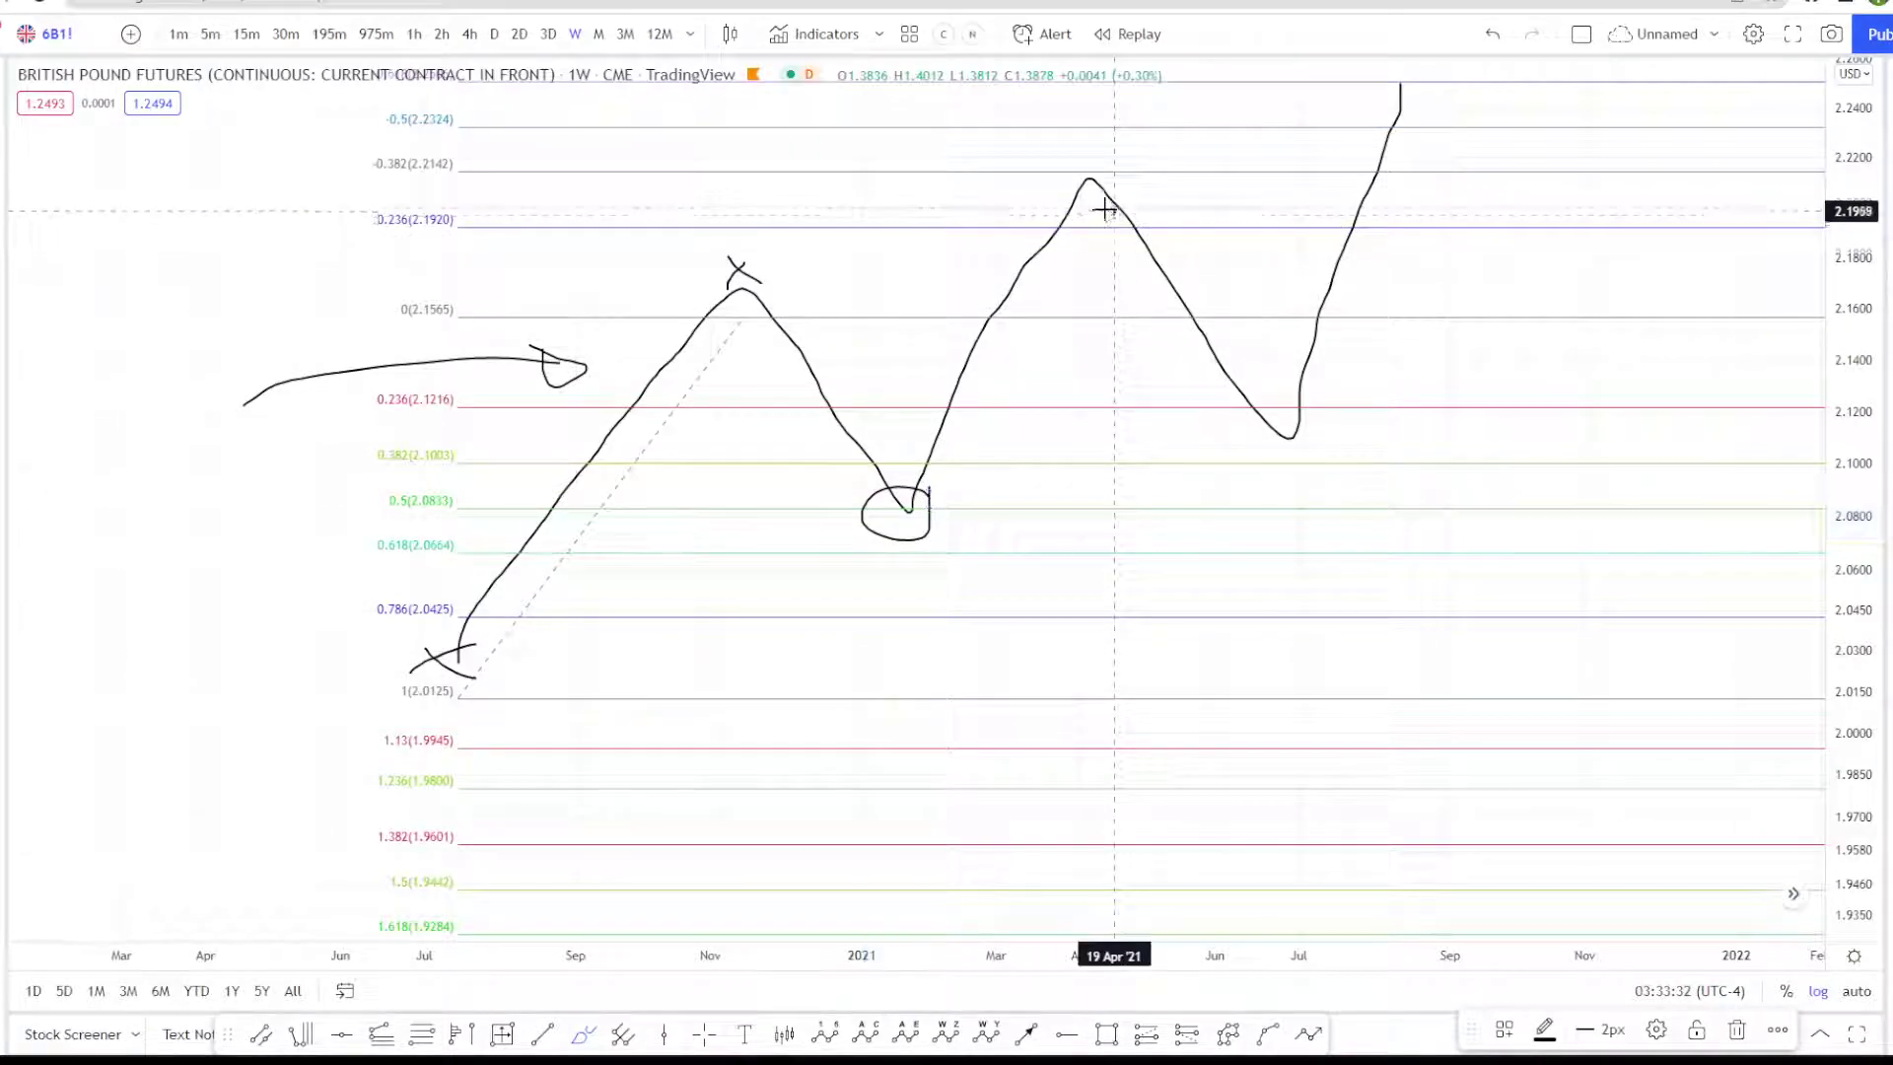
mouse_move(1107, 203)
left_mouse_down()
mouse_move(1047, 215)
mouse_move(1036, 258)
mouse_move(1111, 209)
left_mouse_up()
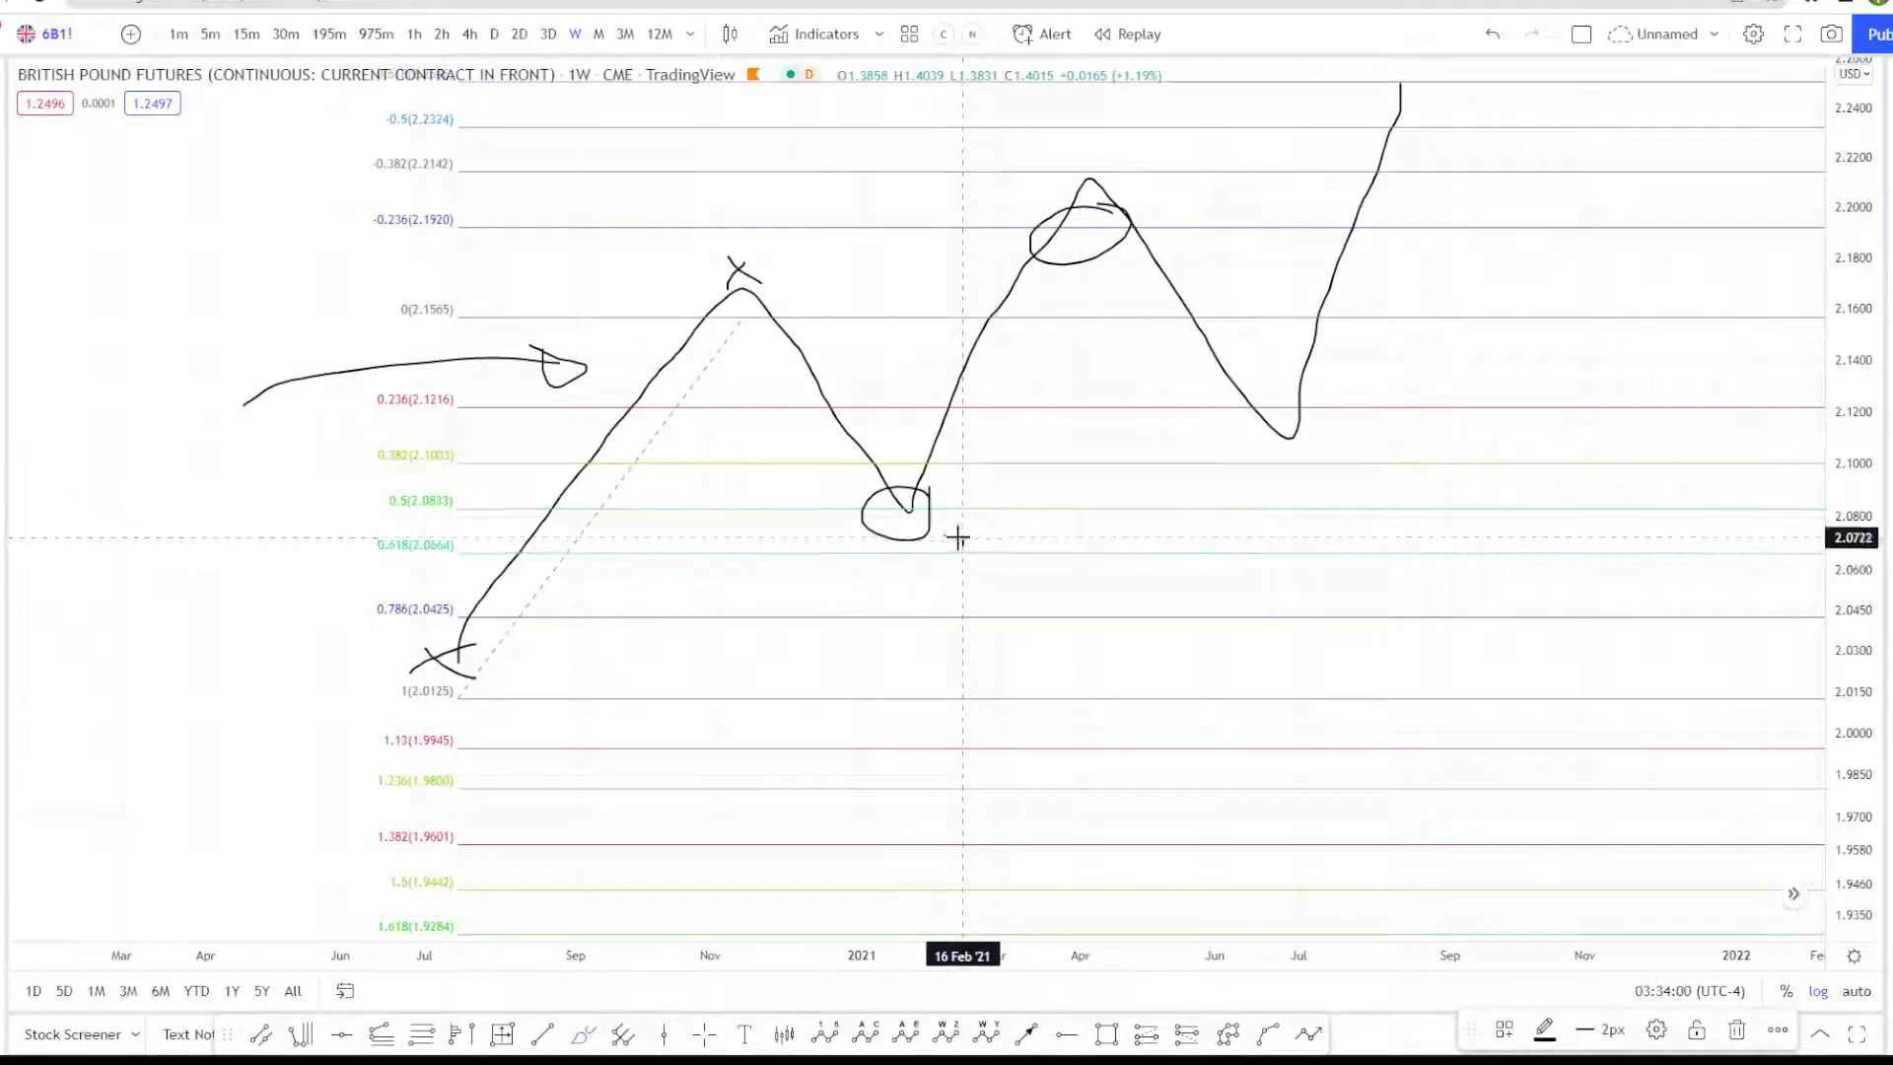
Step: Add a small circle below the 0.5 trough, strike the circled peak, and write 0.706
mouse_move(956, 538)
left_mouse_down()
mouse_move(915, 548)
mouse_move(925, 579)
mouse_move(953, 541)
left_mouse_up()
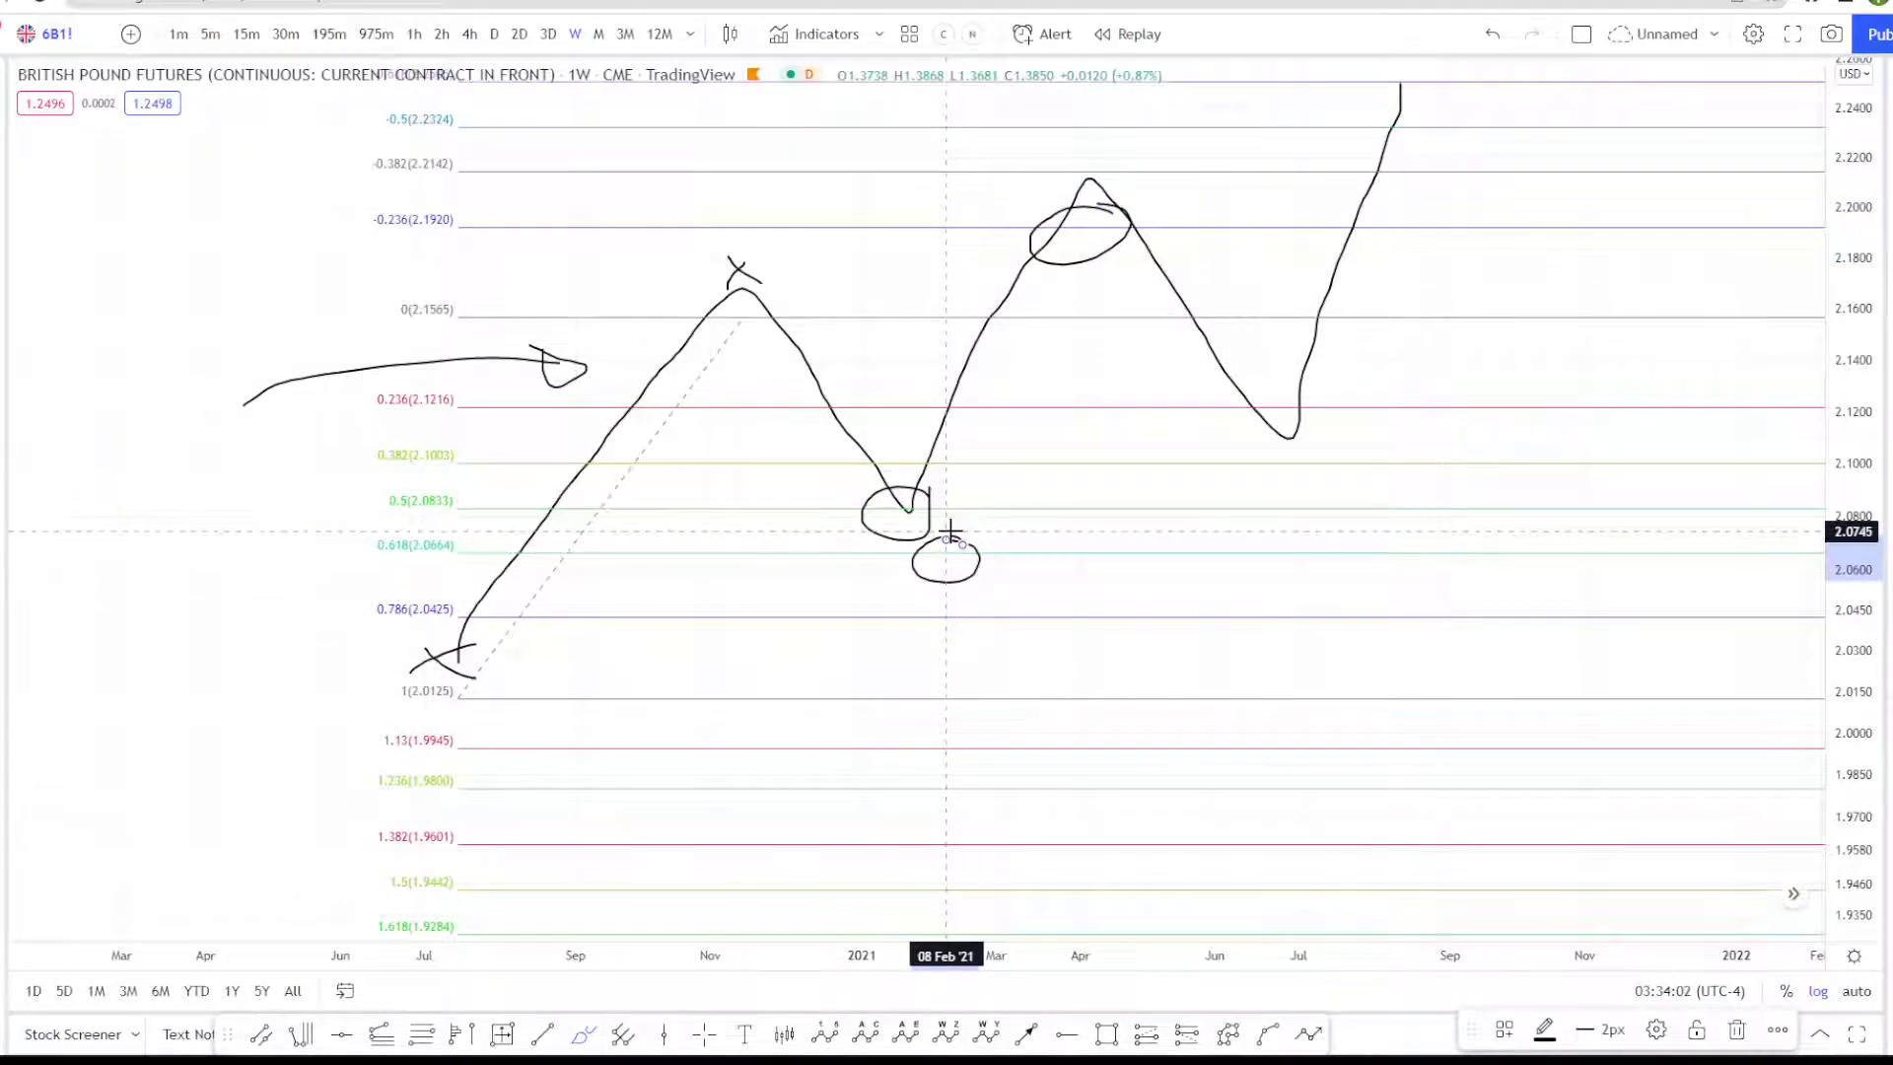
mouse_move(989, 252)
left_mouse_down()
mouse_move(1100, 234)
mouse_move(998, 254)
left_mouse_up()
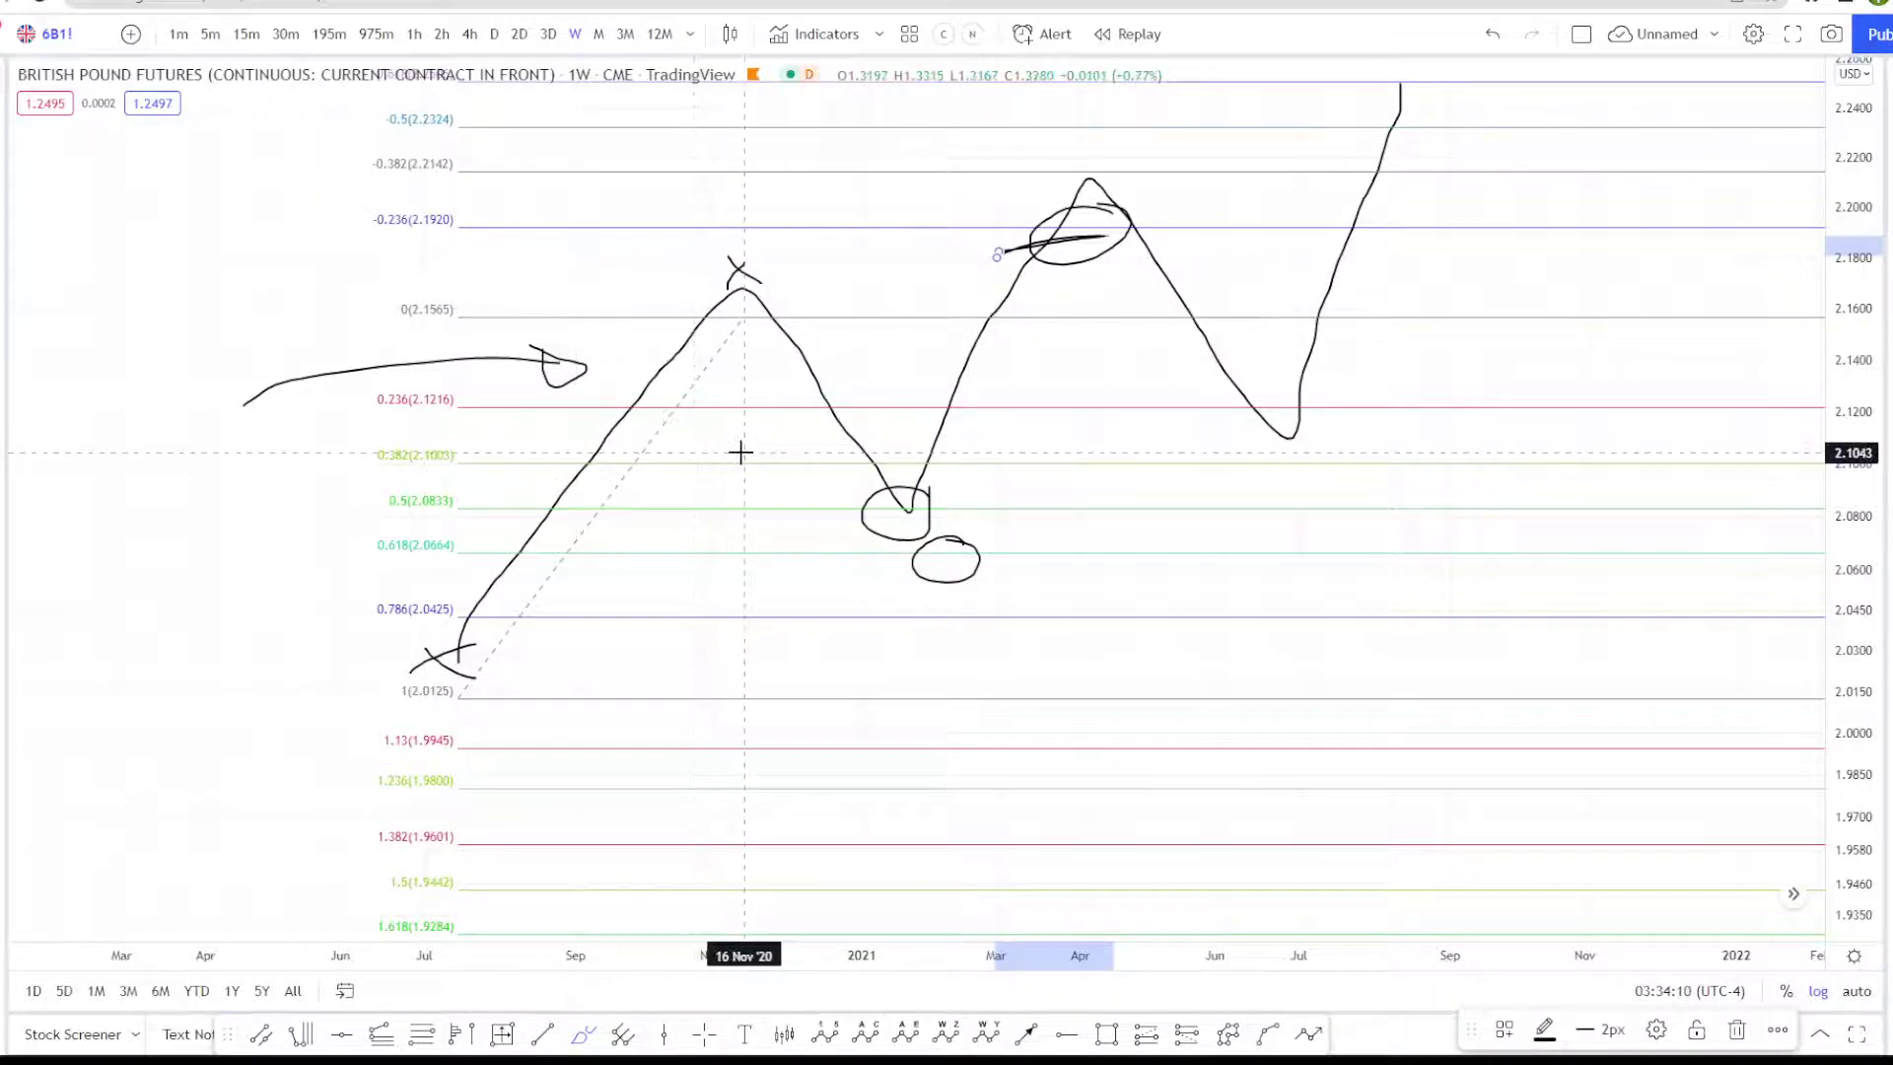
mouse_move(899, 598)
left_mouse_down()
mouse_move(947, 629)
mouse_move(1047, 578)
mouse_move(1065, 614)
left_mouse_up()
mouse_move(824, 613)
left_mouse_down()
mouse_move(795, 634)
mouse_move(846, 690)
mouse_move(887, 641)
left_mouse_up()
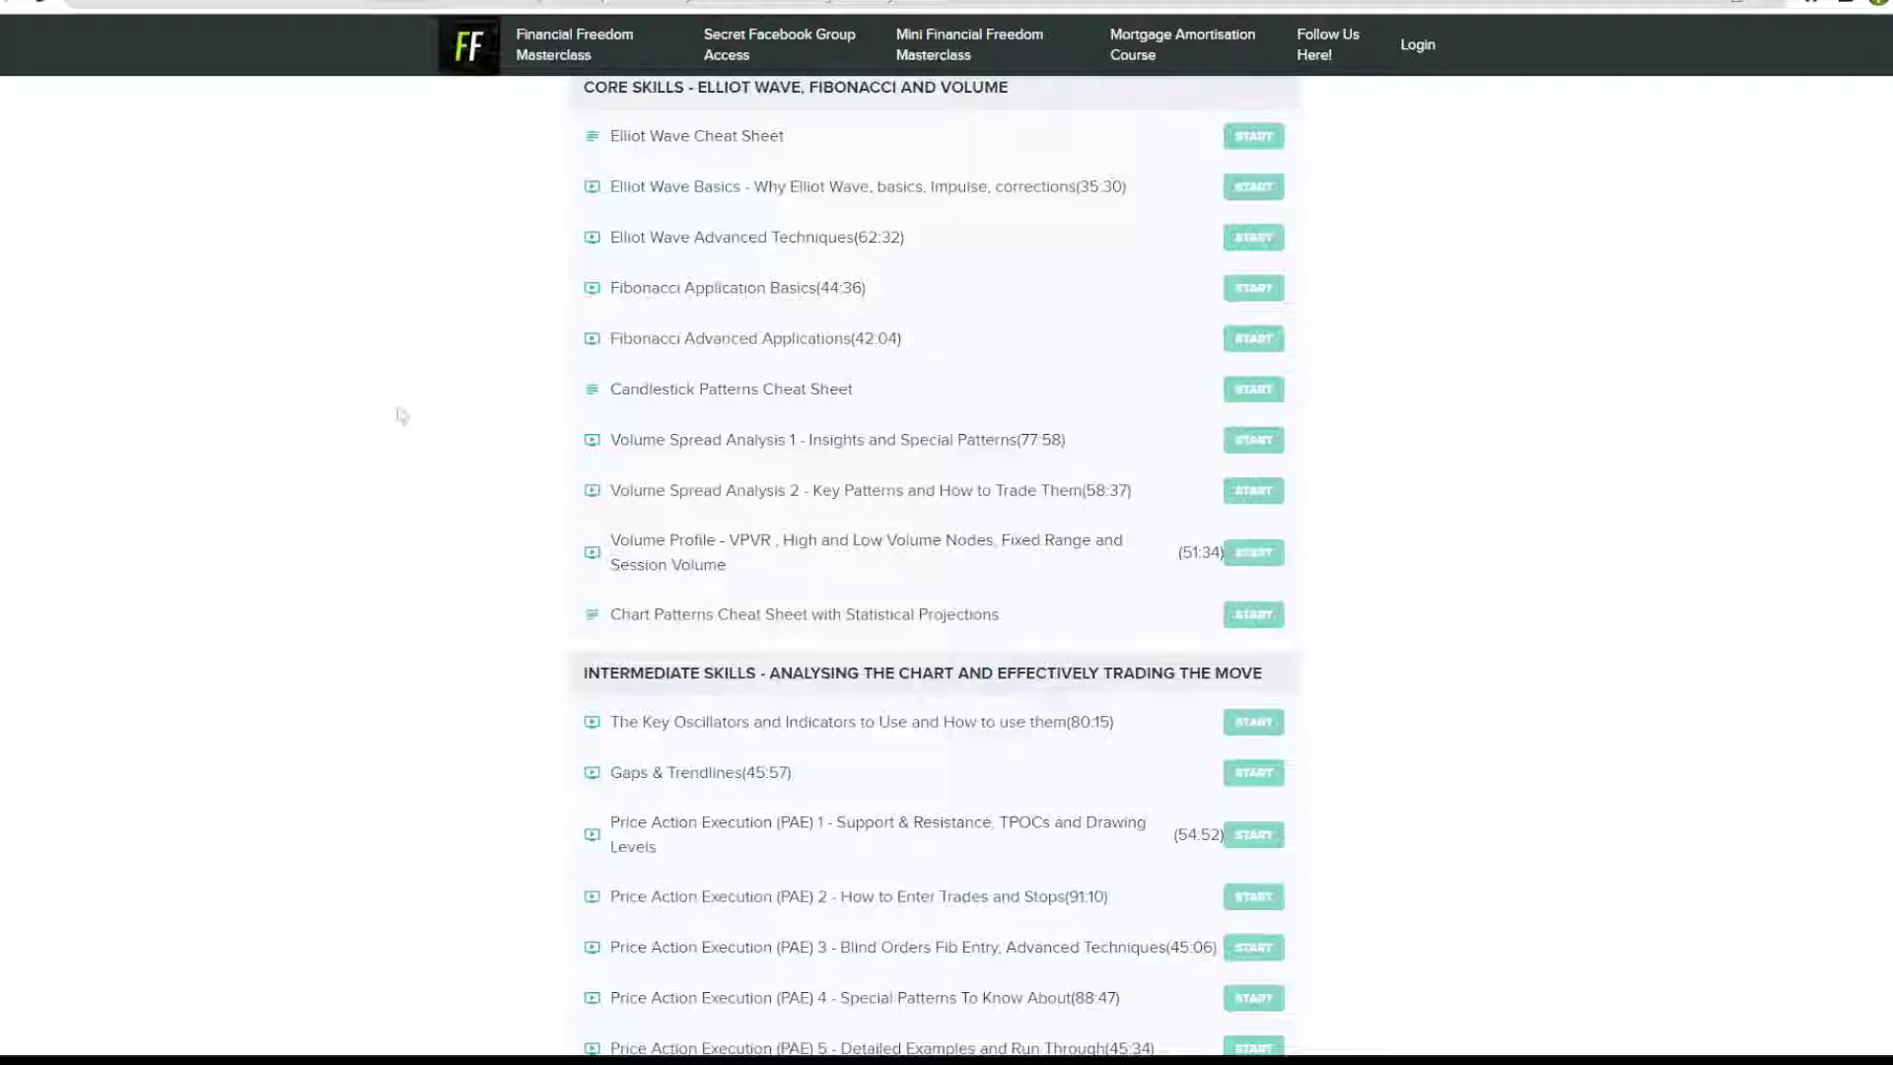
scroll(401, 415, "down", 4)
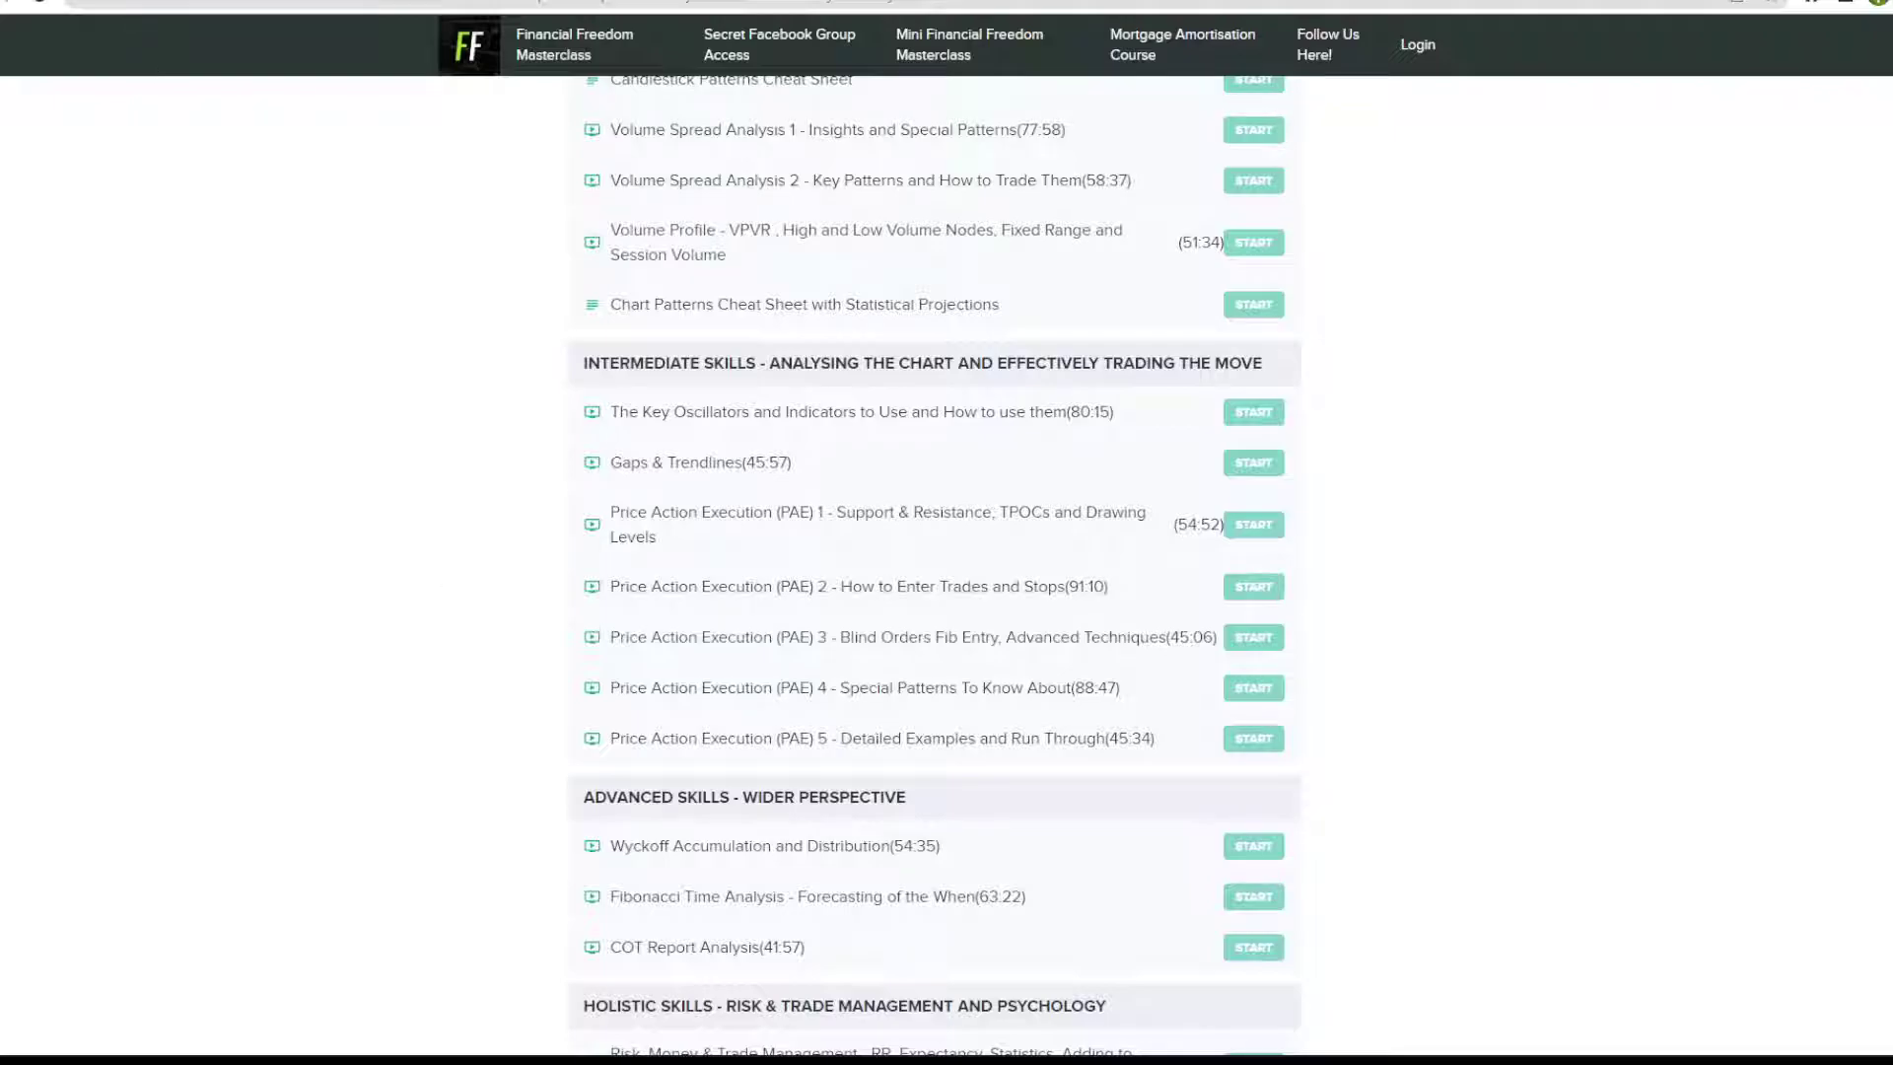
left_click(129, 6)
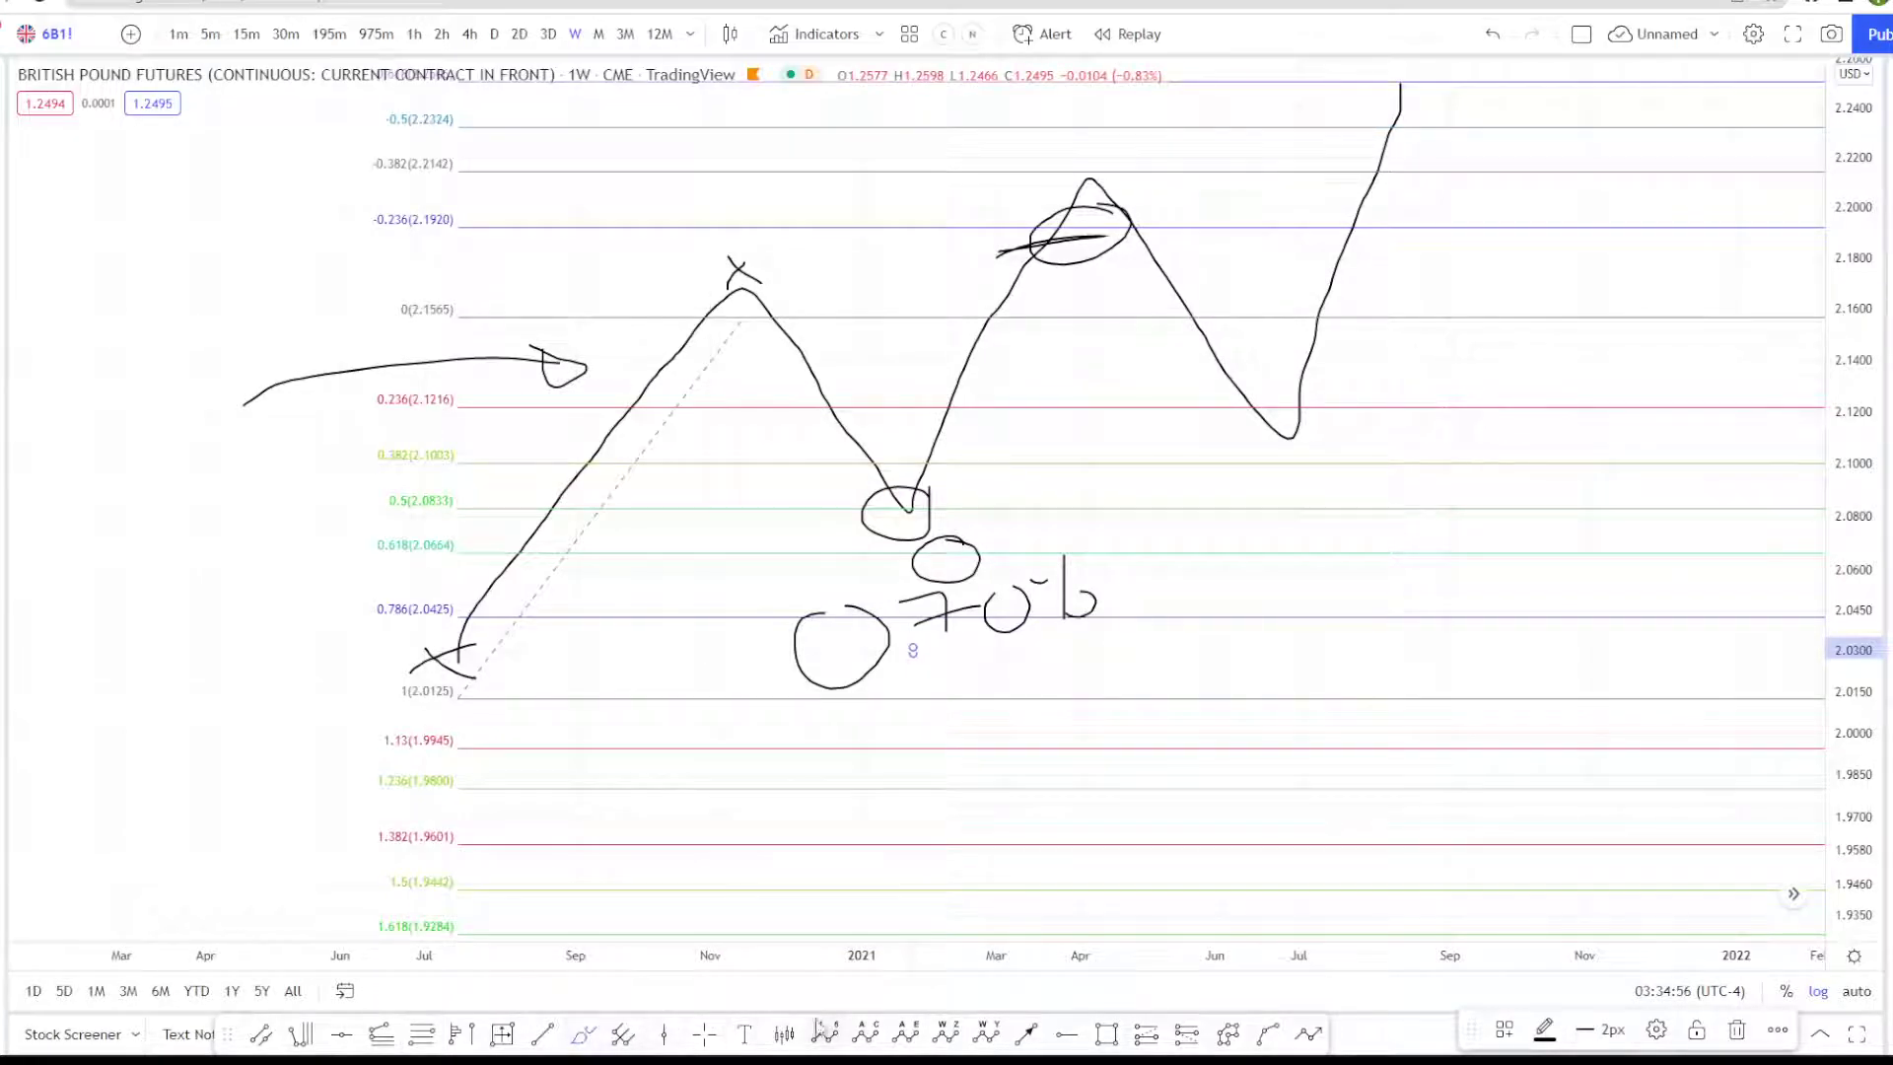
Step: Start a red arrow at the 0.786 level (2.0425) aimed toward the -0.5 level
left_click(1025, 1034)
left_click(1434, 617)
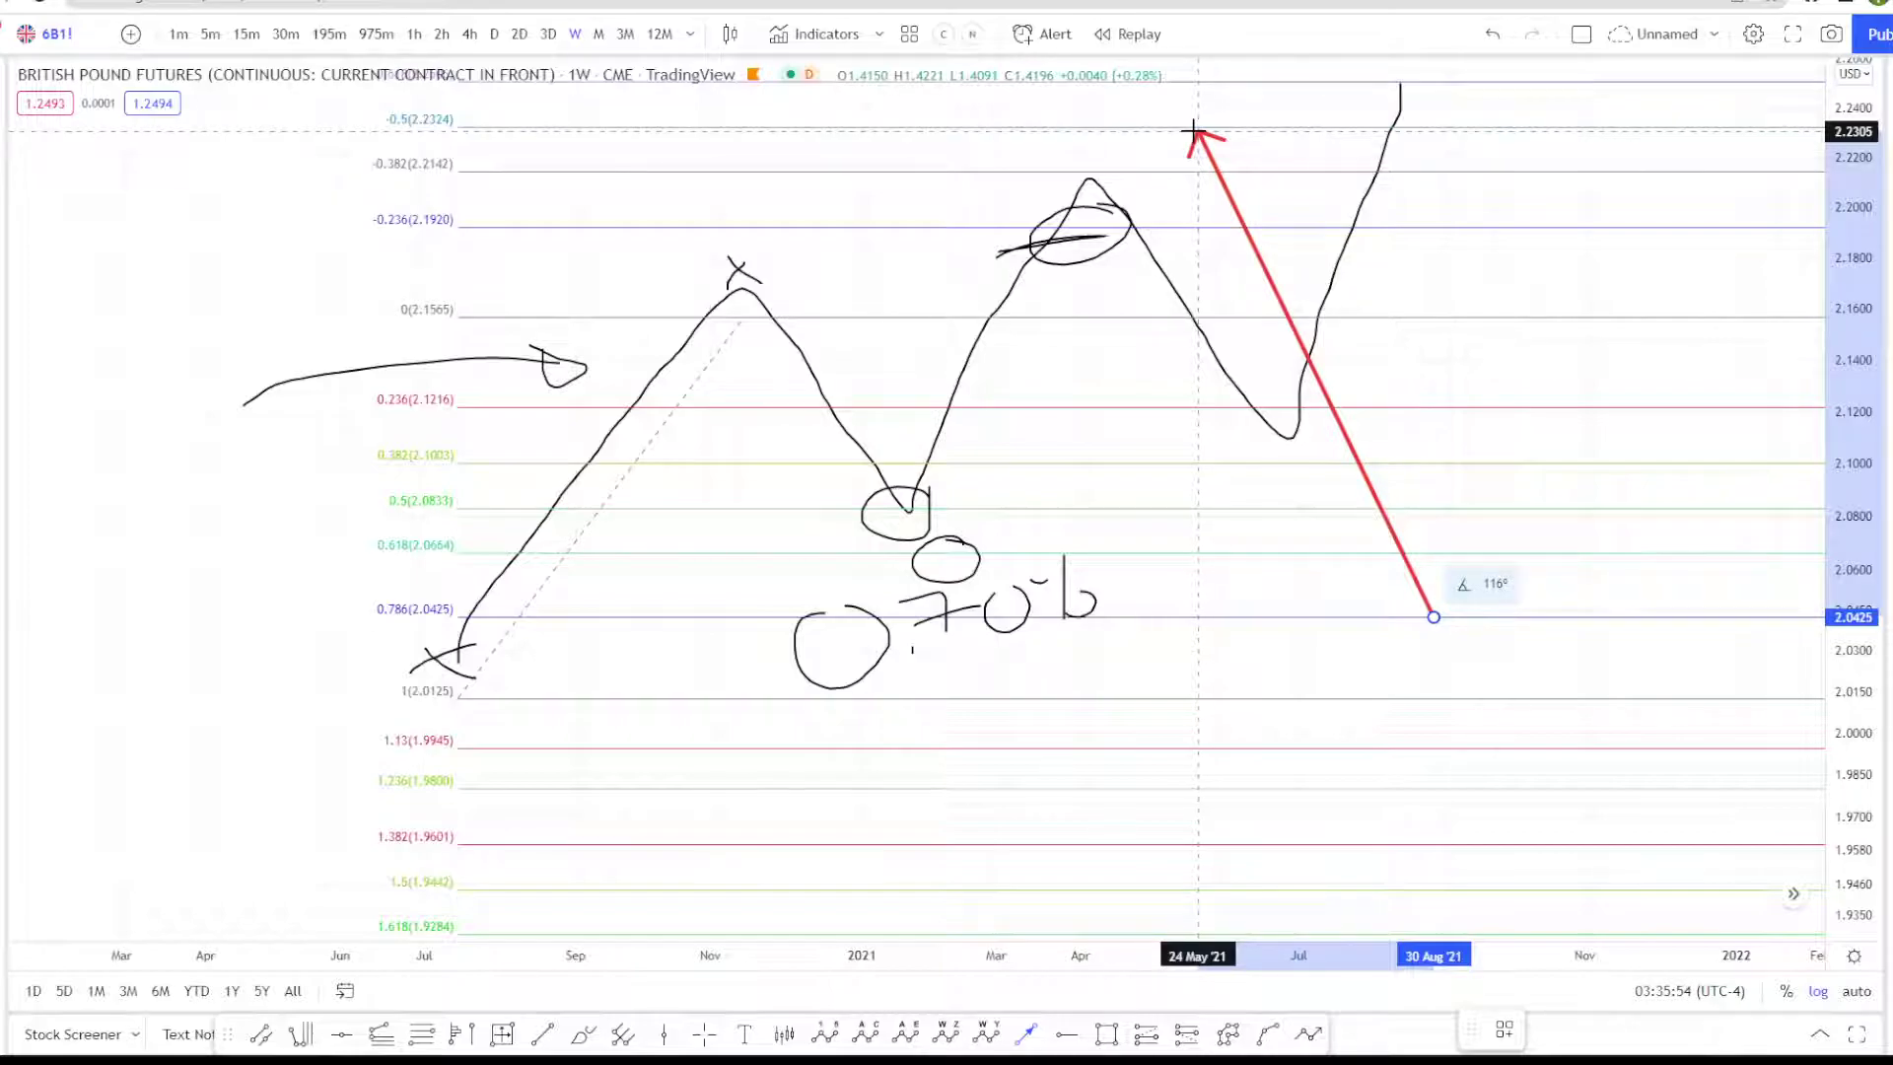
Step: Cancel the unfinished red arrow and undo the circles, X marks and arrowhead strokes
key("Escape")
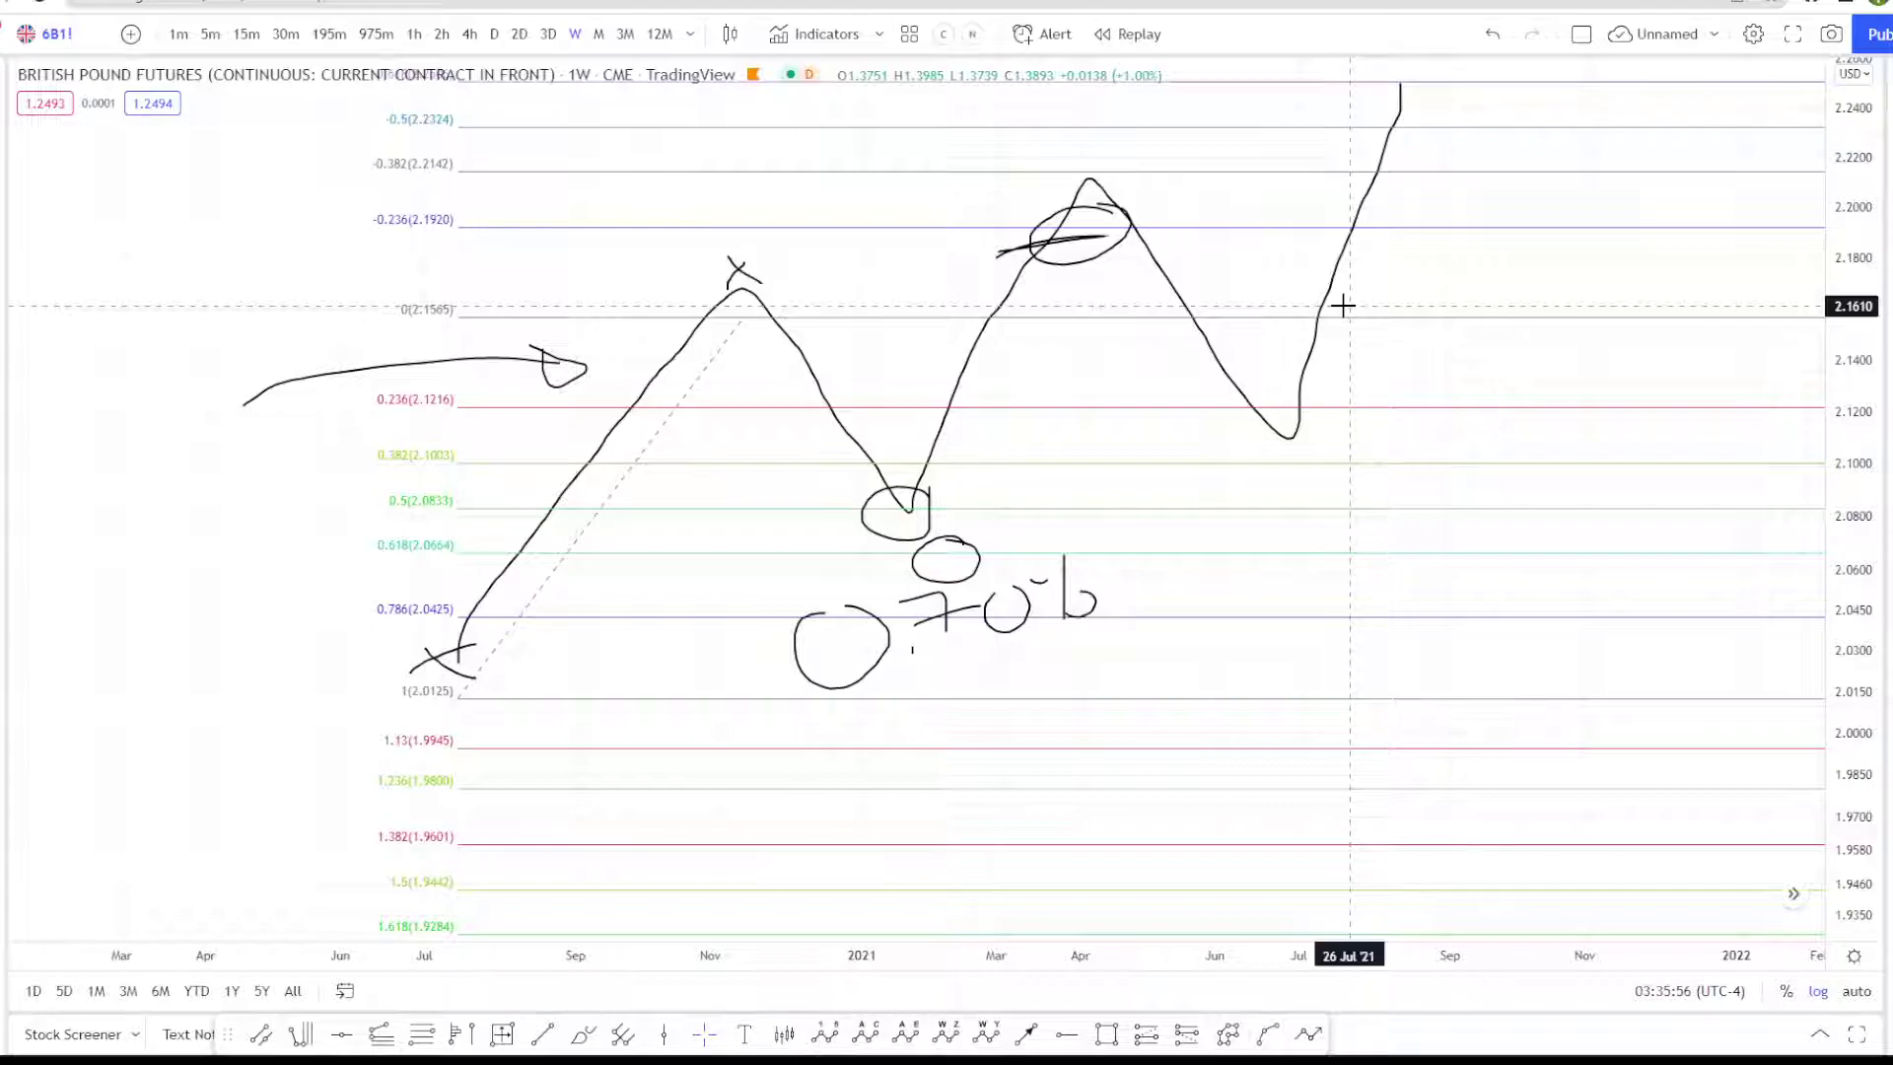
key("ctrl+z")
key("ctrl+z")
key("ctrl+z")
key("ctrl+z")
key("ctrl+z")
key("ctrl+z")
key("ctrl+z")
key("ctrl+z")
key("ctrl+z")
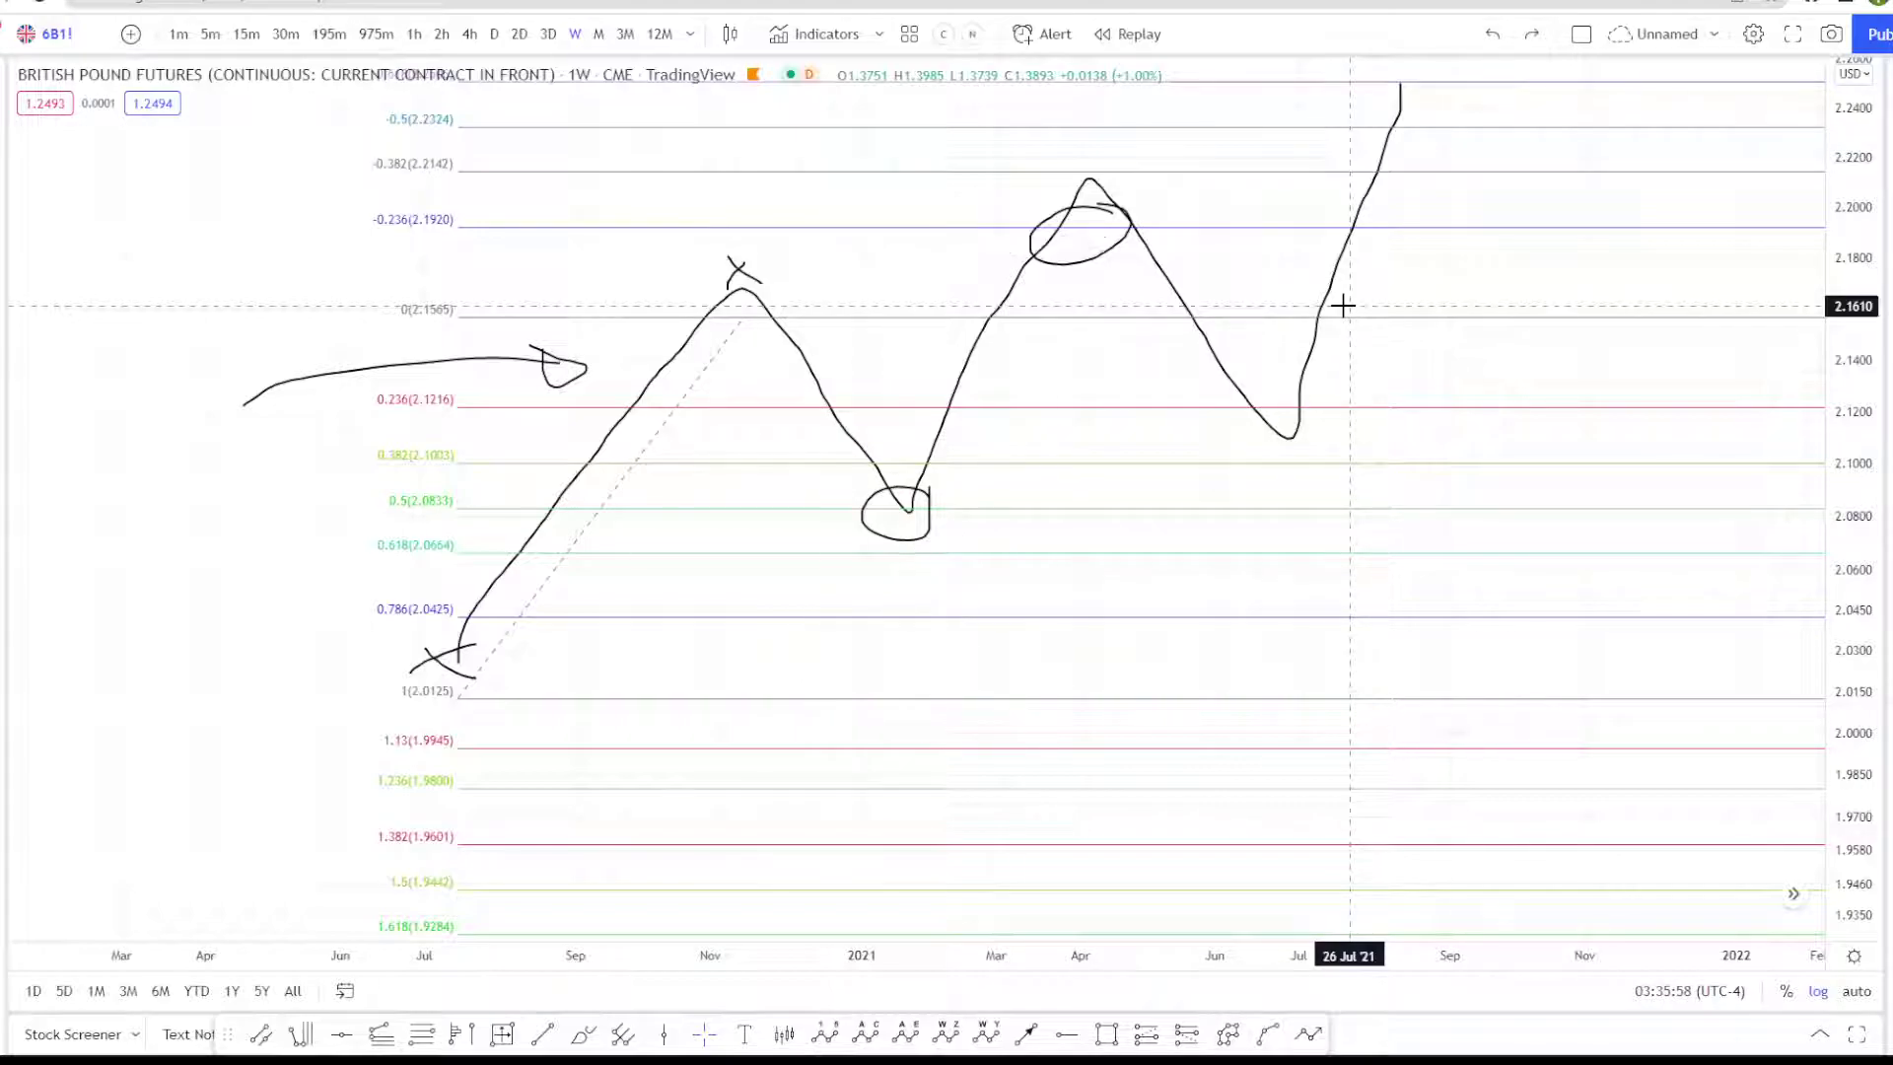
key("ctrl+z")
key("ctrl+z")
key("ctrl+z")
key("ctrl+z")
key("ctrl+z")
key("ctrl+z")
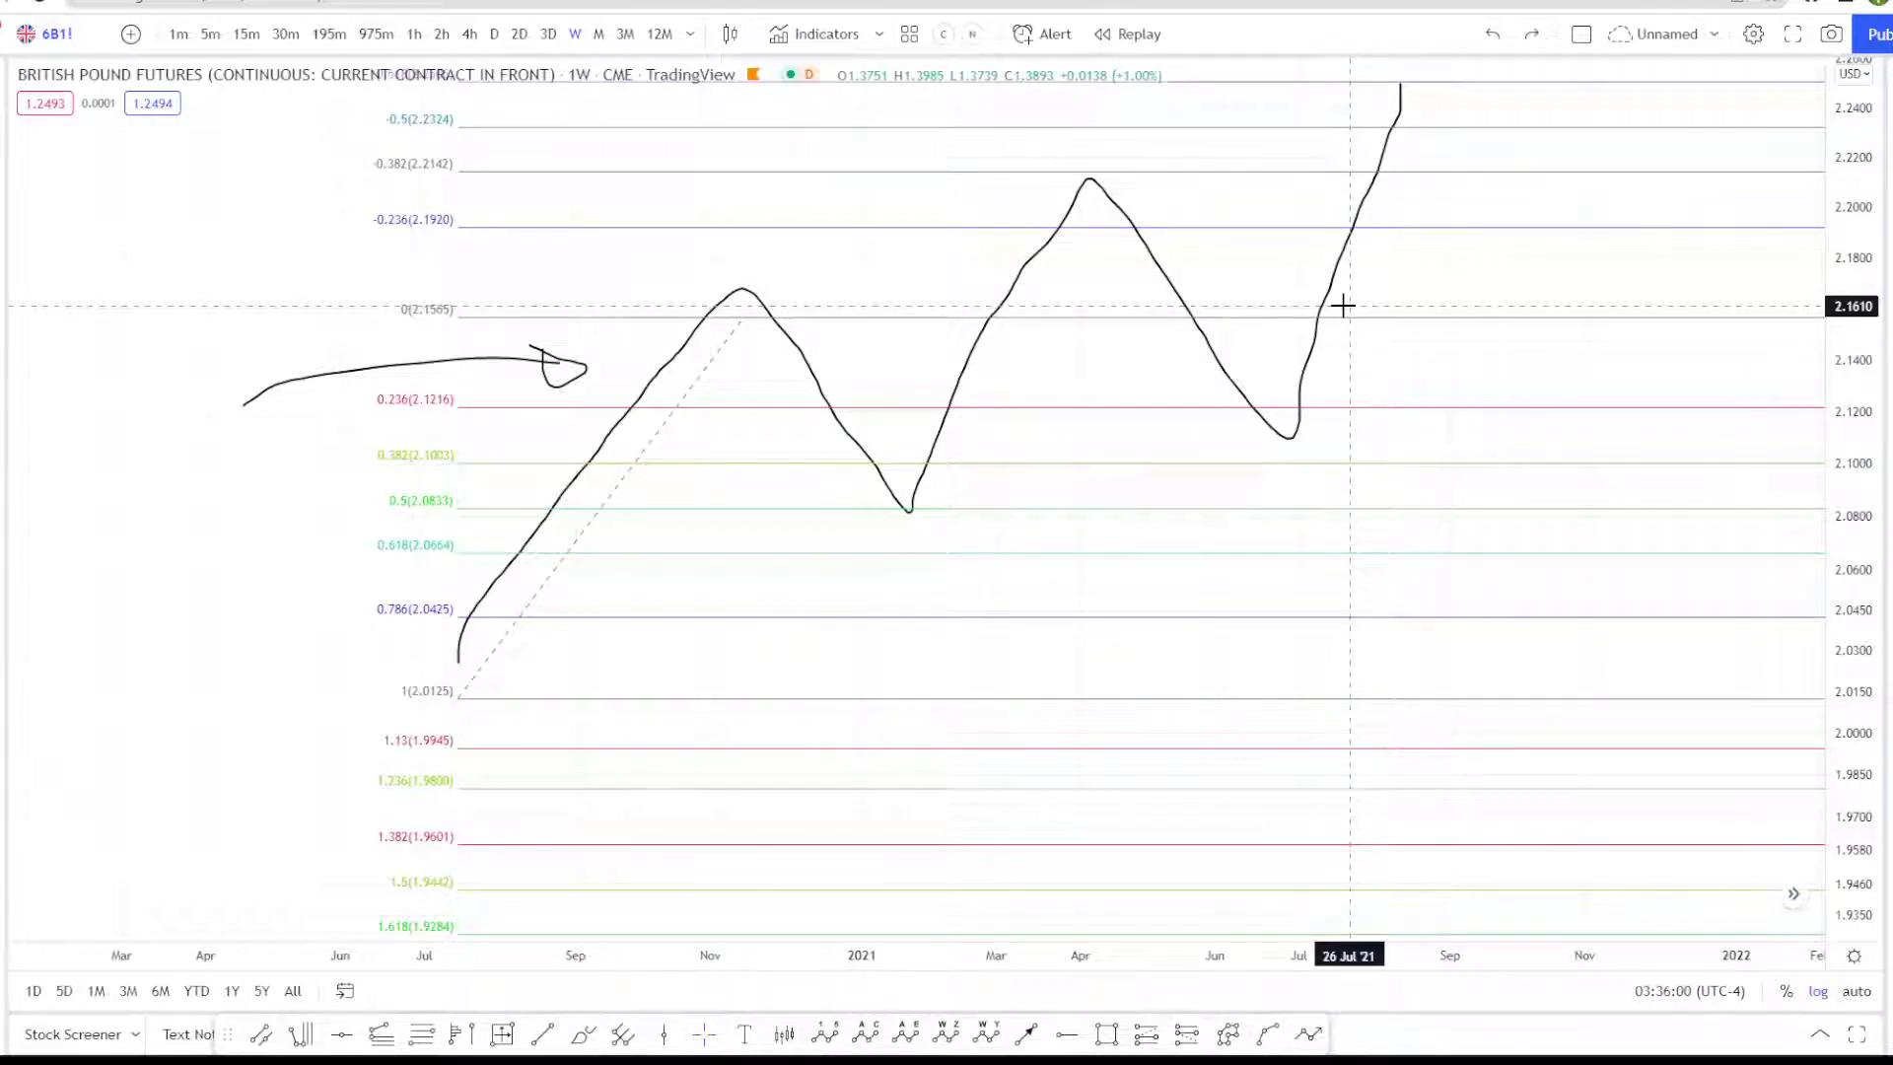
key("ctrl+z")
key("ctrl+z")
right_click(1364, 247)
key("Escape")
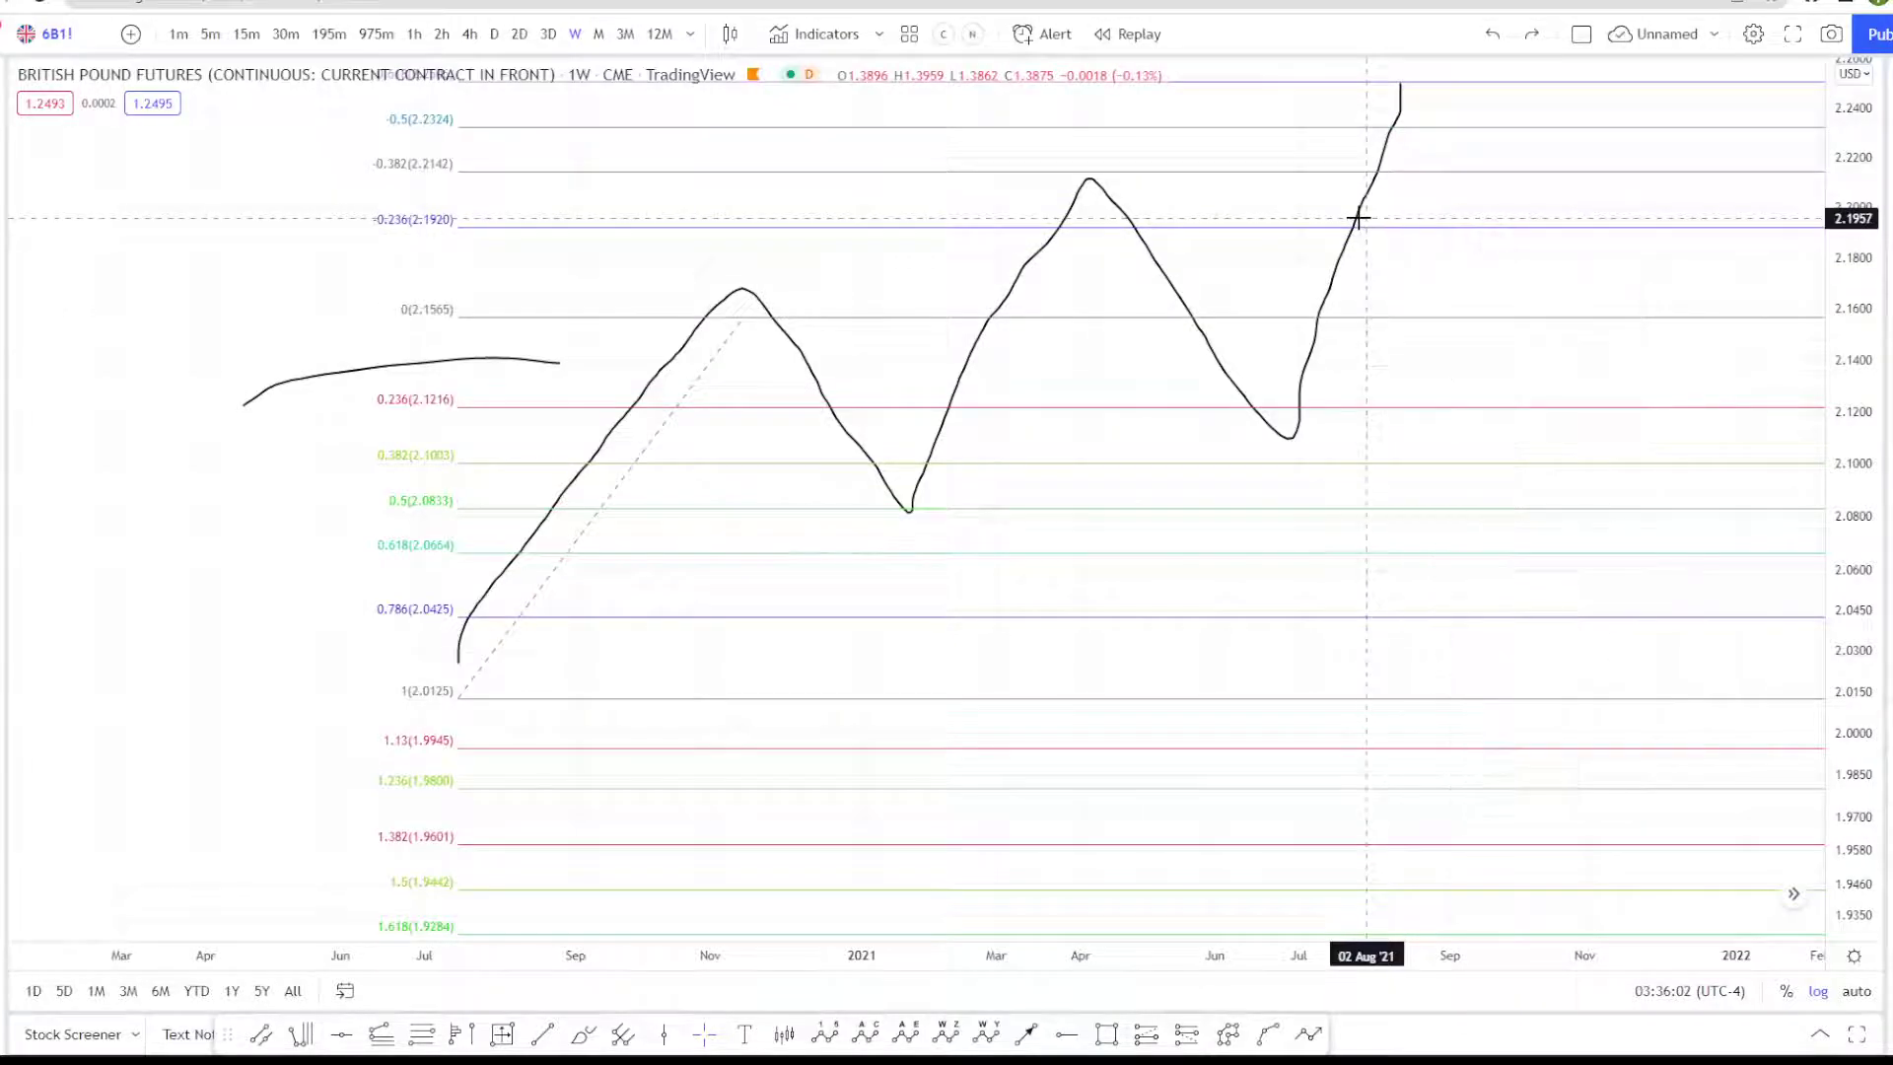
Step: Delete the freehand price curve, the Fibonacci retracement and the leftover freehand line
left_click(1361, 223)
key("Delete")
left_click(1347, 231)
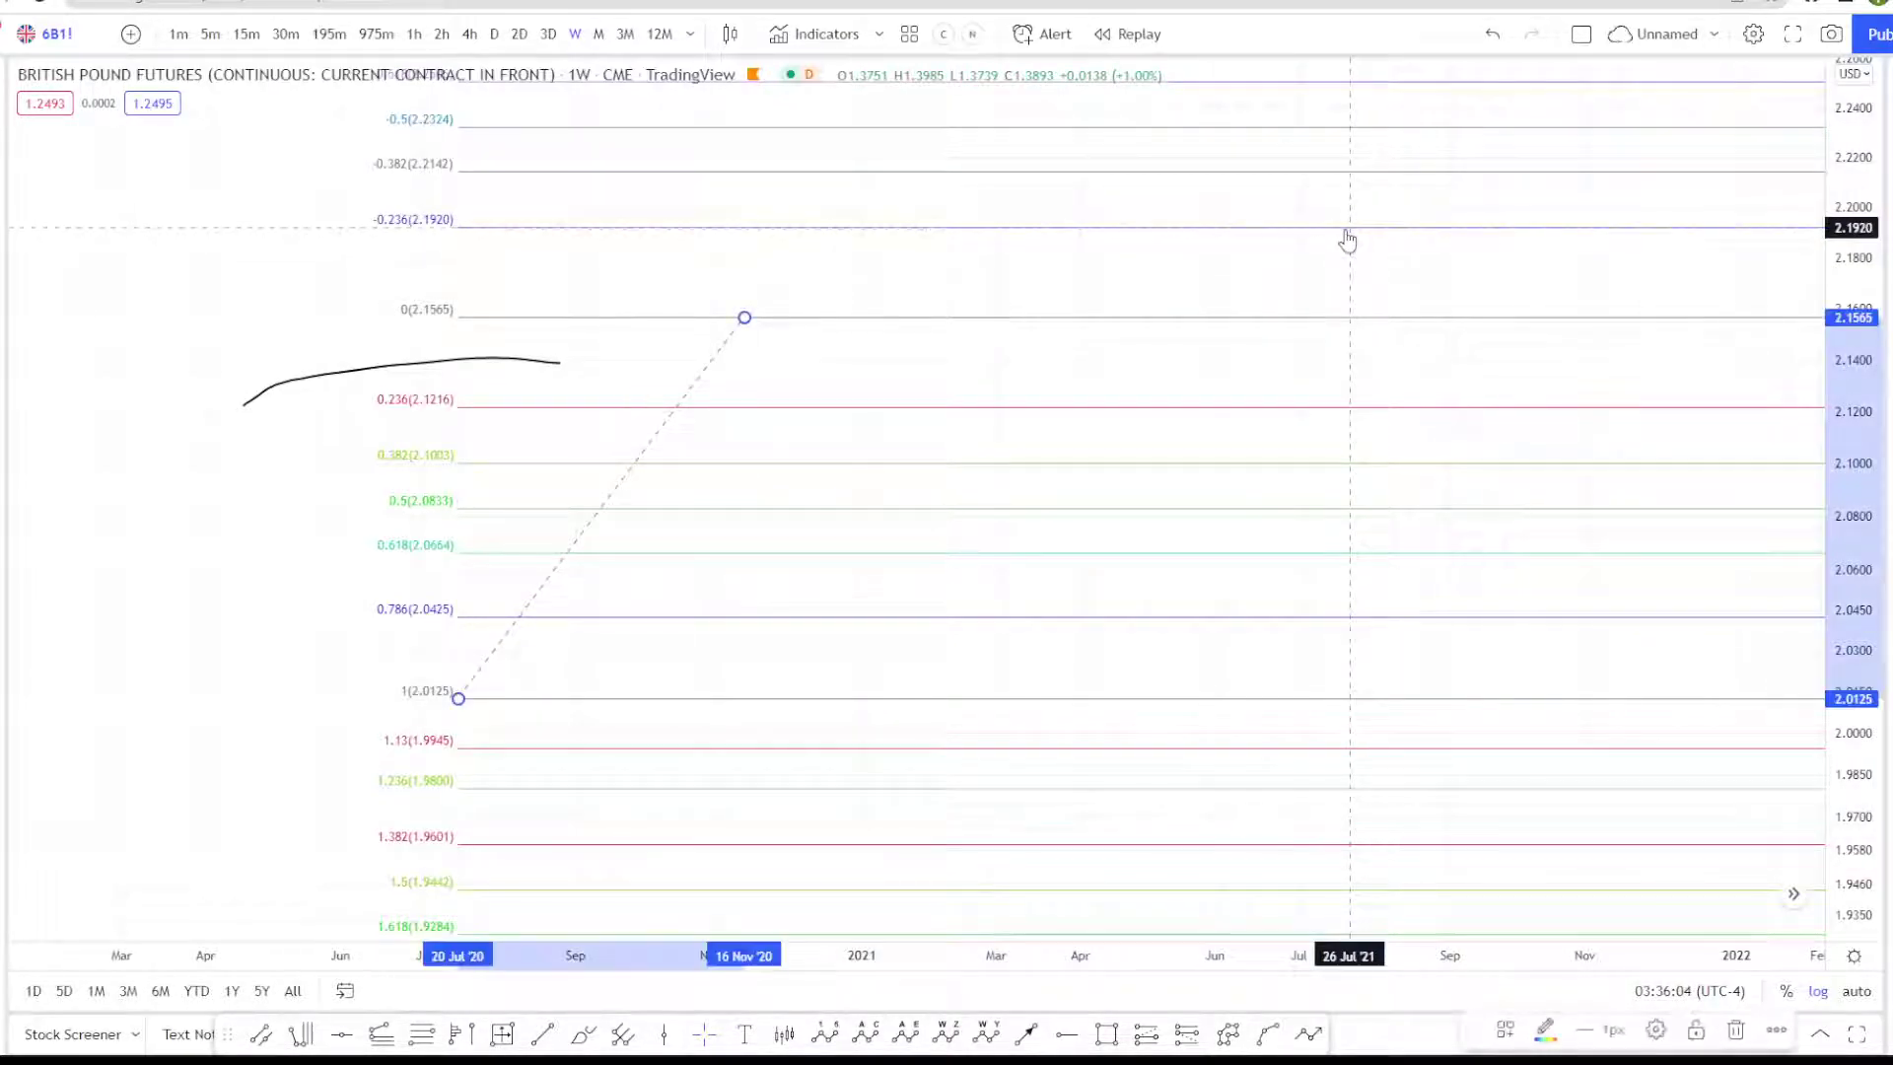
key("Delete")
left_click(545, 355)
key("Delete")
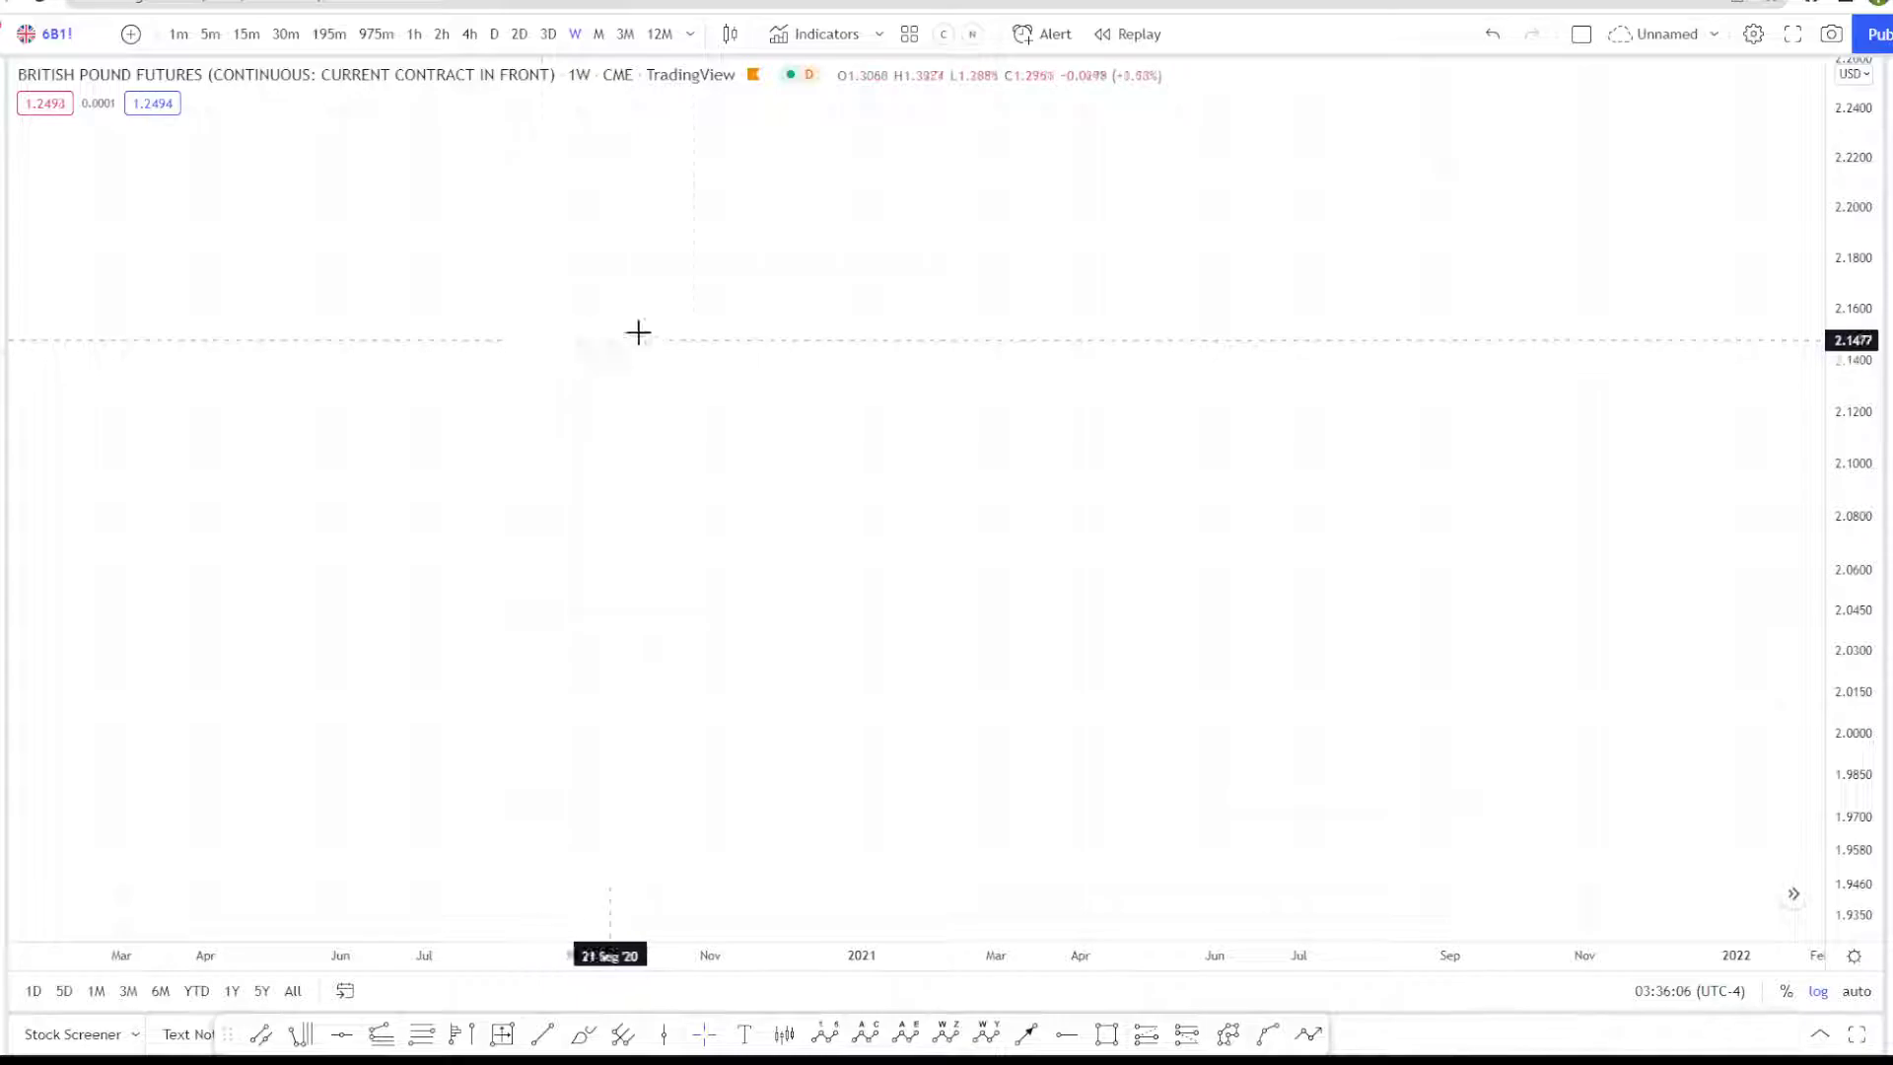
left_click_drag(637, 333, 1414, 156)
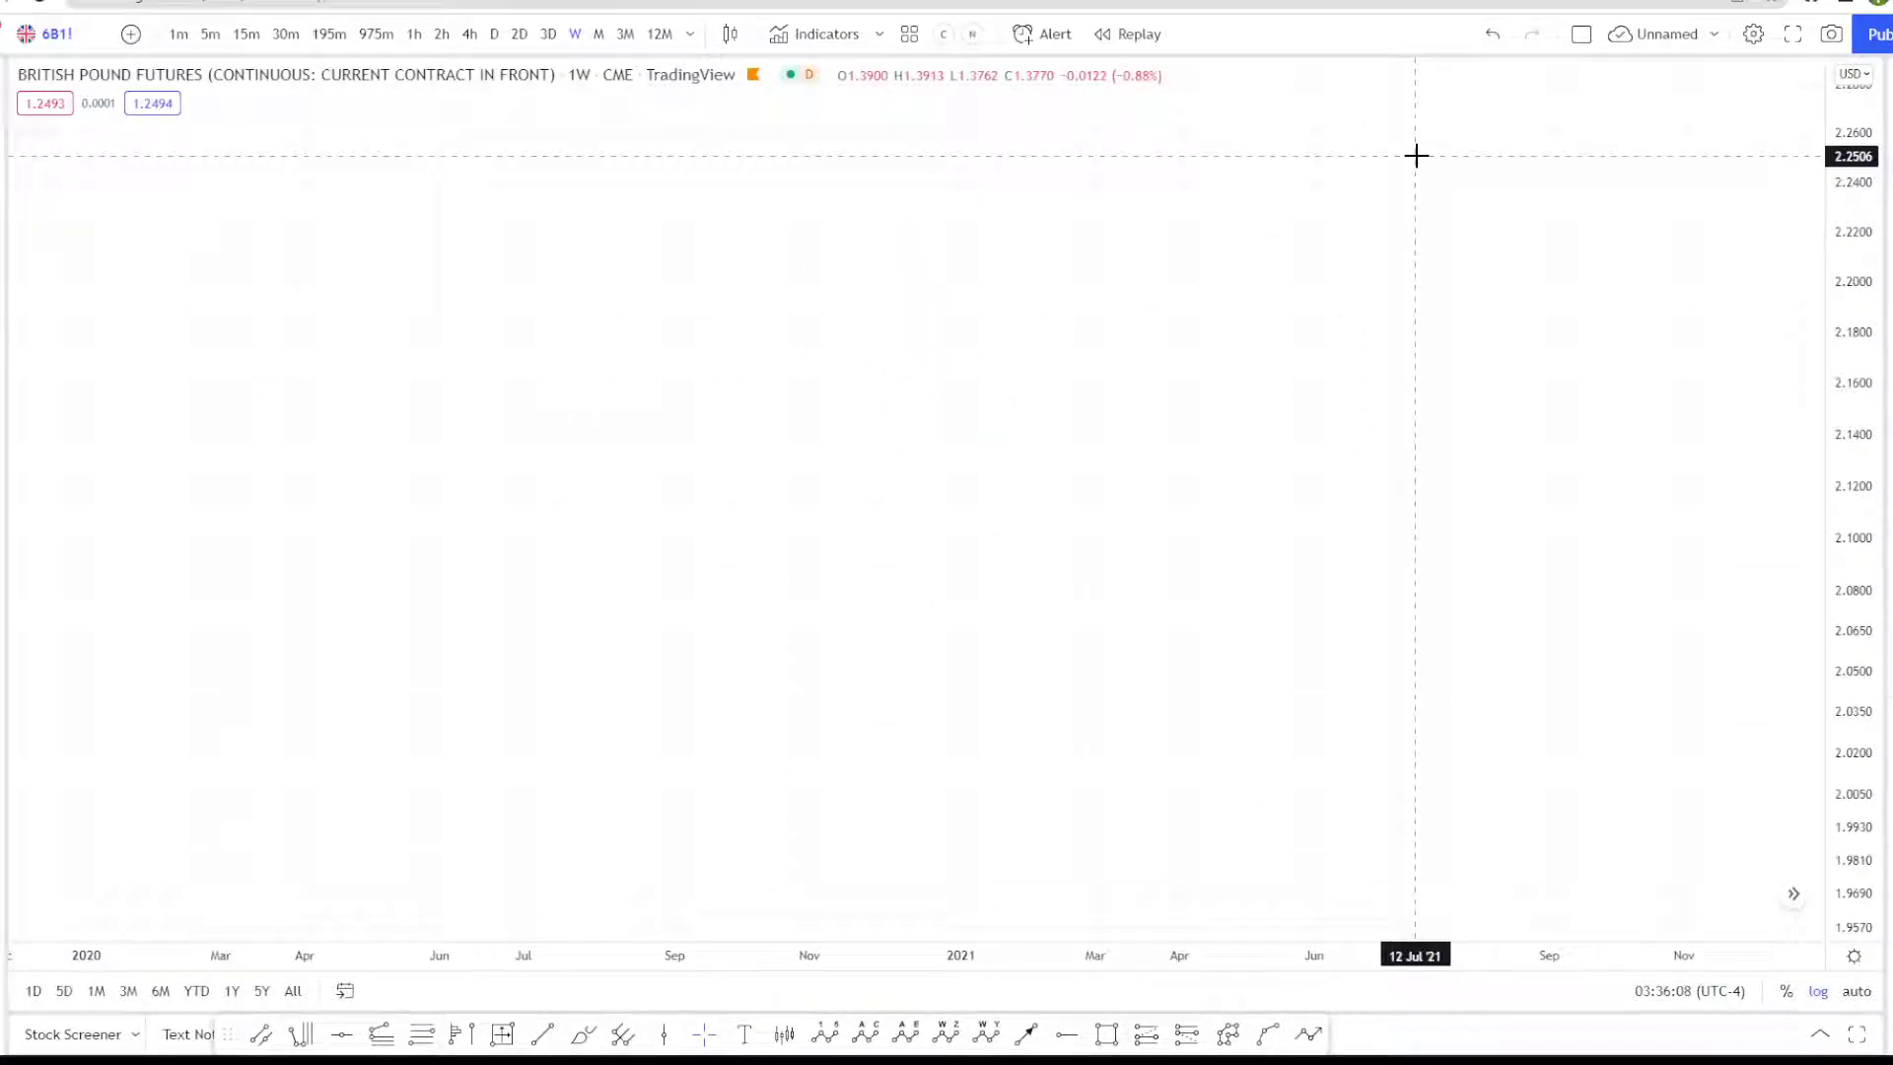